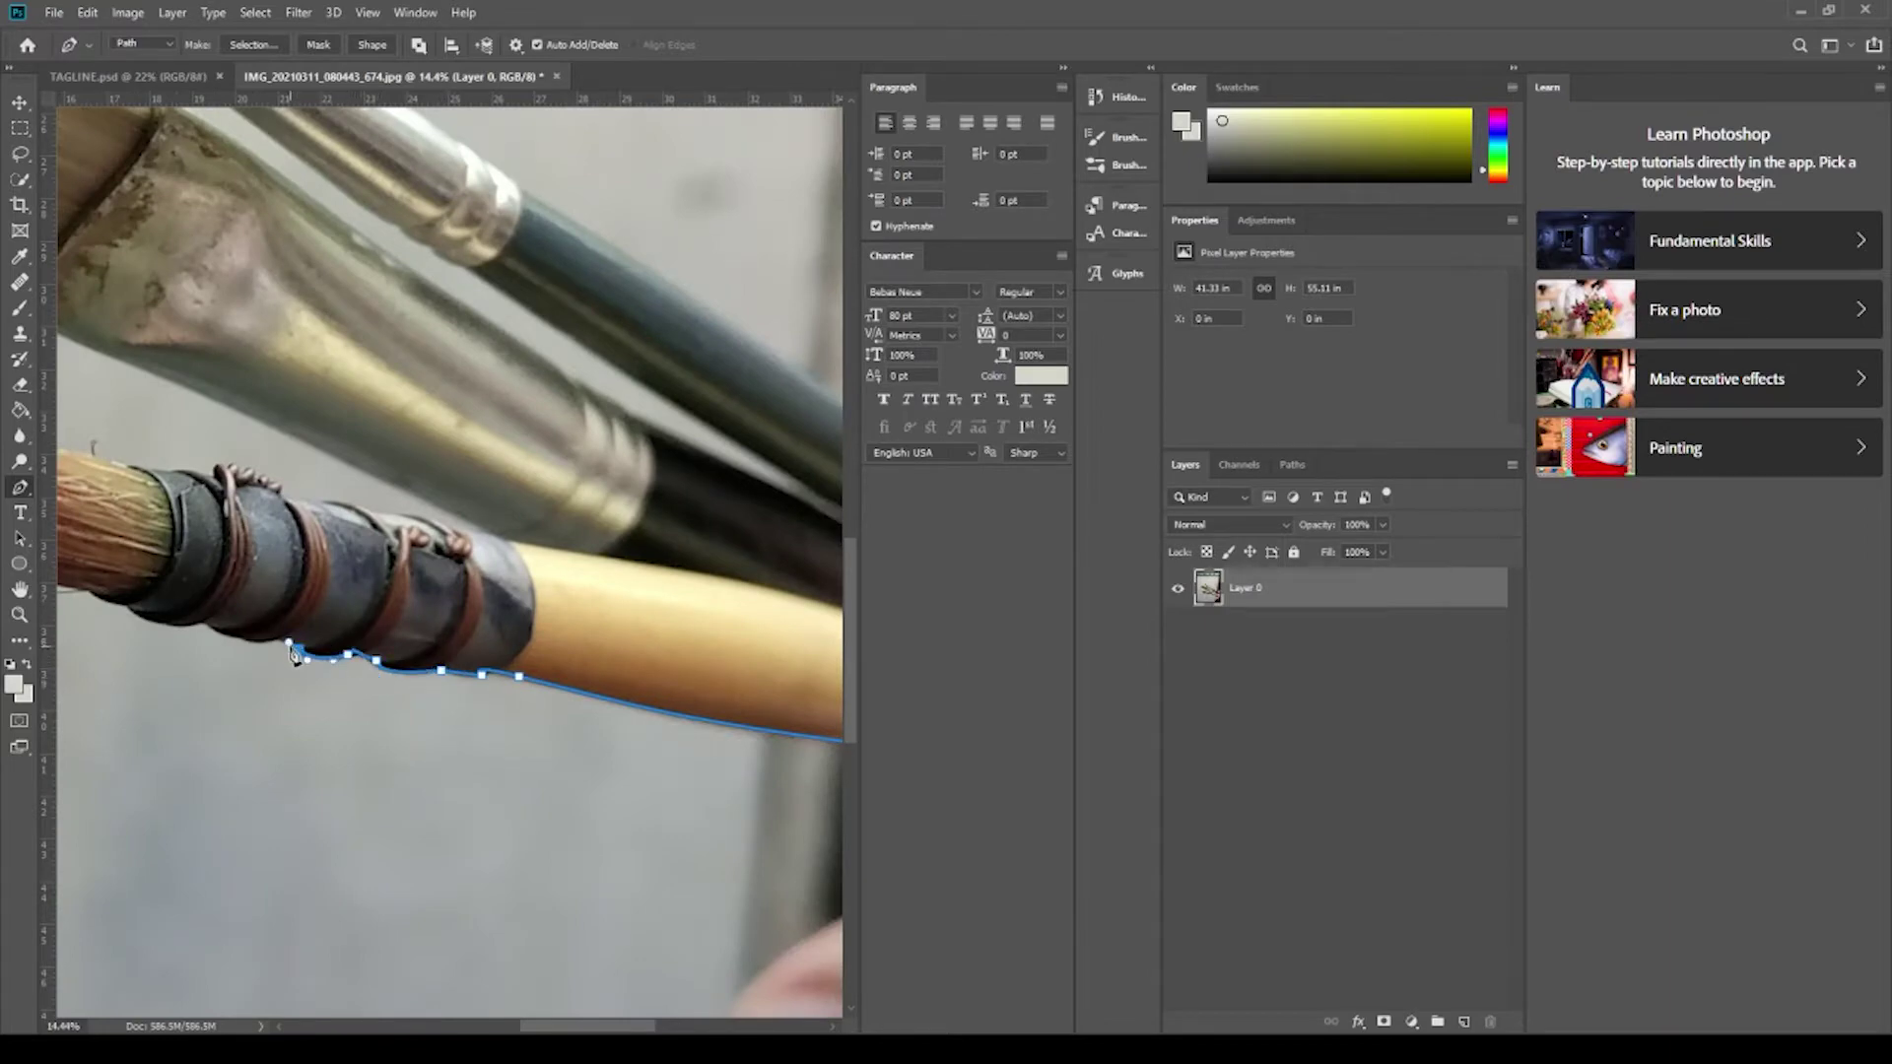
Trace the Pen path along the wrapped wooden brush's lower edge, around its bristle tip and back along the upper edge.
scroll(171, 612, down, 3)
scroll(172, 612, up, 3)
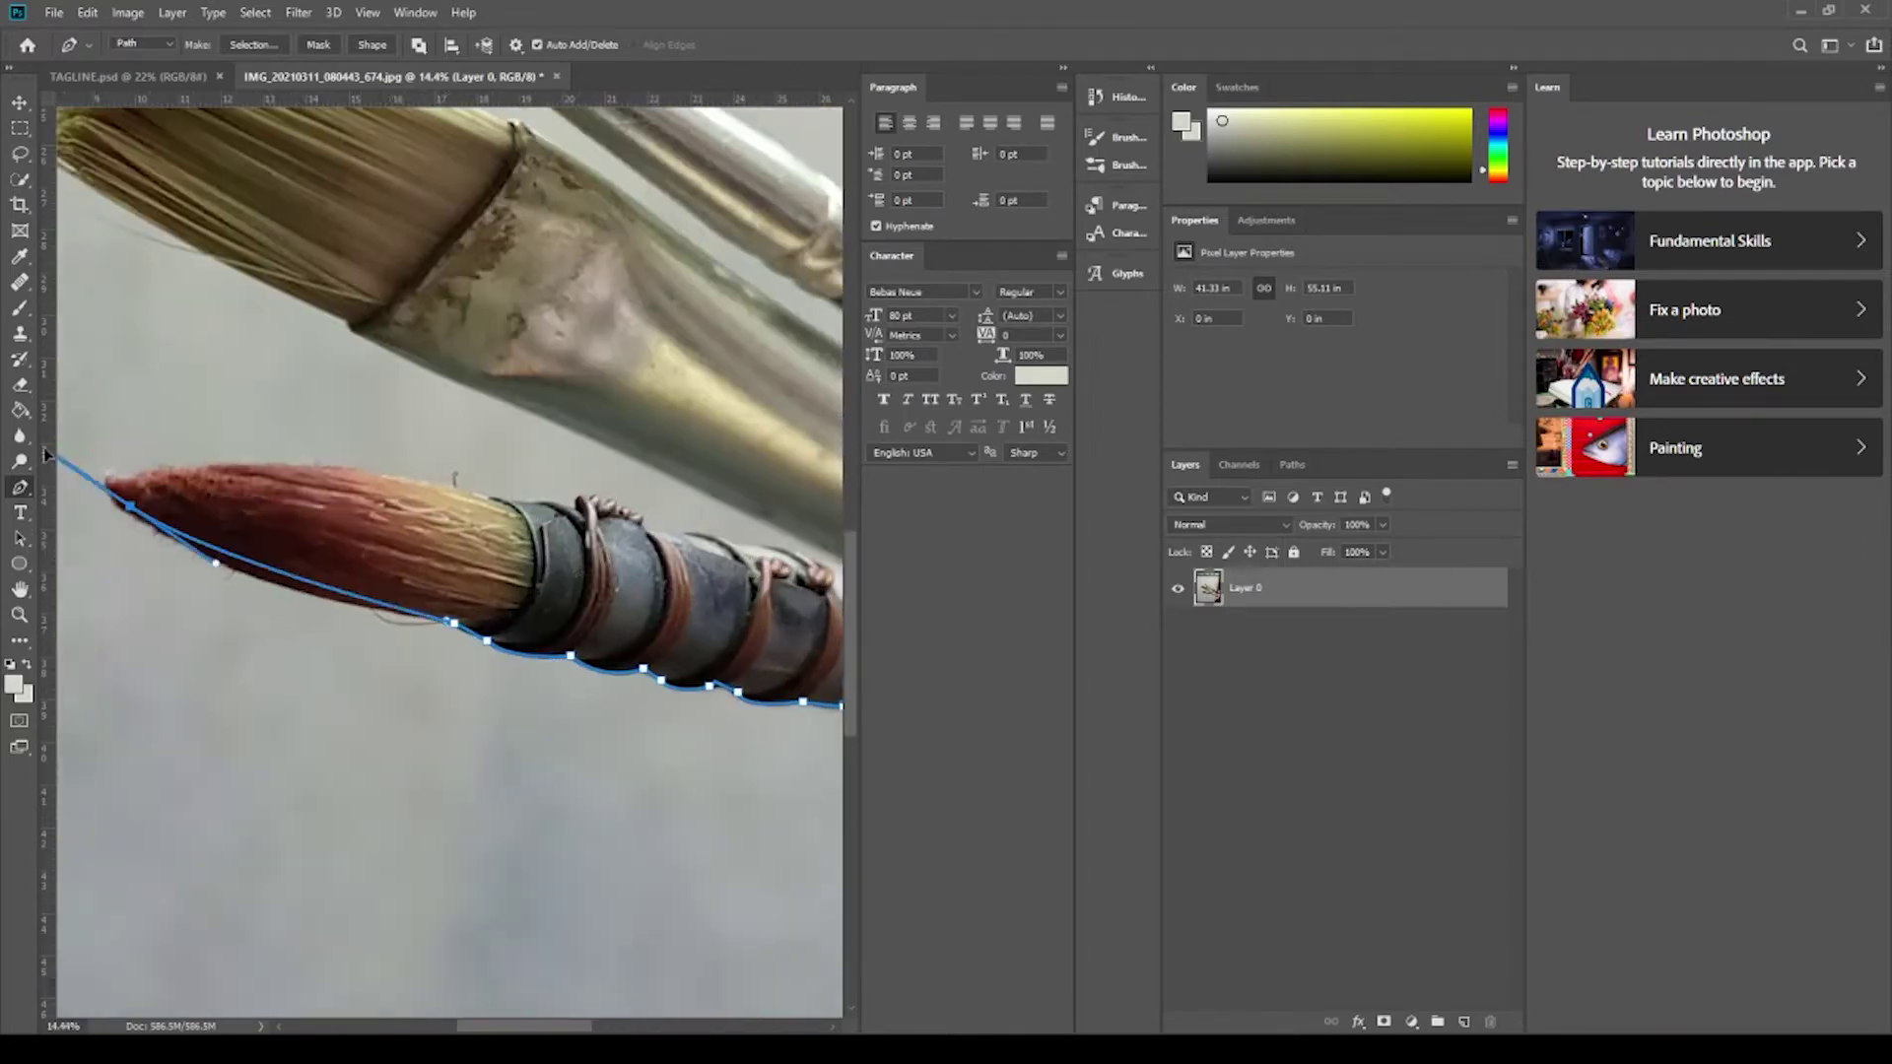
drag(210, 492, 112, 407)
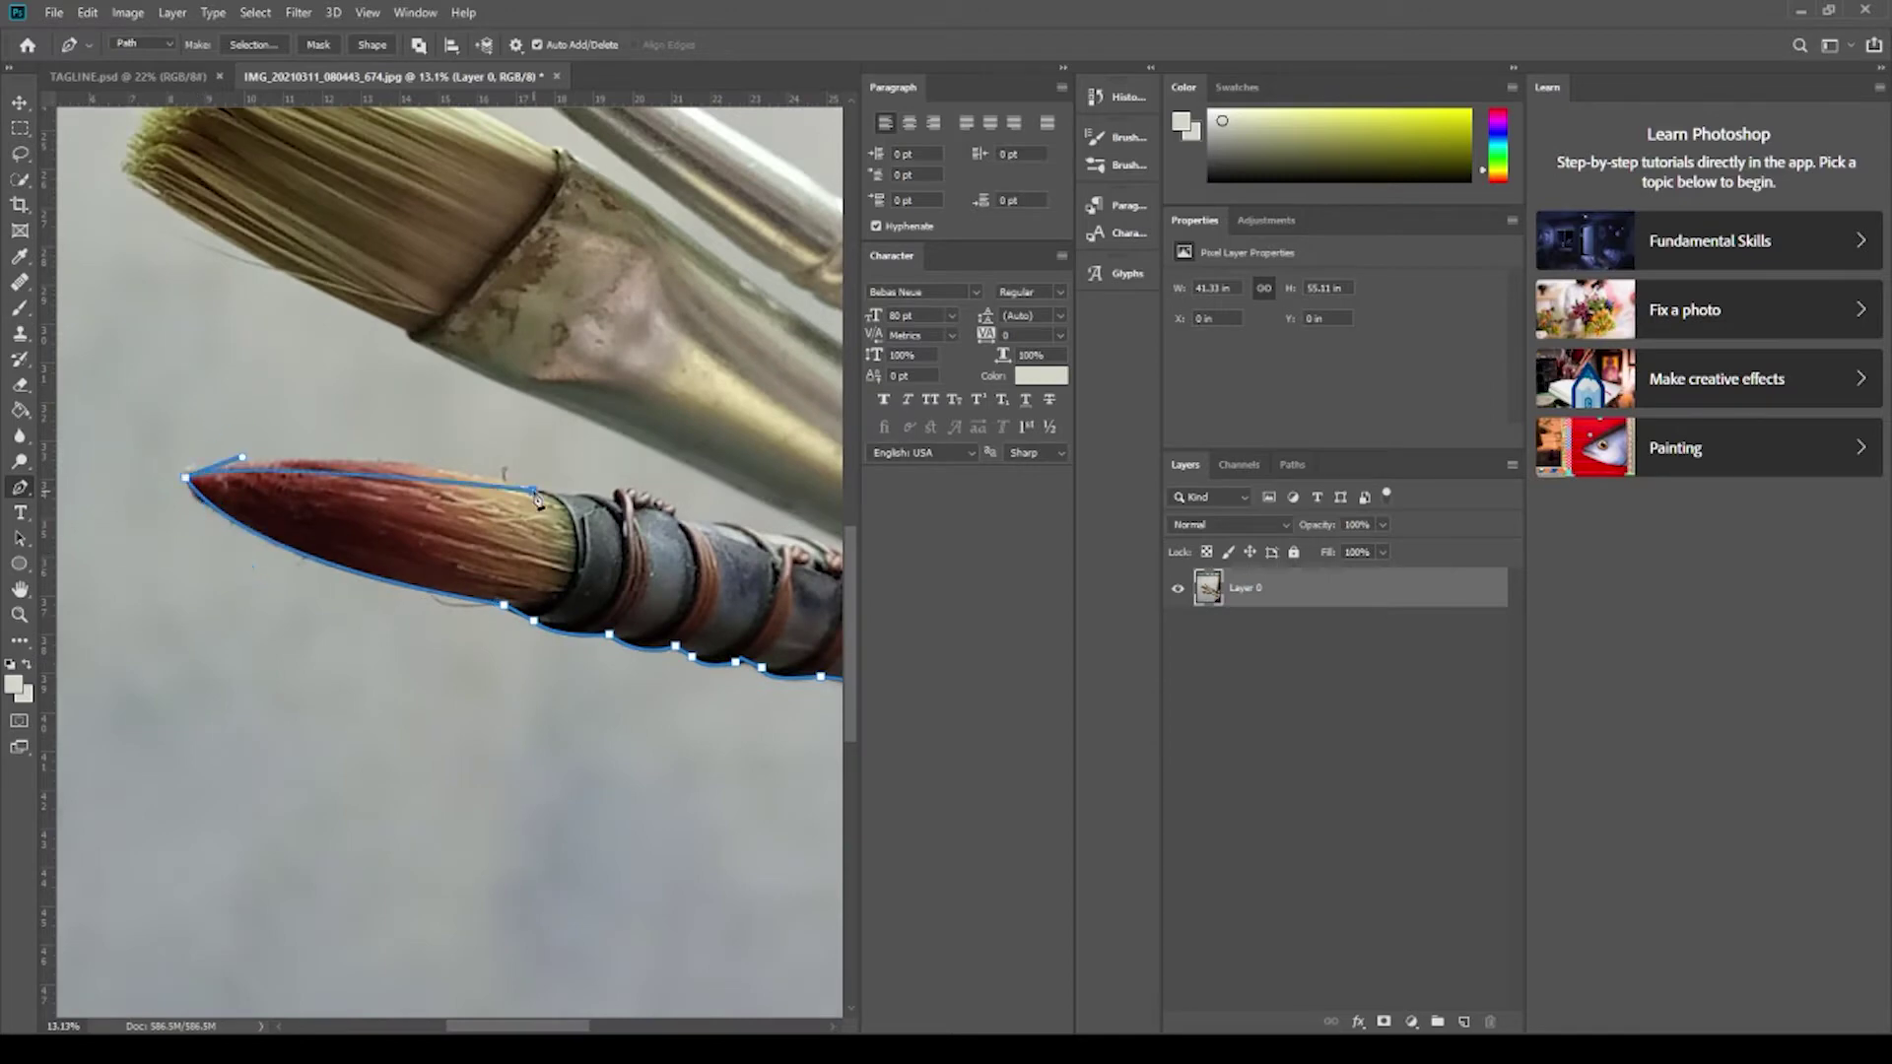
scroll(604, 500, up, 1)
click(573, 493)
scroll(687, 520, down, 4)
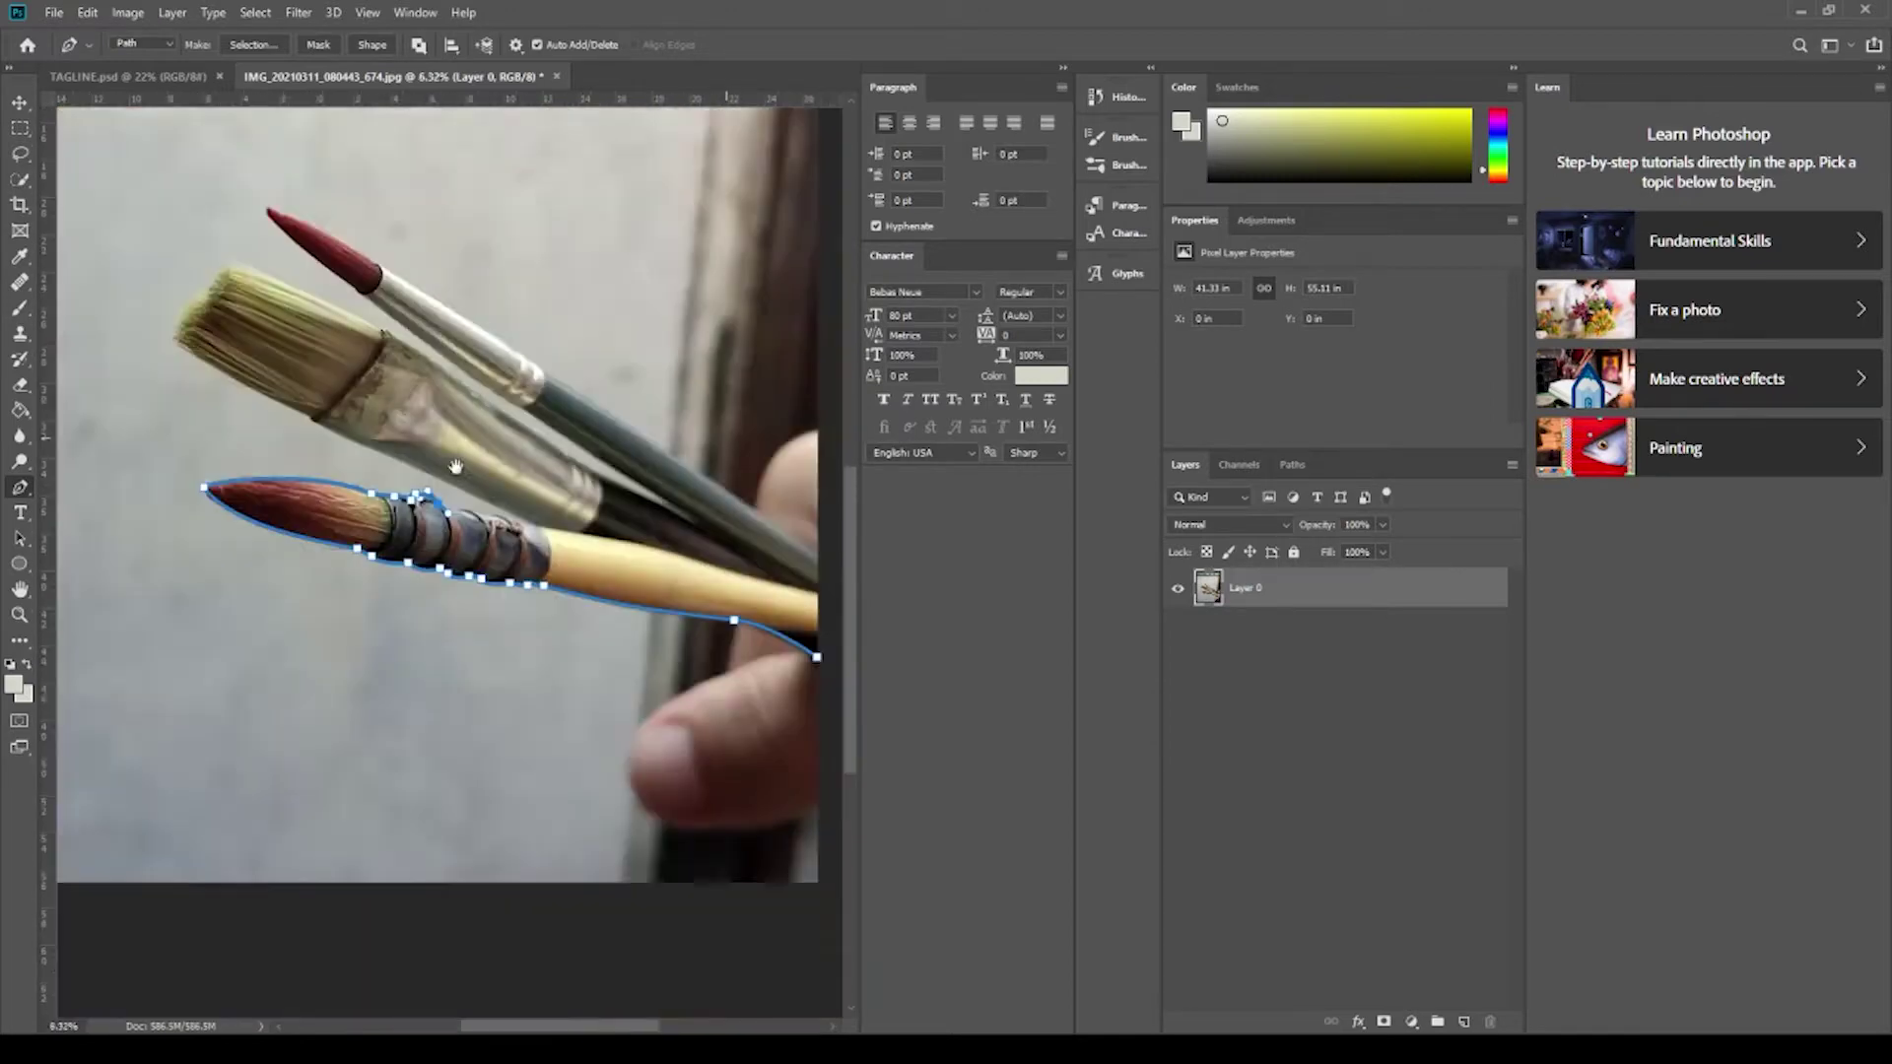
Continue the Pen path around the flat brush's ferrule and bristles and along its upper edge to the handle's end.
scroll(525, 626, up, 3)
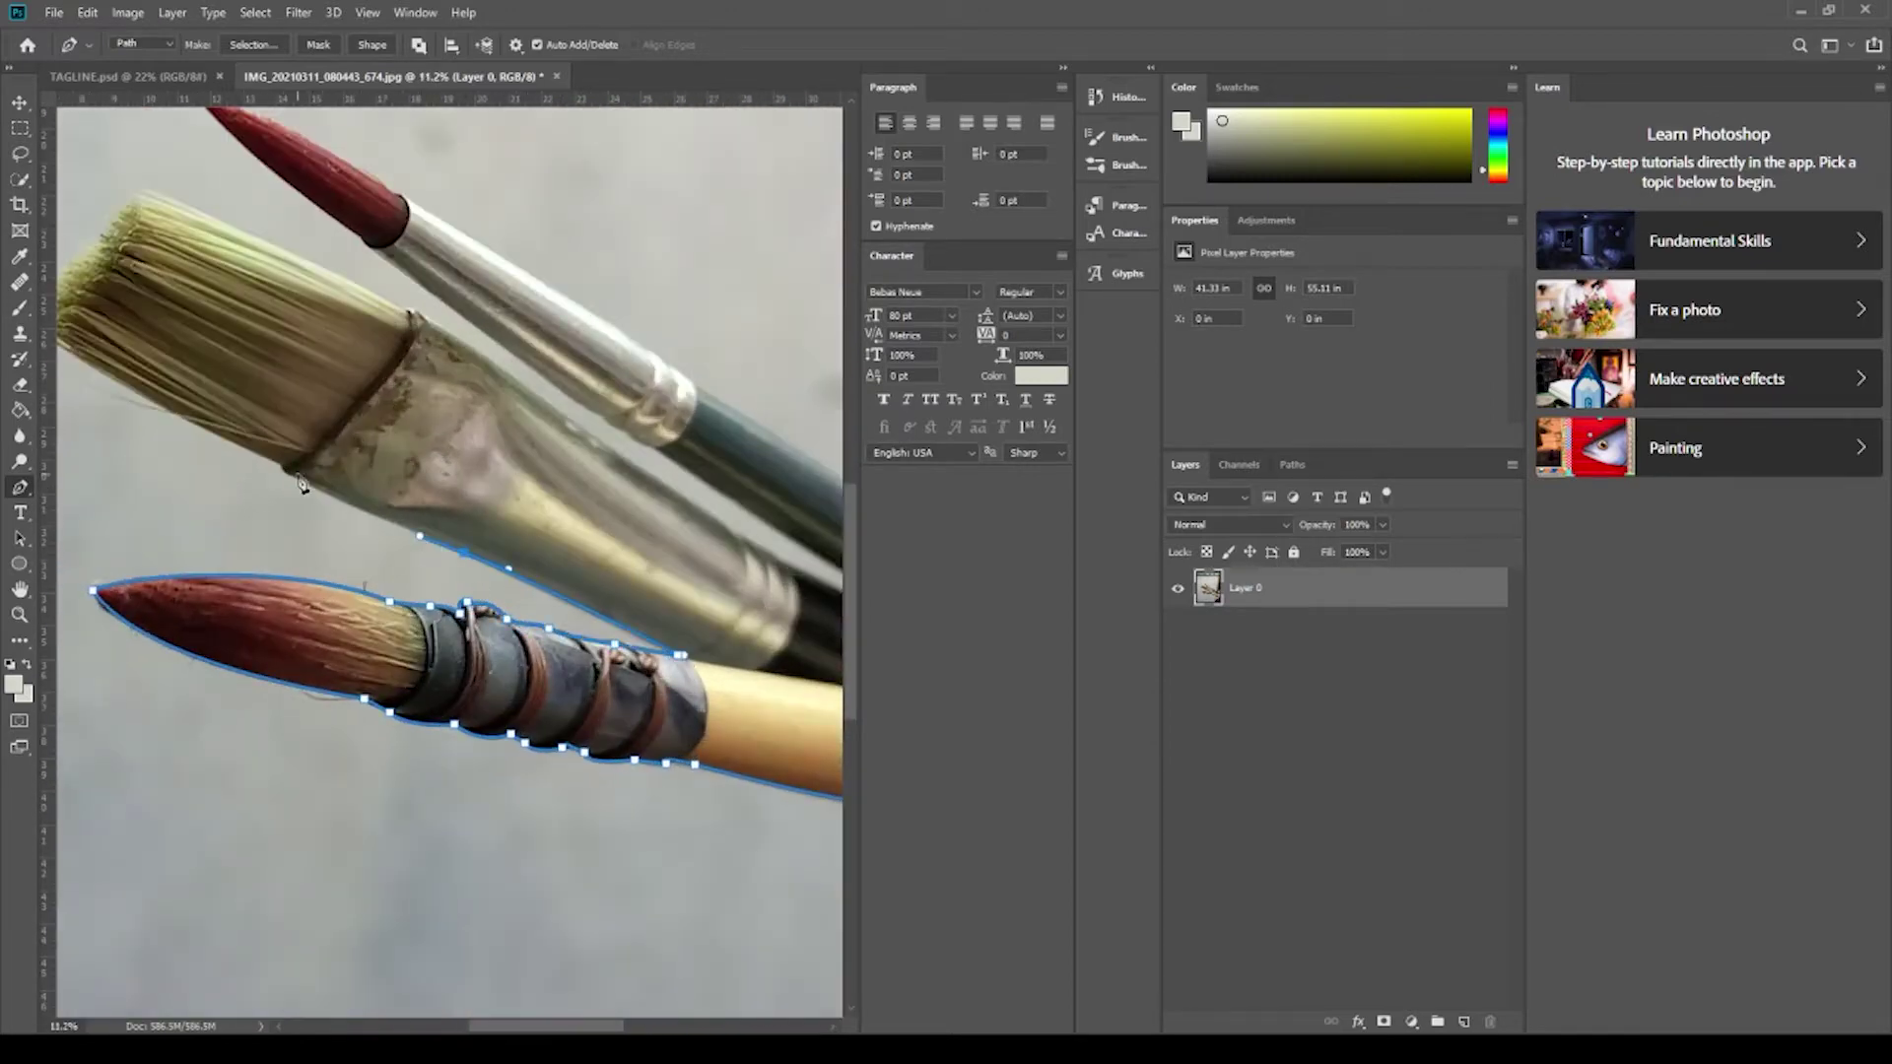
click(283, 462)
drag(295, 486, 623, 575)
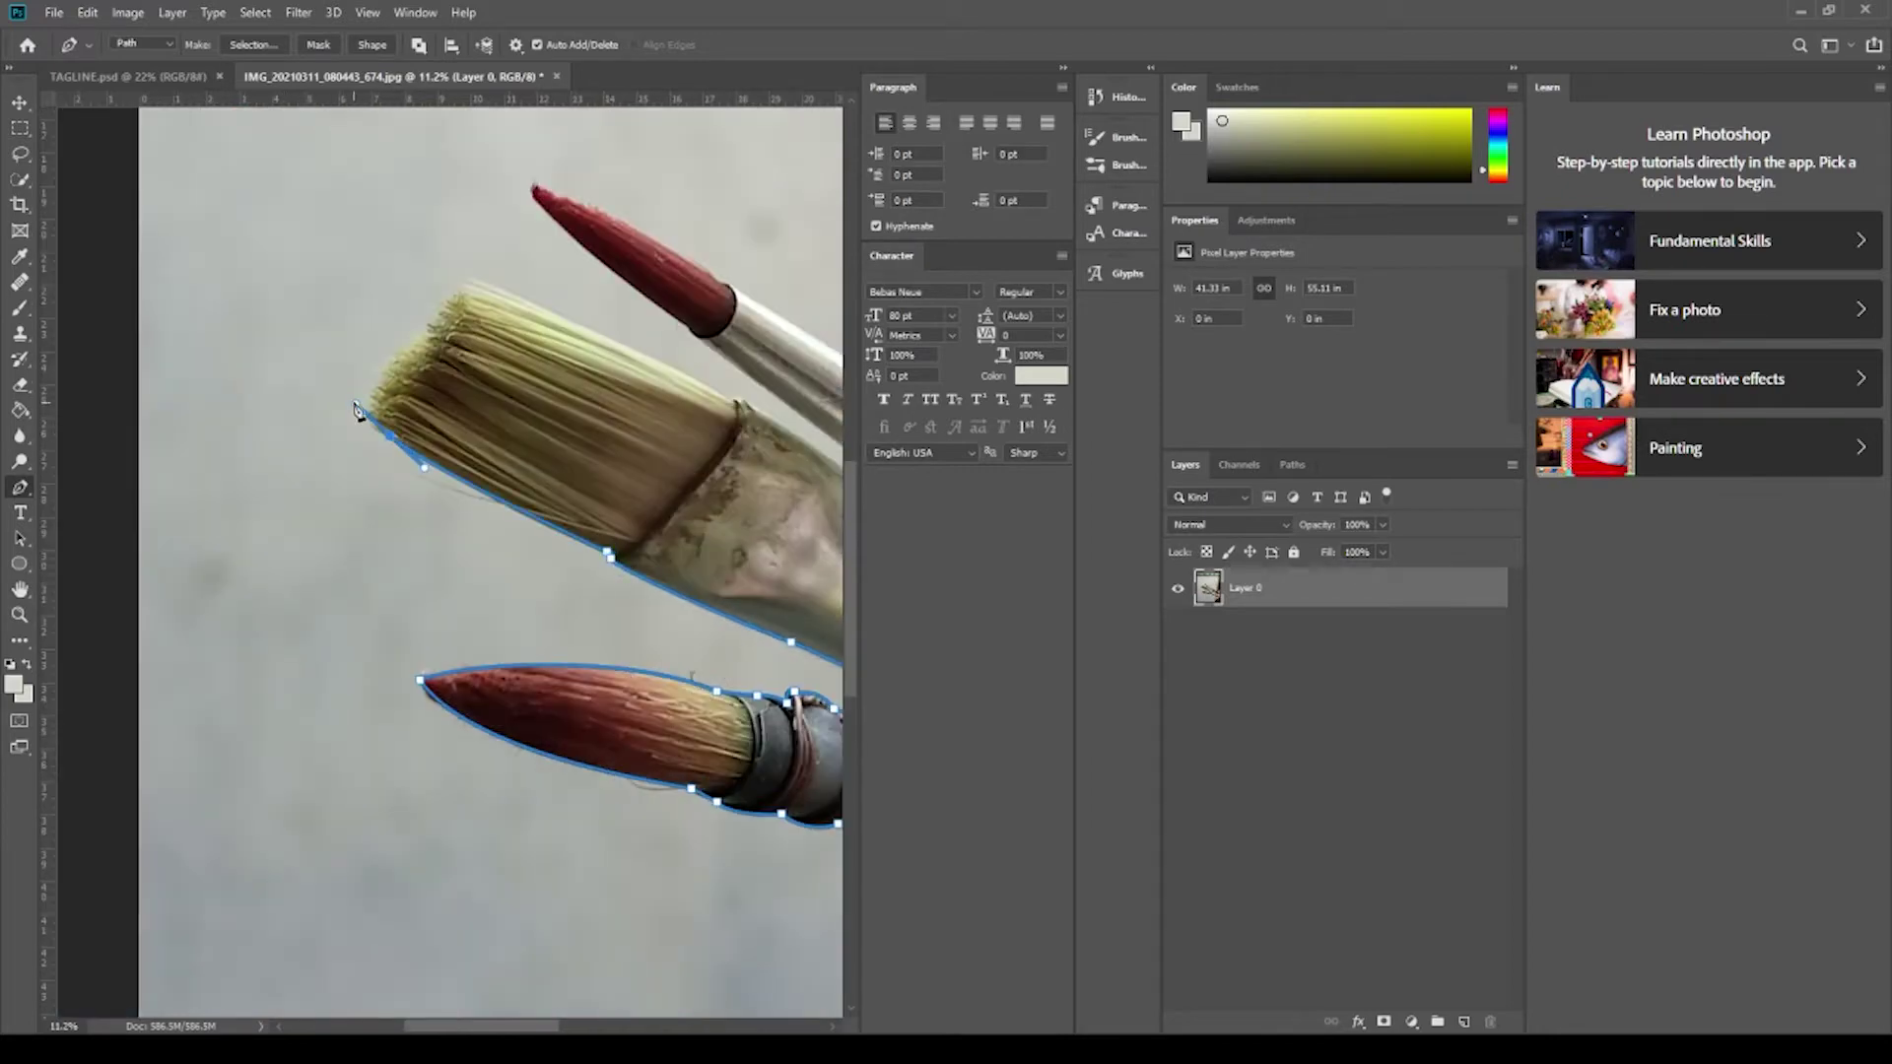
click(744, 416)
scroll(570, 538, down, 1)
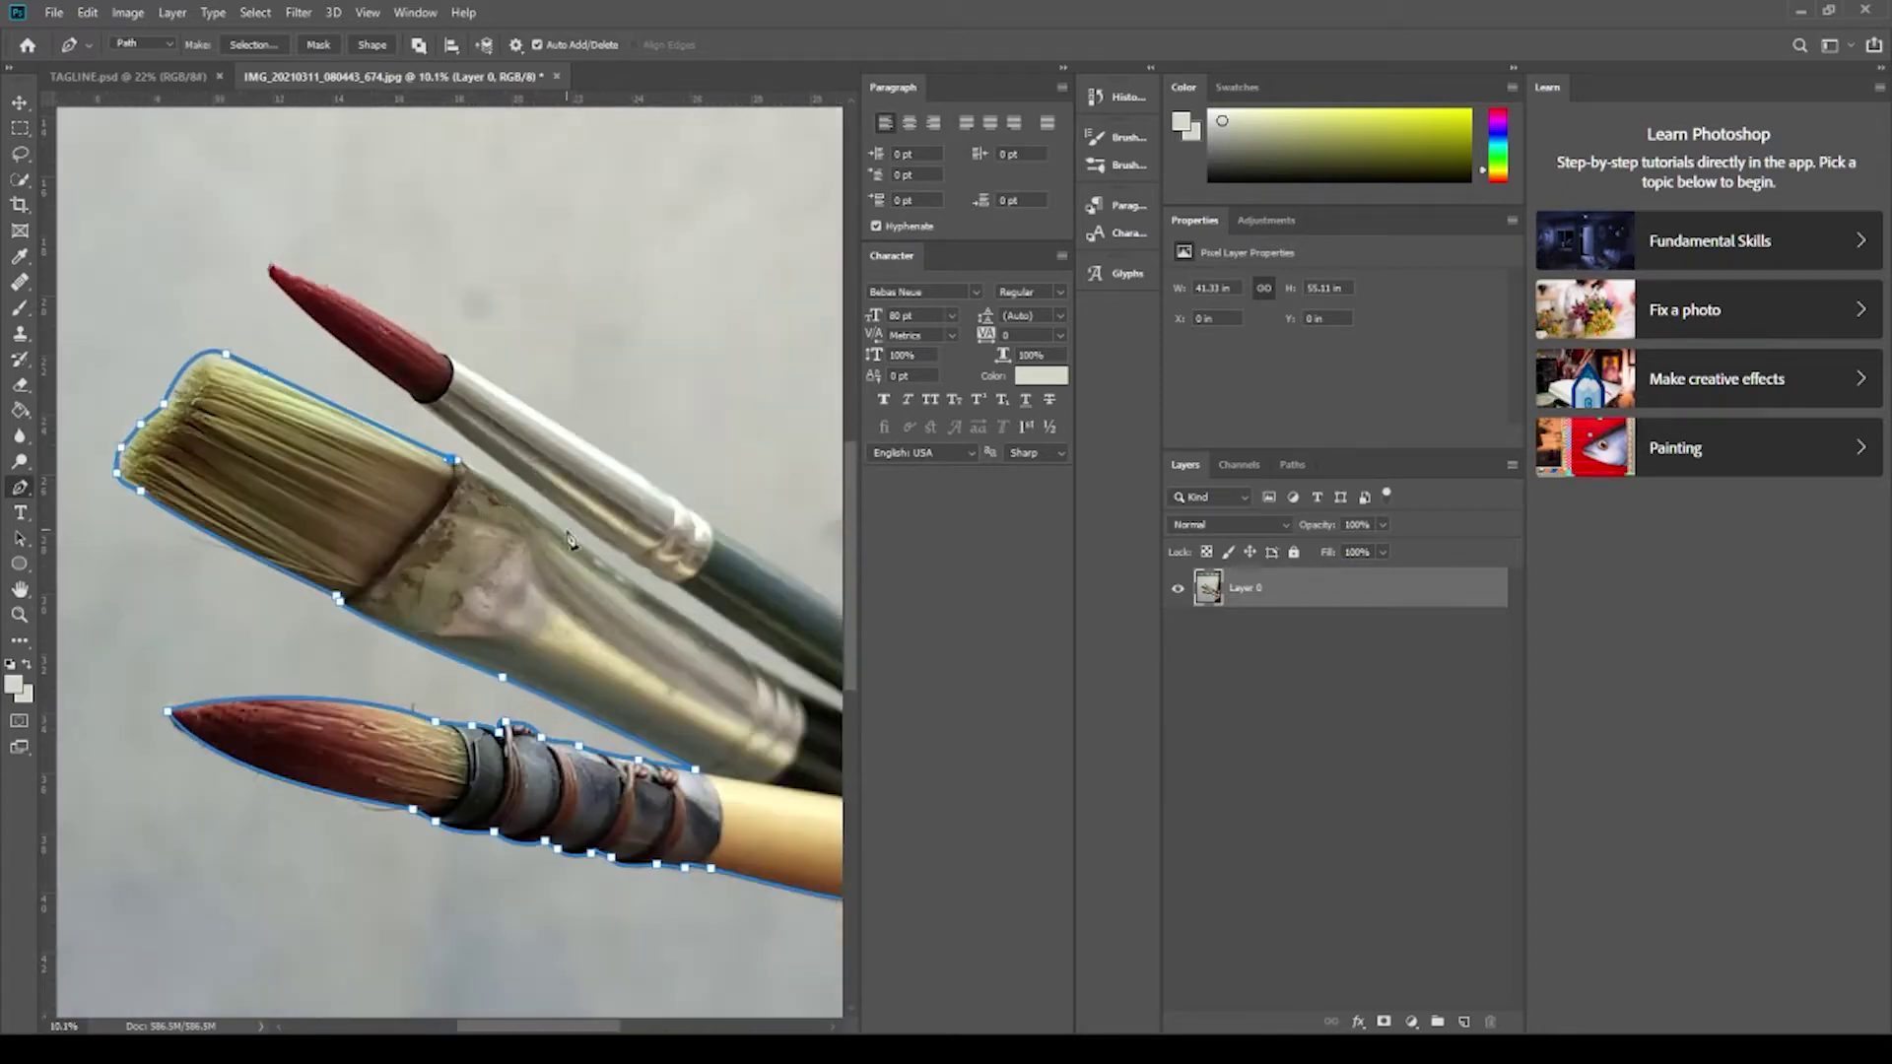
scroll(749, 673, up, 1)
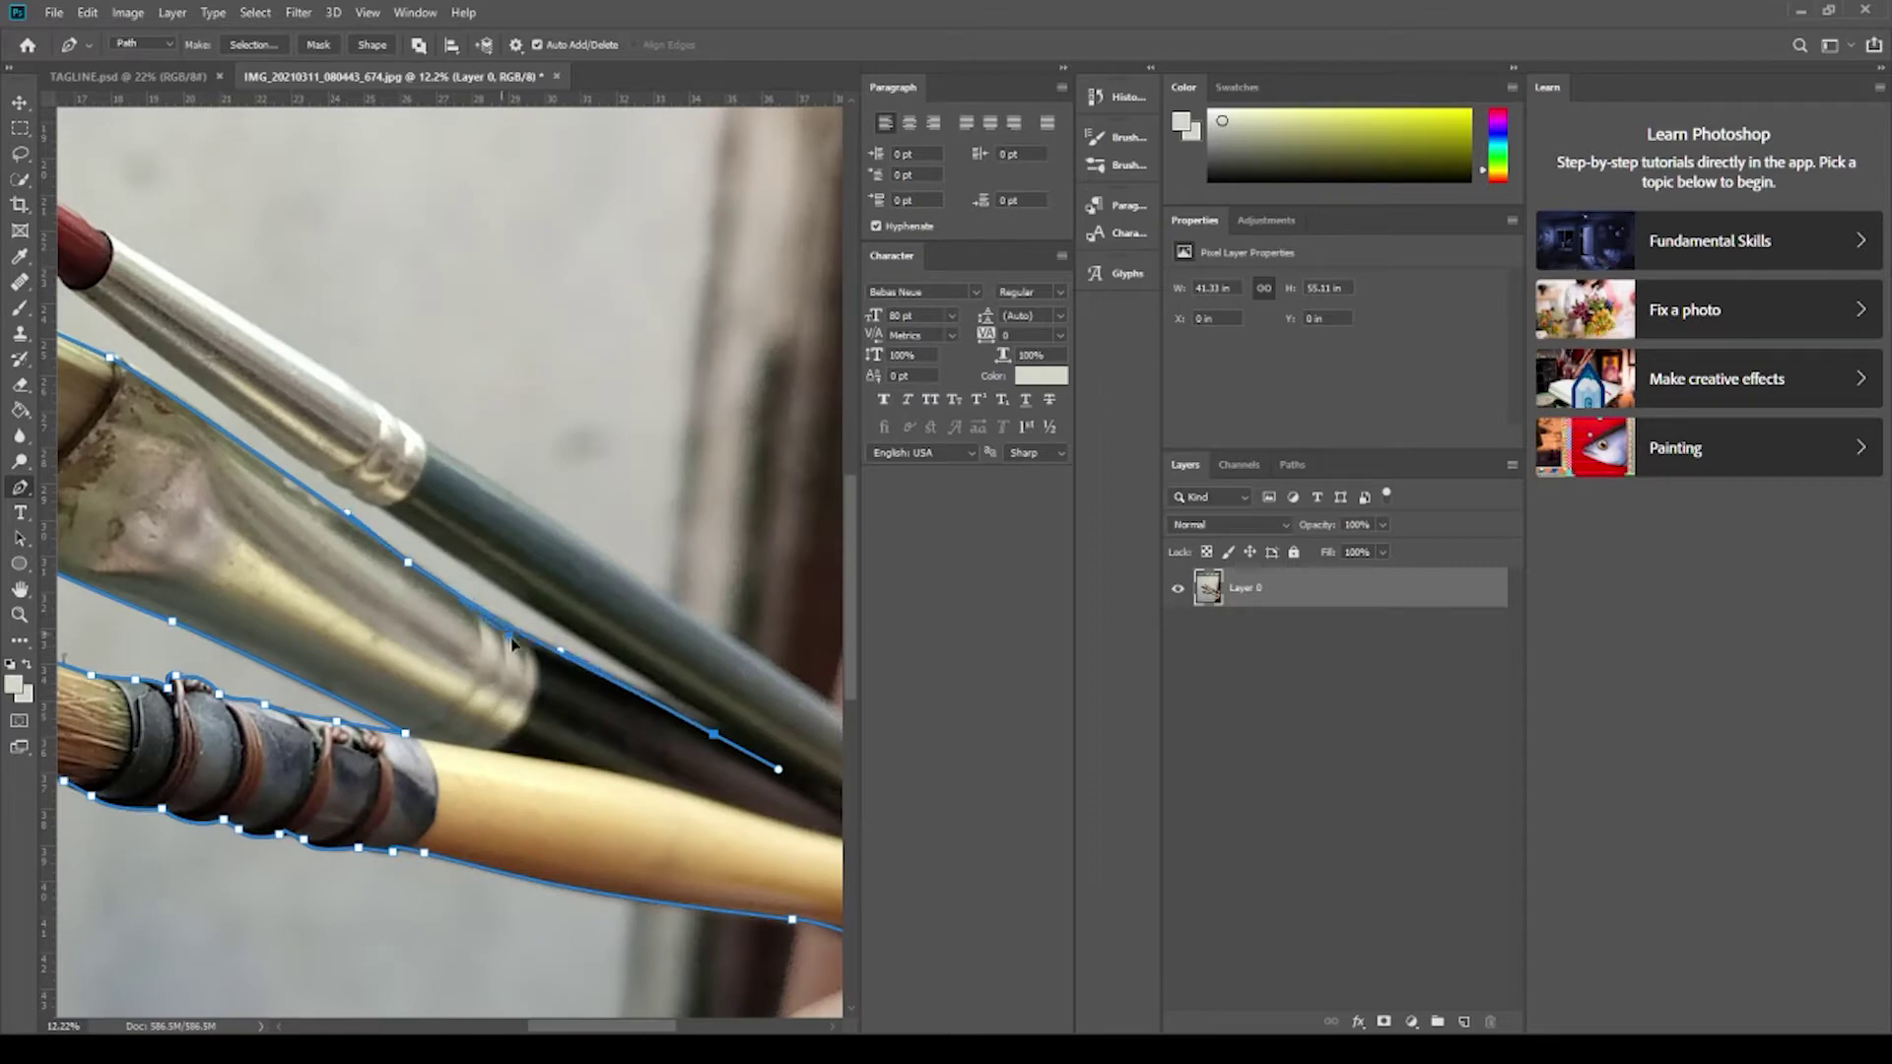
scroll(511, 643, down, 2)
scroll(605, 755, up, 1)
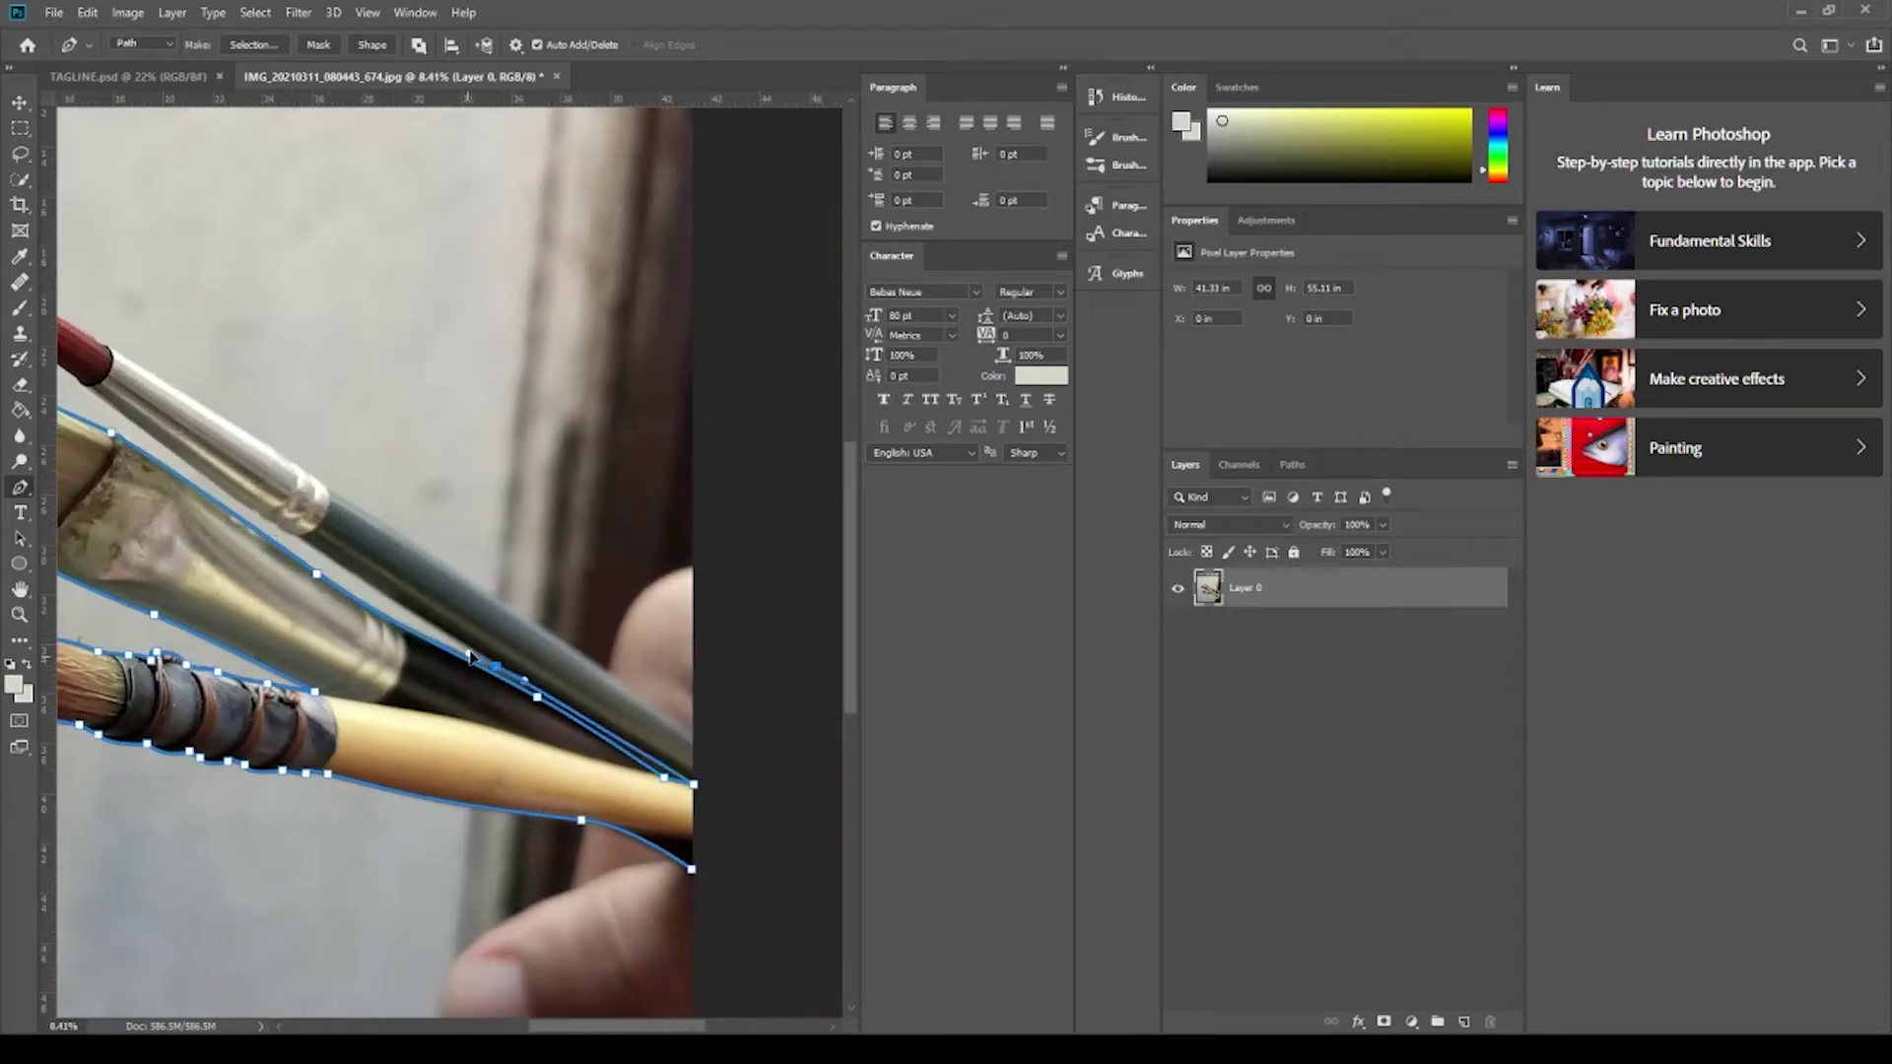
Trace the Pen path around the thin red-tipped brush, following its lower edge, bristle tip and metal ferrule.
scroll(471, 656, up, 2)
scroll(493, 658, down, 2)
scroll(507, 658, up, 2)
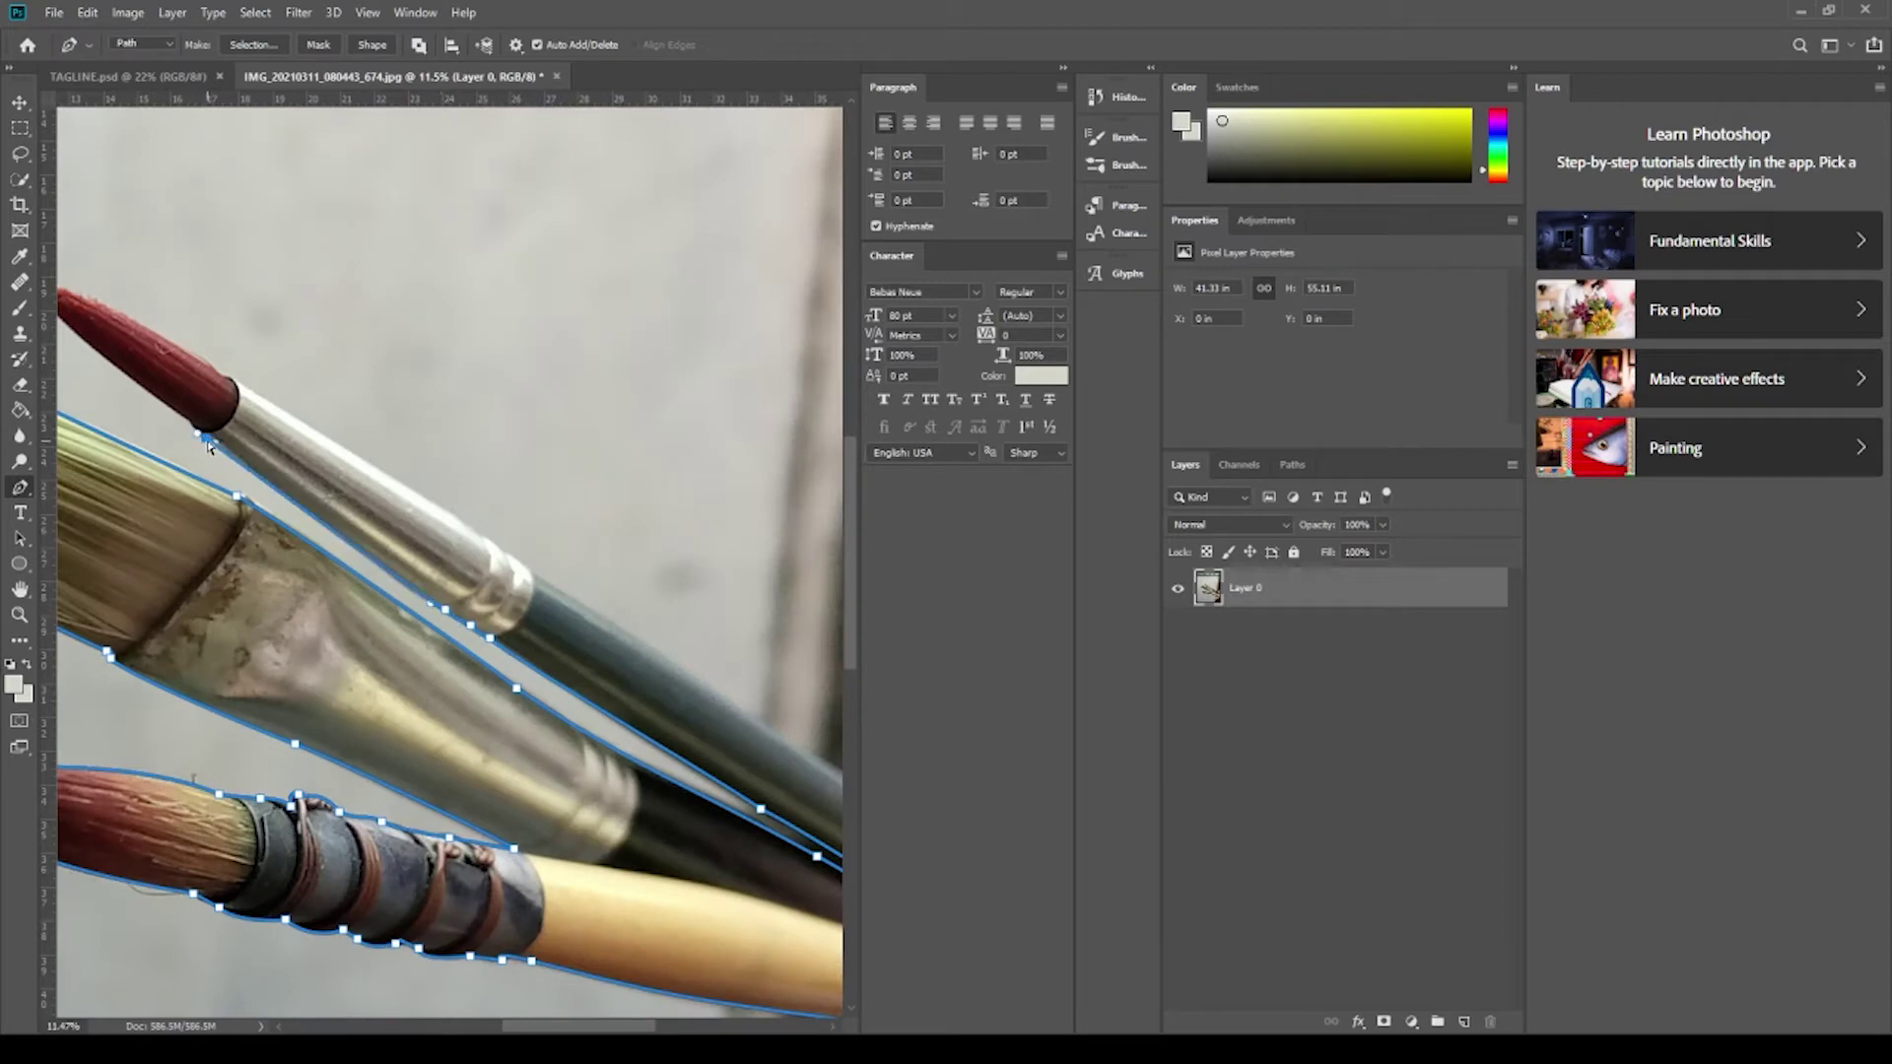
drag(209, 446, 572, 603)
scroll(572, 604, up, 1)
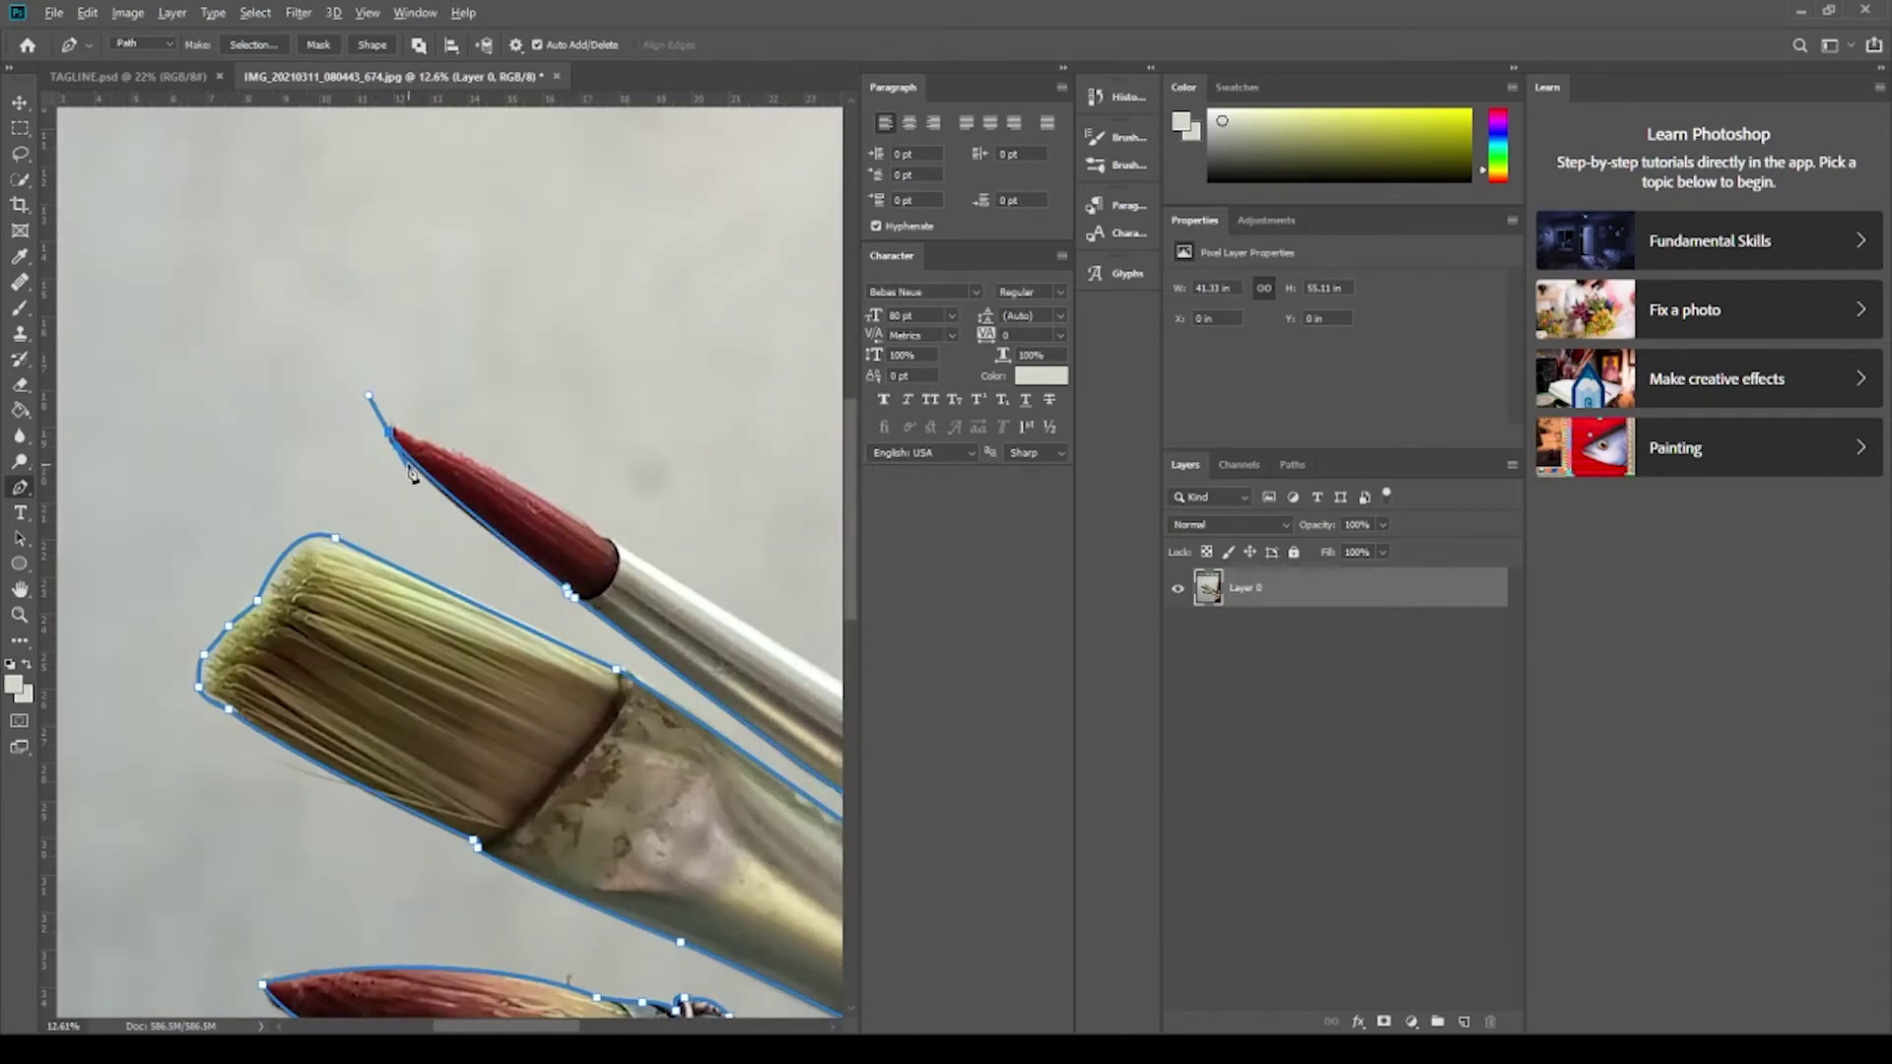
drag(655, 585, 273, 538)
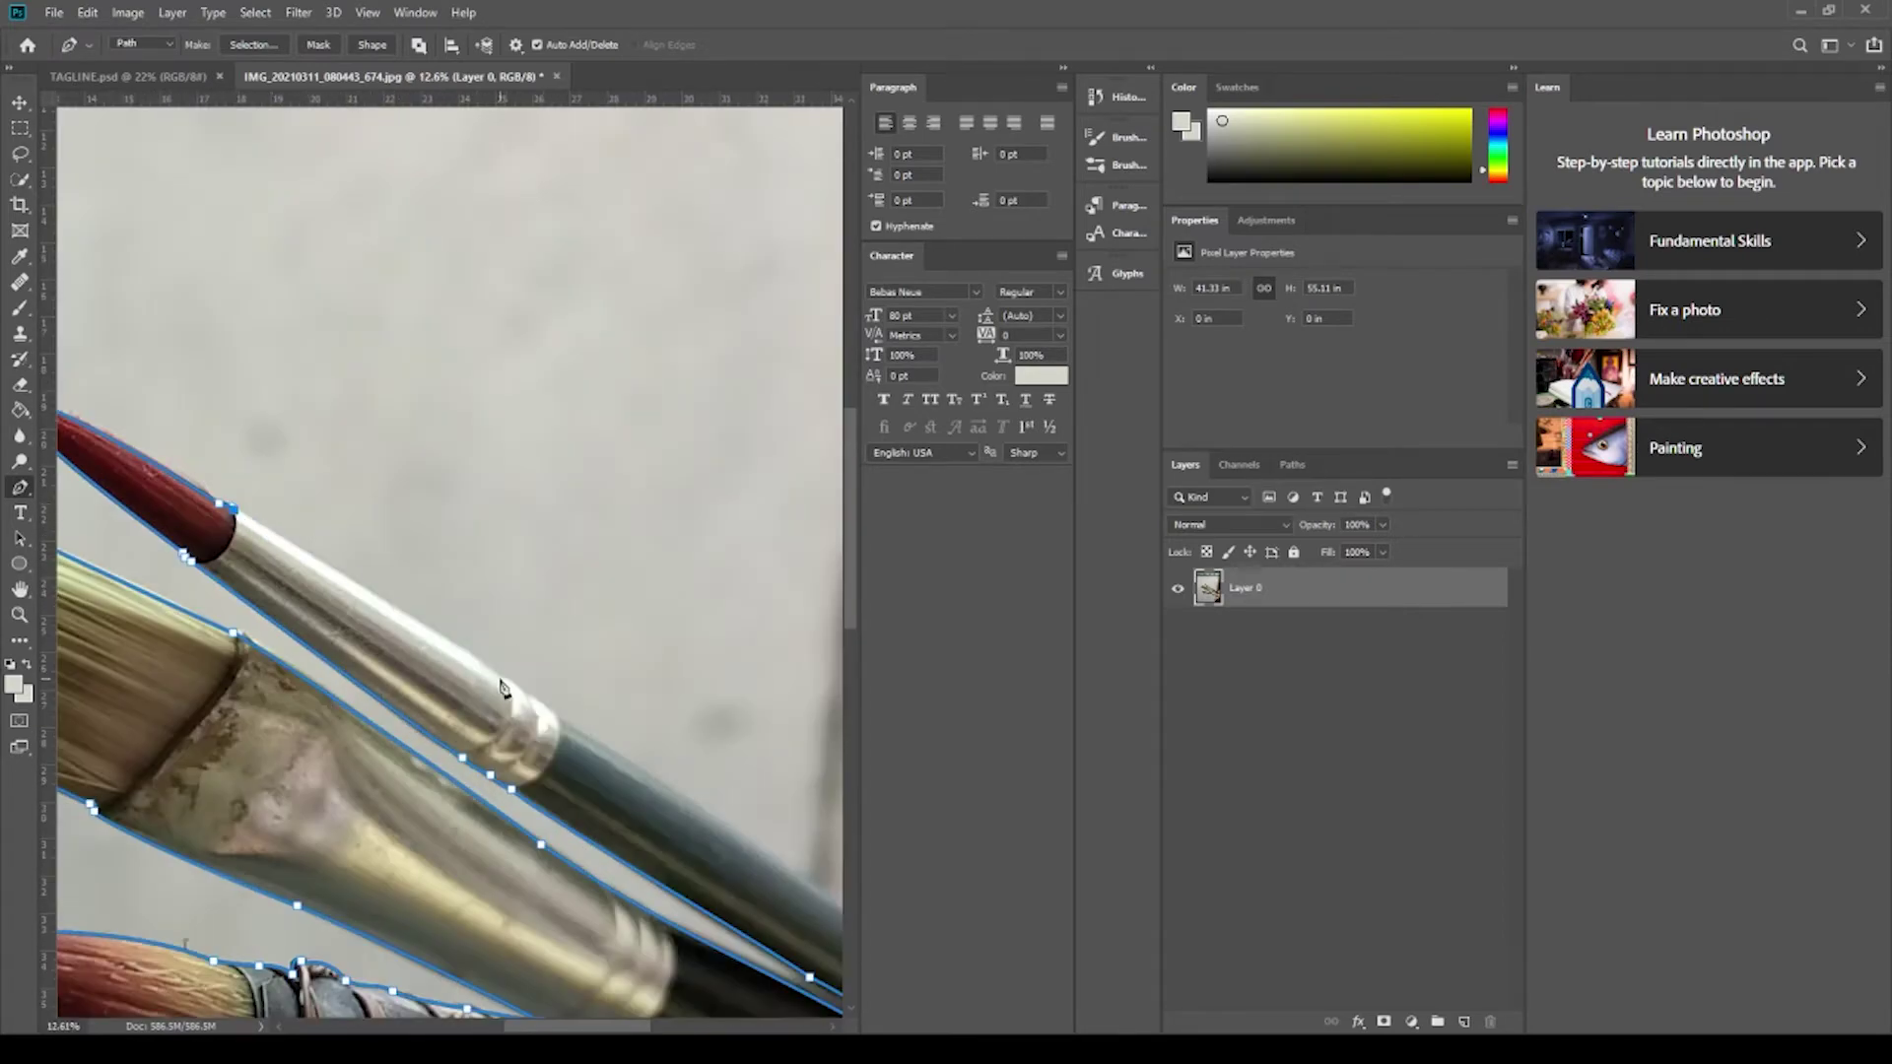
Close the path around the three brushes, convert it to a selection and mask out the photo's background.
scroll(532, 708, down, 6)
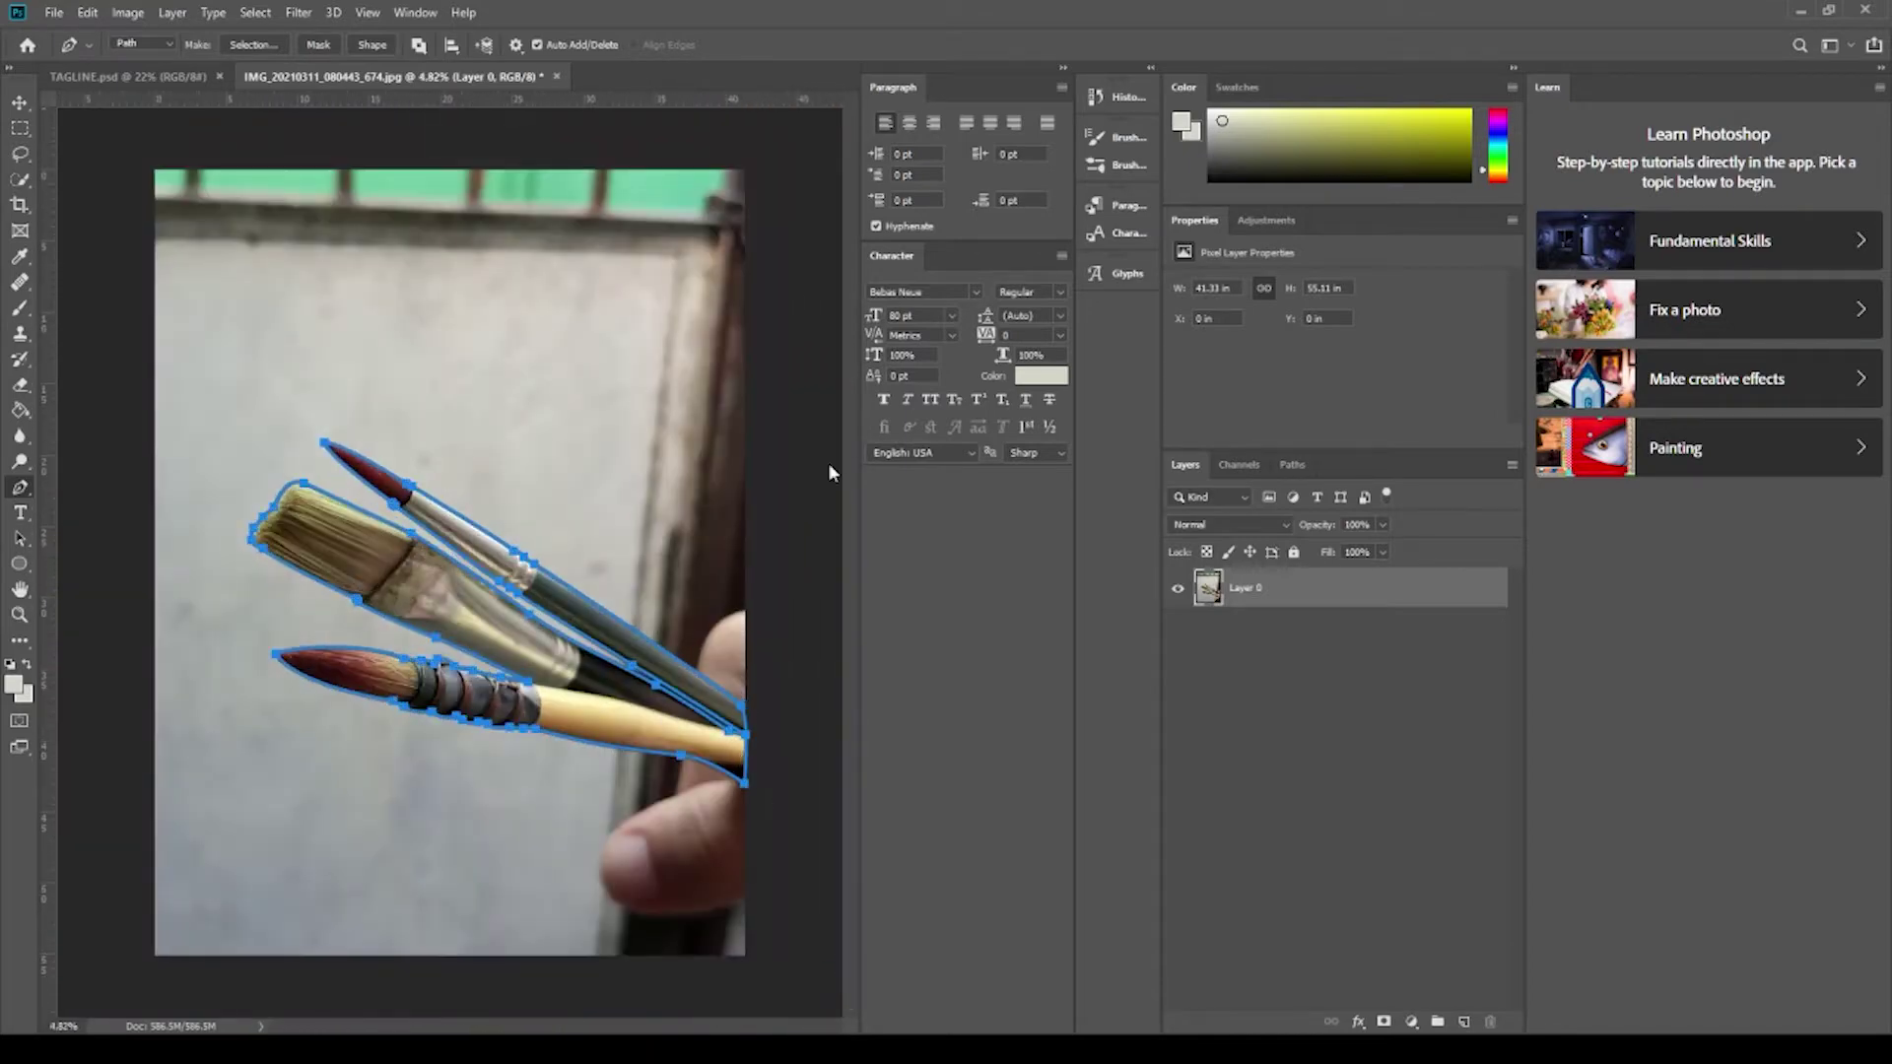
key(ctrl+Return)
scroll(233, 529, up, 6)
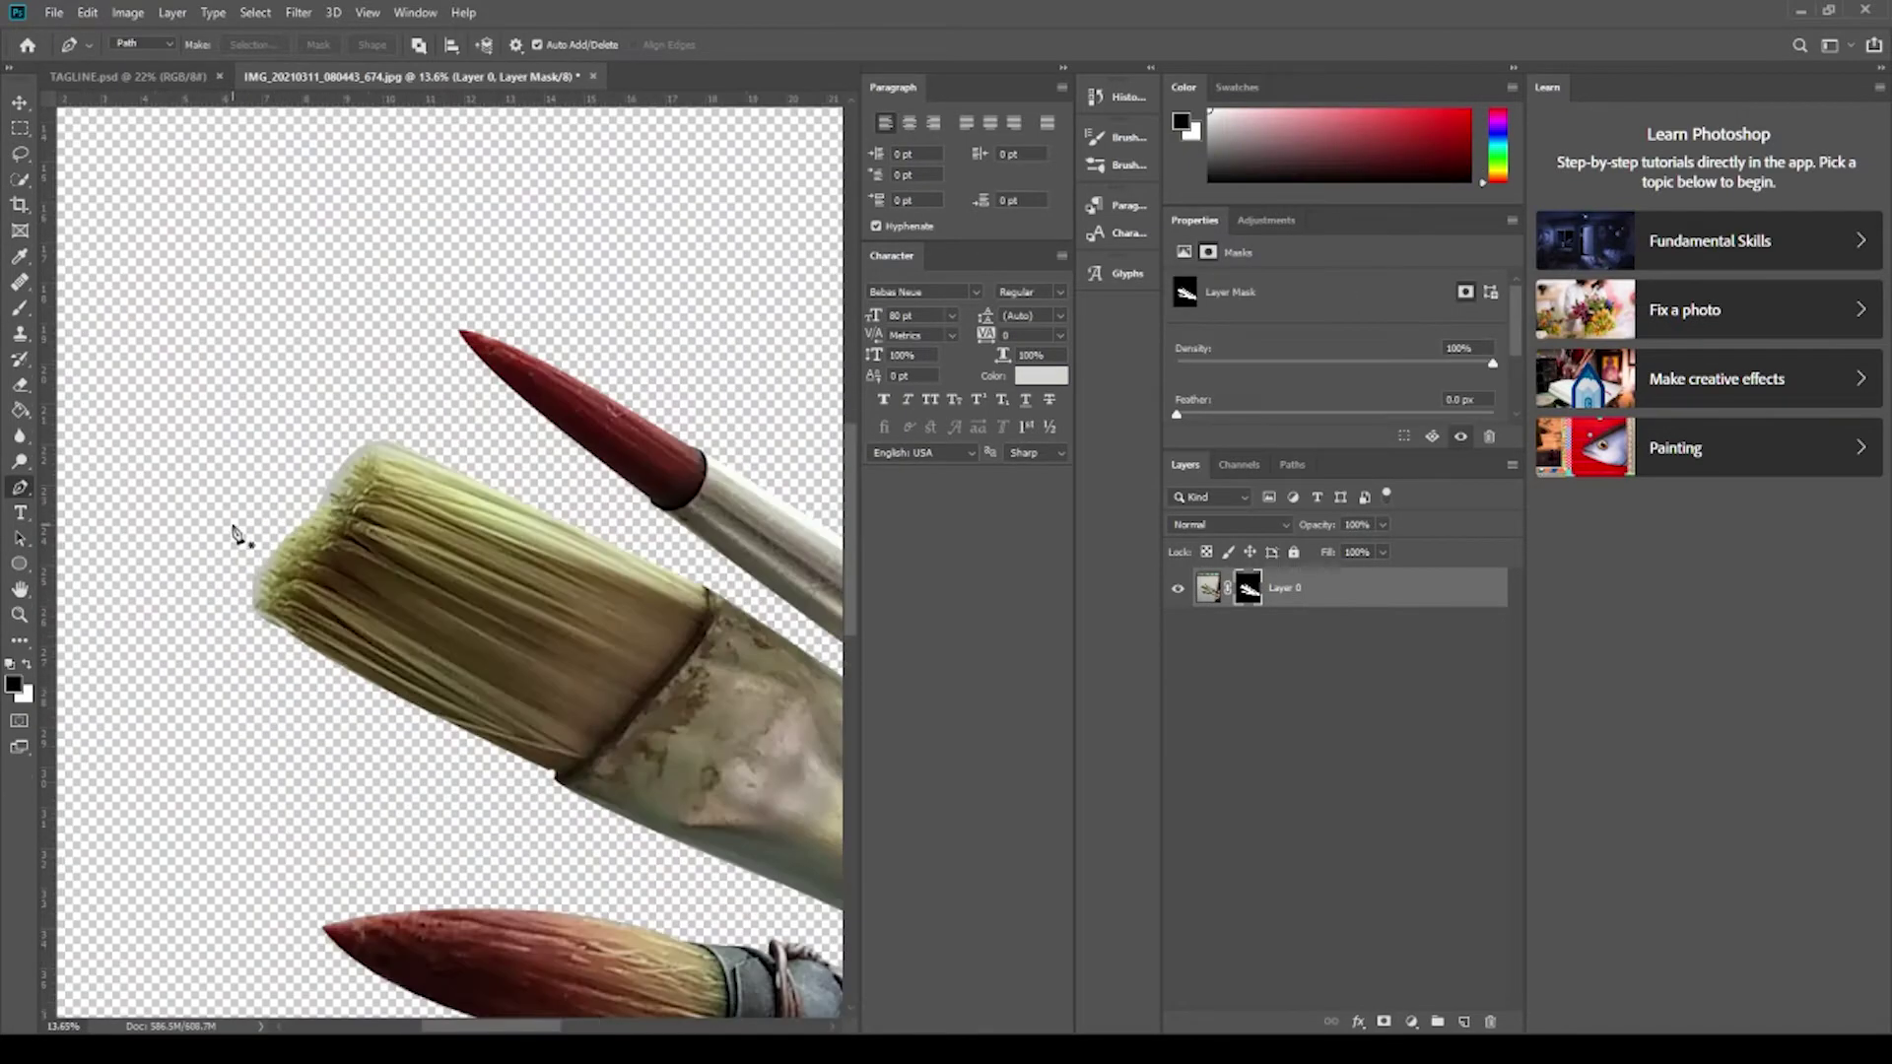
scroll(471, 308, down, 2)
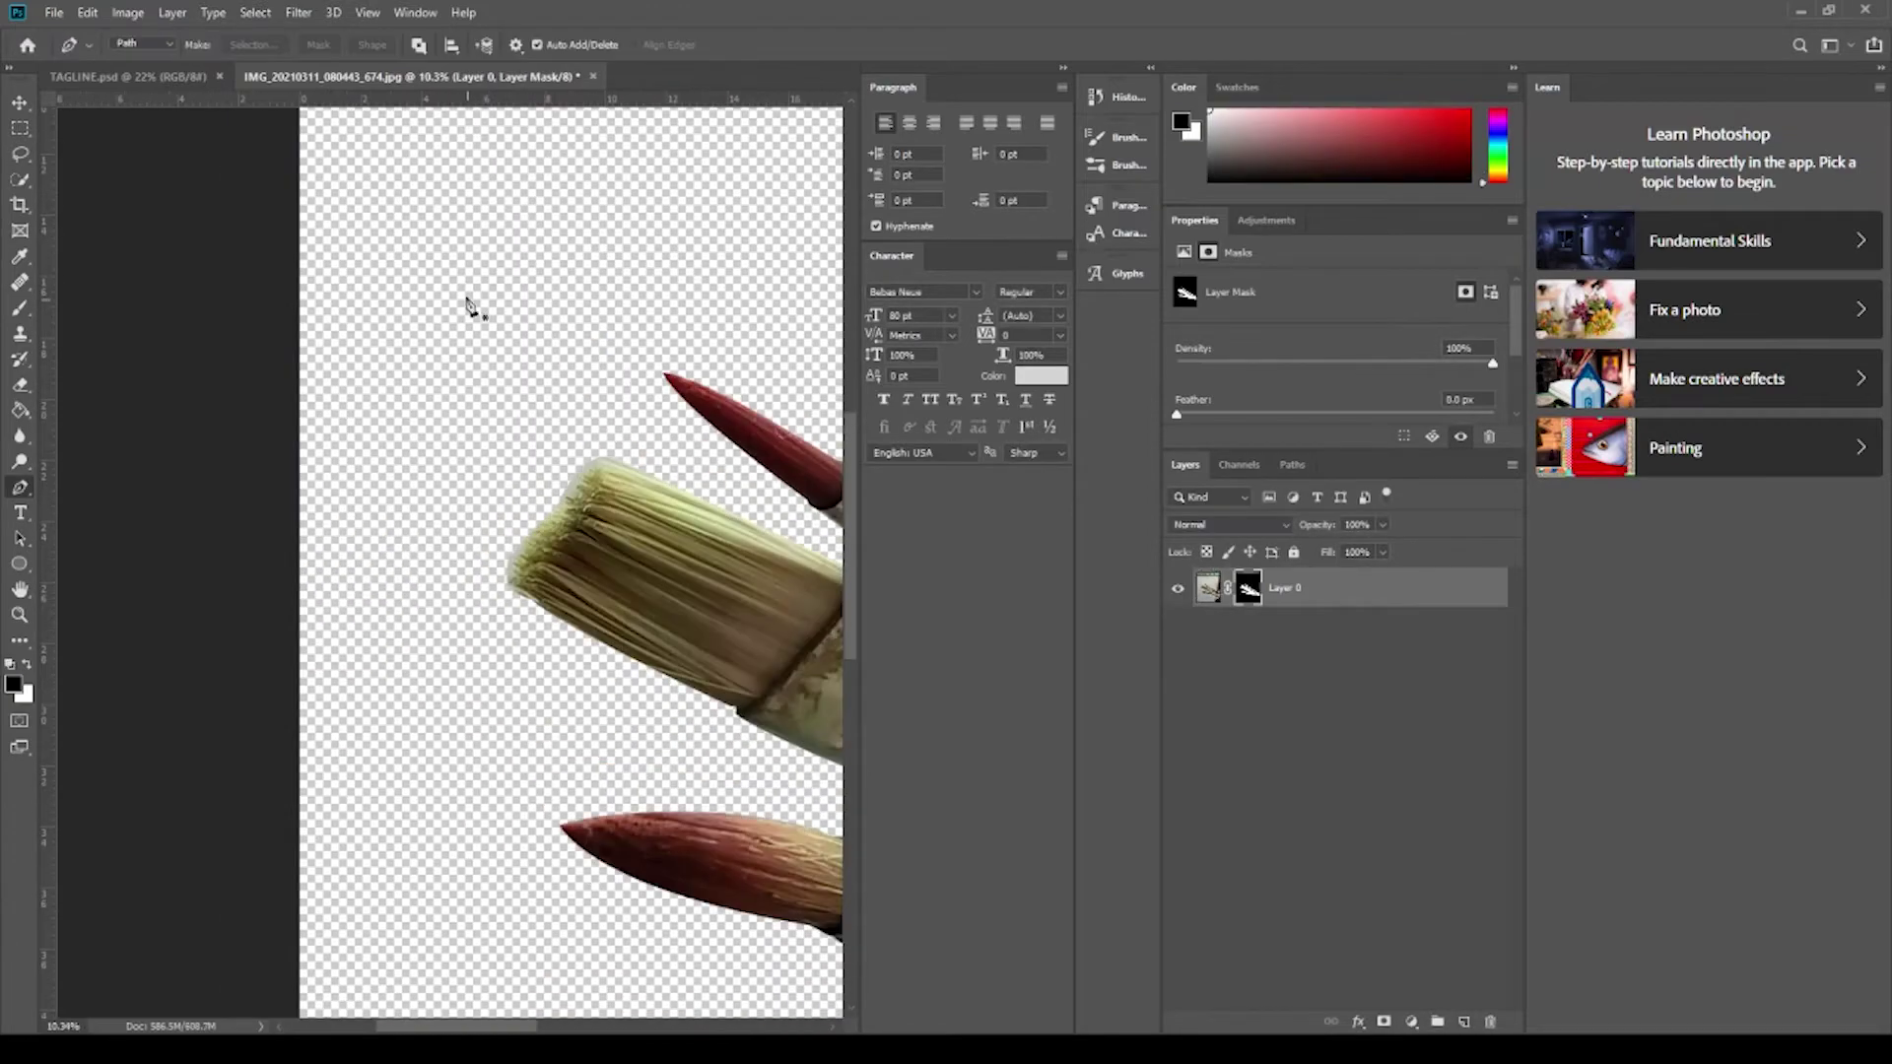
Target the layer's image and select the pale fringe around the flat brush's bristles by sampling its colour with Color Range.
key(ctrl+2)
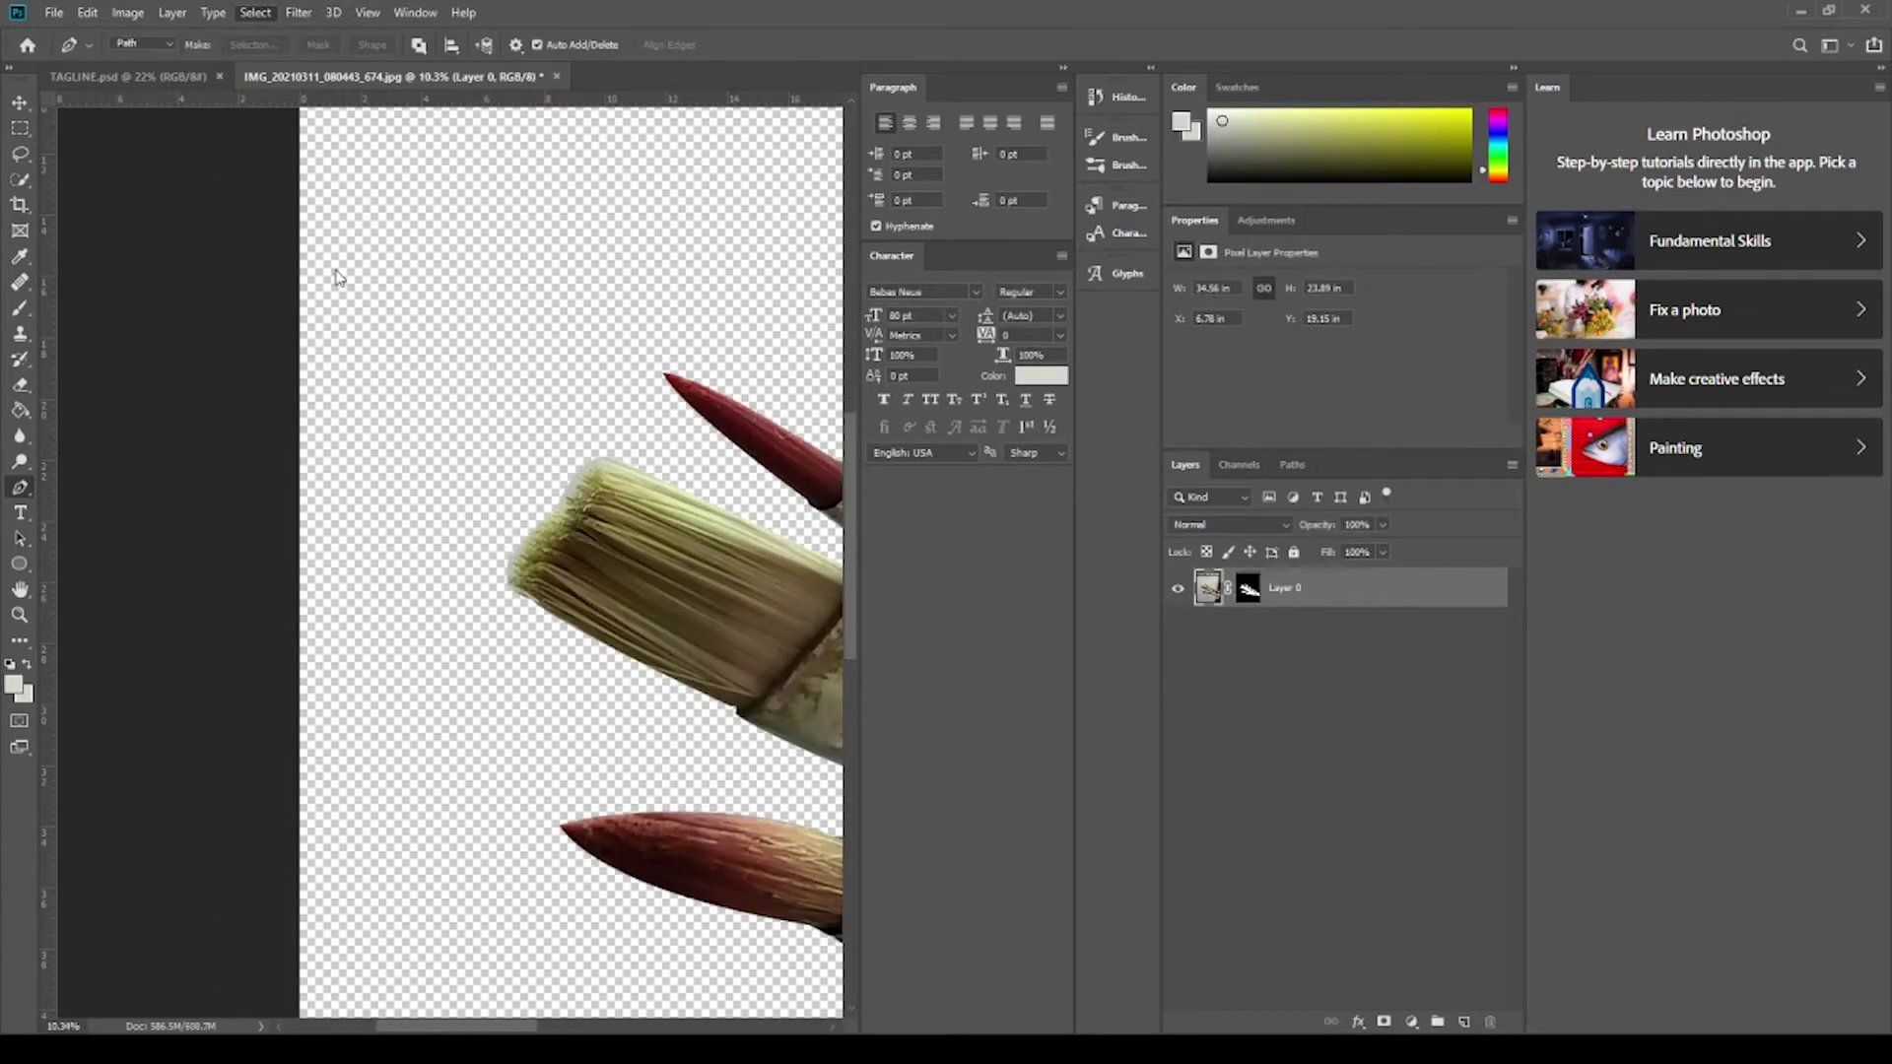
key(i)
click(604, 464)
scroll(631, 296, up, 2)
scroll(258, 396, down, 3)
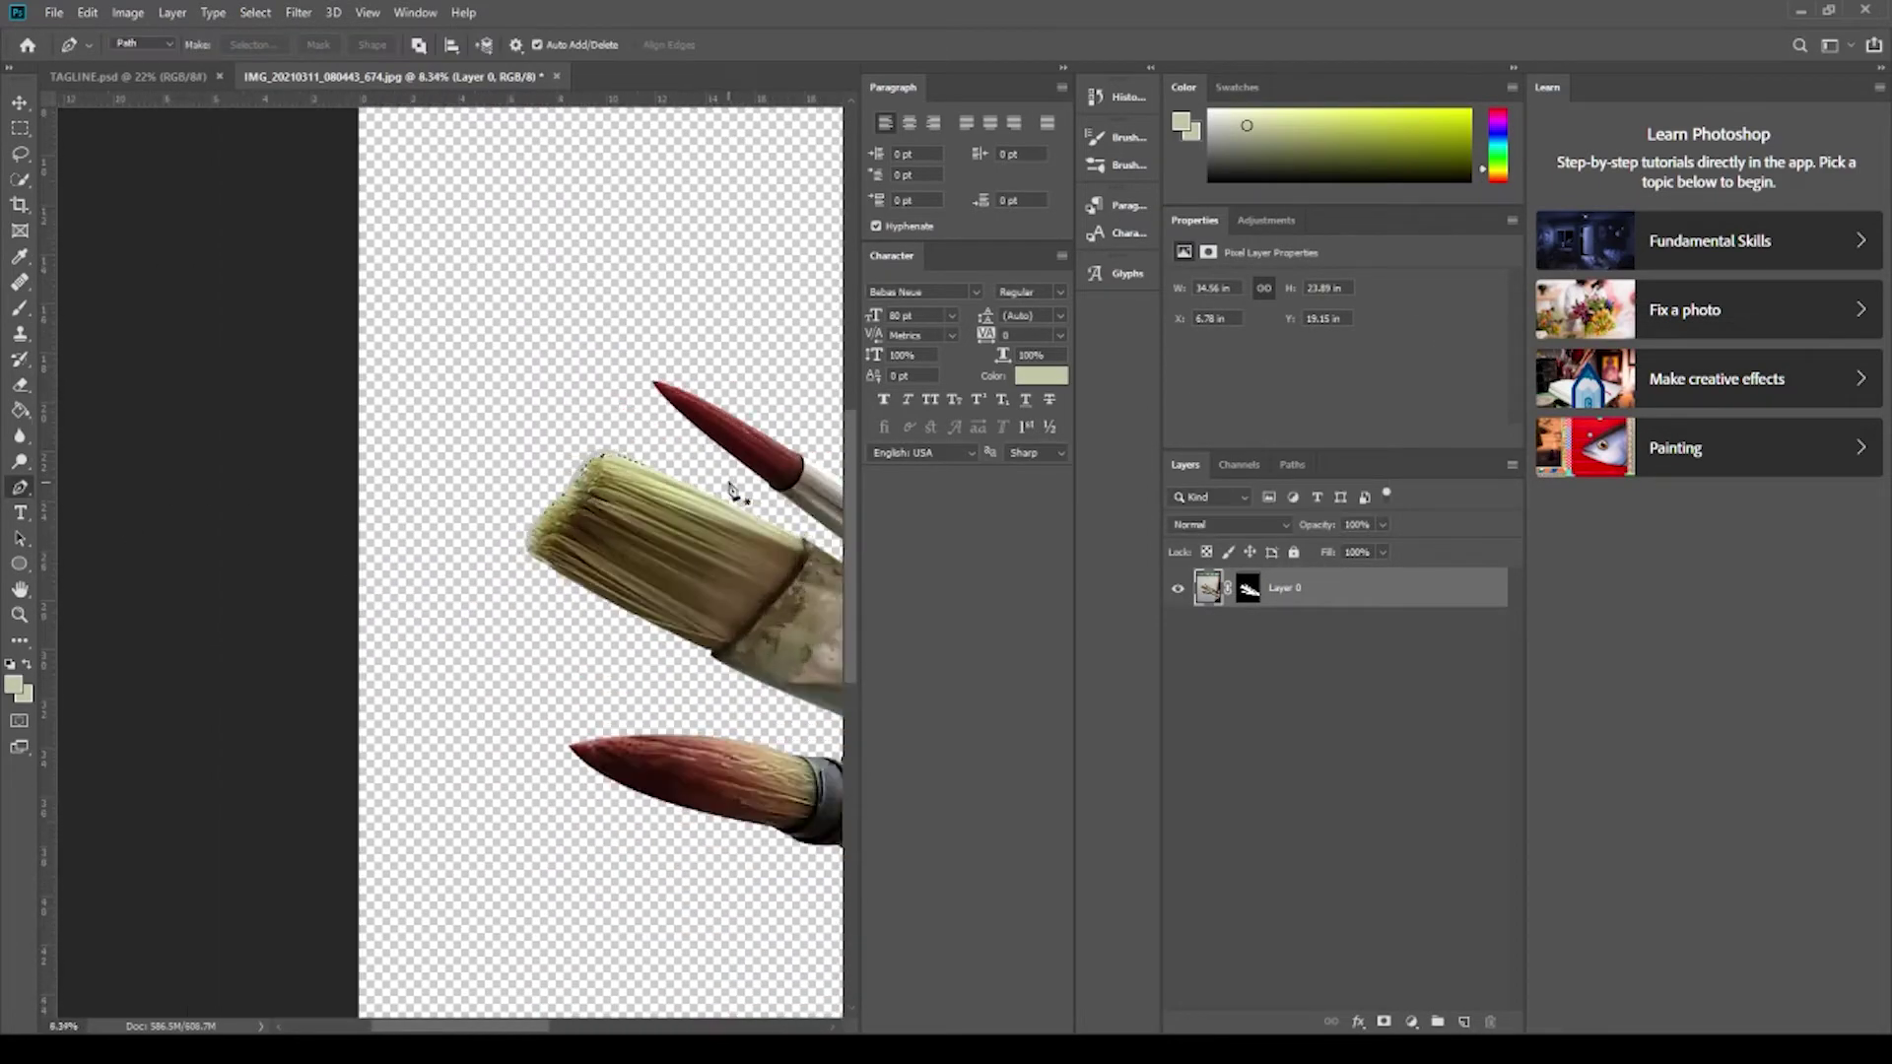
scroll(314, 200, up, 5)
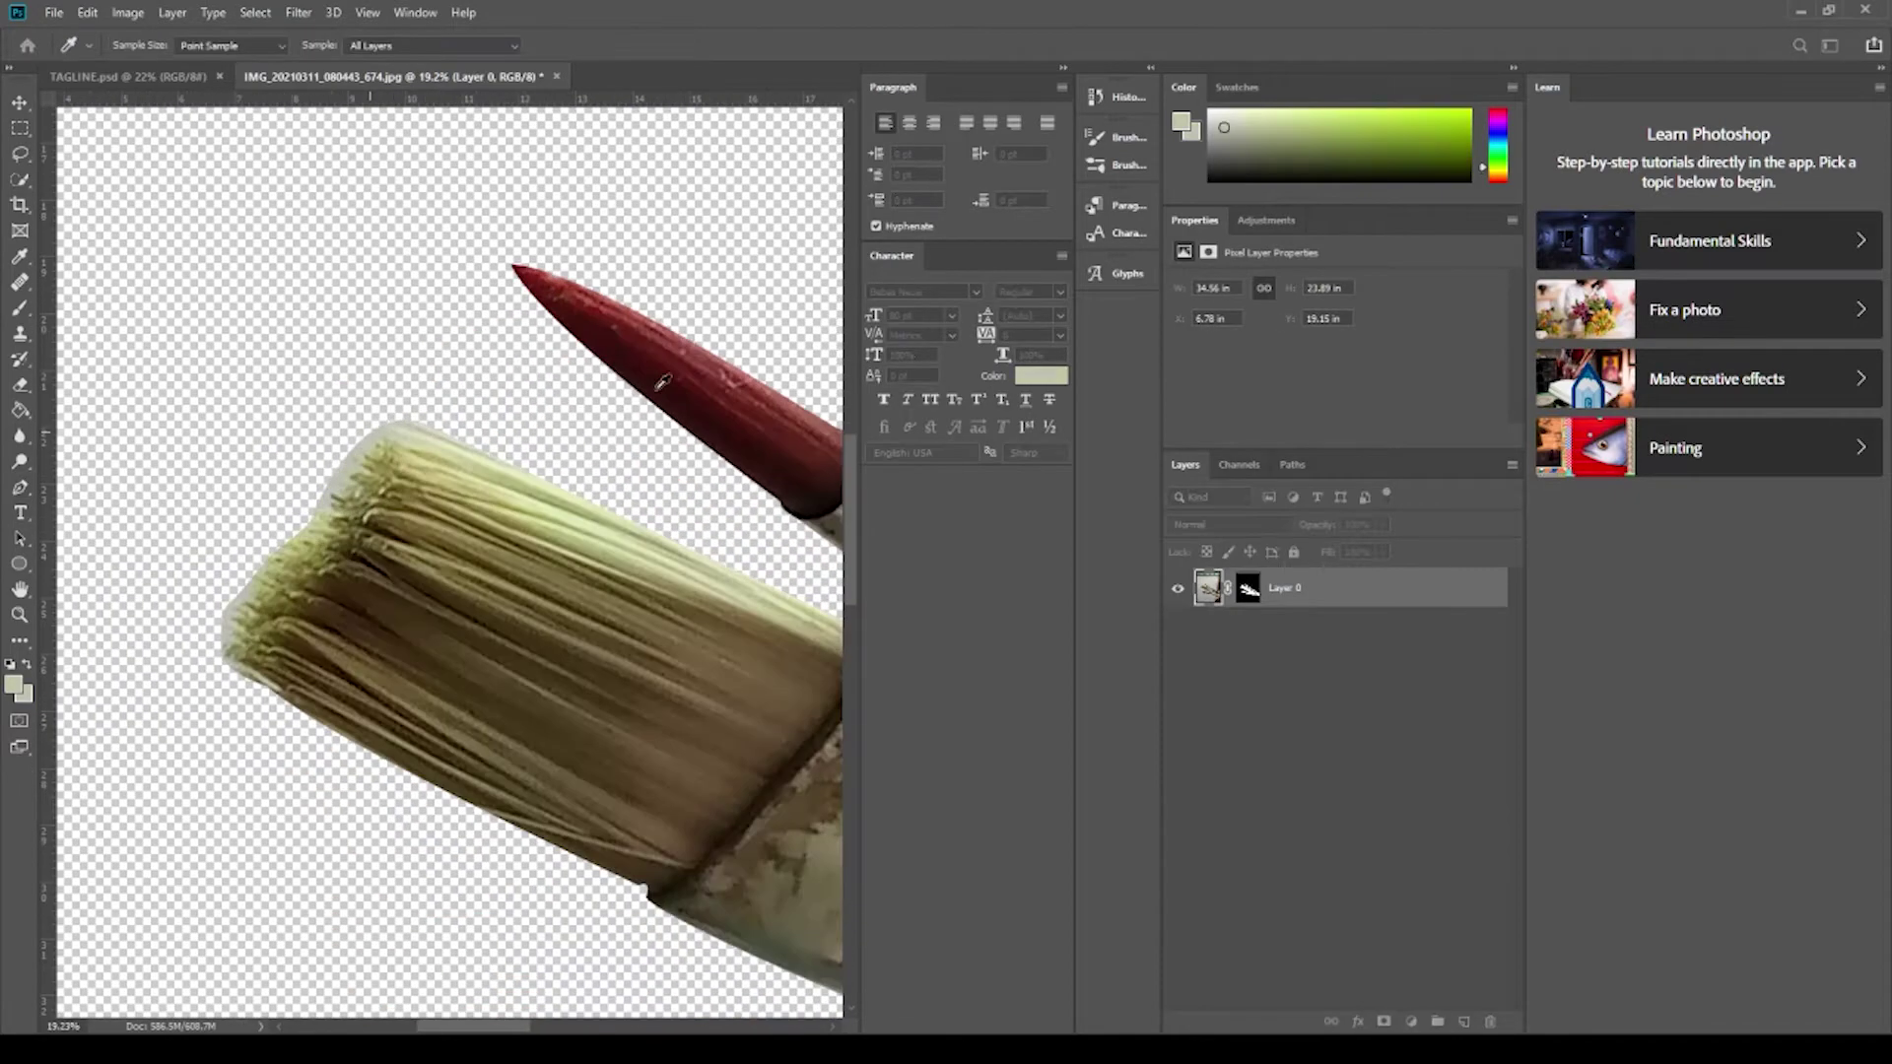
Subtract the ferrules, handles and other brushes from the colour selection, keeping only the fringe around the flat brush's bristles.
key(w)
scroll(506, 423, down, 5)
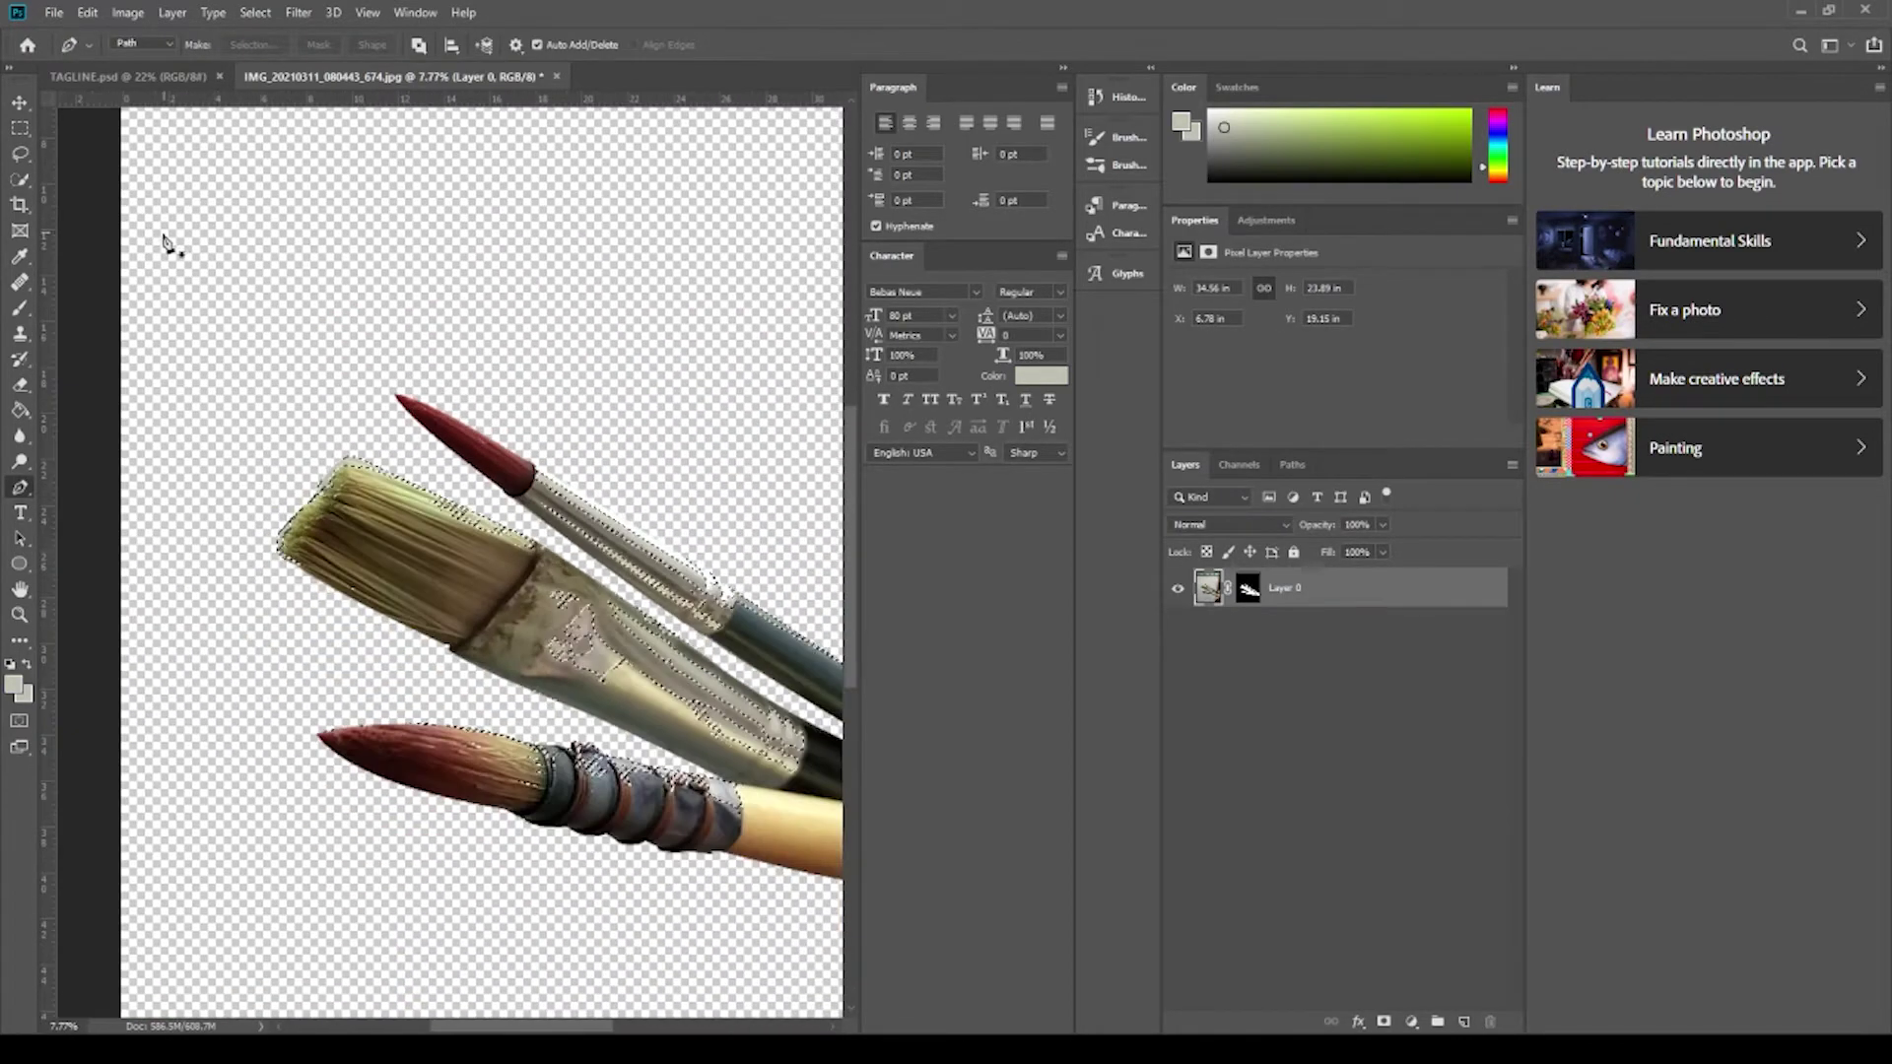
scroll(168, 240, down, 3)
scroll(540, 562, up, 2)
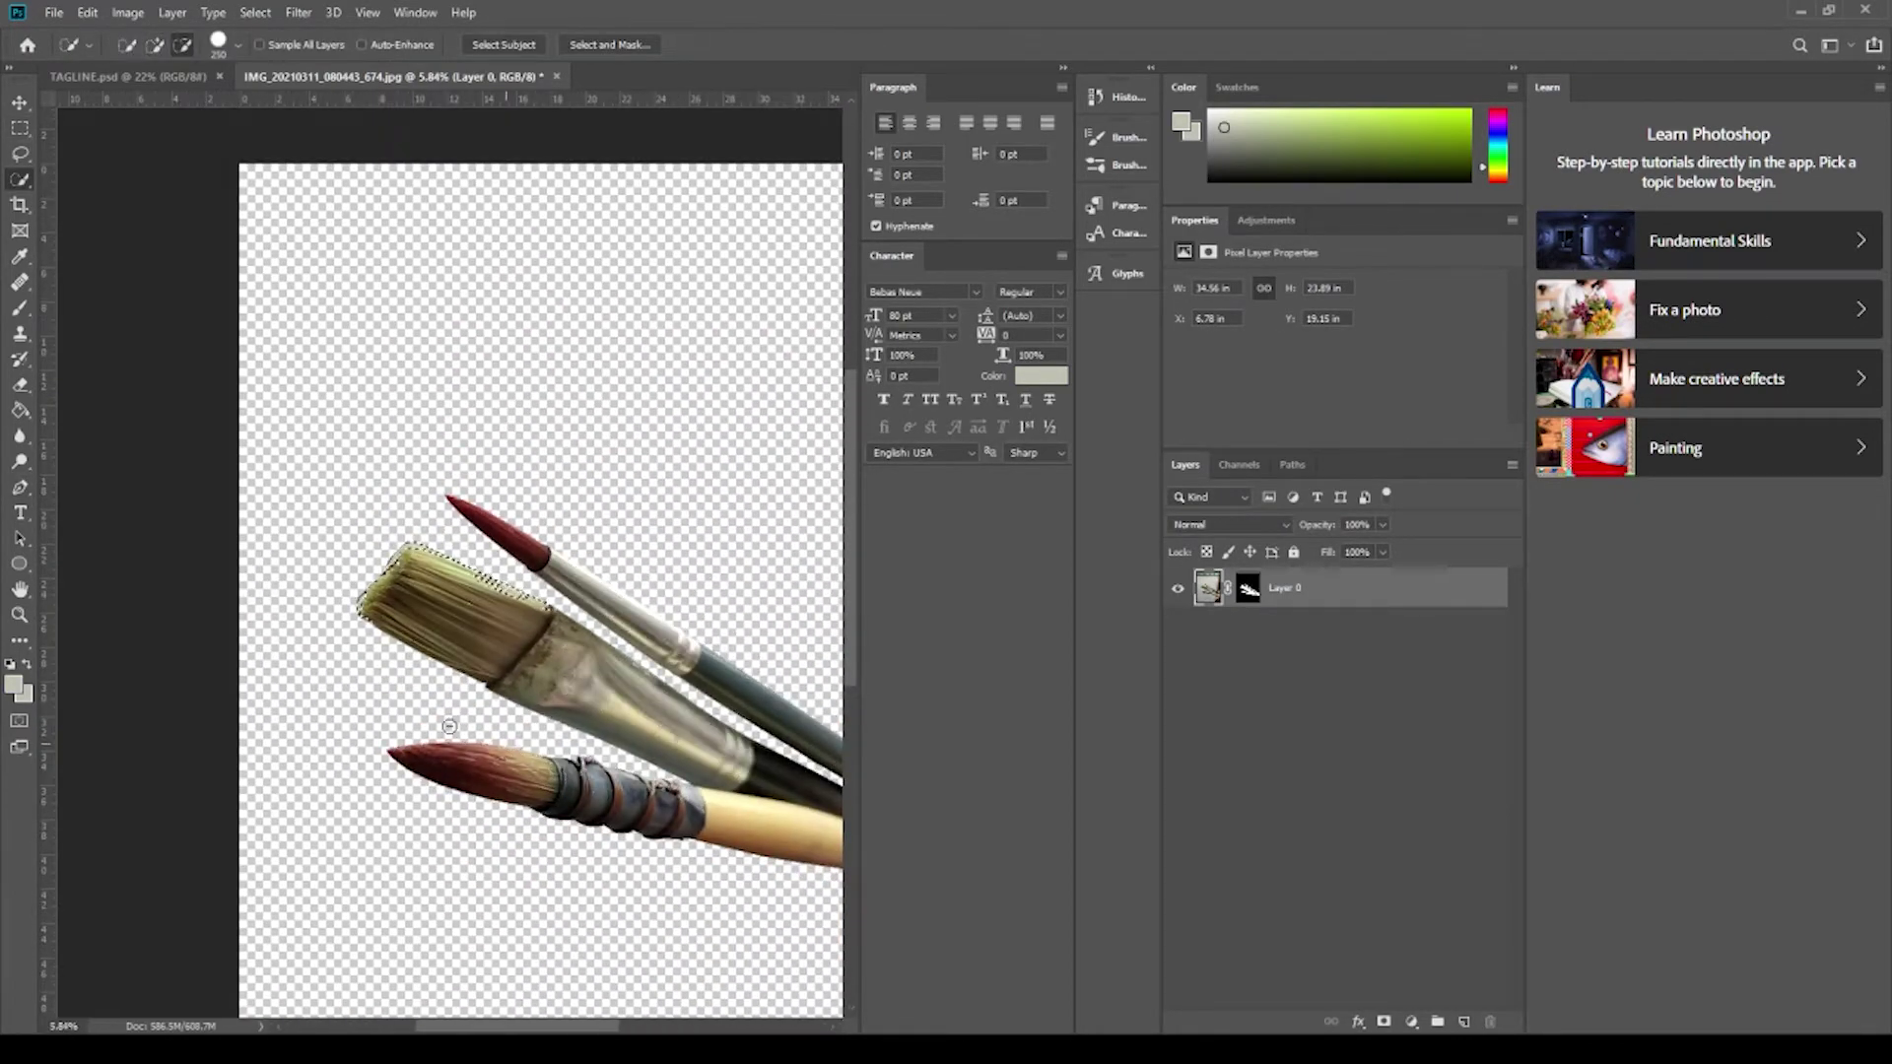
scroll(547, 677, down, 2)
key(l)
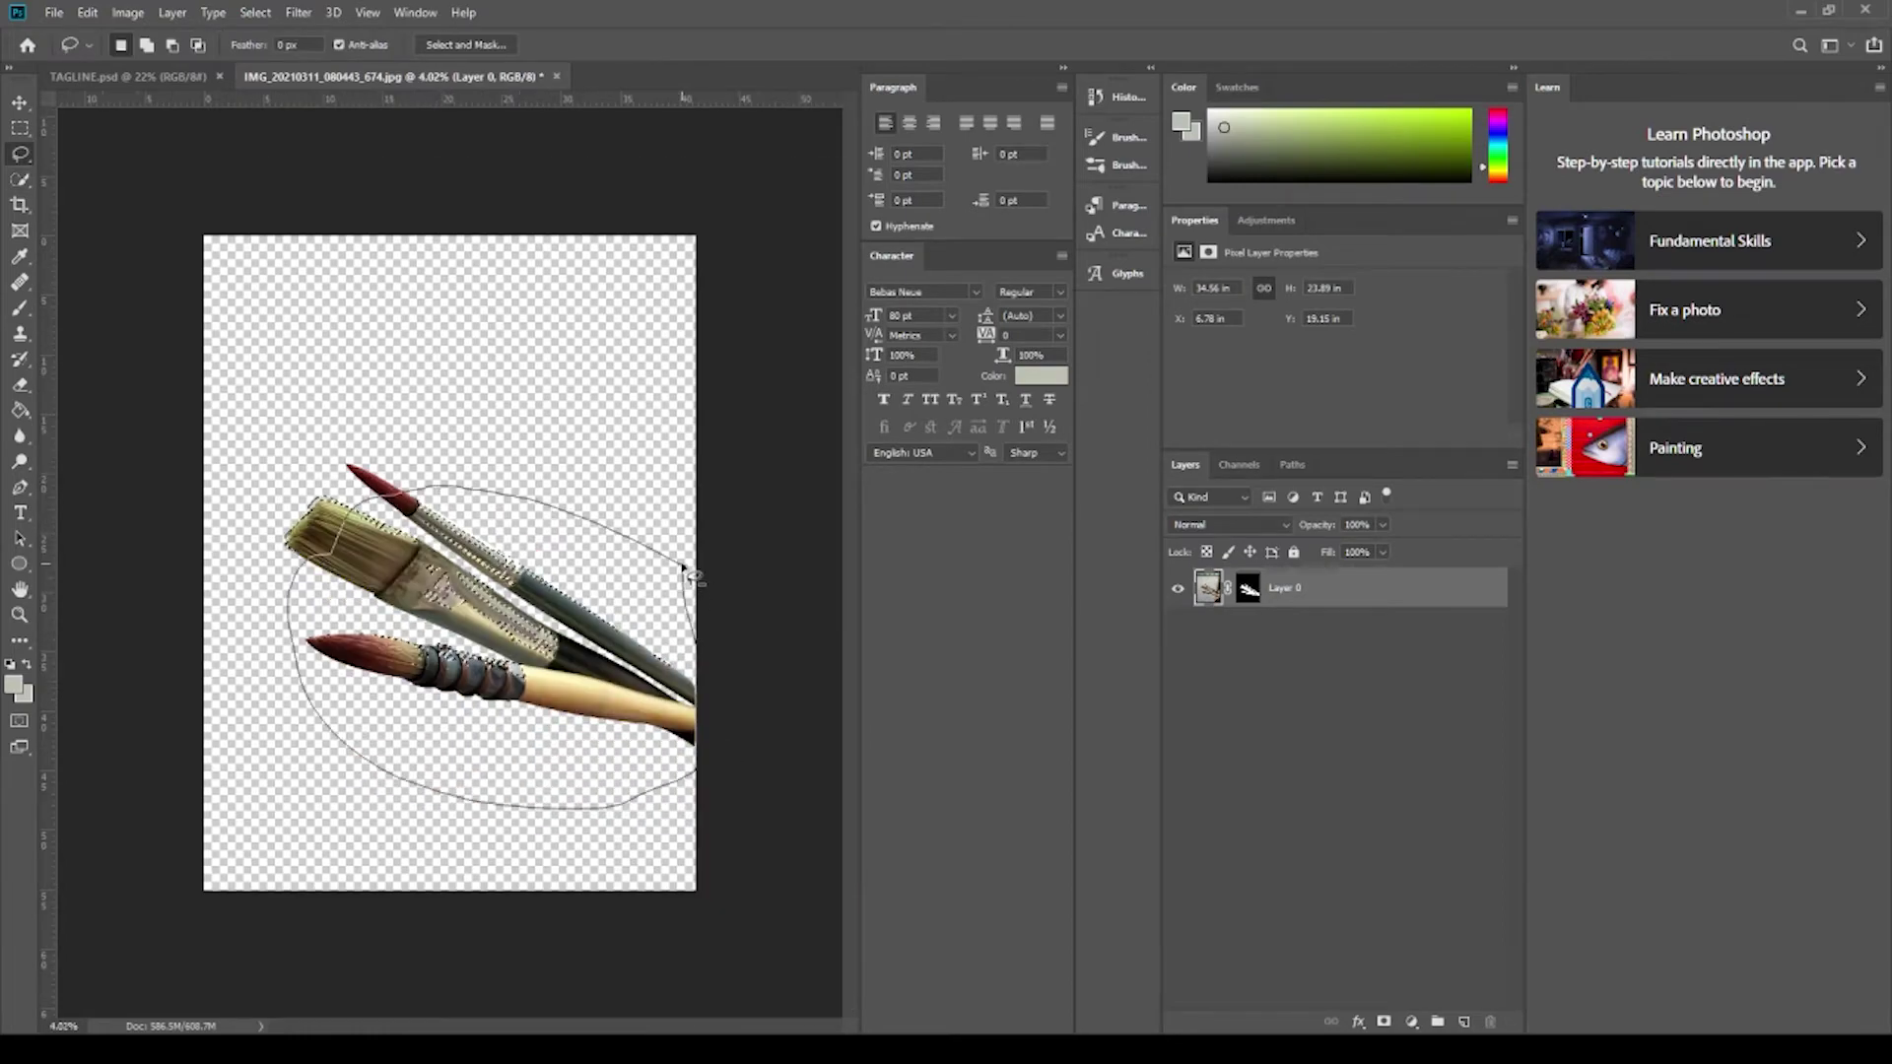
drag(689, 576, 695, 631)
scroll(253, 434, up, 5)
scroll(253, 434, down, 2)
scroll(355, 381, up, 2)
Fill the selected fringe with black on the layer mask to hide it.
key(d)
key(ctrl+backslash)
key(g)
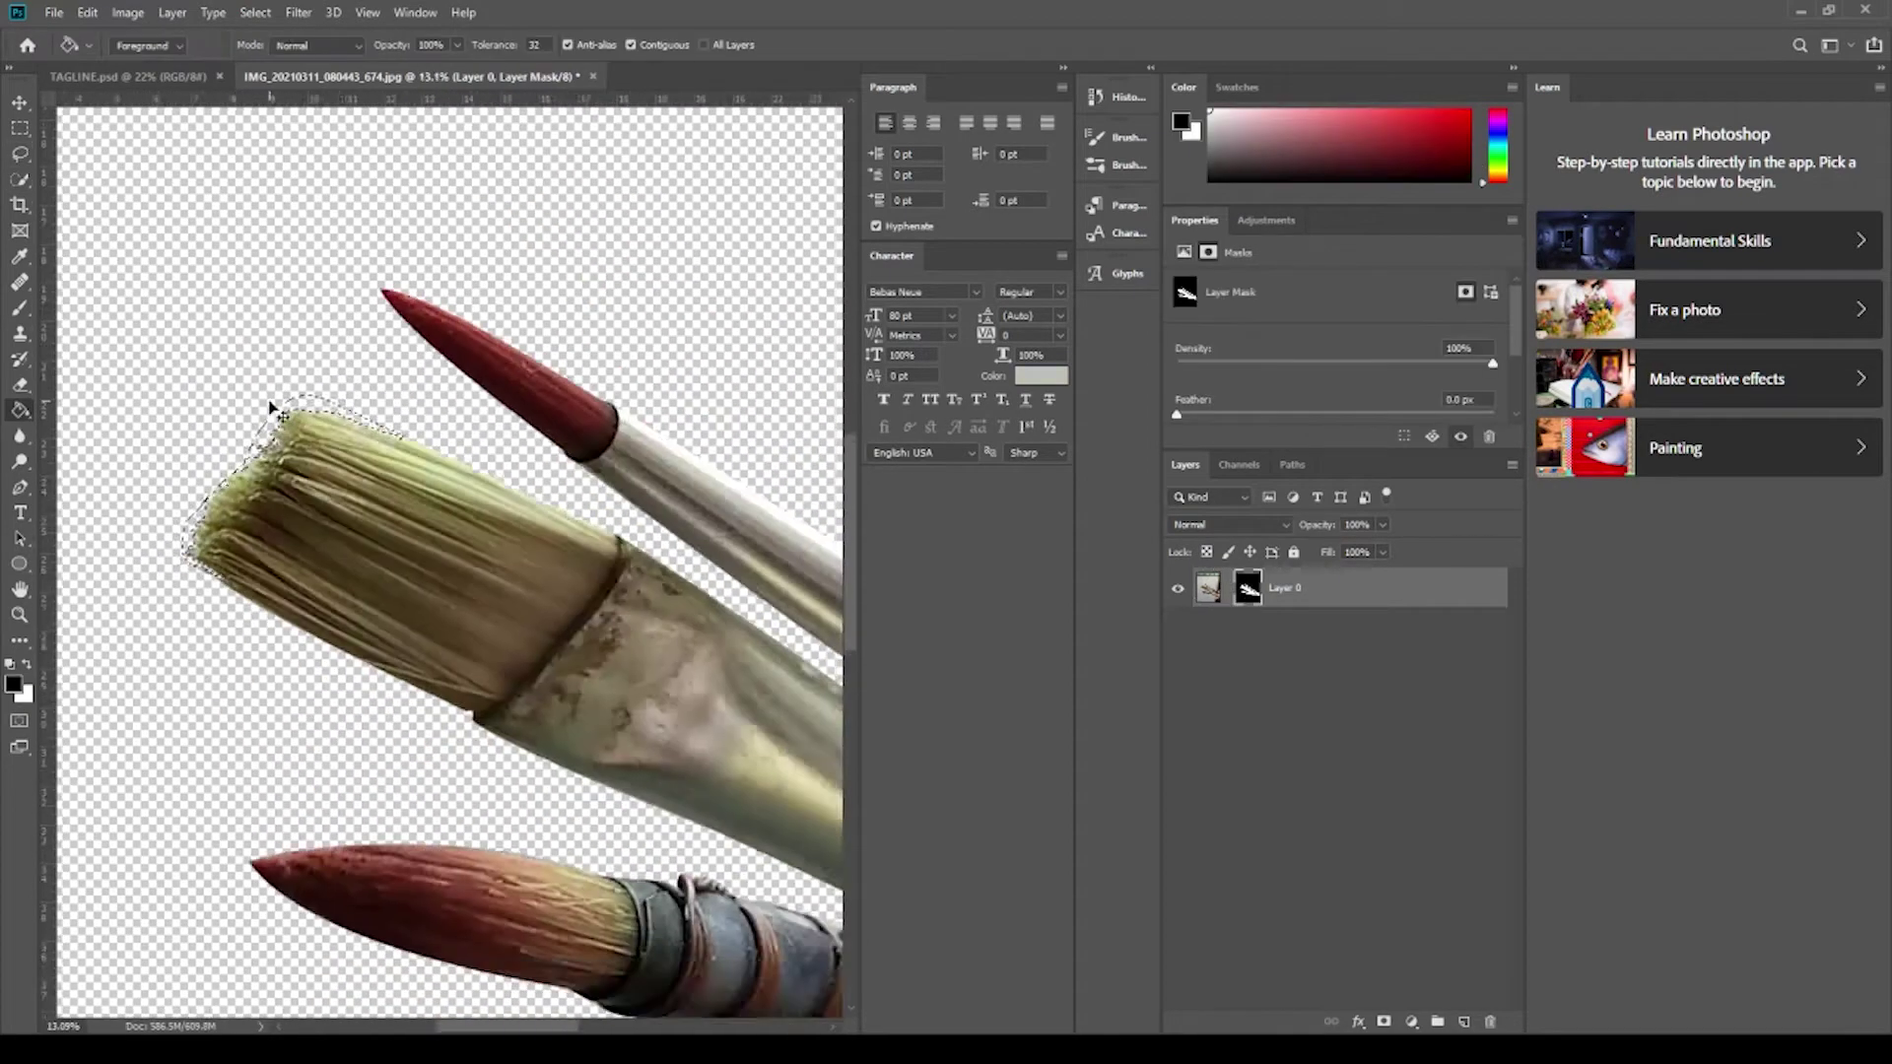
Deselect, convert the masked brushes layer to a smart object and move it into TAGLINE.psd.
key(ctrl+0)
key(v)
click(1208, 588)
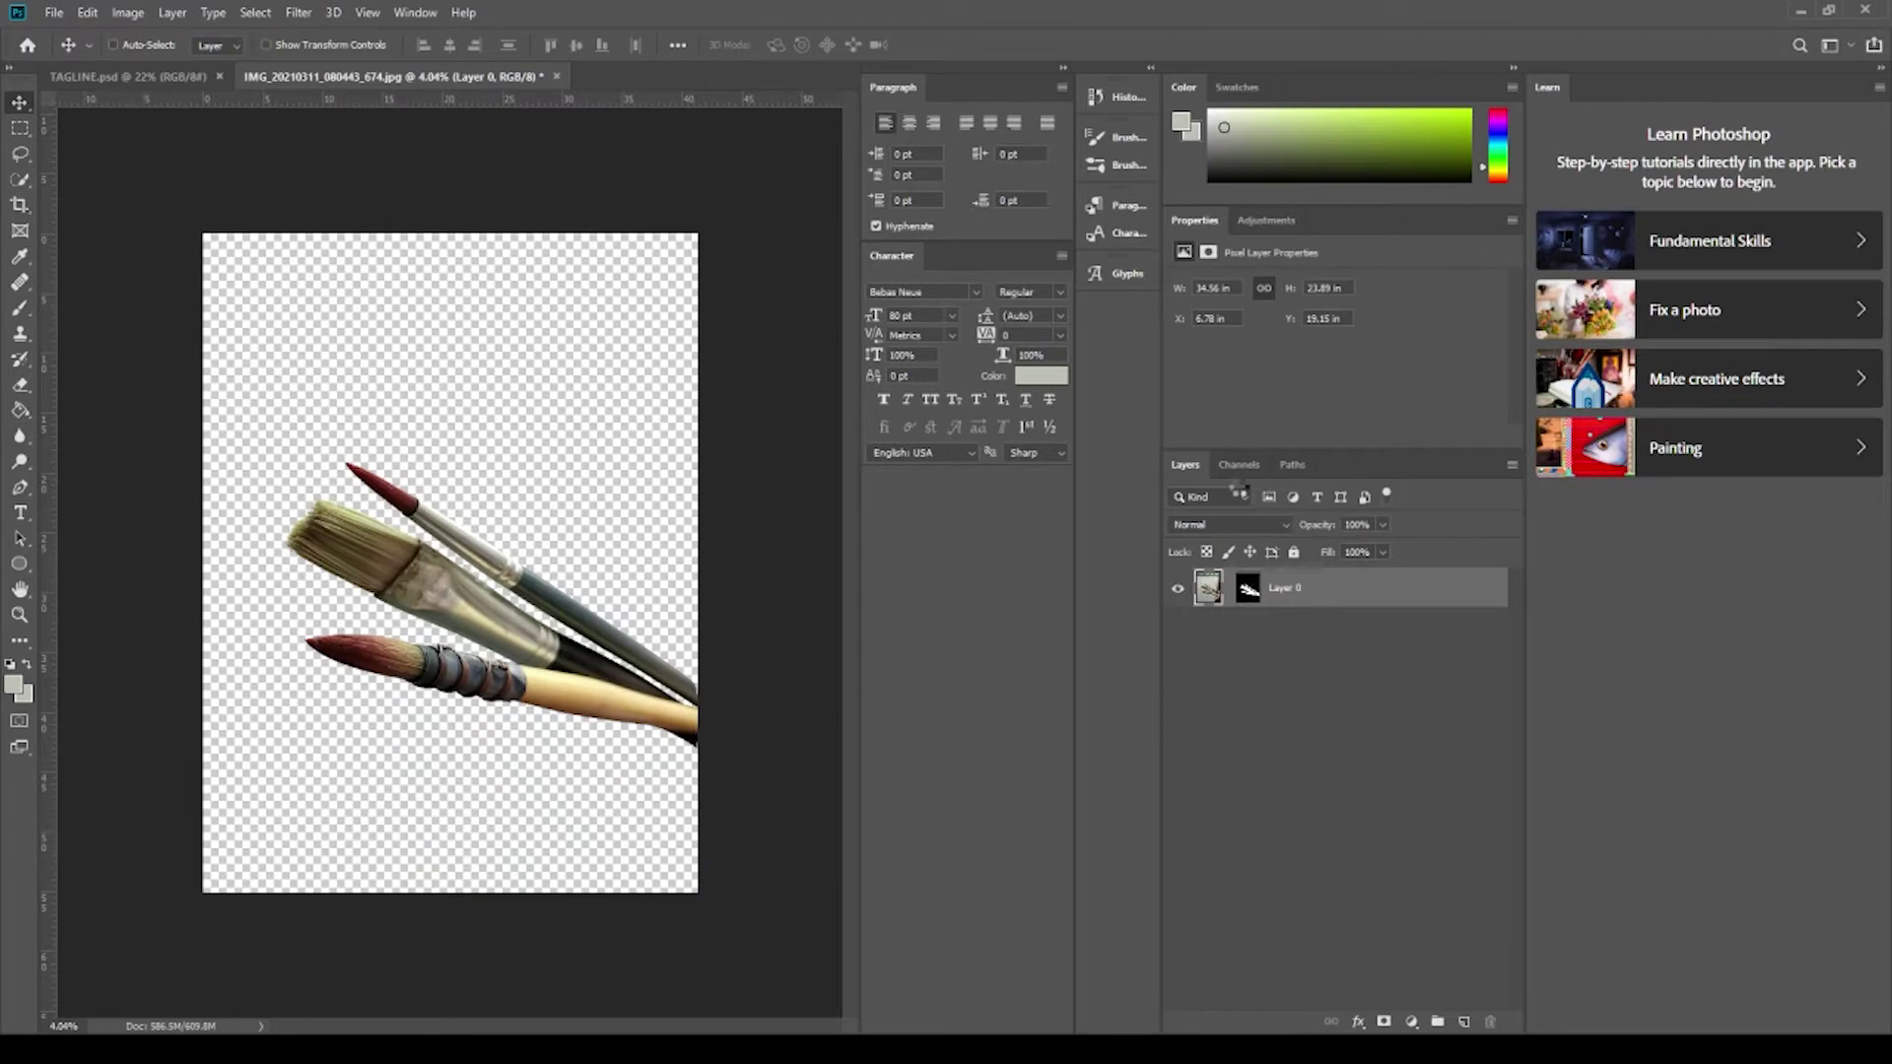
drag(443, 592, 446, 410)
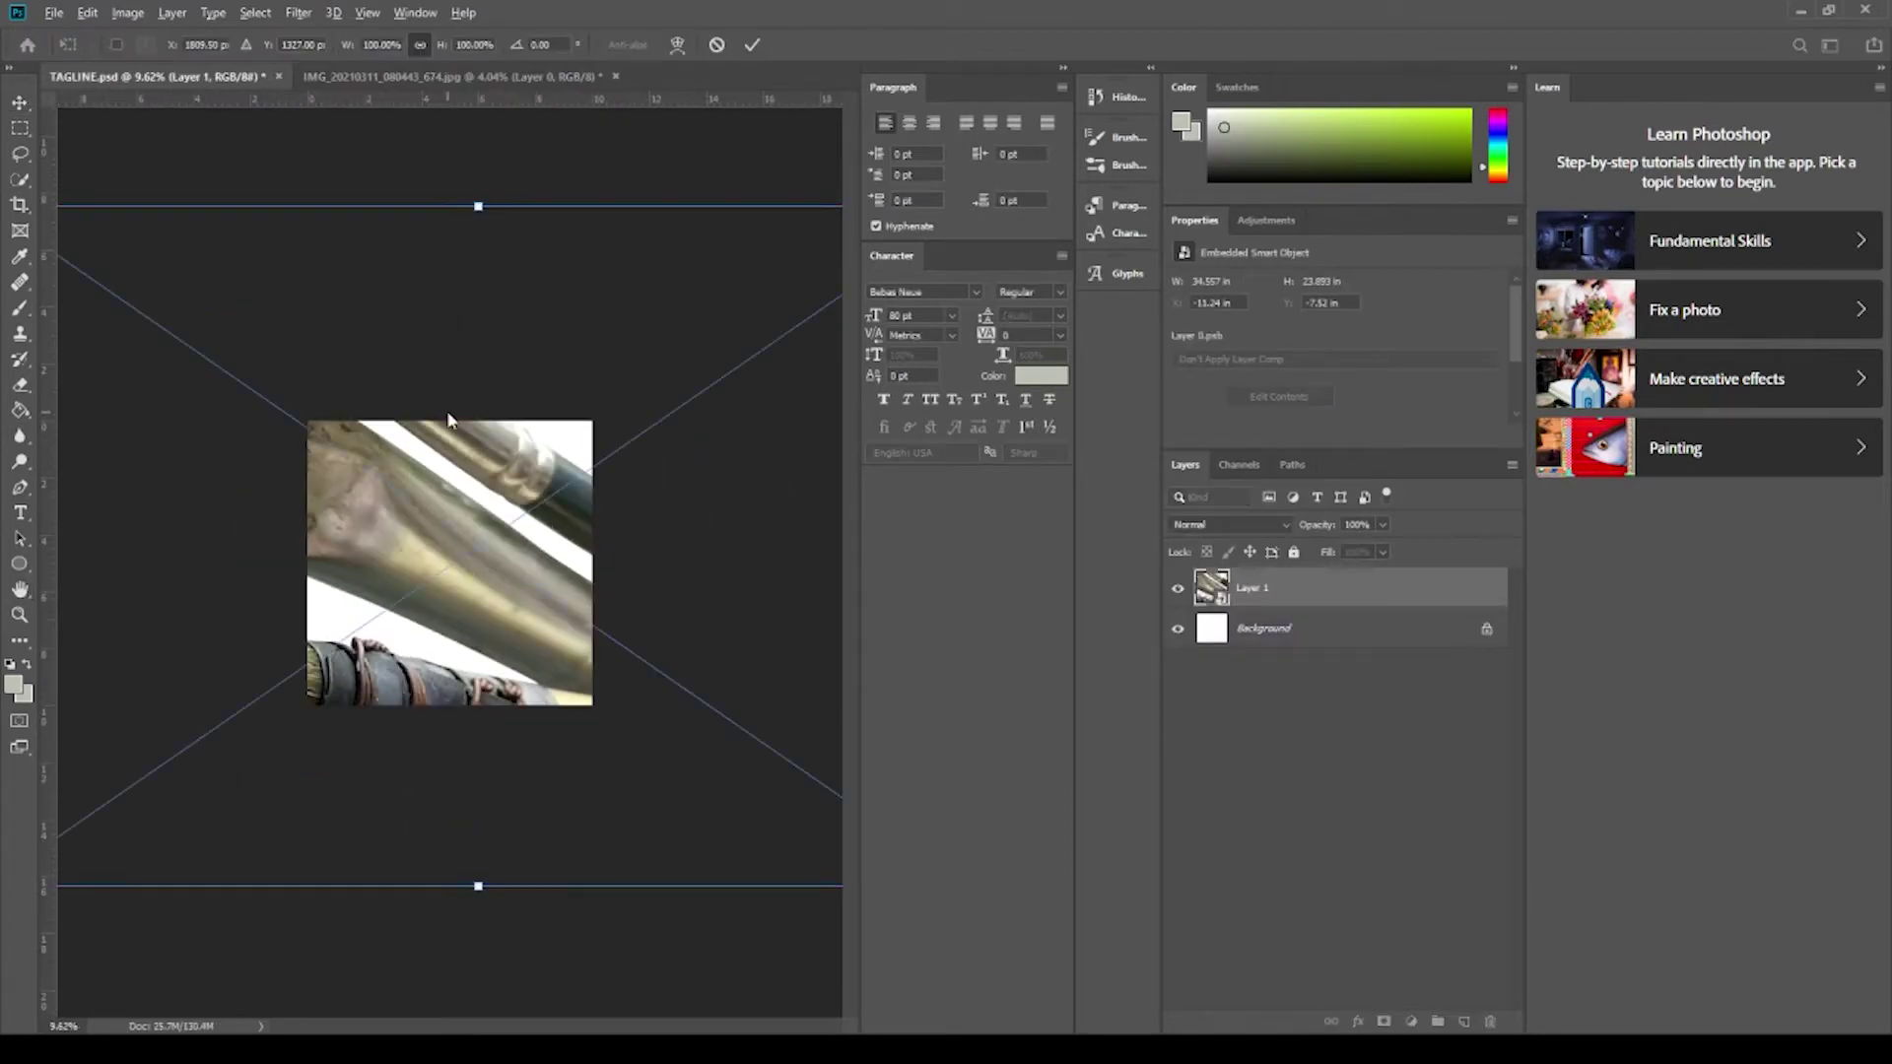
Scale the placed brushes to 23.29%, rotate them clockwise to a steeper diagonal and centre them on the white canvas.
scroll(446, 410, down, 1)
drag(478, 206, 507, 571)
drag(640, 670, 483, 591)
scroll(453, 537, up, 2)
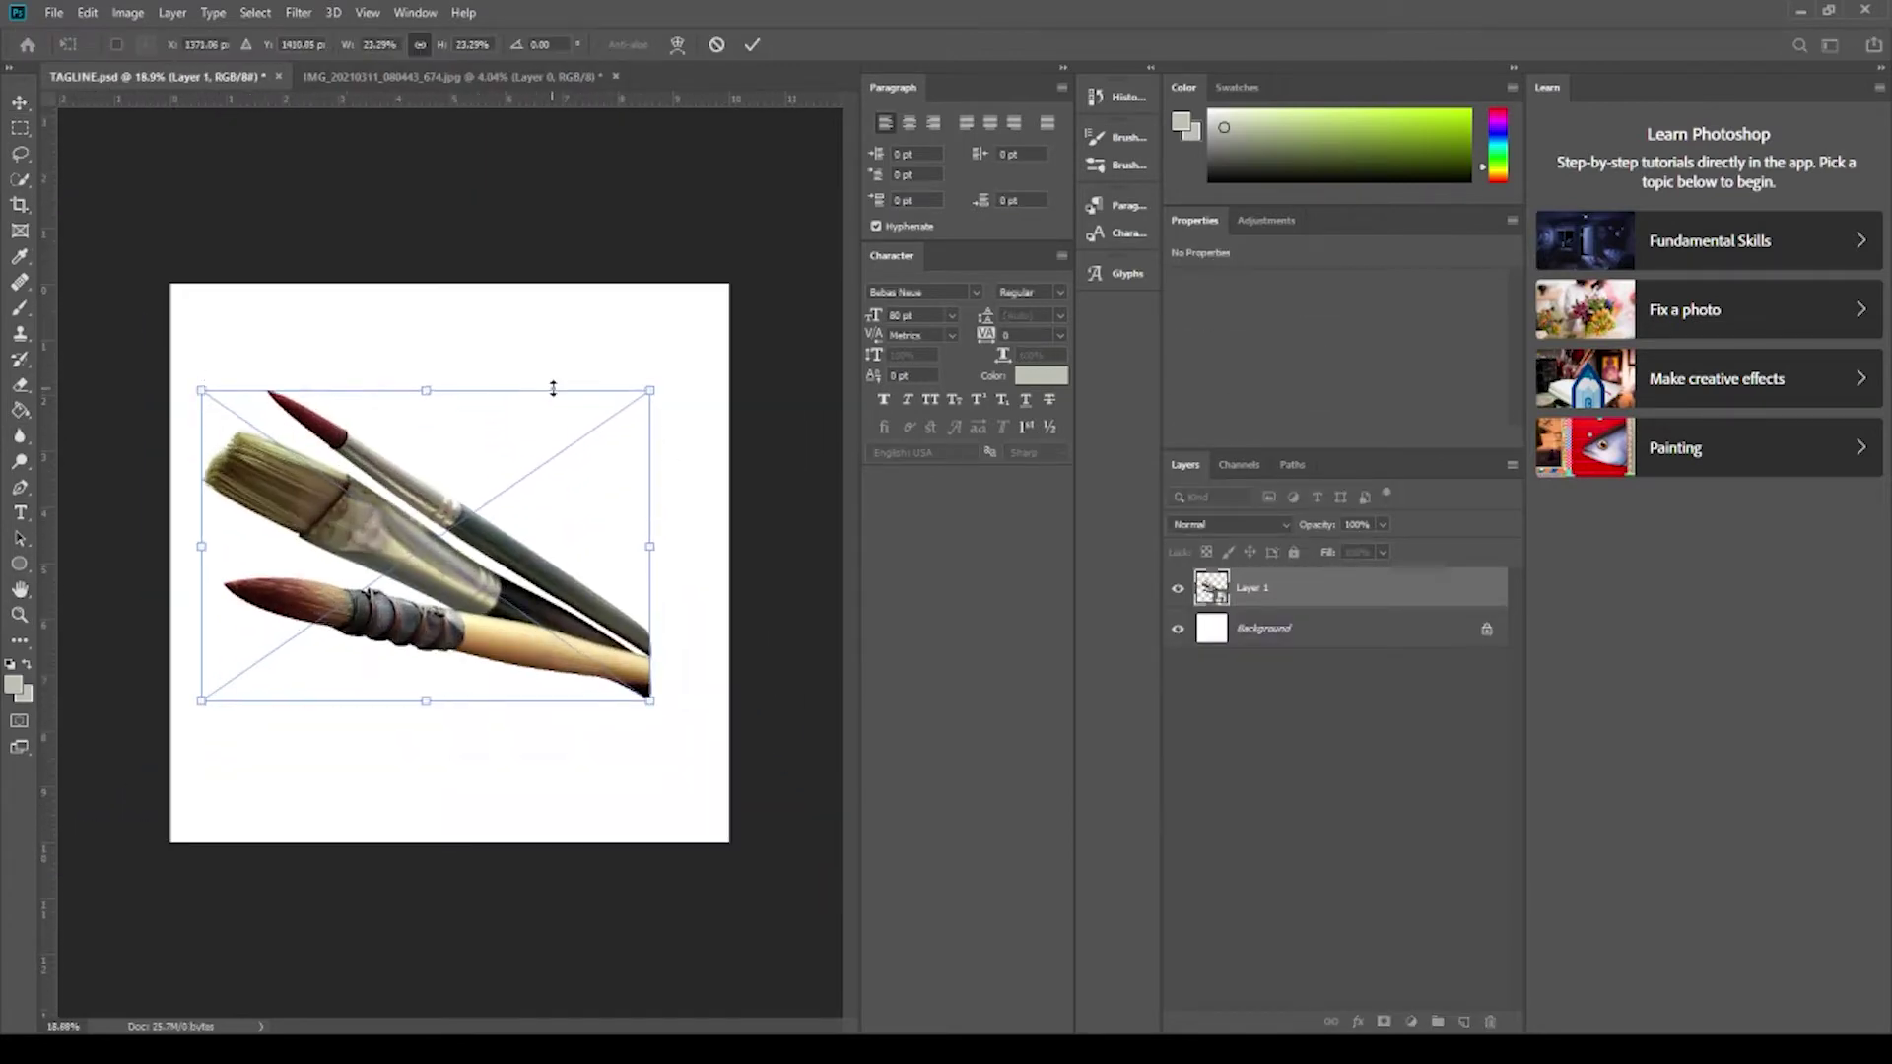
mouse_move(670, 387)
mouse_down()
mouse_move(739, 452)
mouse_move(726, 435)
mouse_up()
key(Return)
Open the contents of the brushes smart object for editing.
scroll(536, 456, up, 2)
double_click(1253, 588)
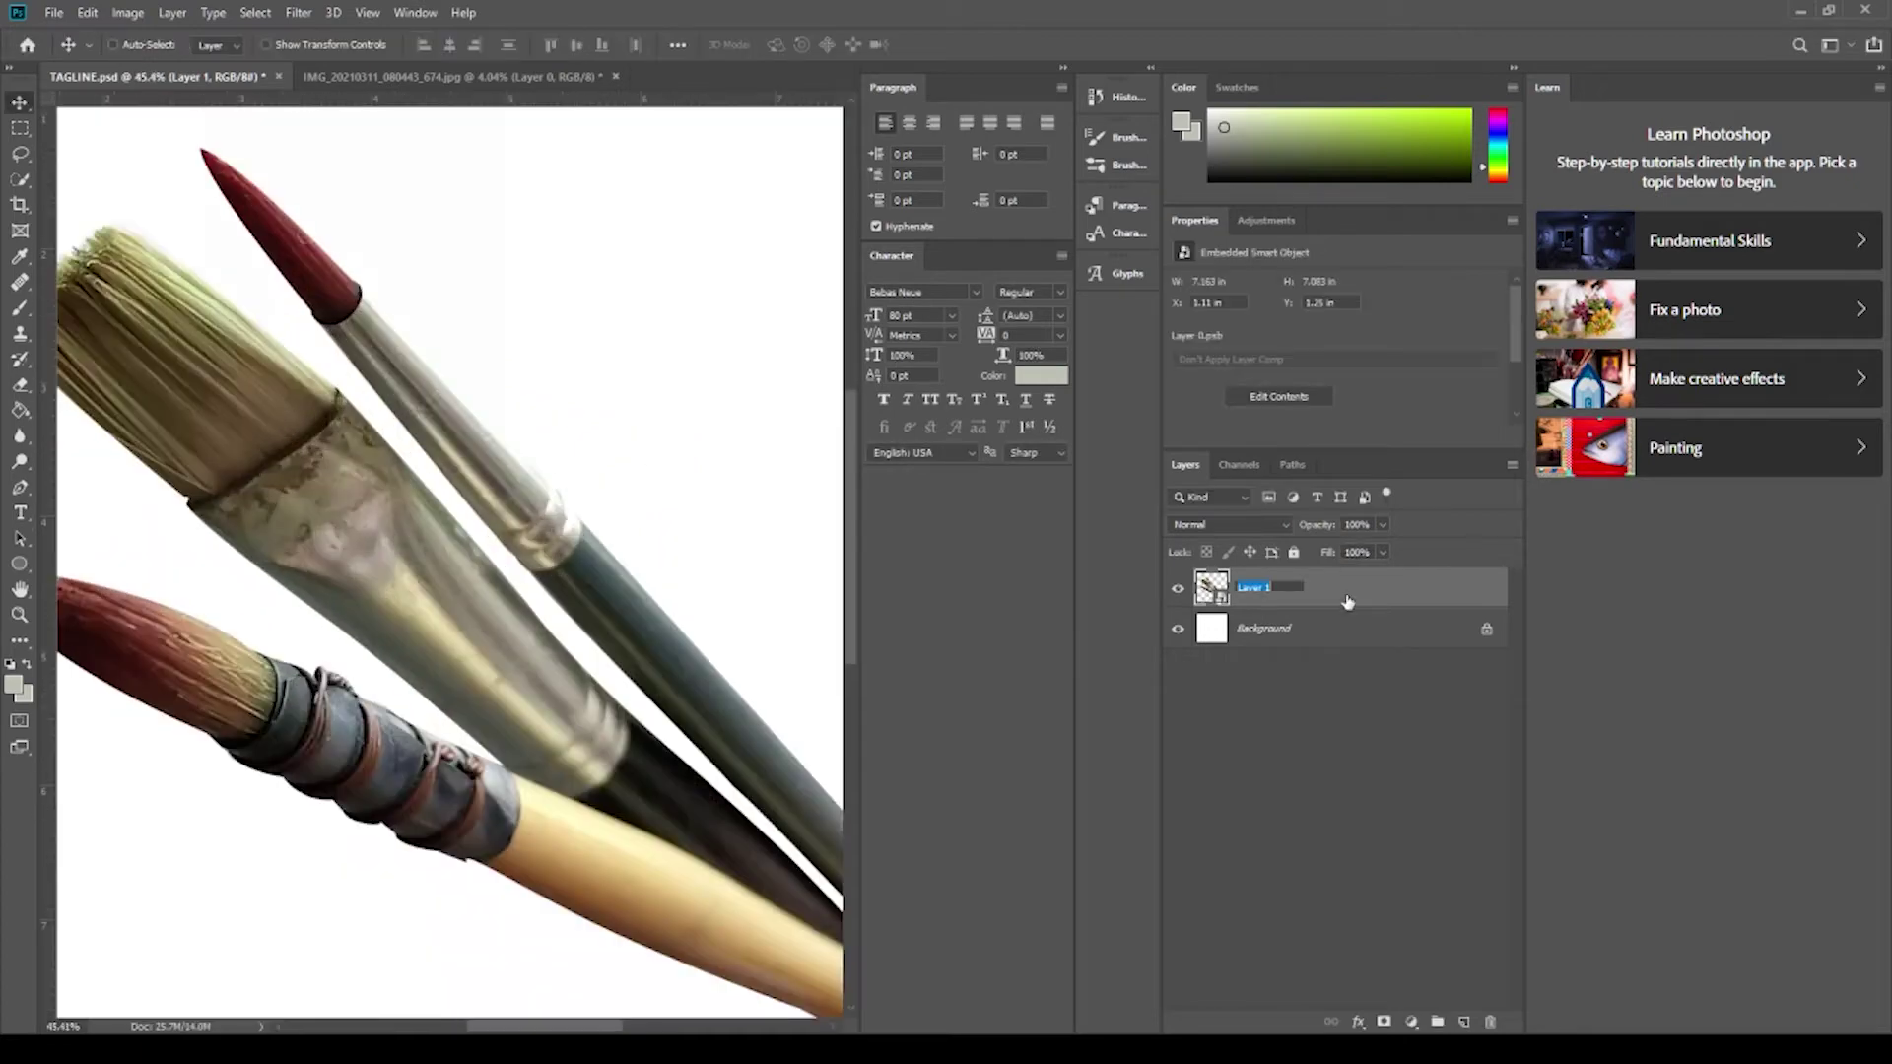
click(1223, 597)
double_click(1212, 588)
Soften the brushes' mask edges with the Blur tool at 100% strength, then save and close the smart object's contents.
key(r)
scroll(640, 510, up, 3)
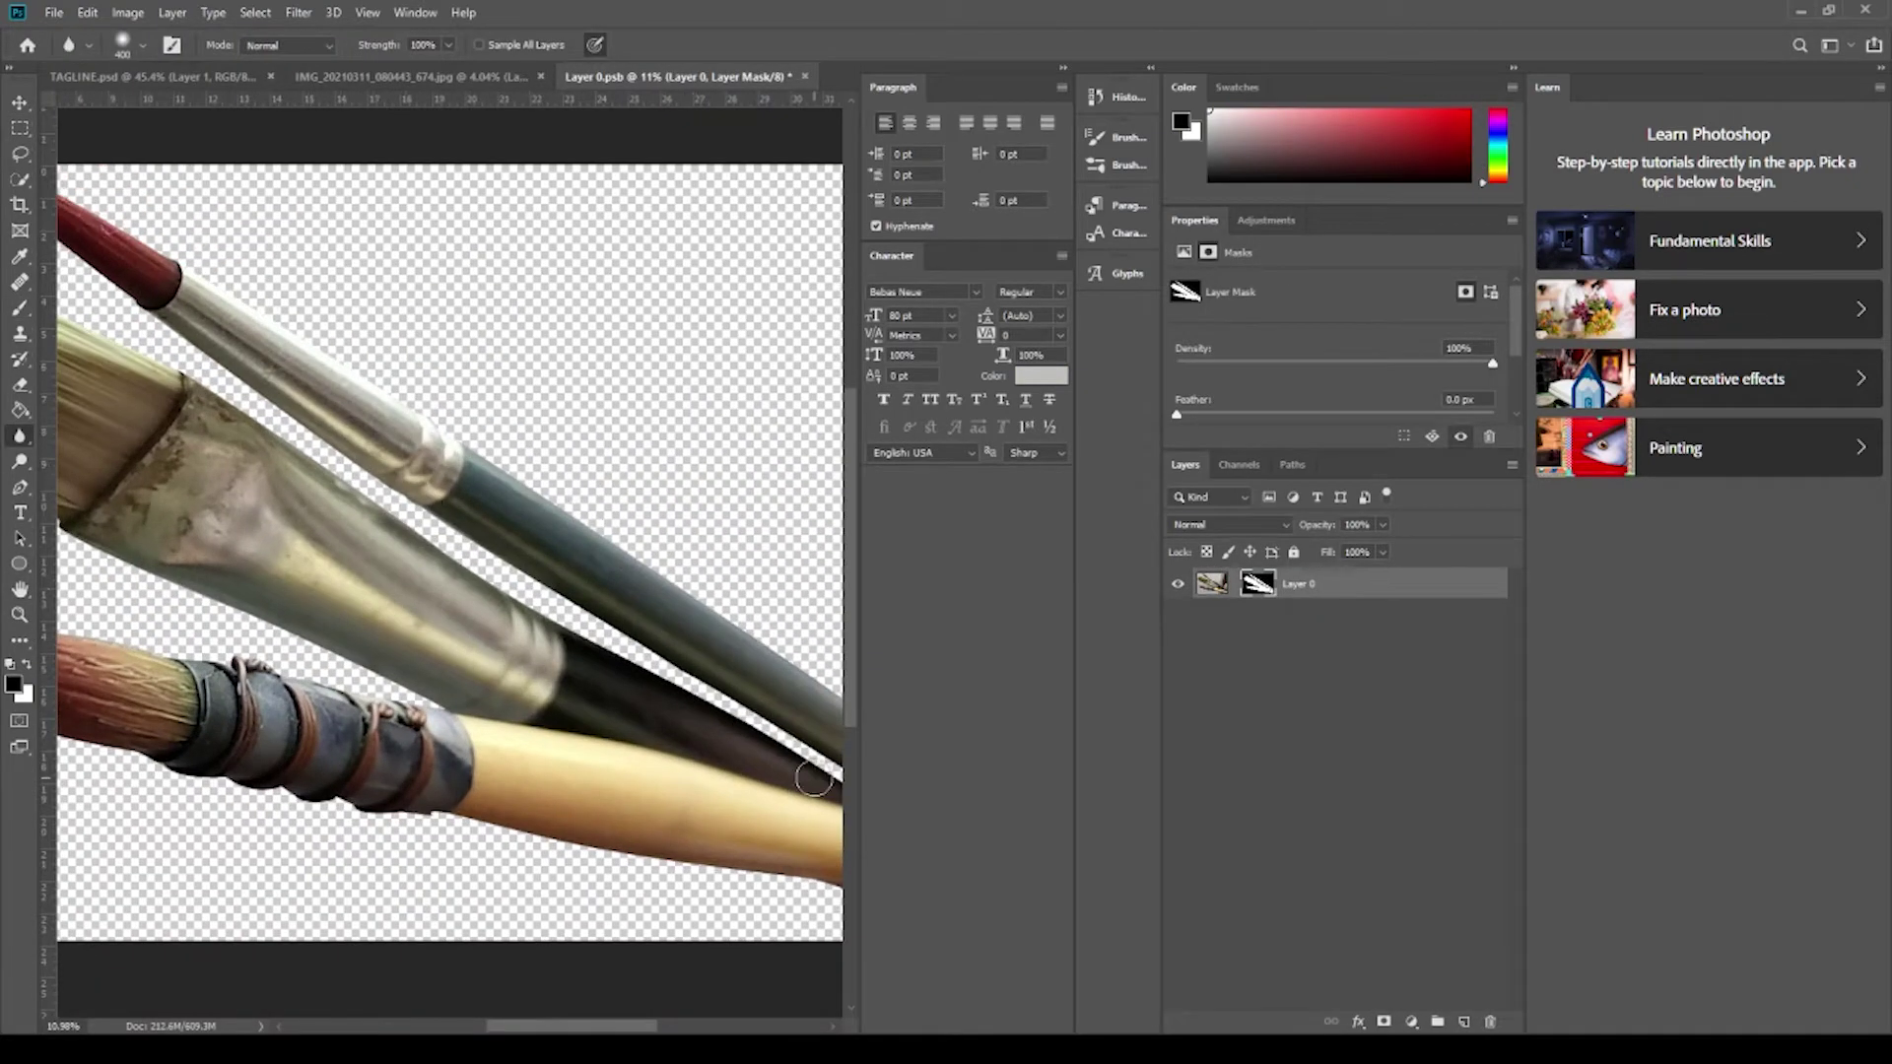
scroll(295, 582, left, 4)
scroll(394, 604, right, 10)
scroll(443, 621, down, 5)
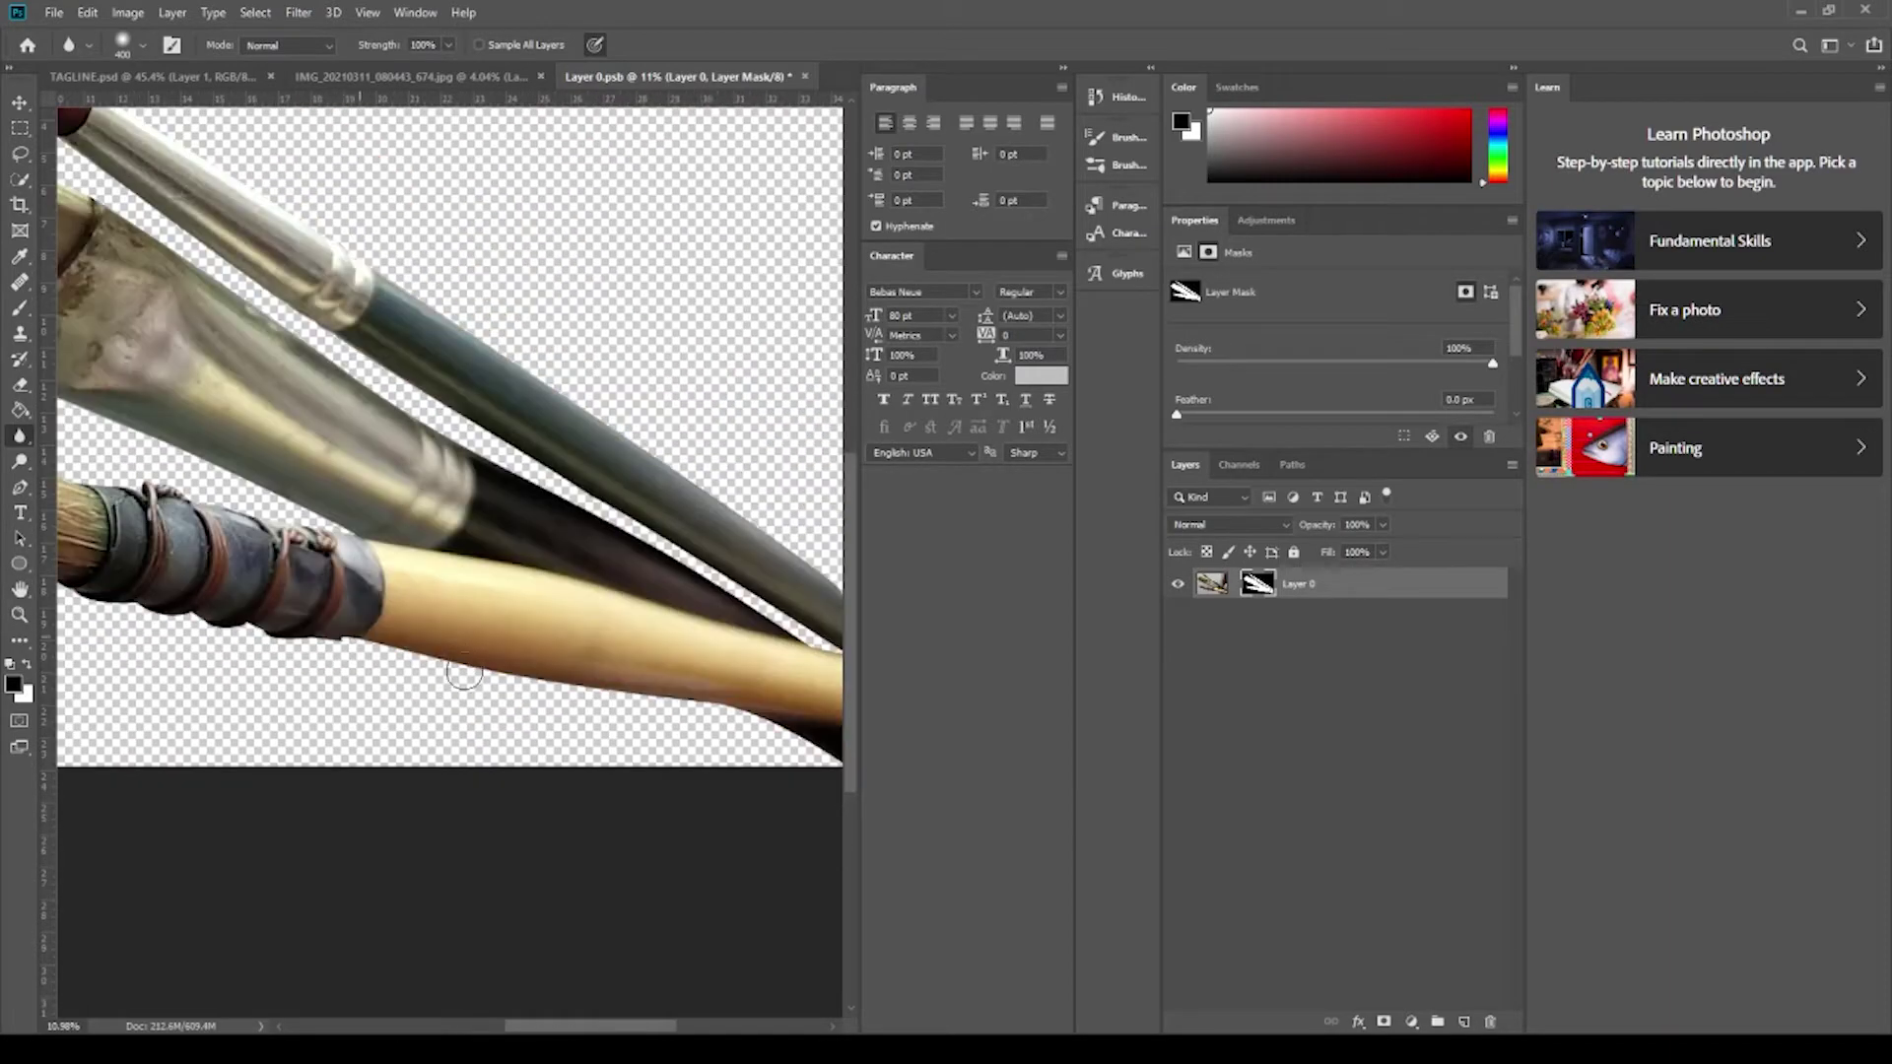
scroll(548, 654, down, 5)
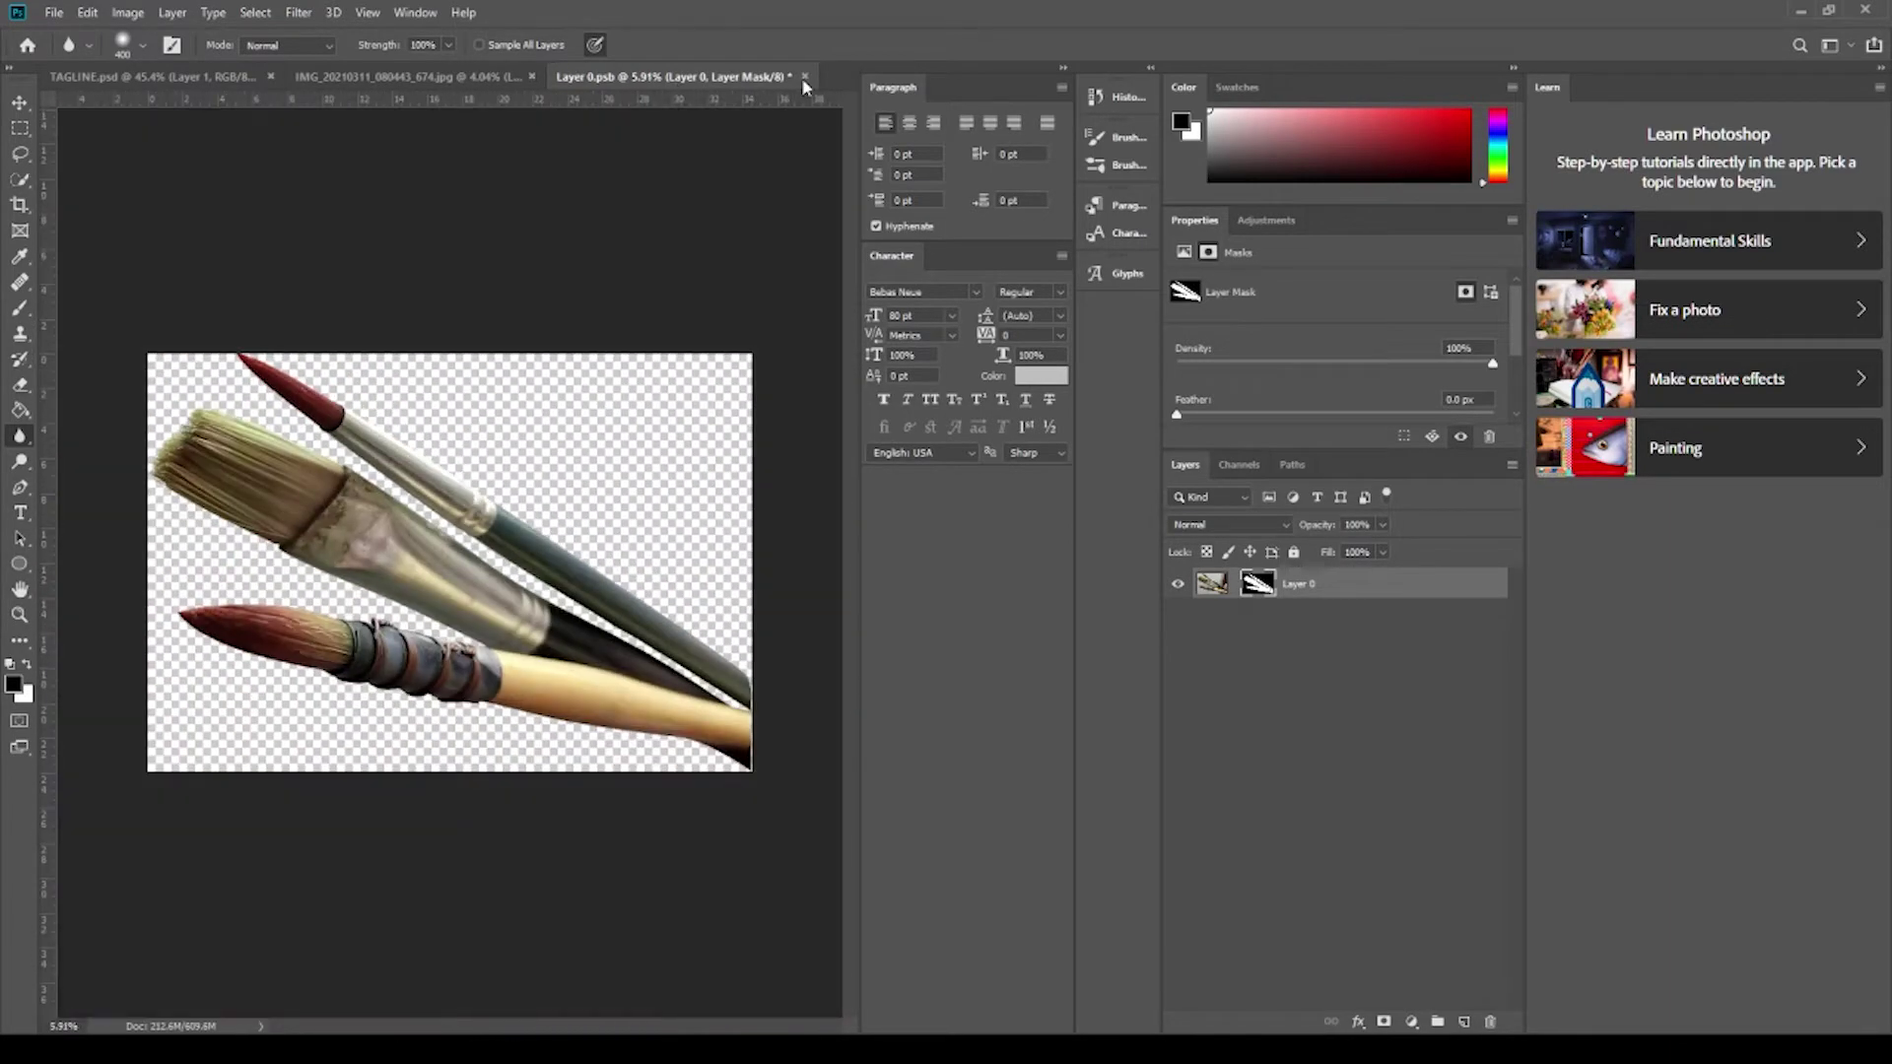
click(443, 76)
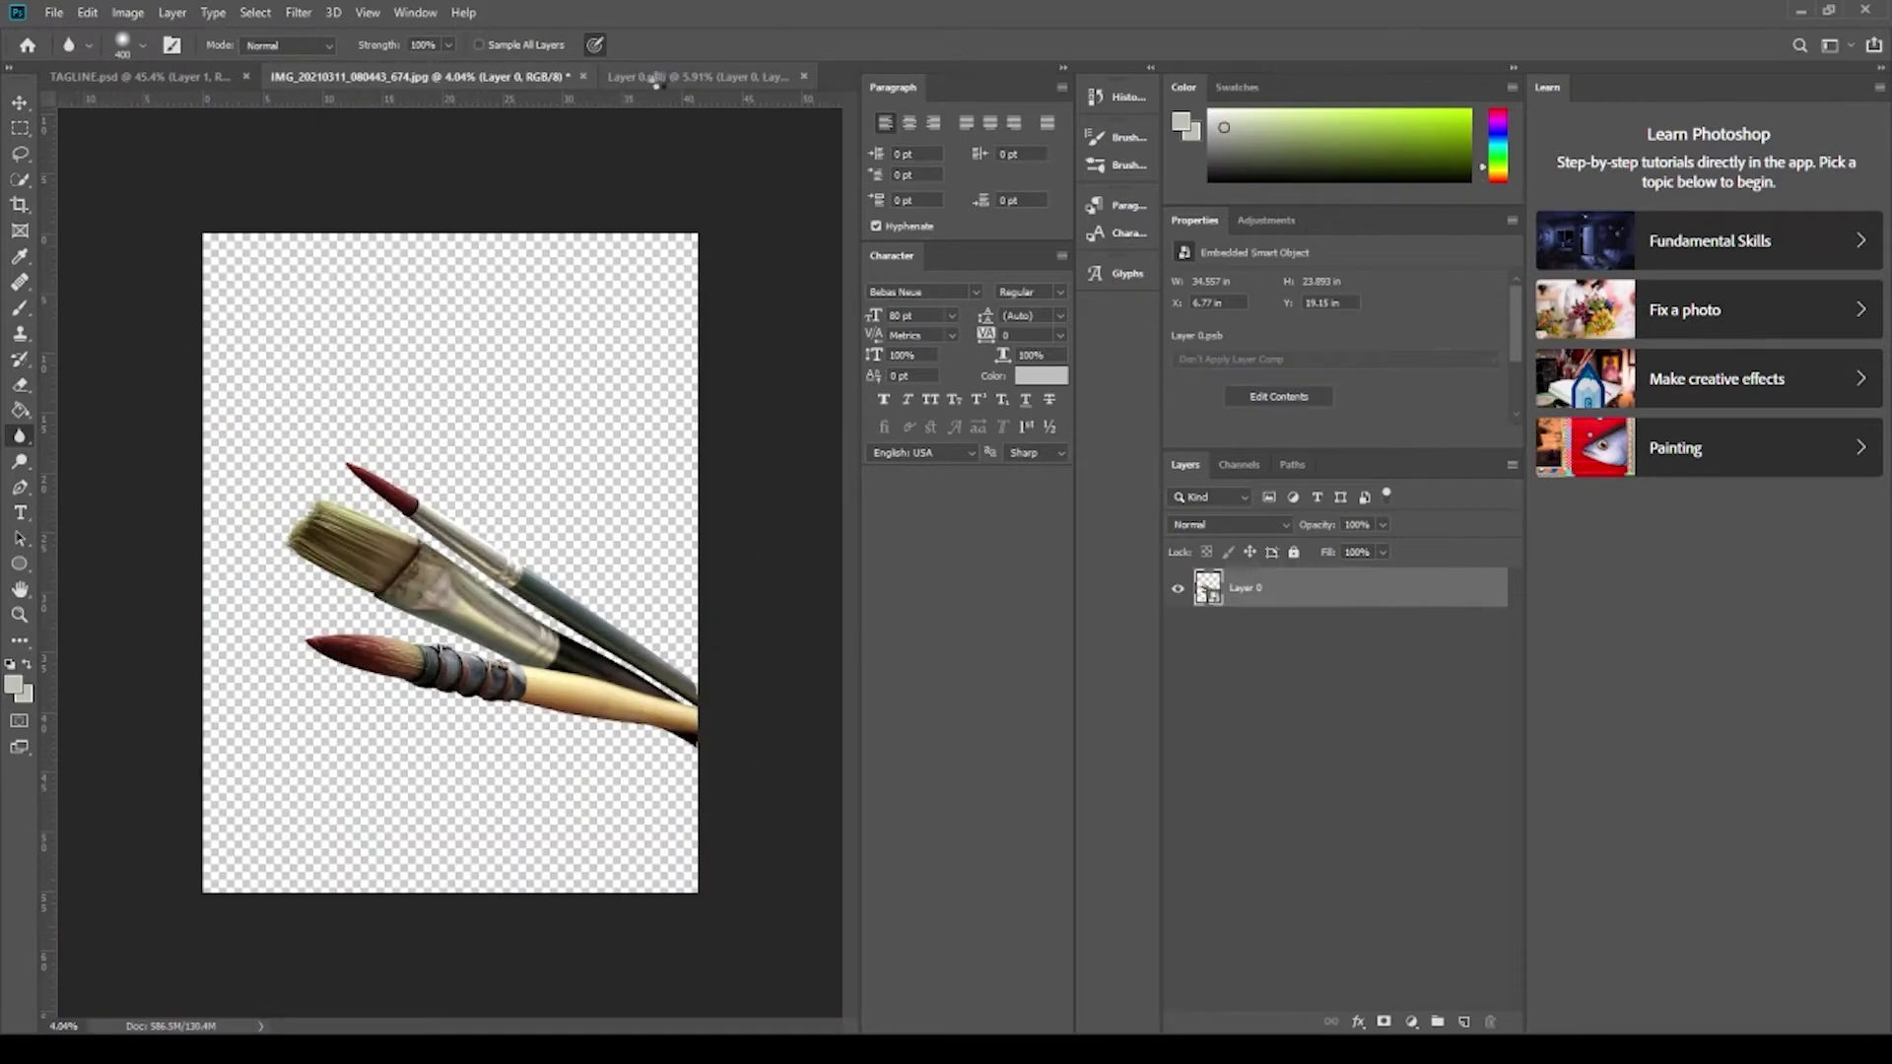
click(221, 79)
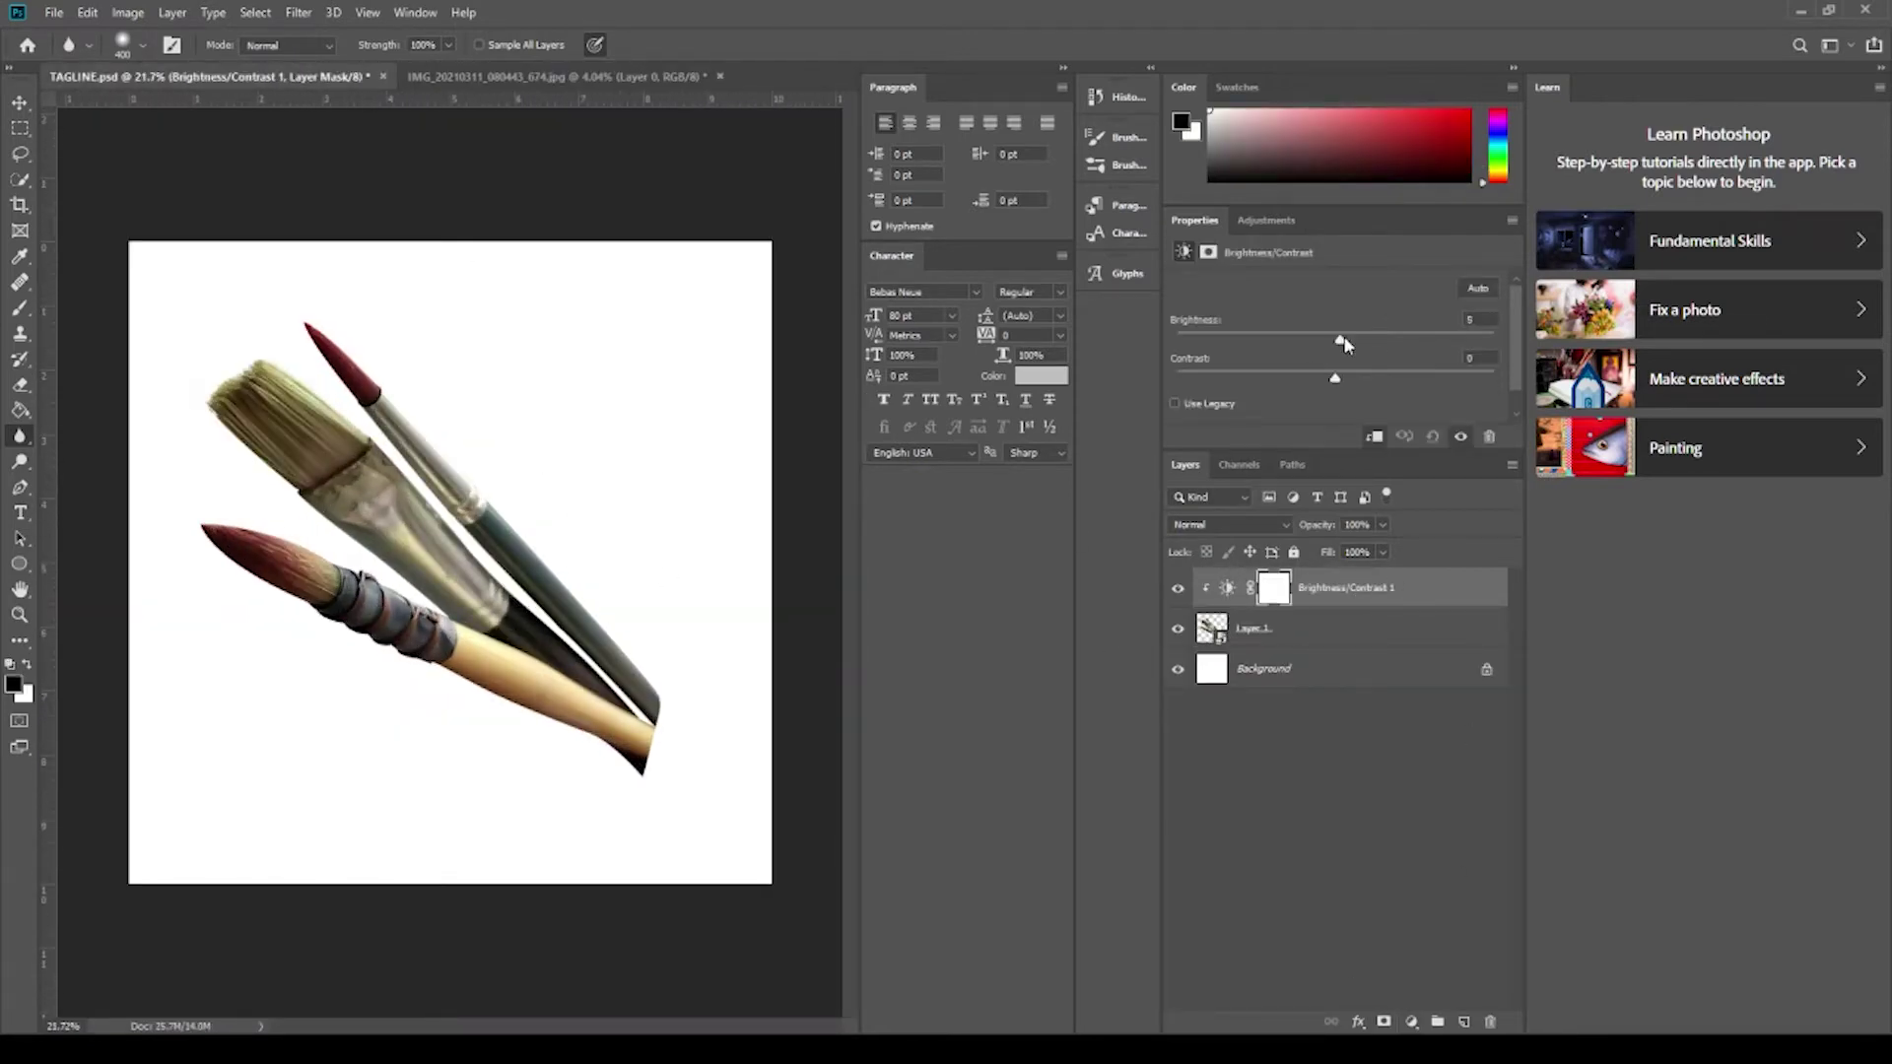
Clip Brightness/Contrast and Exposure adjustments to the brushes layer, raising brightness slightly, lowering exposure and setting the offset to -0.0031.
mouse_move(1337, 339)
mouse_down()
mouse_move(1378, 339)
mouse_move(1337, 339)
mouse_up()
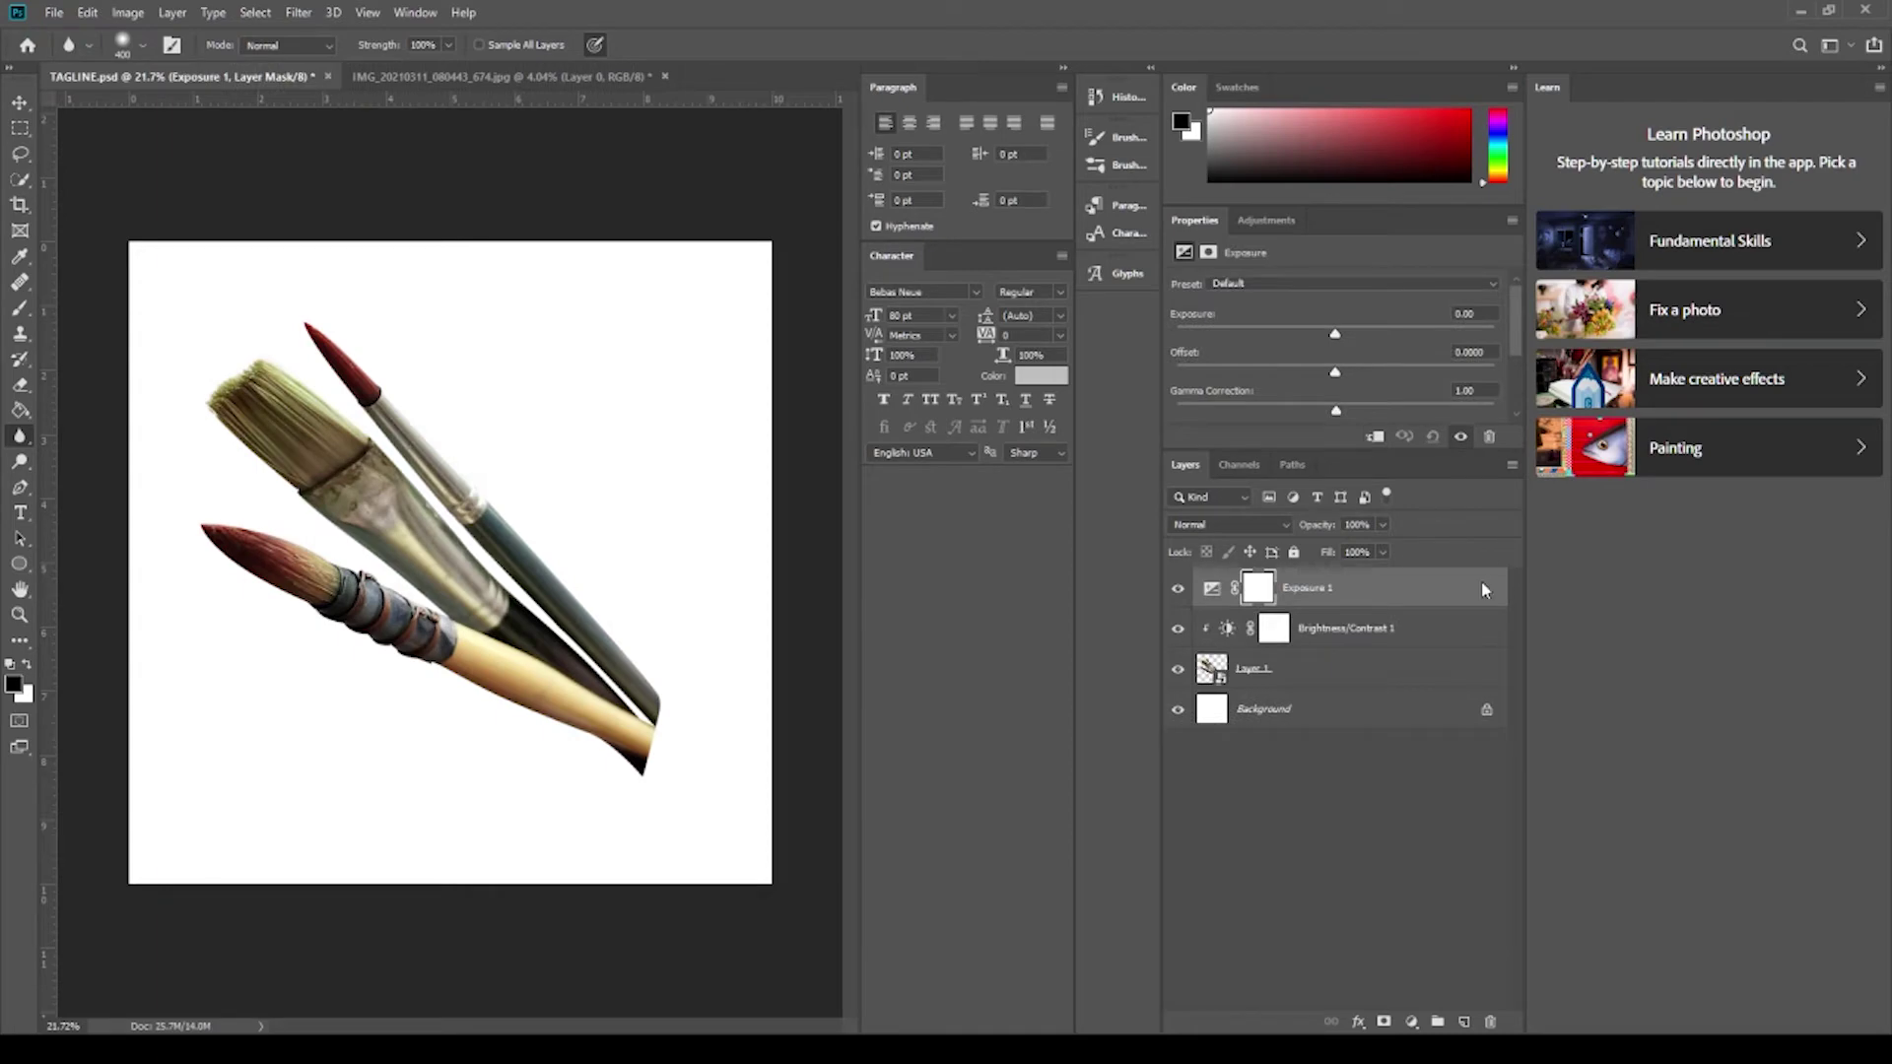
click(1375, 436)
drag(1338, 337, 1422, 343)
click(1346, 627)
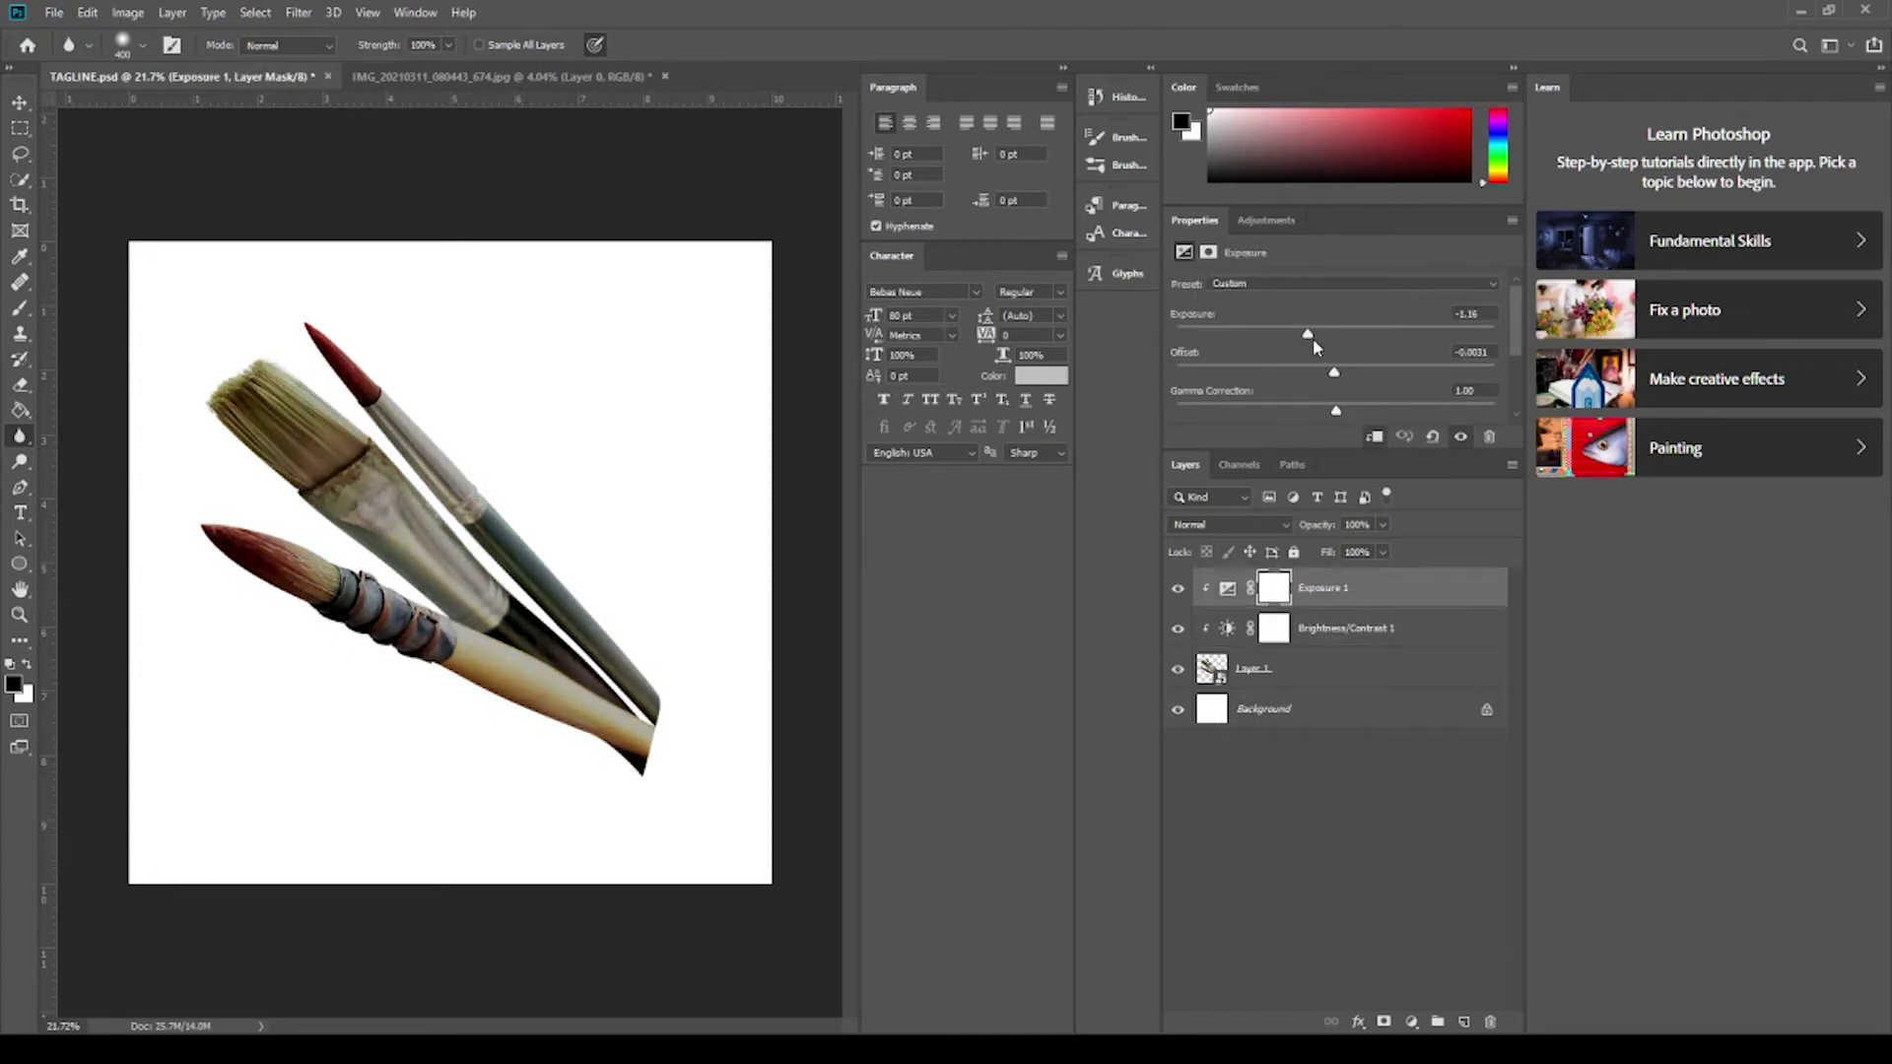
Add a clipped Vibrance adjustment with vibrance +37 and saturation +8, and select the brushes layer.
click(1409, 1021)
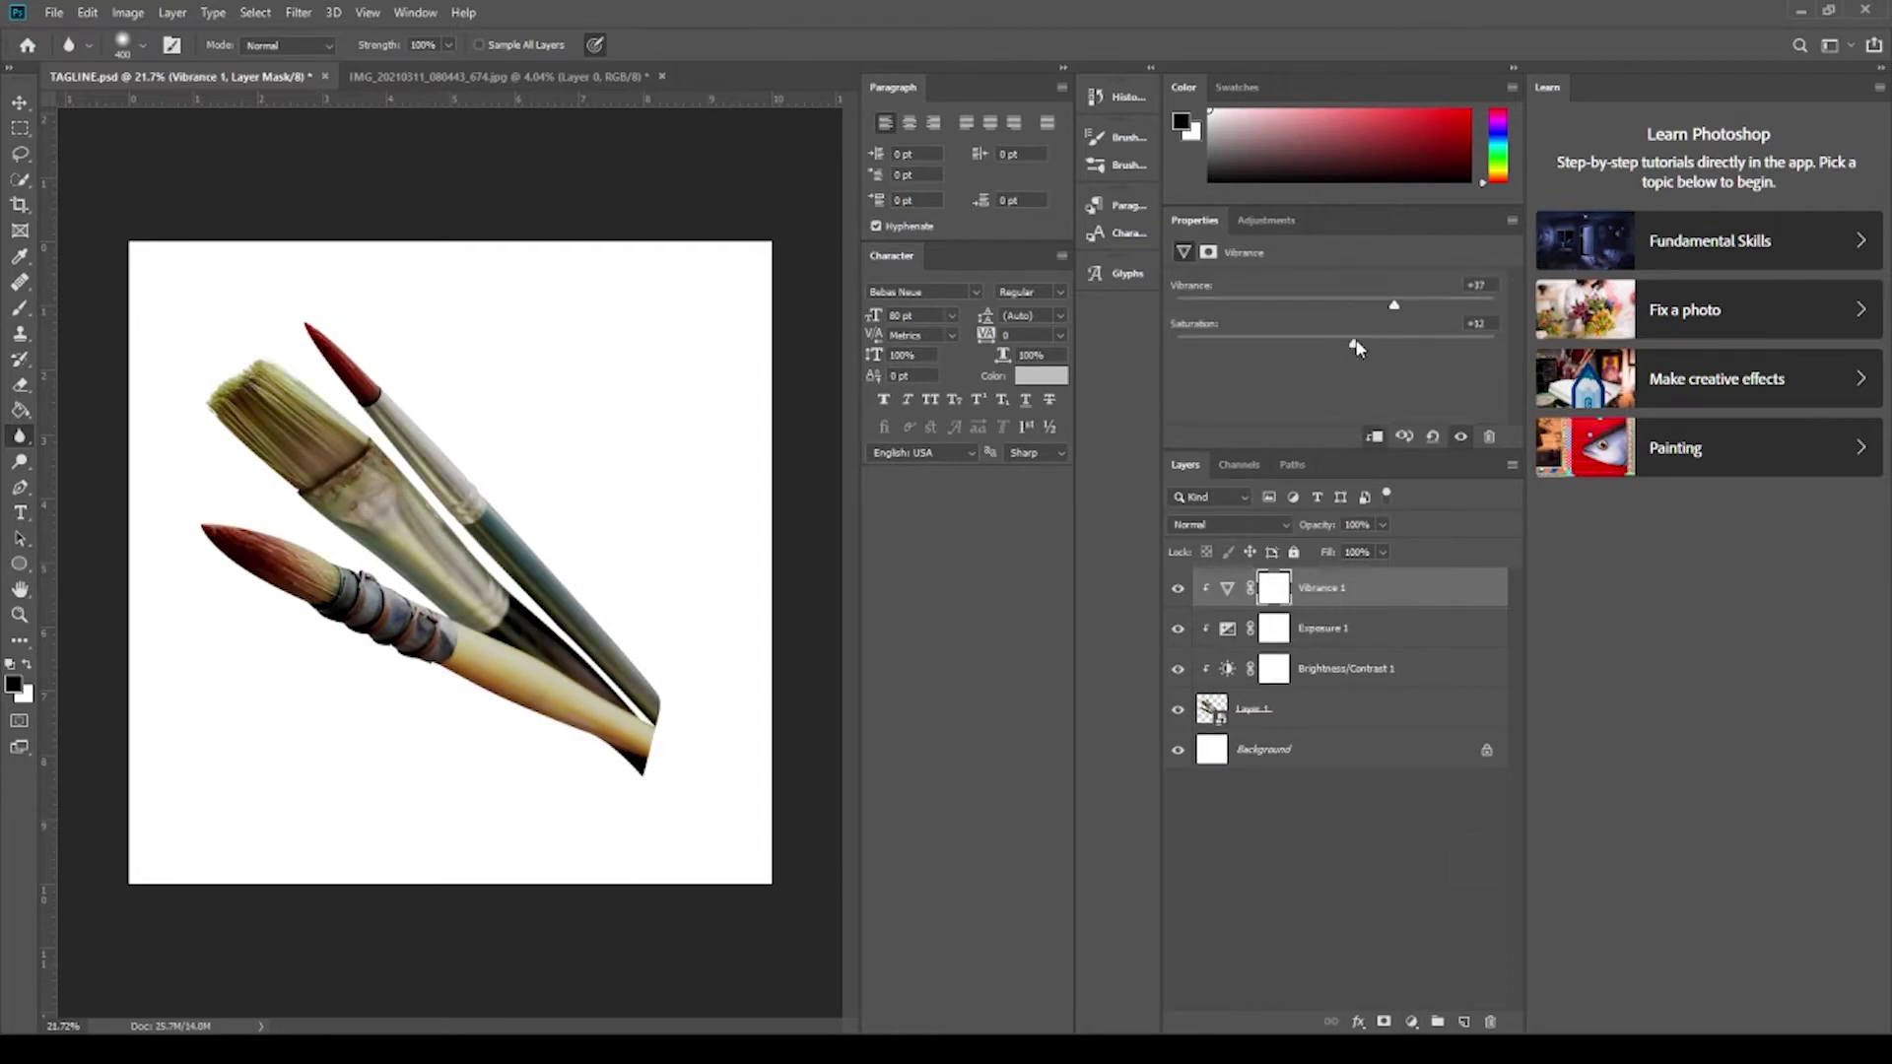
scroll(198, 296, down, 2)
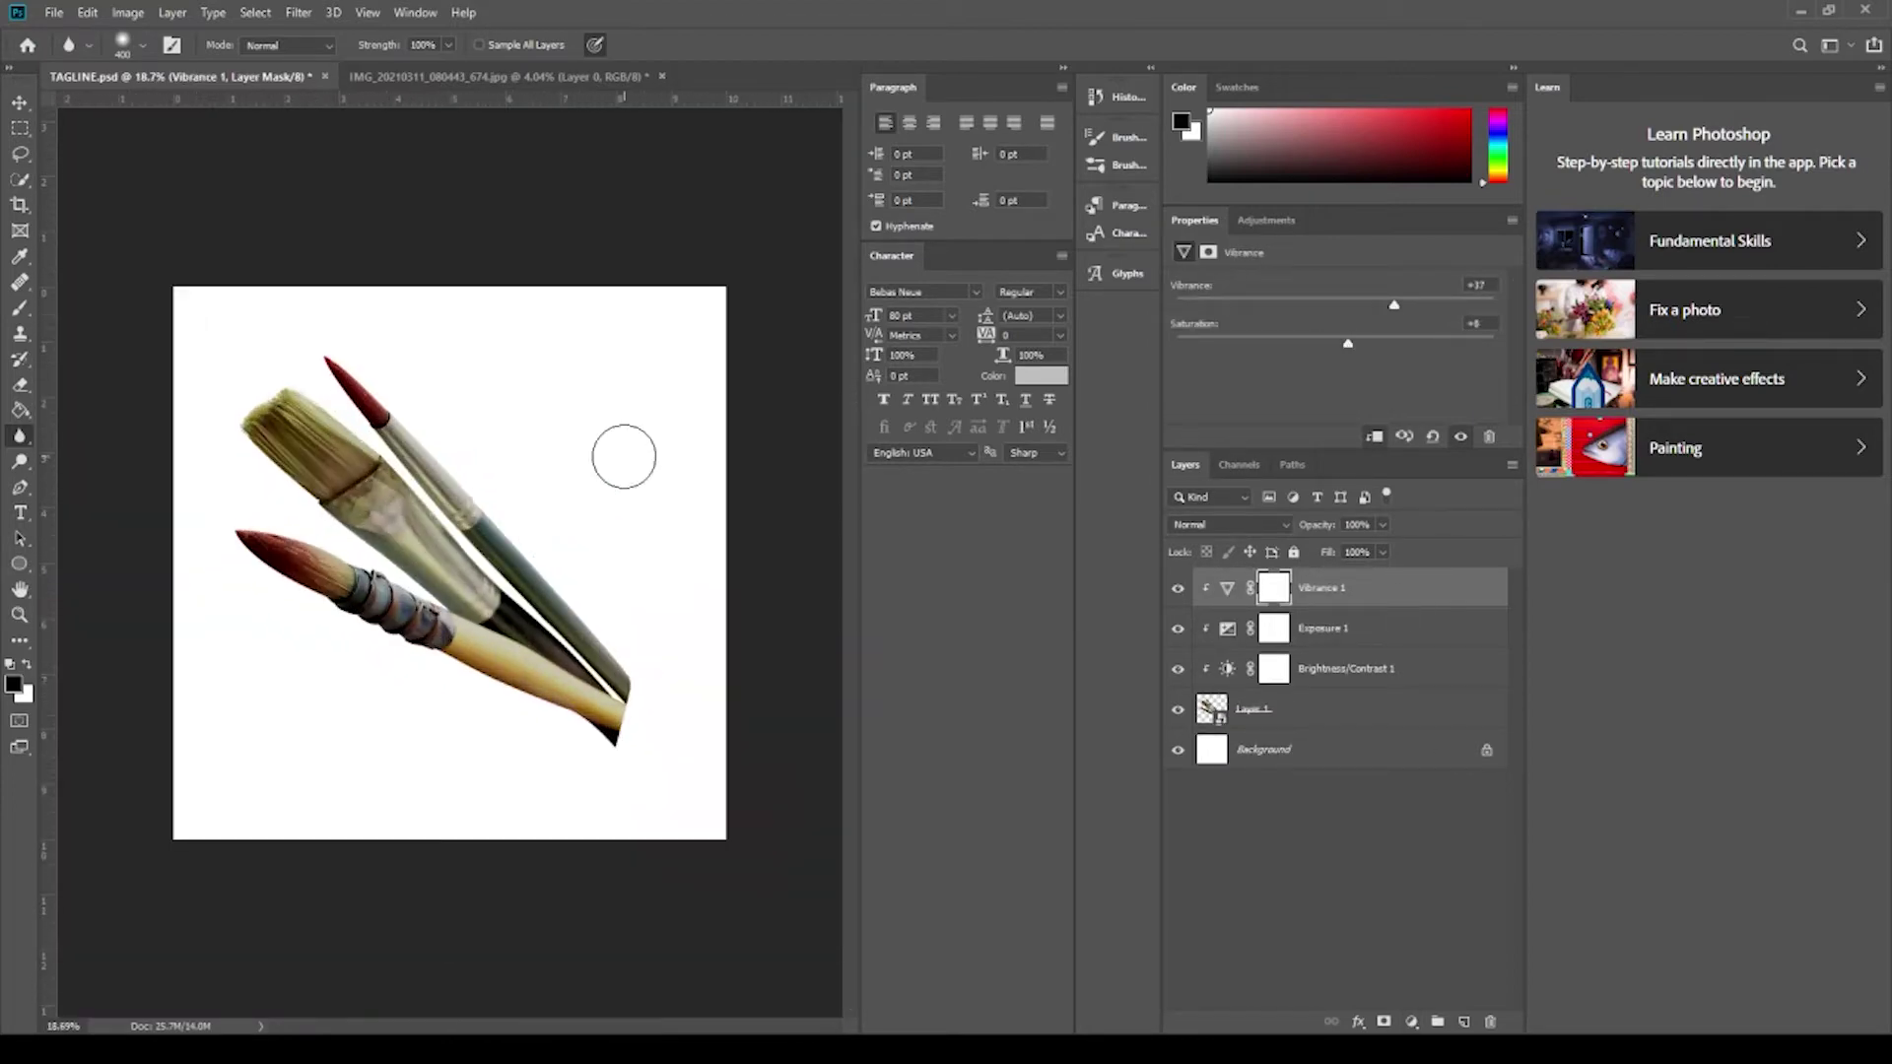
click(1215, 705)
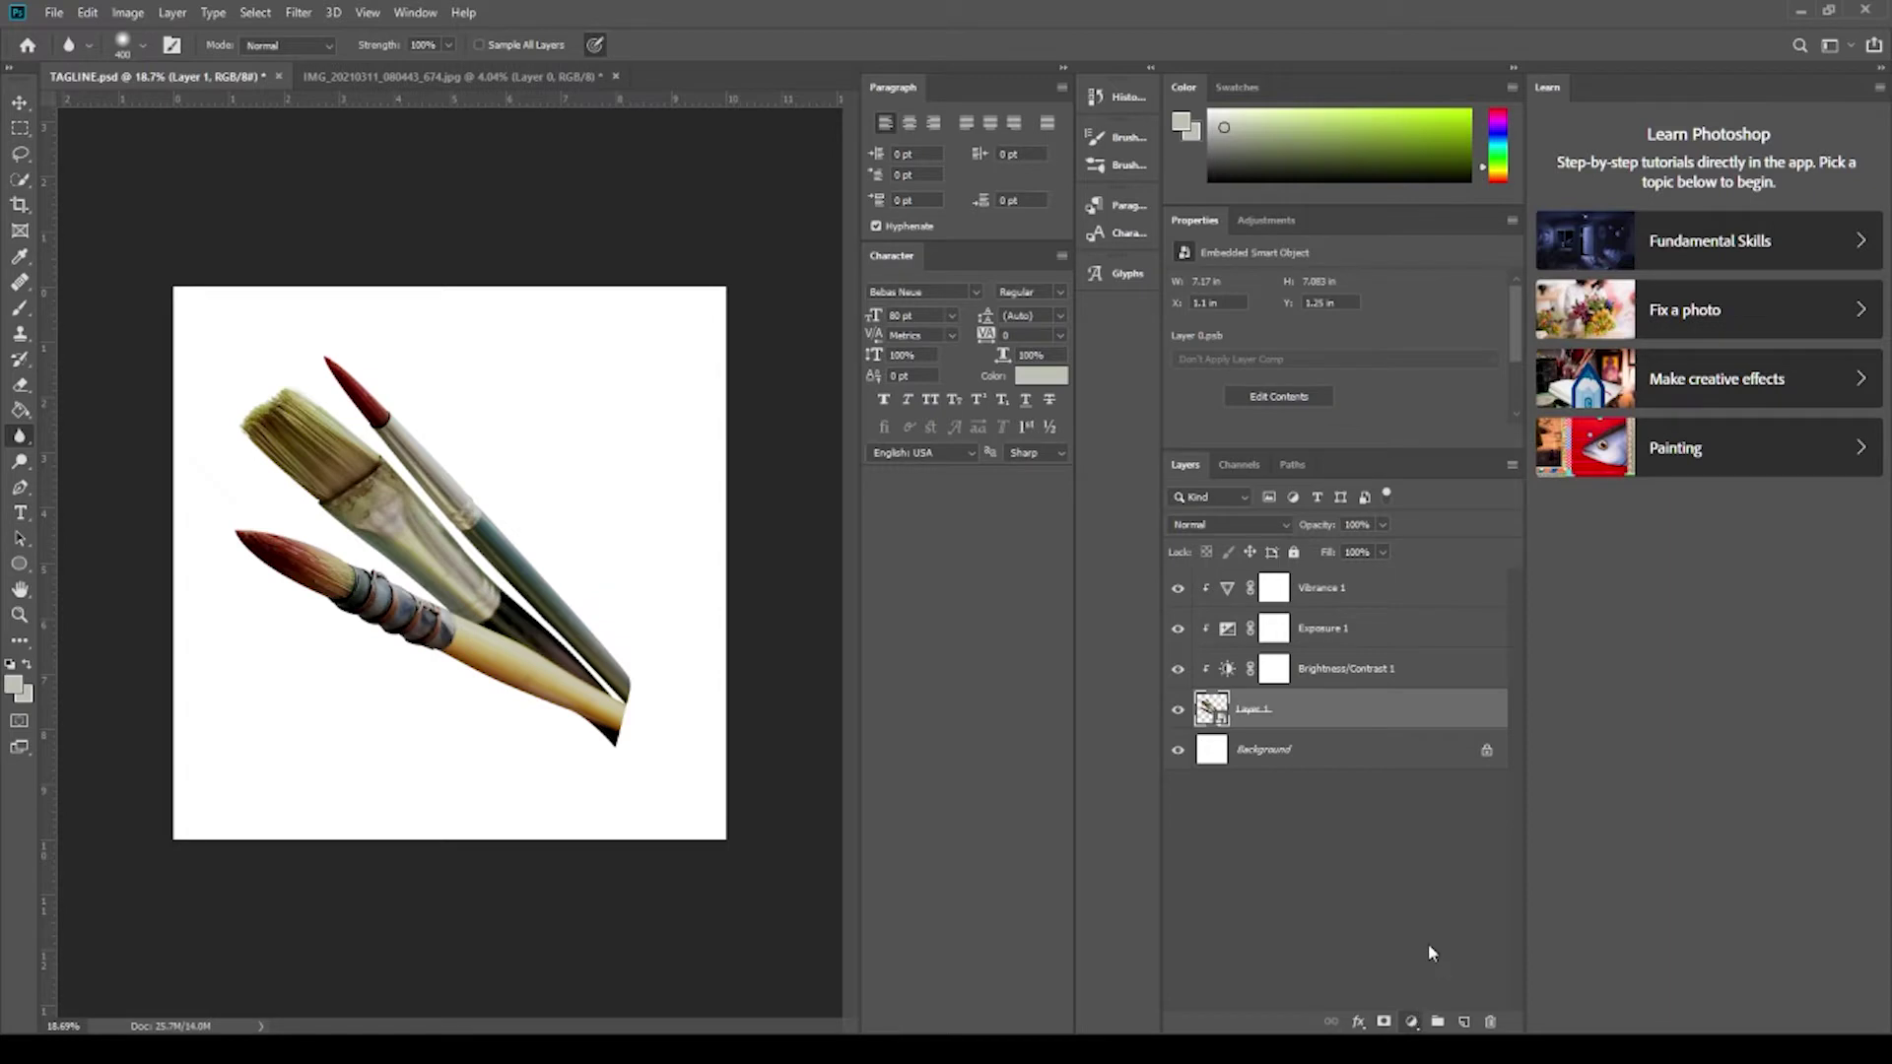
click(1412, 1020)
click(1470, 979)
scroll(1314, 288, down, 3)
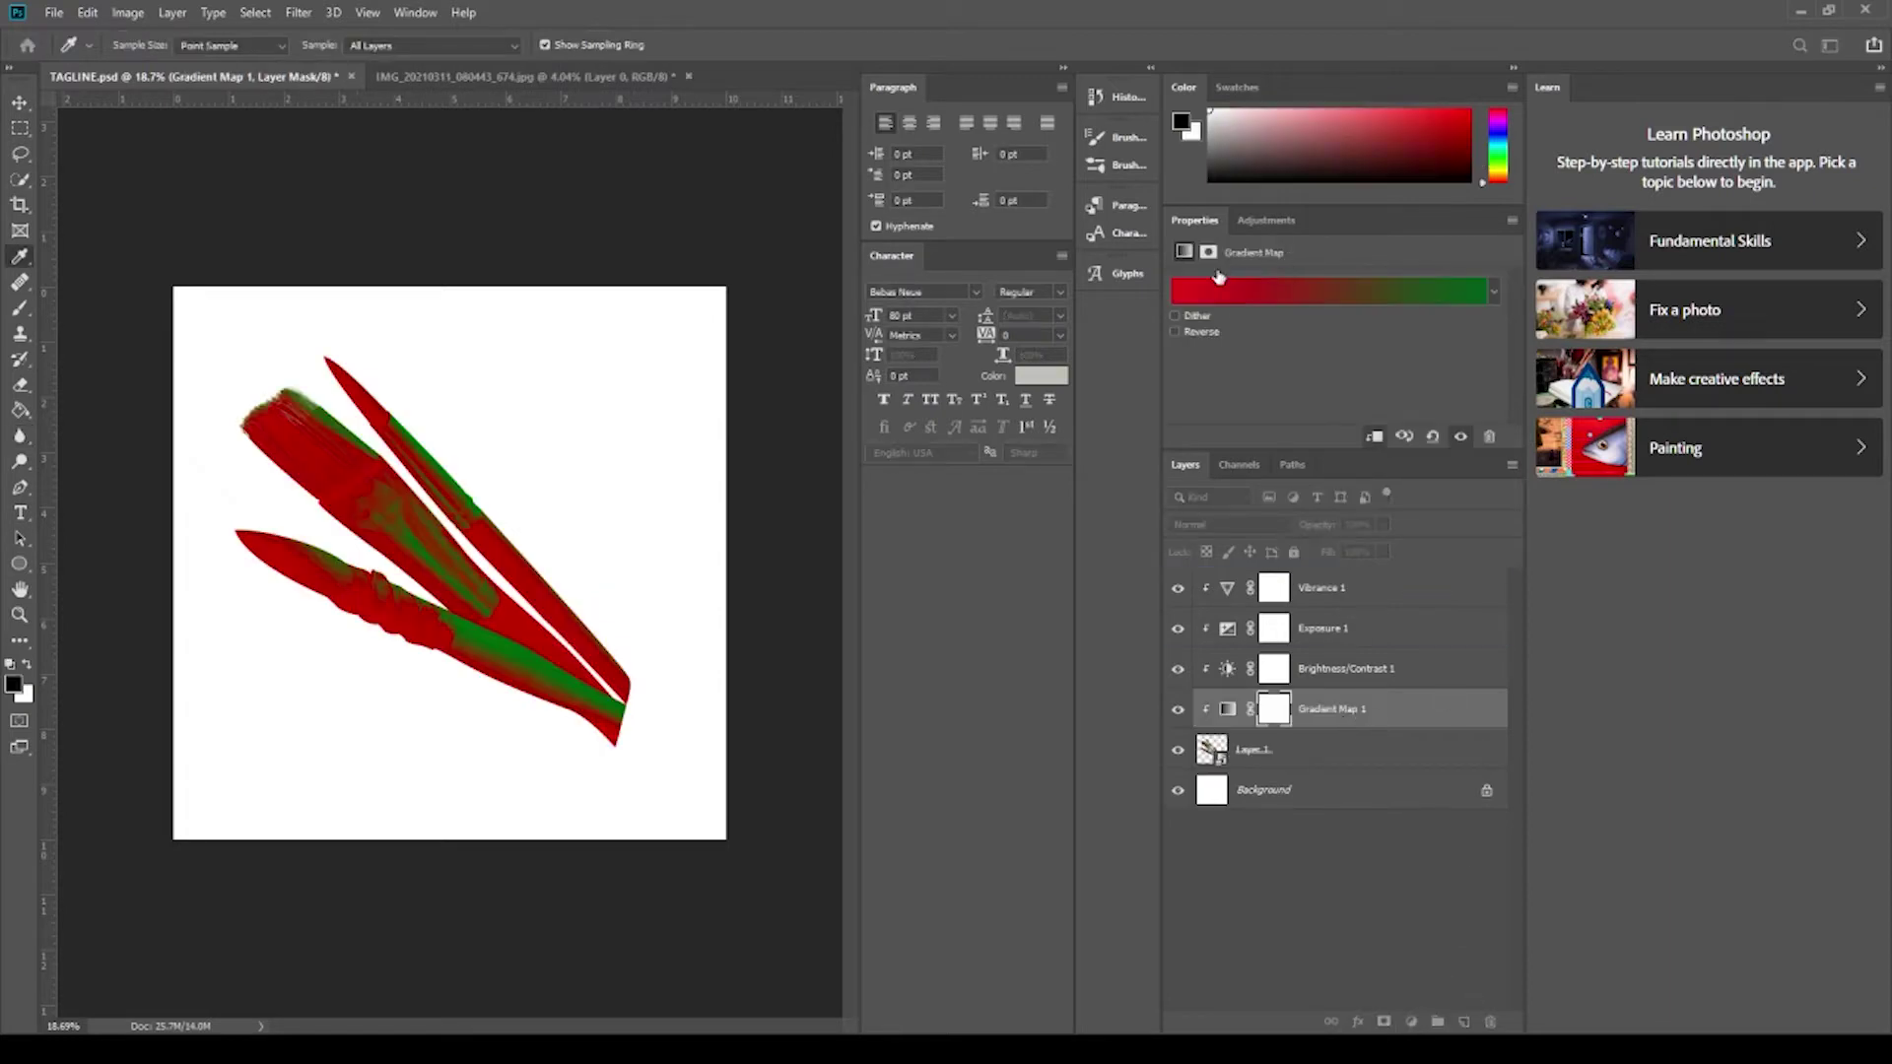
scroll(1315, 288, down, 1)
key(Delete)
key(r)
key(ctrl+minus)
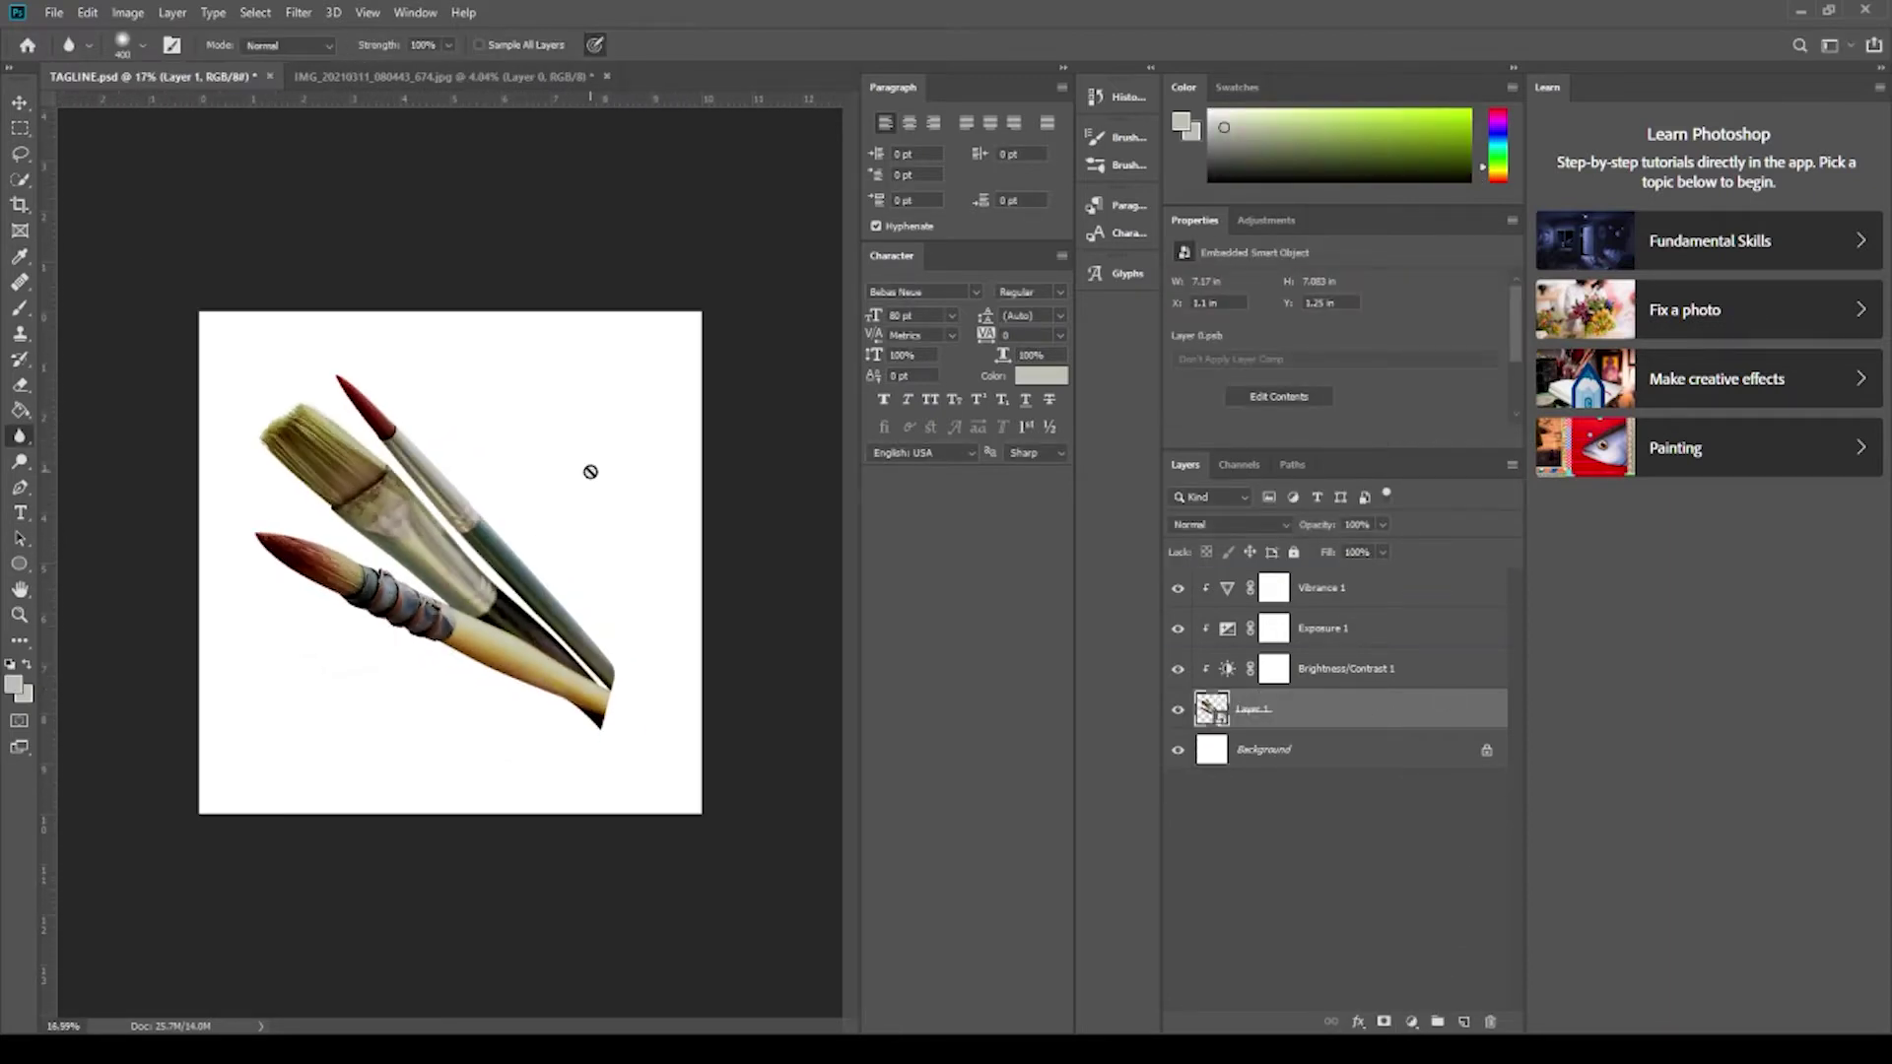
Paste the torn paper from RIP (2).png into TAGLINE.psd and rotate and position it across the canvas's lower-right corner.
scroll(477, 492, down, 1)
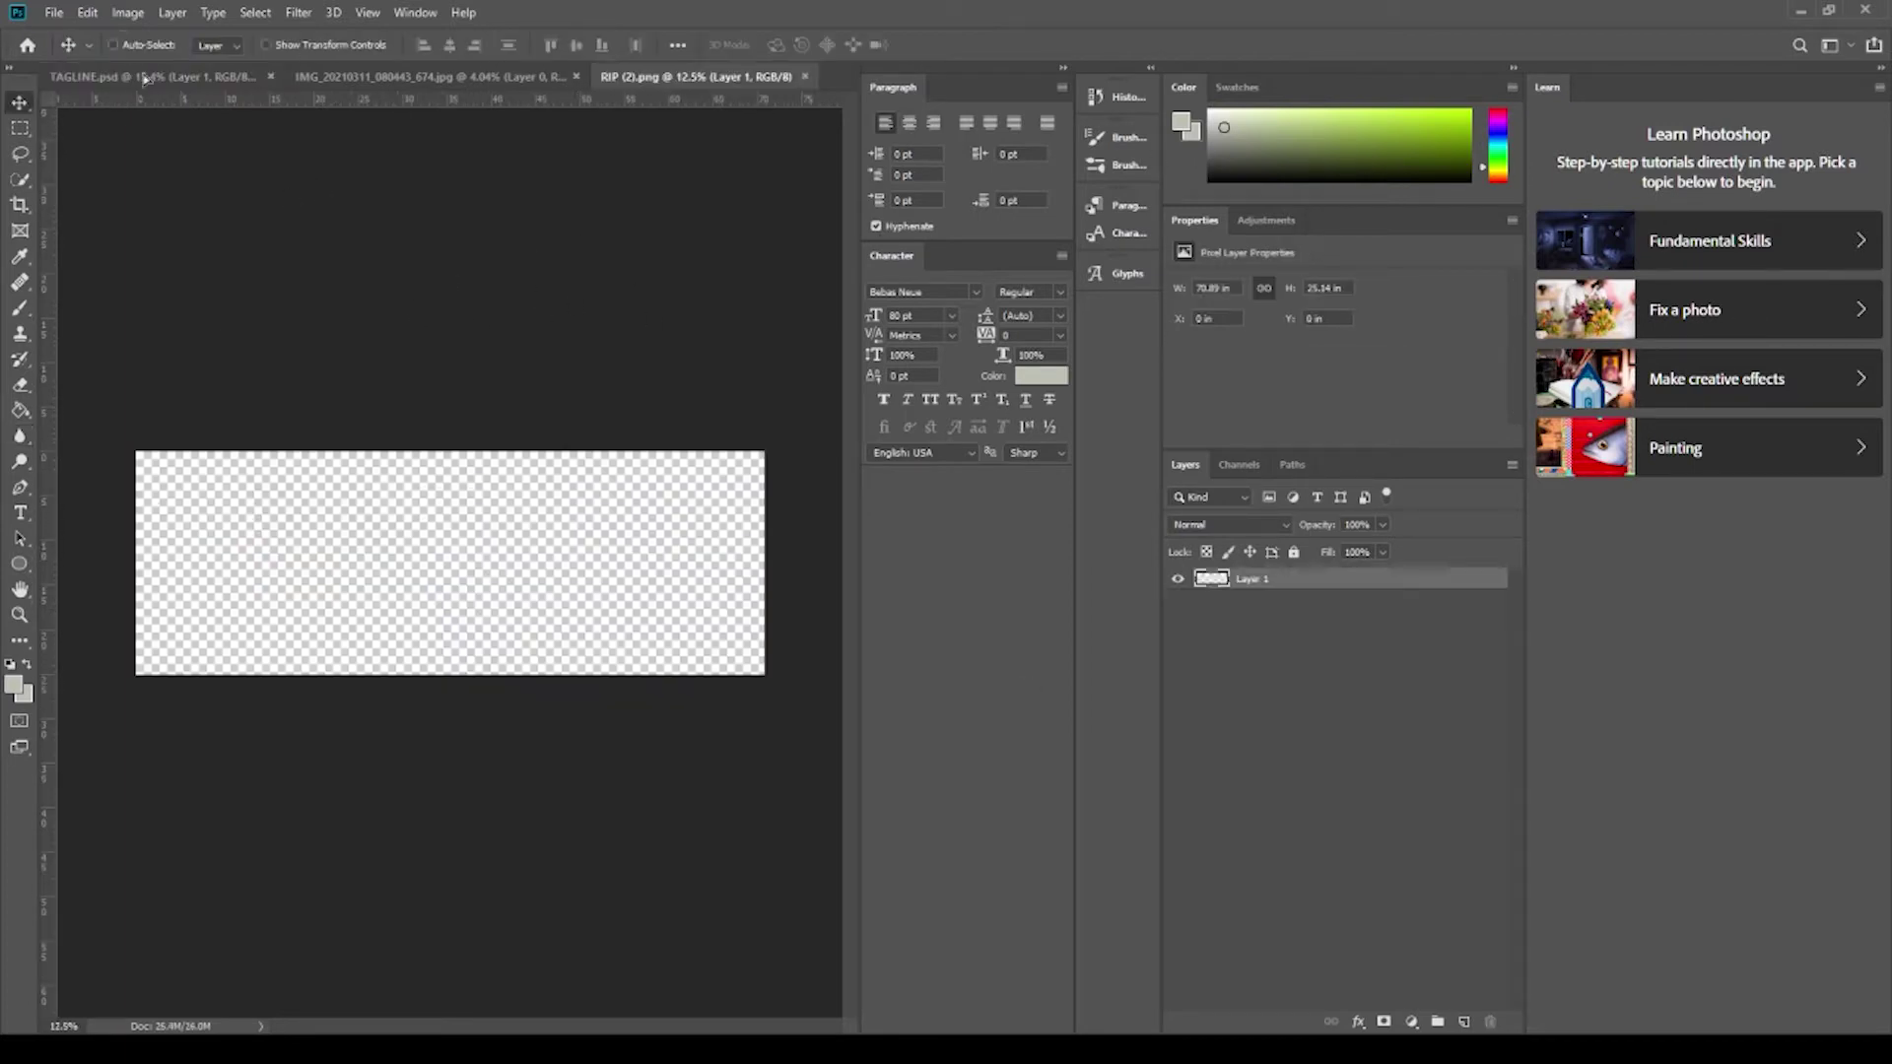
key(ctrl+Tab)
key(ctrl+v)
key(ctrl+t)
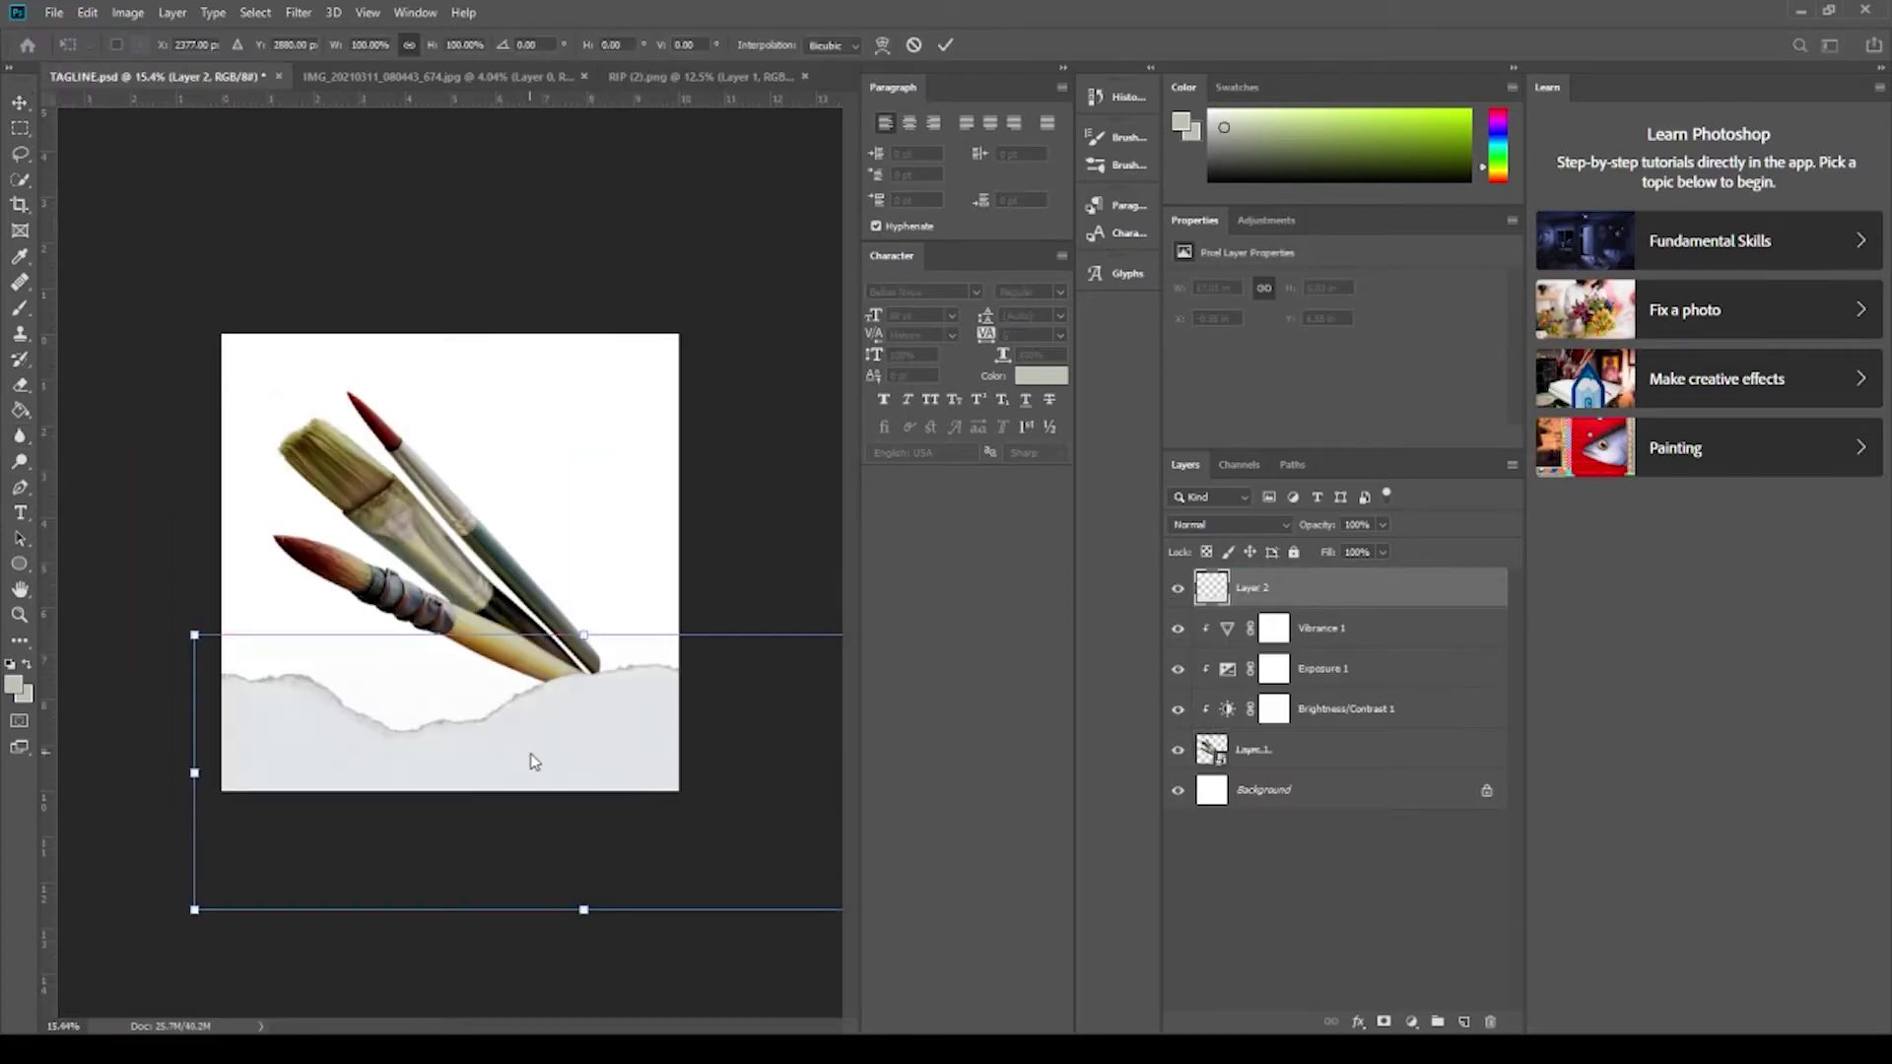
drag(533, 762, 401, 790)
scroll(536, 739, down, 2)
key(Return)
scroll(478, 630, up, 2)
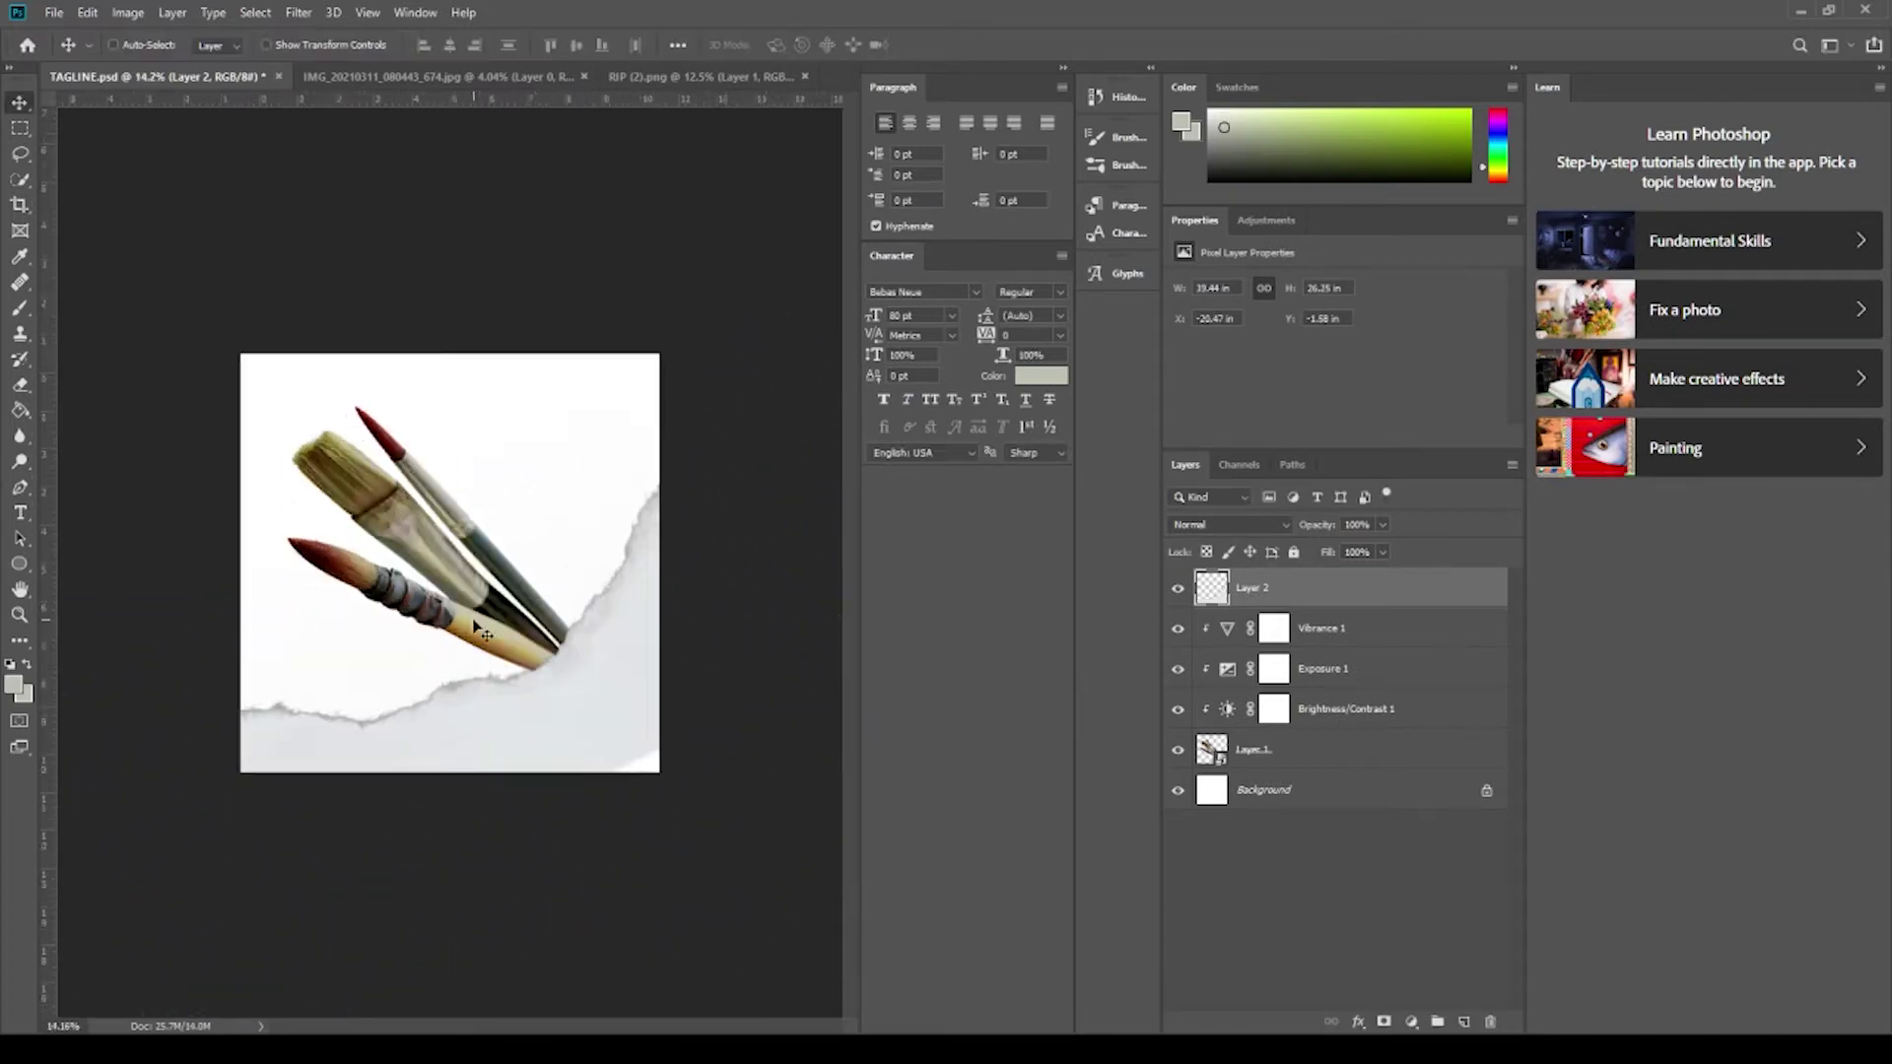
Move the brushes up slightly, then group the brushes layer with its adjustments and name the group brush.
scroll(480, 630, up, 1)
ctrl+click(480, 631)
drag(480, 630, 473, 606)
shift+click(1321, 628)
key(ctrl+g)
double_click(1248, 620)
text(brush)
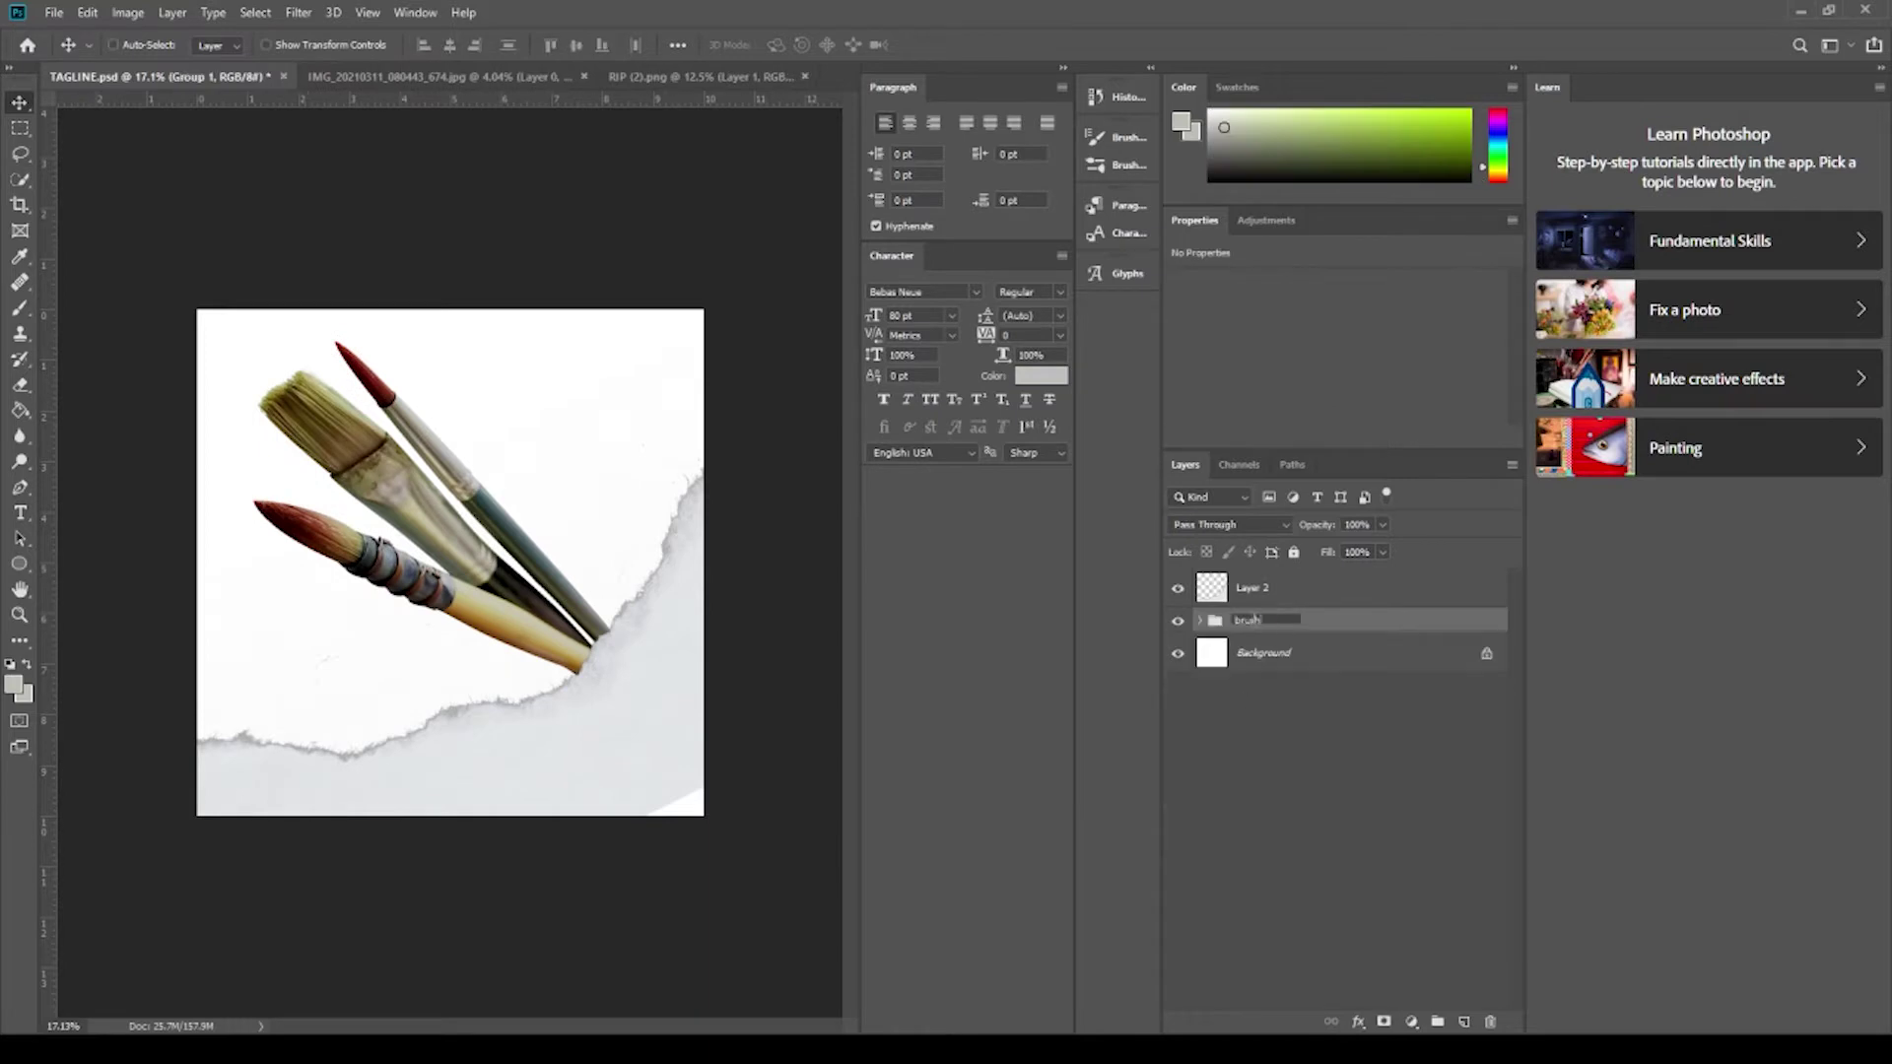
key(Return)
scroll(498, 486, down, 2)
scroll(498, 486, up, 1)
key(t)
click(346, 603)
text(LUMIKHA AT SUMA)
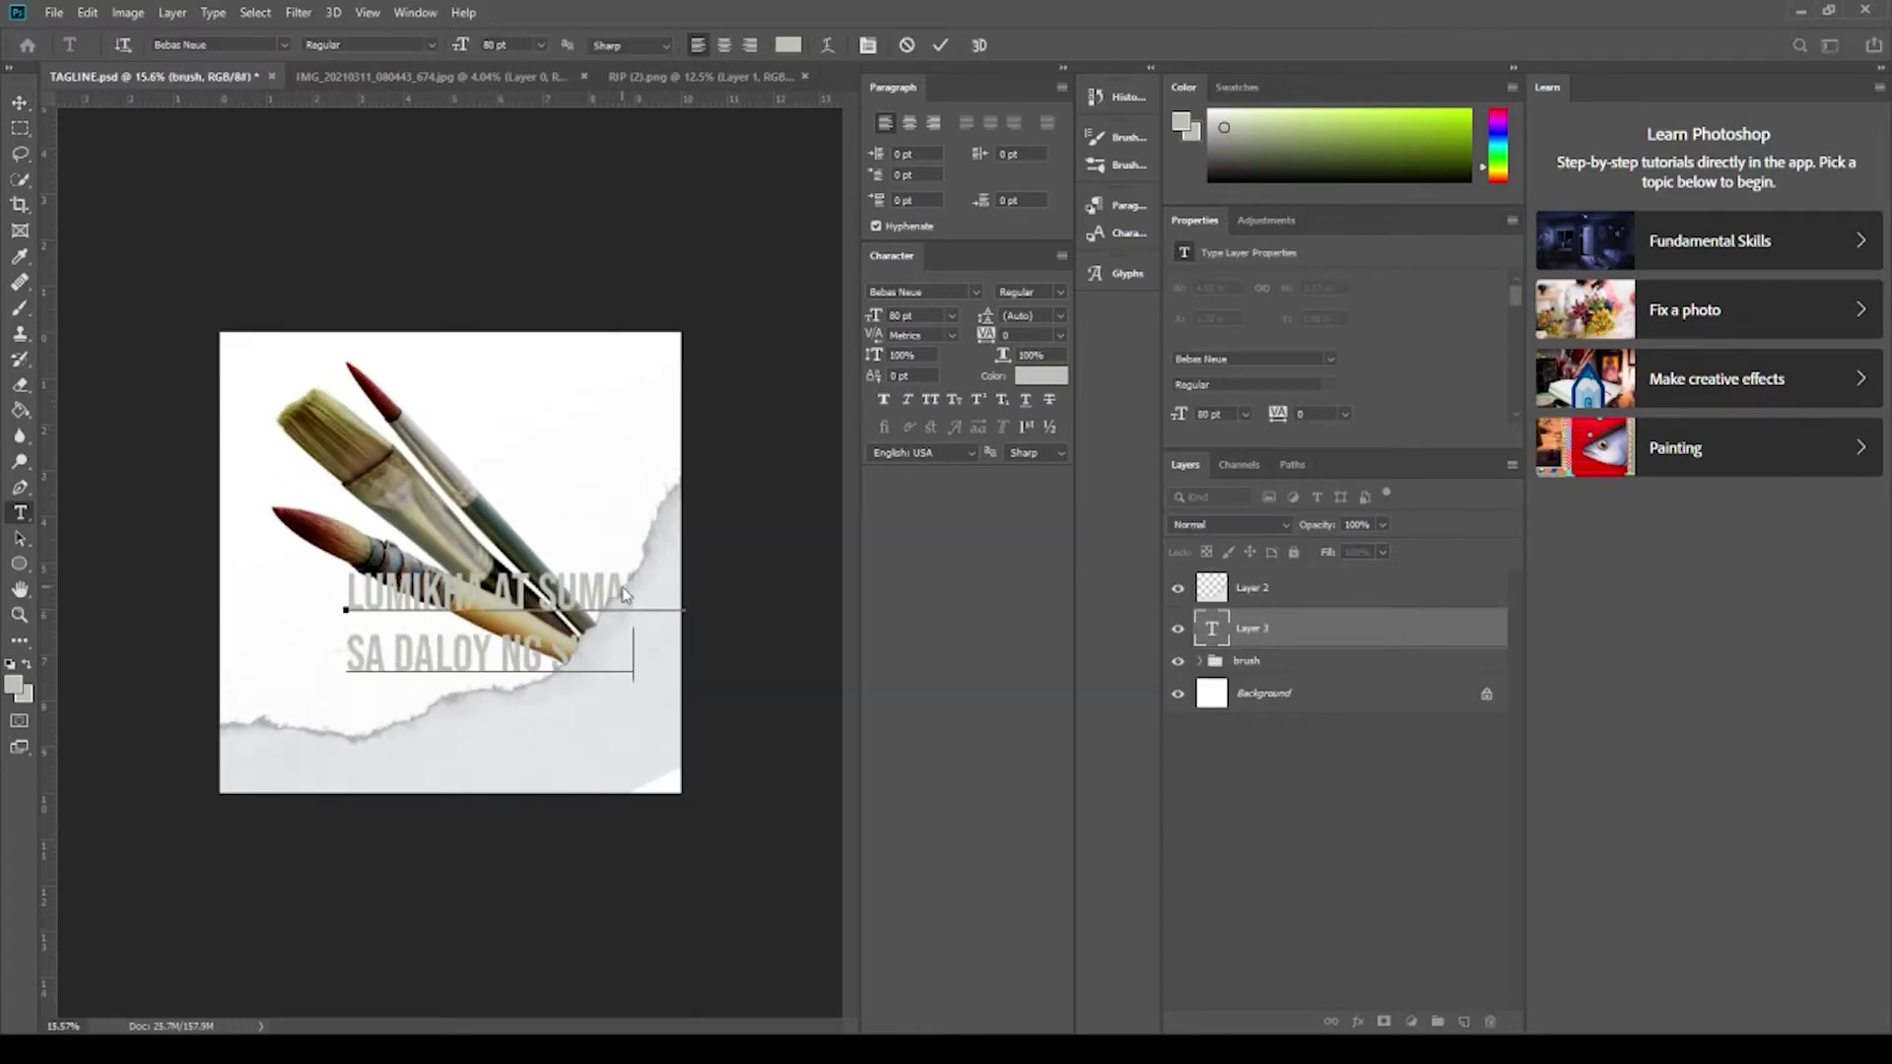
key(ctrl+Return)
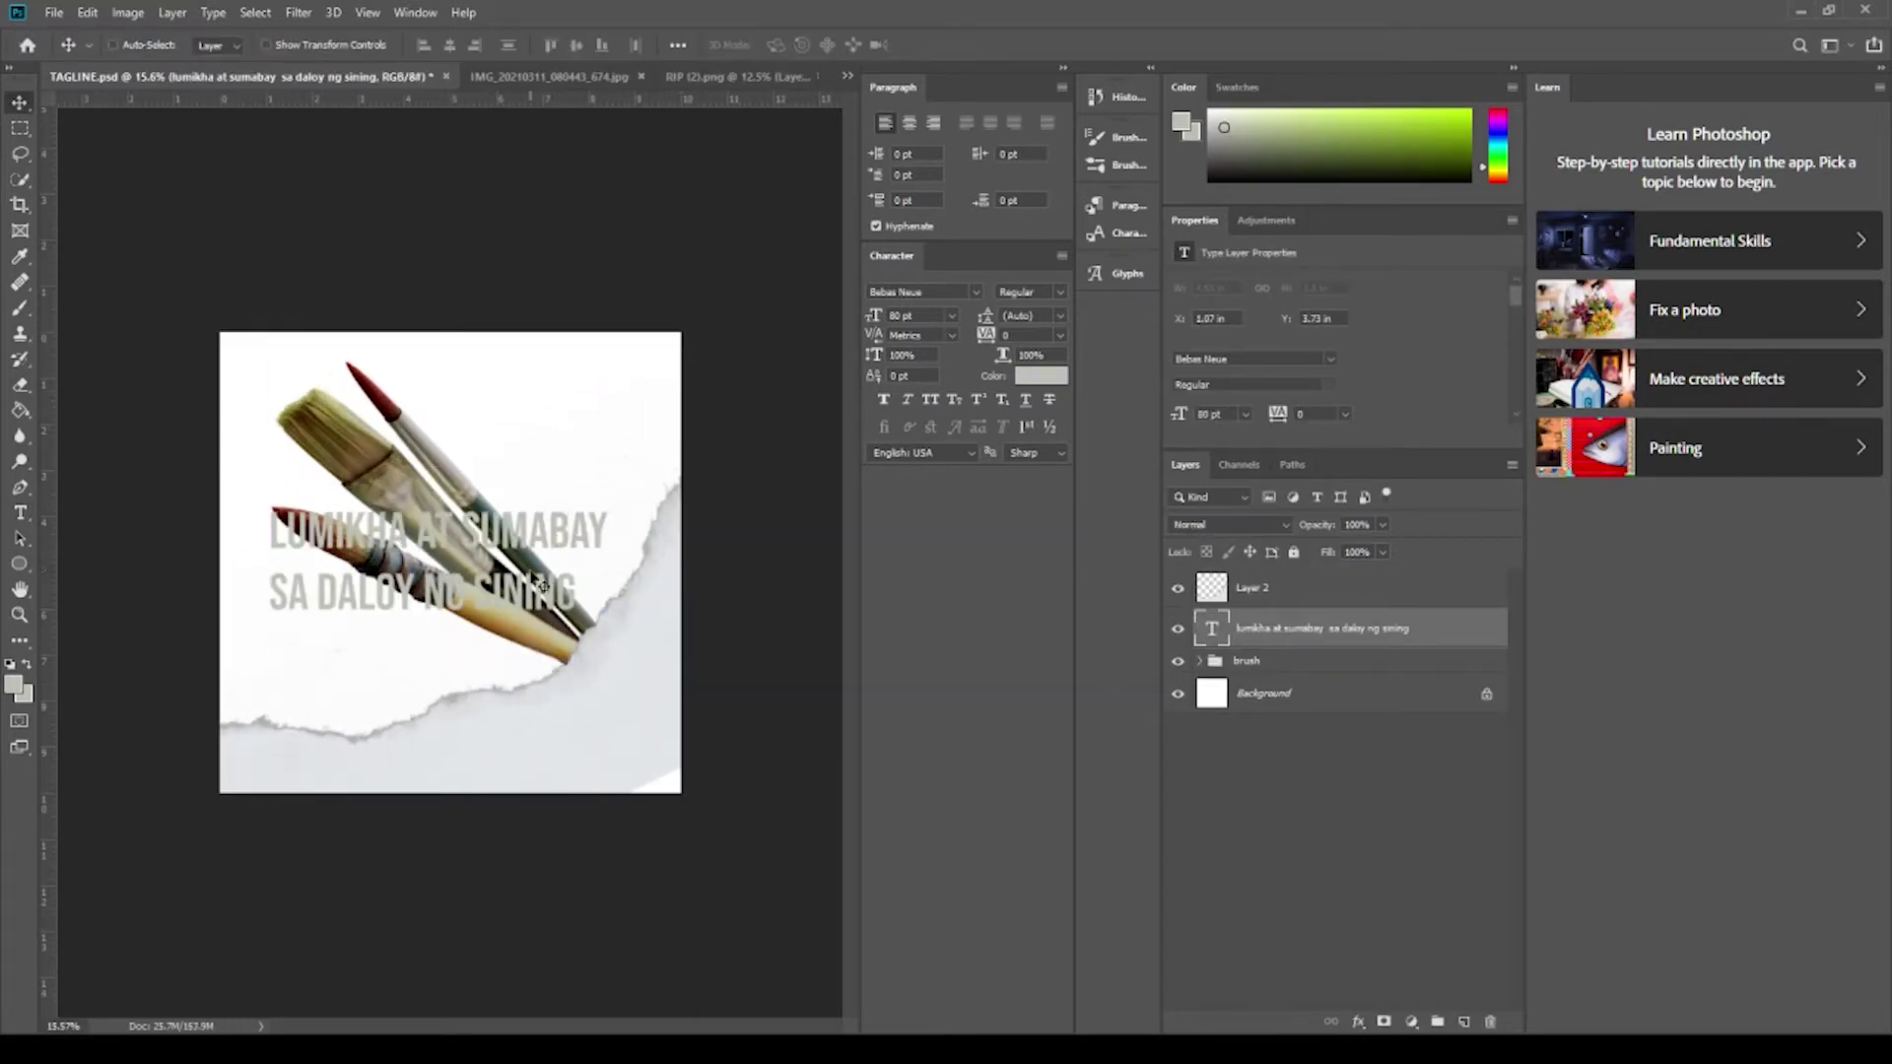
key(Delete)
Draw a circle over the brushes, set the text LUMIKHA AT SUMABAY SA DALOY NG SINING along its path and hide the ellipse layer.
key(u)
drag(295, 440, 592, 735)
key(t)
click(426, 440)
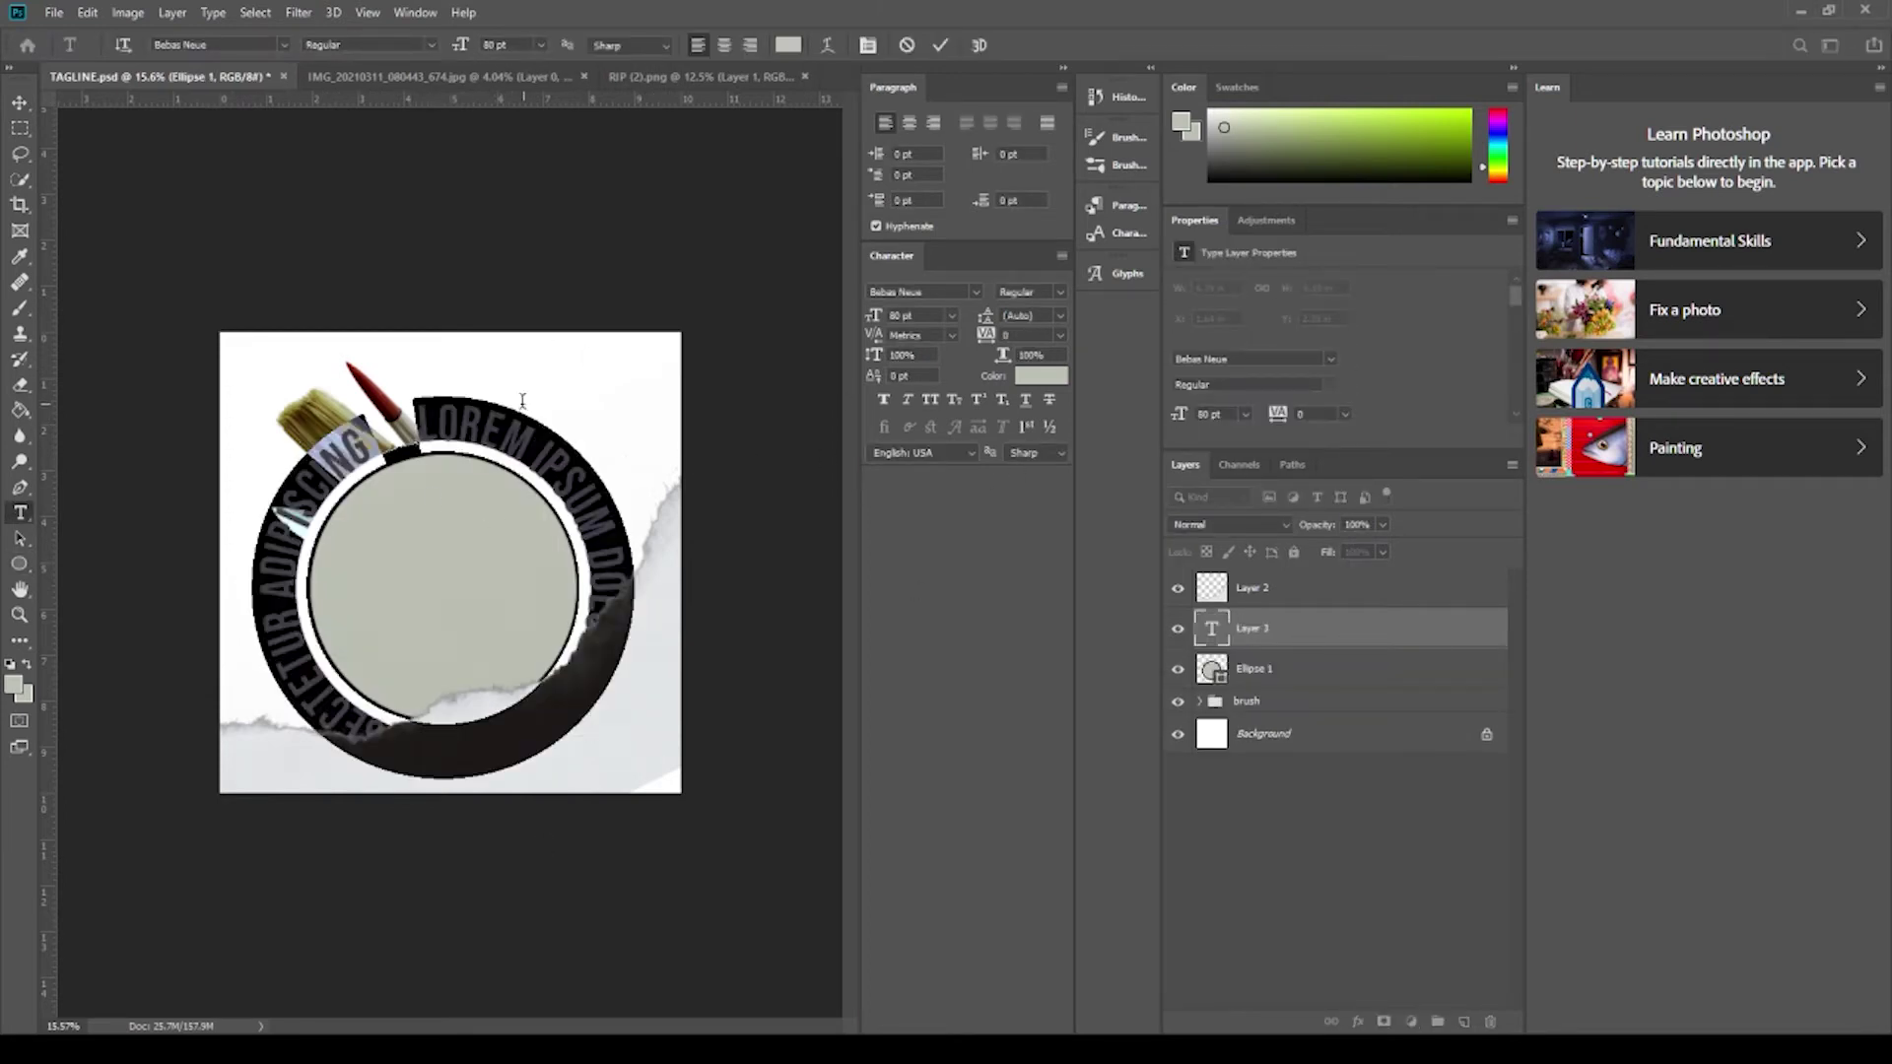
key(BackSpace)
key(ctrl+Return)
click(1178, 668)
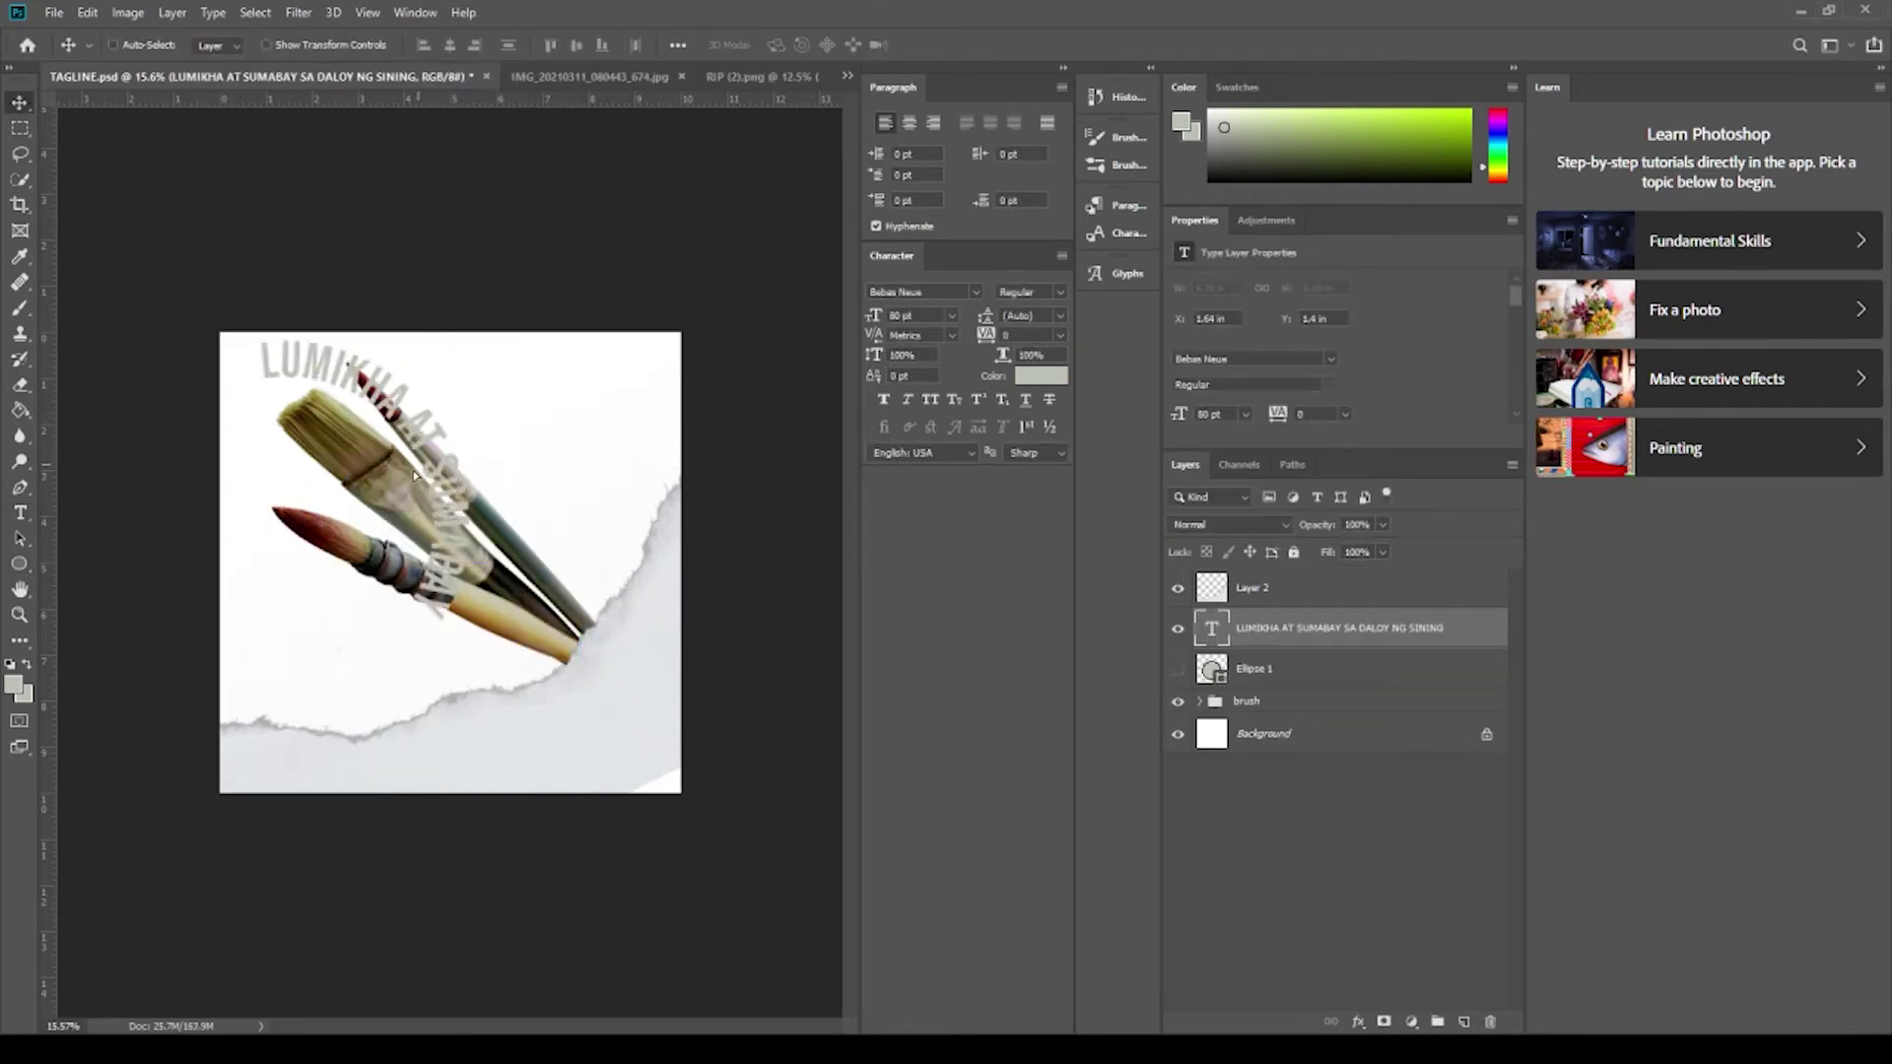
Move the curved text over the brushes, fit the full line around its circle and colour it black.
drag(412, 470, 533, 558)
click(535, 506)
key(ctrl+a)
text(LU)
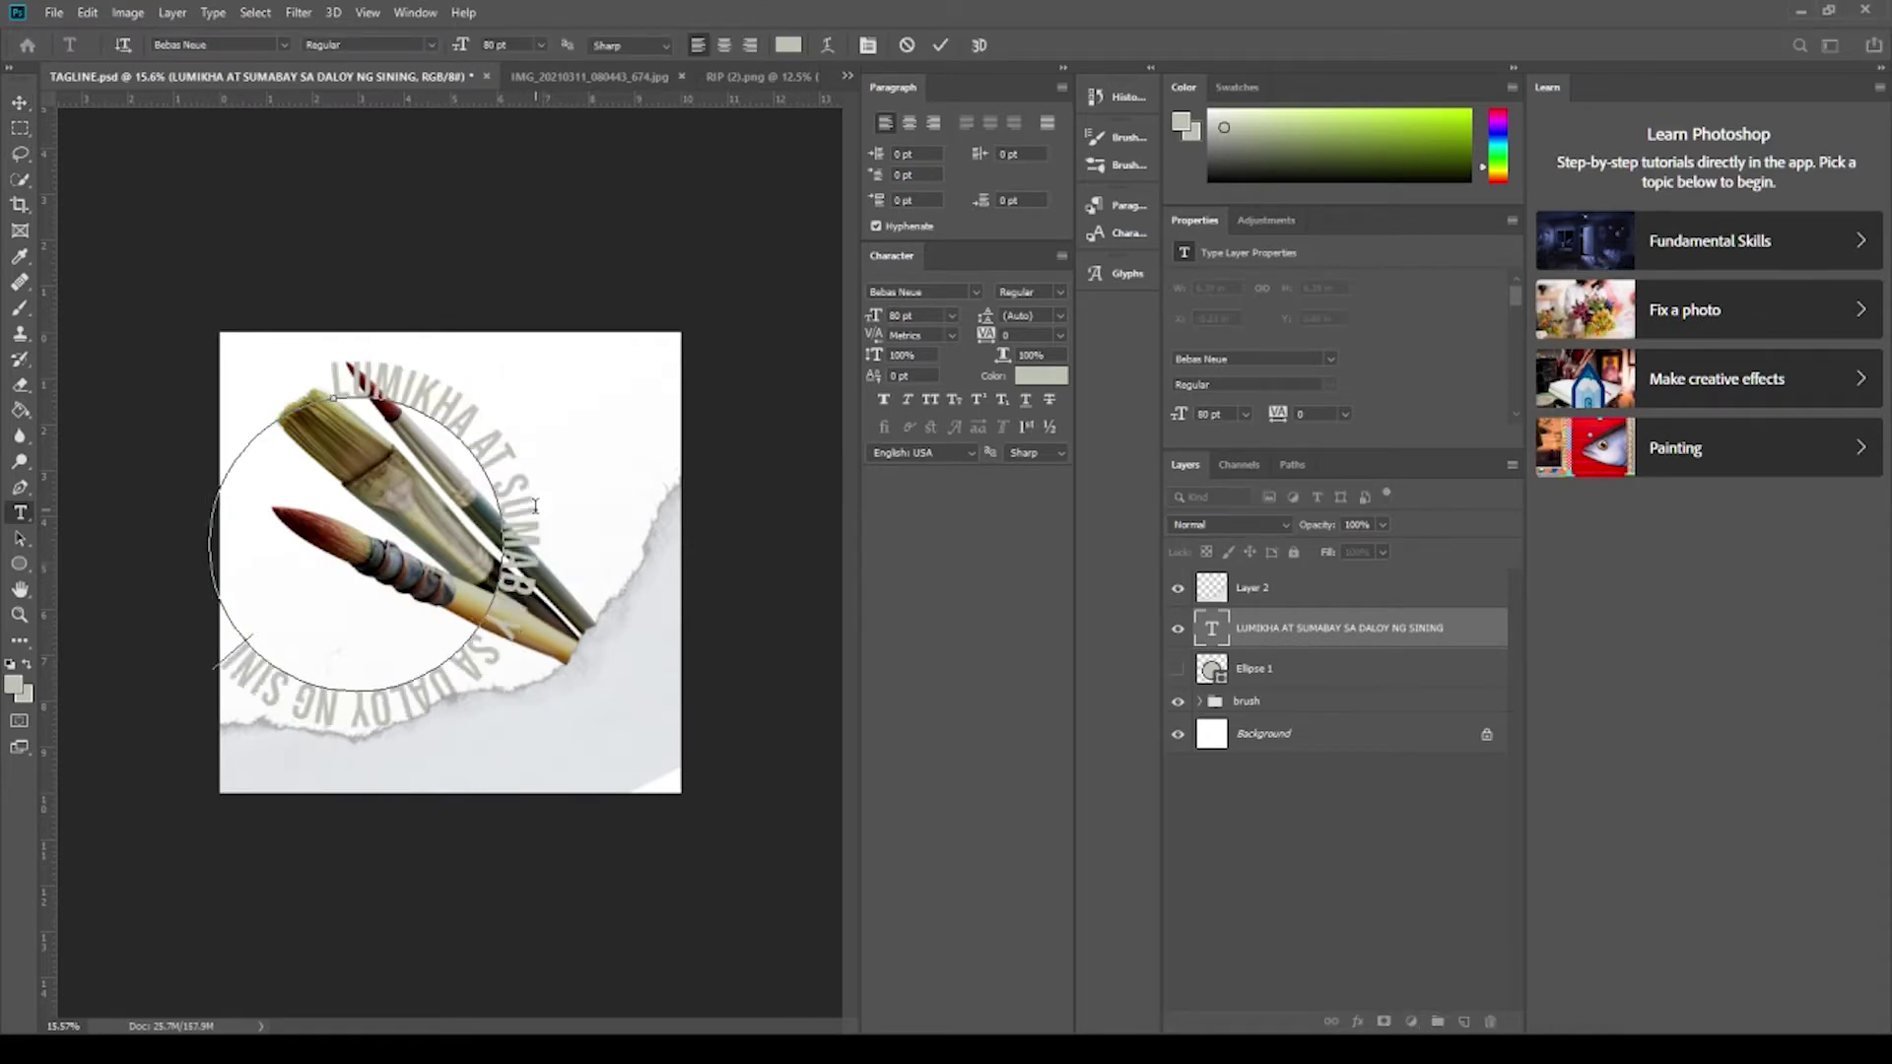
click(1210, 182)
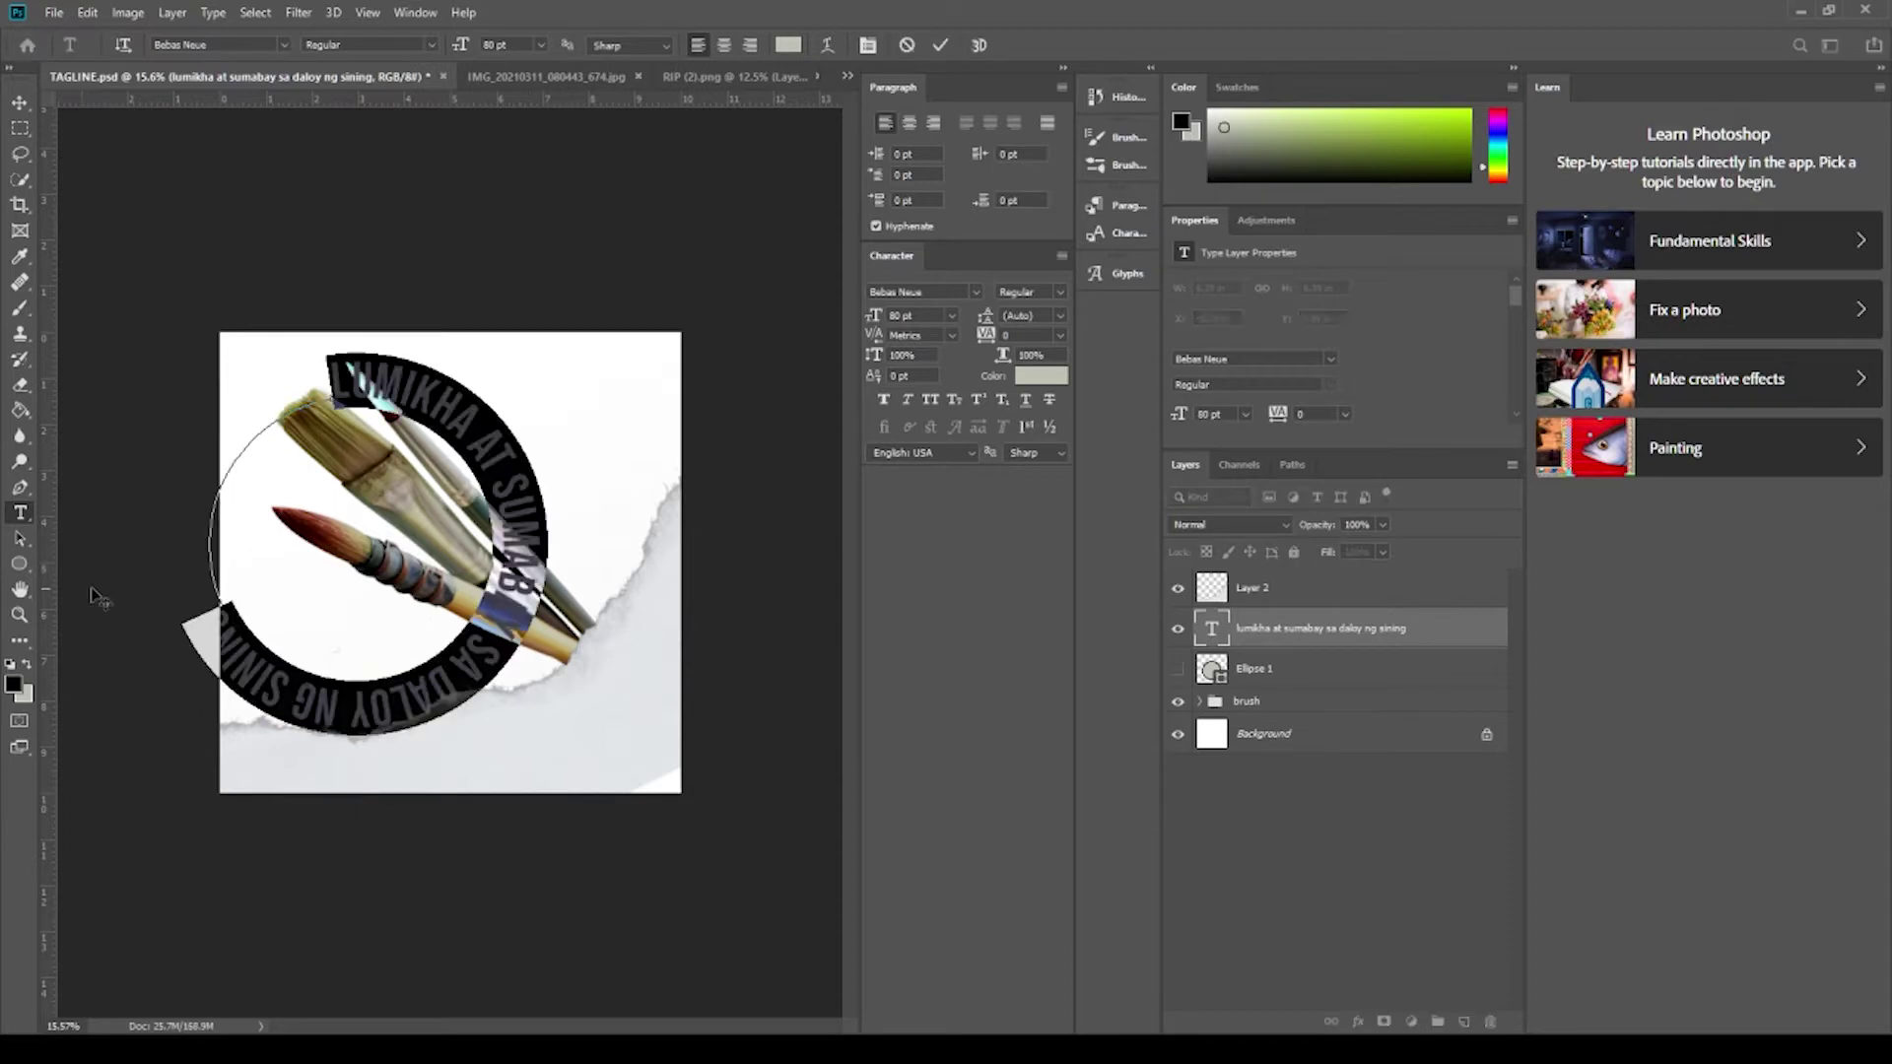
Convert the curved text layer to a smart object and rotate it to about -102°.
click(1349, 653)
click(1321, 628)
key(ctrl+t)
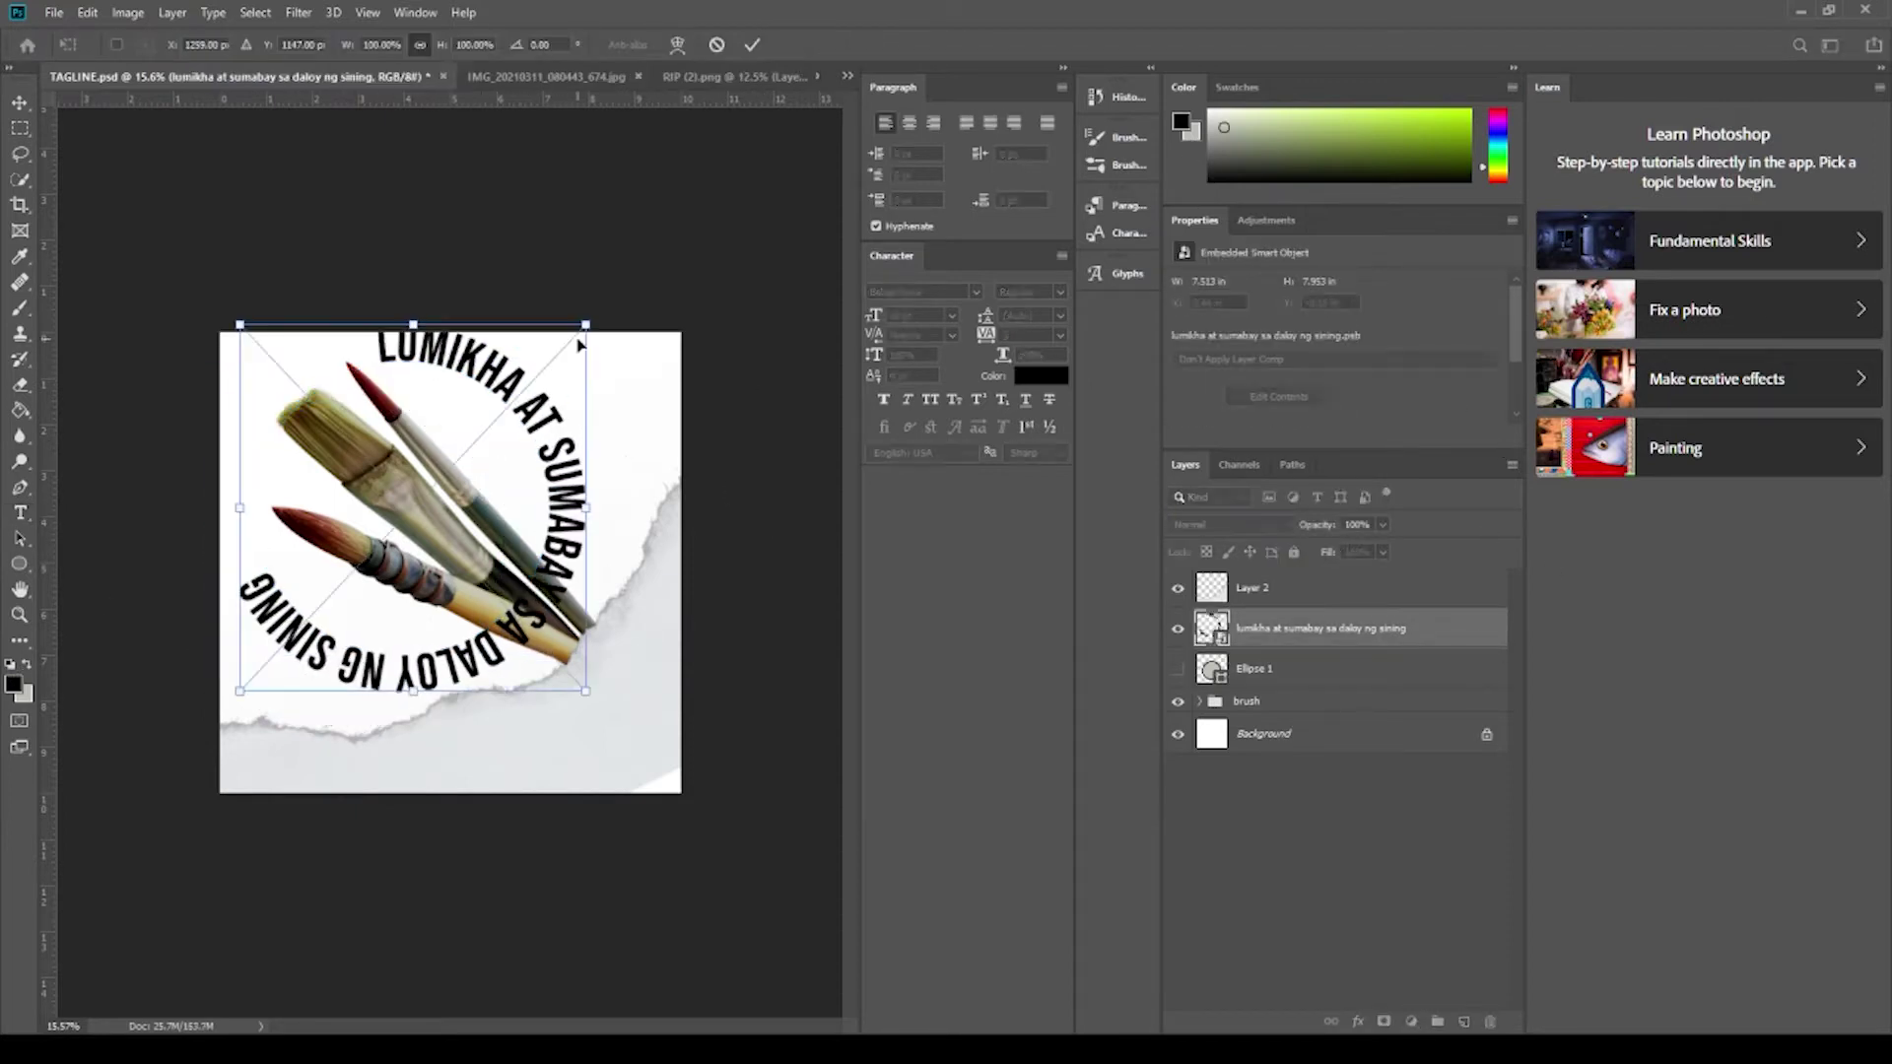
drag(591, 296, 477, 471)
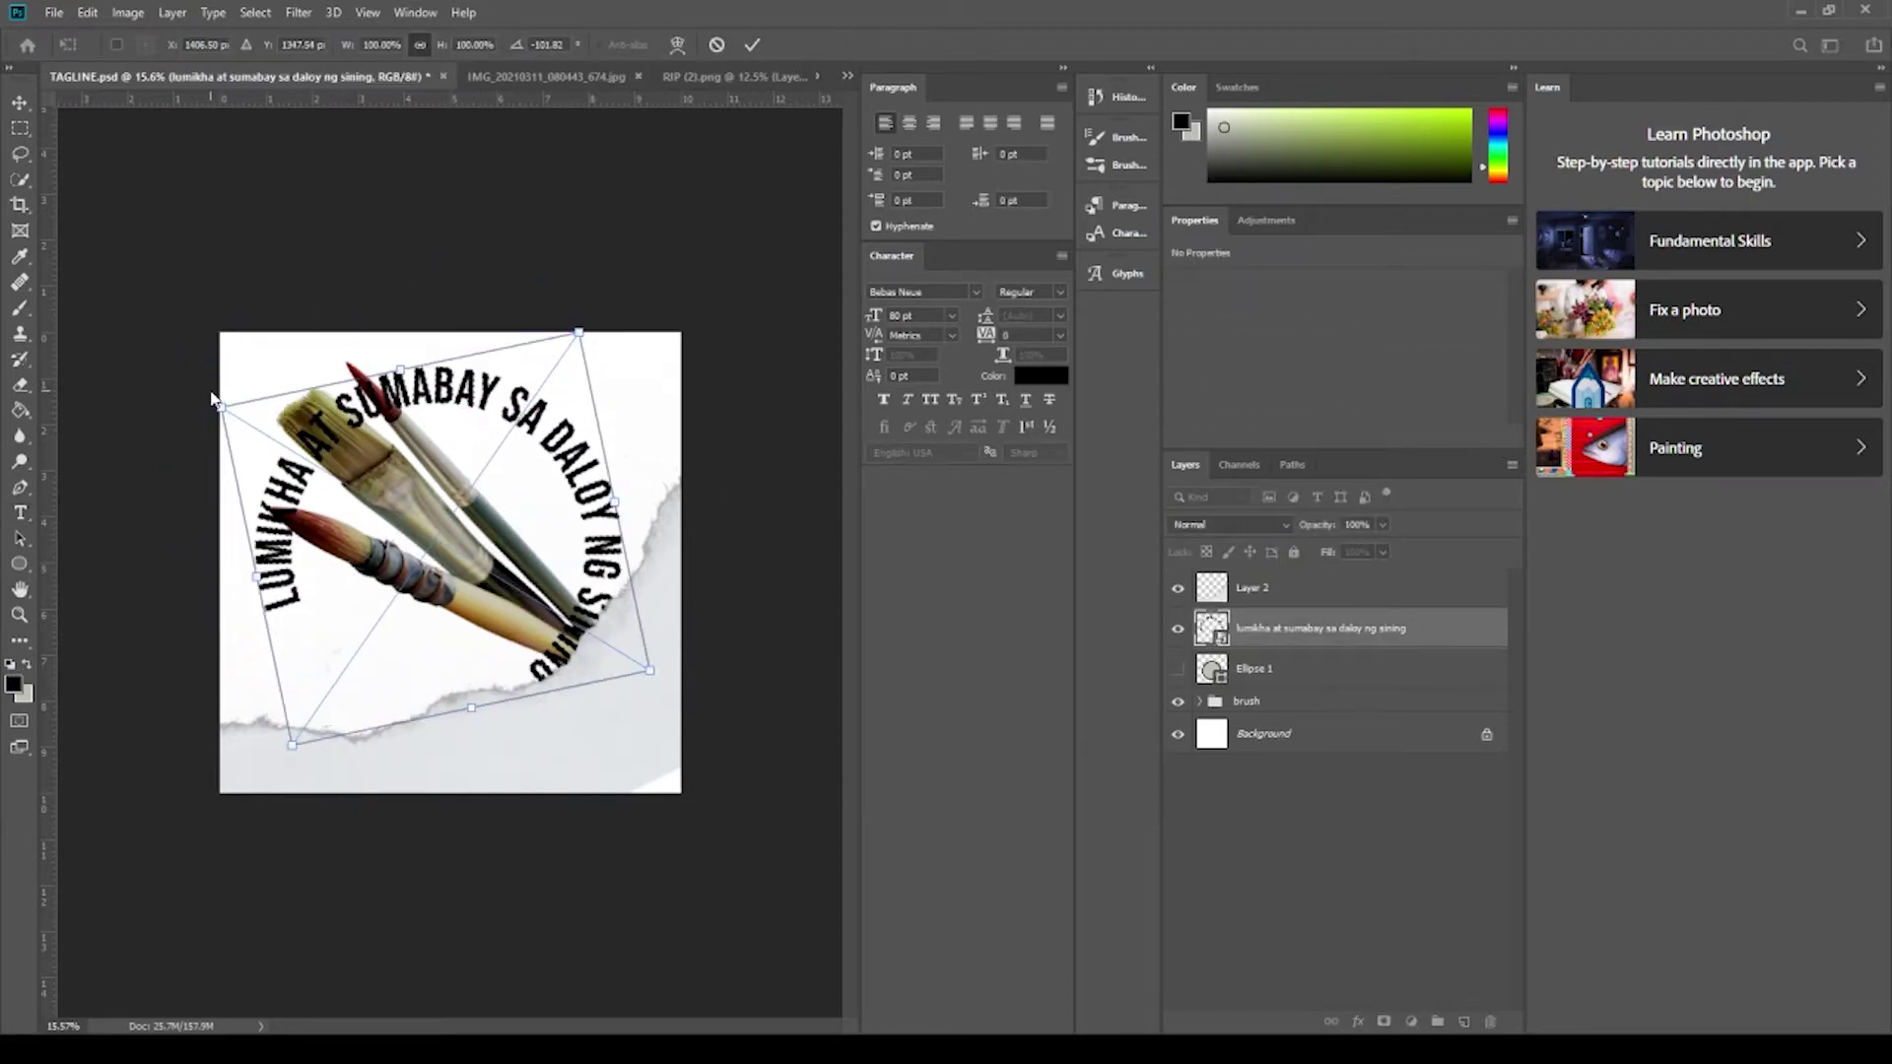
Distort the corners of the curved text so it sweeps in perspective around the brushes.
drag(213, 399, 271, 464)
drag(579, 332, 523, 309)
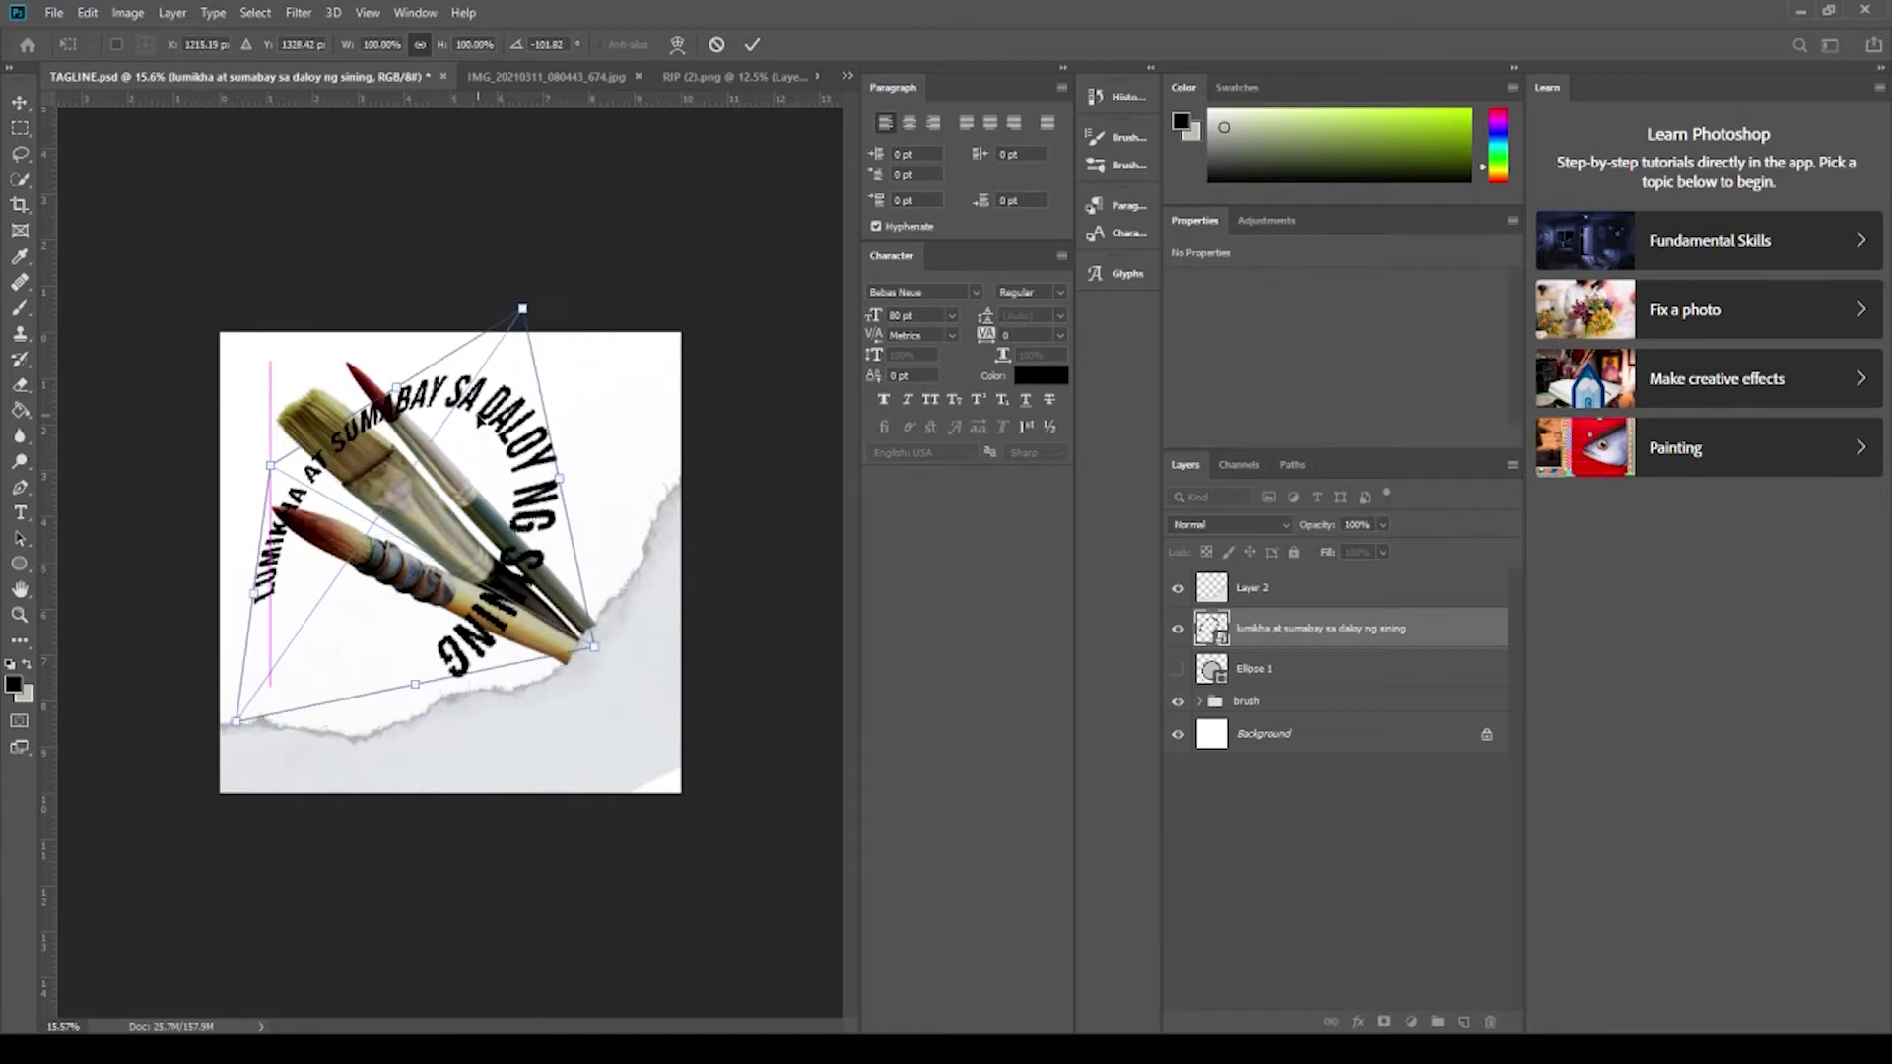
drag(592, 648, 701, 528)
drag(522, 308, 519, 287)
scroll(520, 287, up, 1)
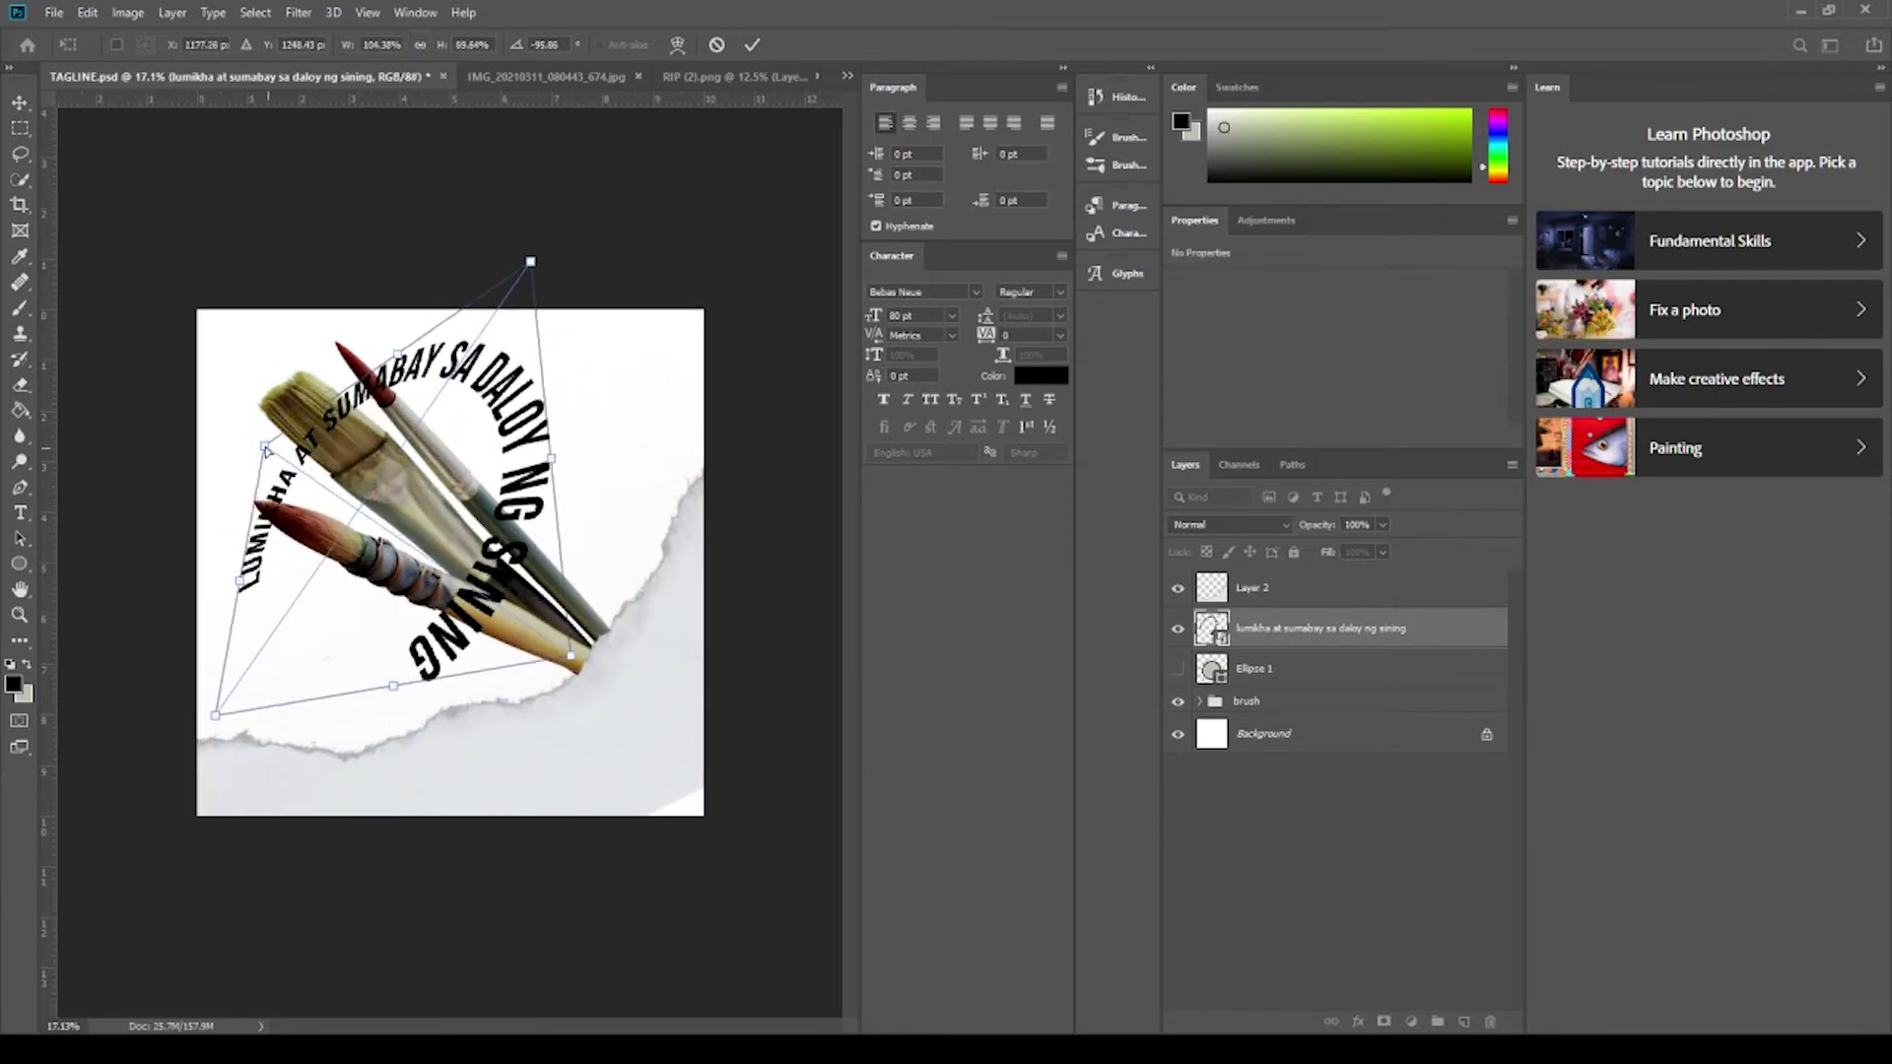
drag(264, 447, 240, 446)
drag(530, 261, 618, 583)
key(Return)
Duplicate the curved text twice, shrinking and shifting each copy toward the brush handles, the second to about 49% width and 34% height.
key(ctrl+j)
key(ctrl+t)
key(Return)
key(ctrl+j)
key(ctrl+t)
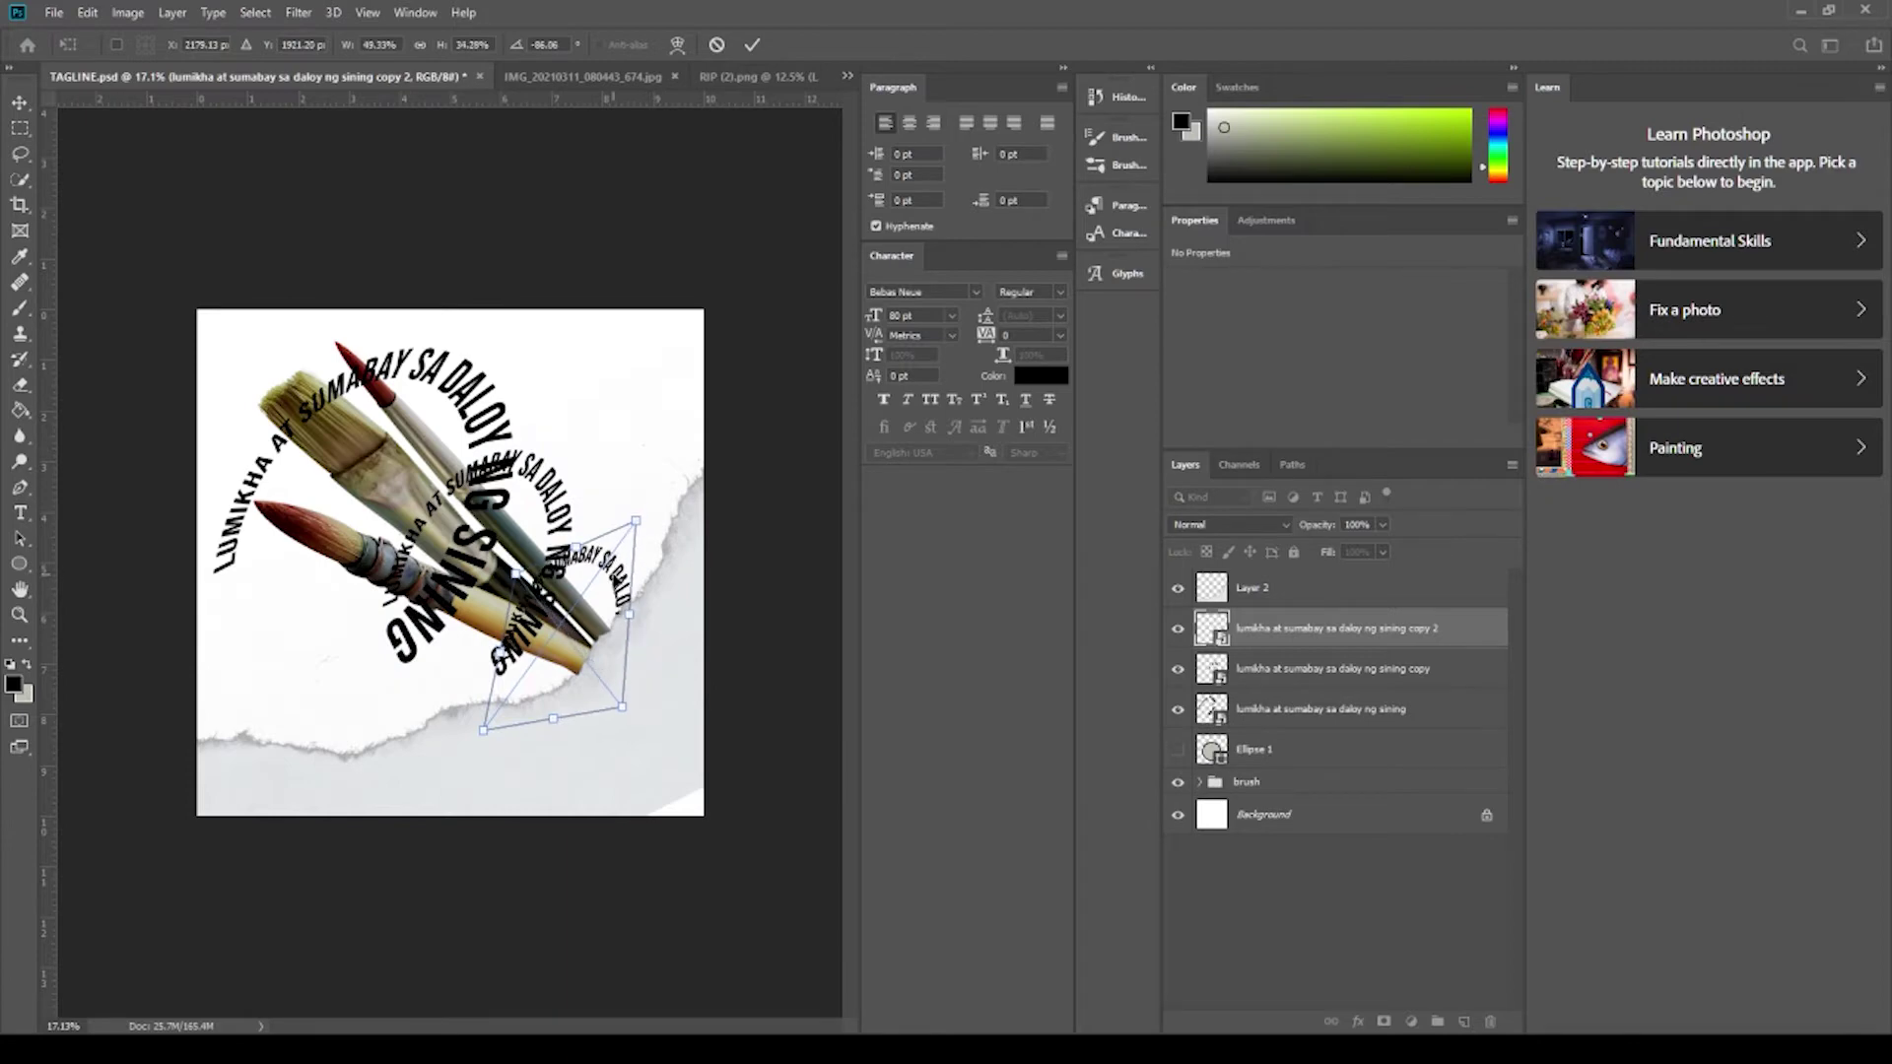
key(Return)
Add a layer mask to the largest curved text and paint away the letters covering the flat brush's bristles.
click(1331, 709)
click(1384, 1022)
scroll(263, 379, up, 5)
key(b)
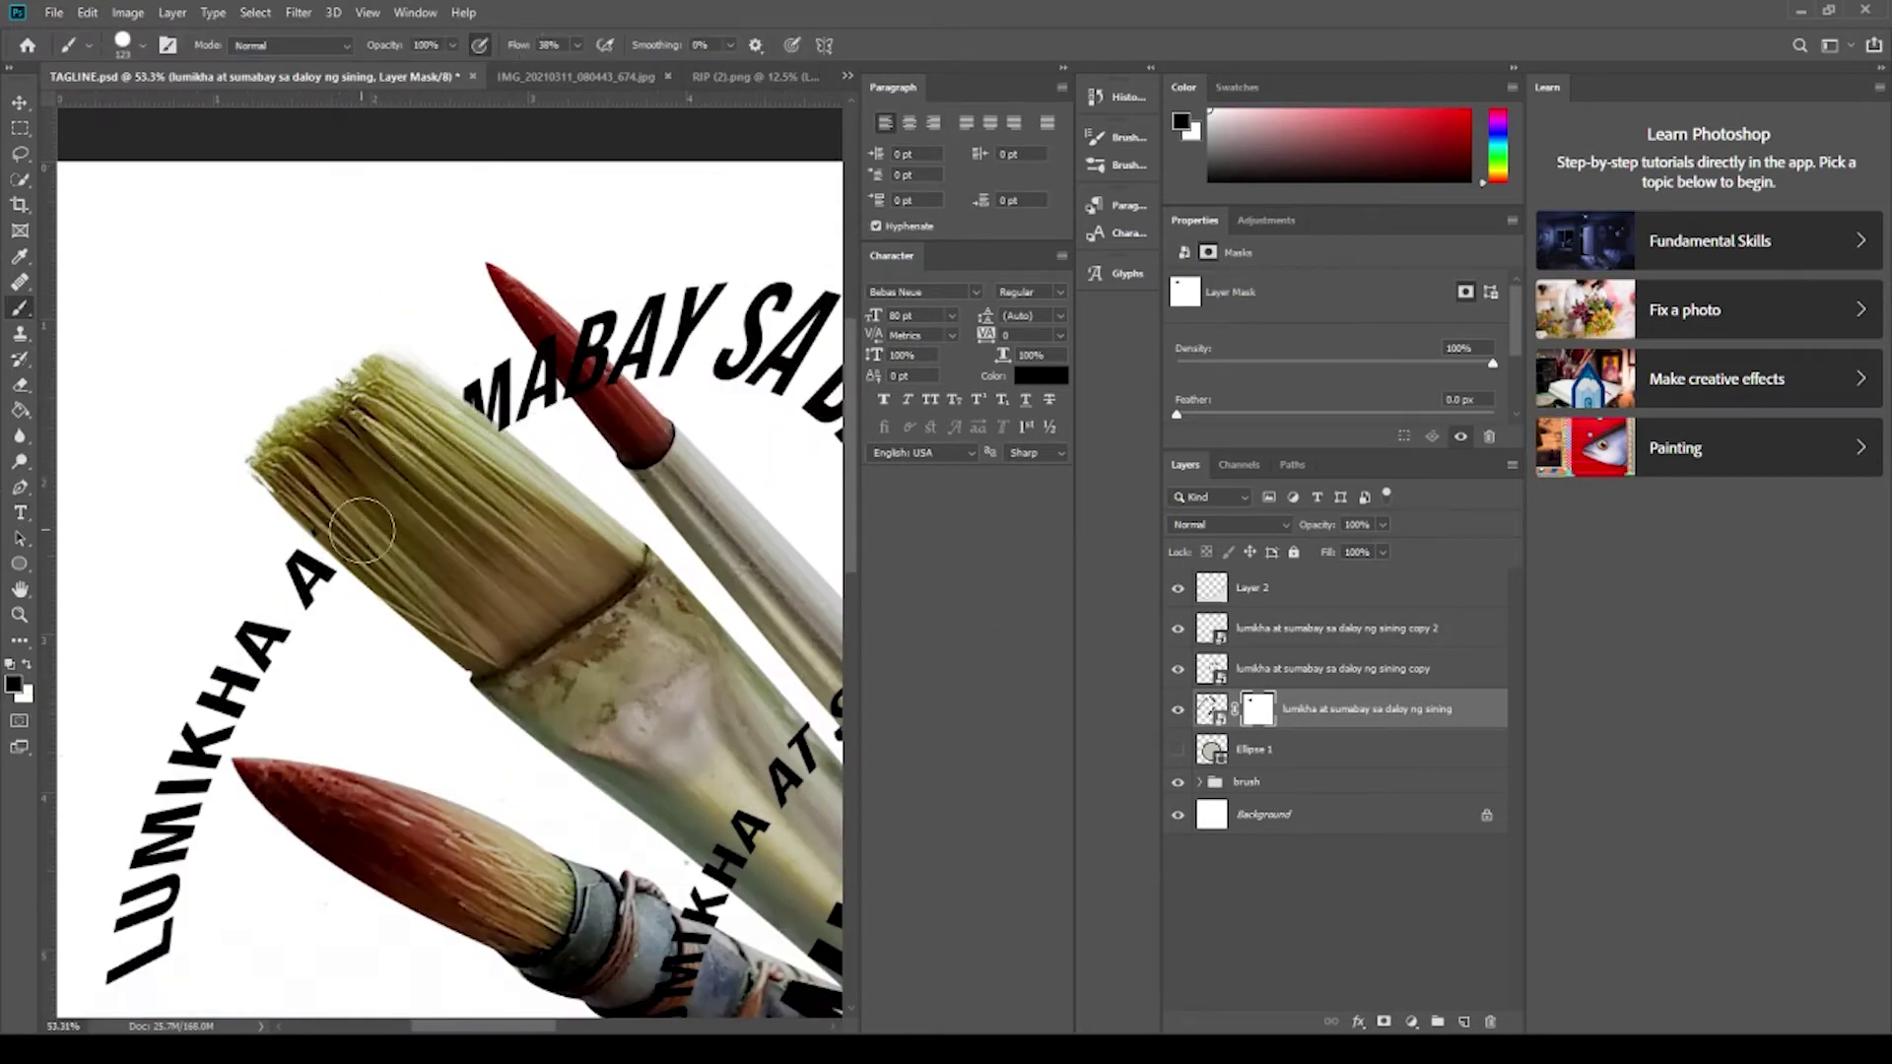
scroll(383, 517, down, 3)
Mask the largest text's letters off the red brush tip, refining the edges with a size 15 brush.
scroll(398, 362, up, 4)
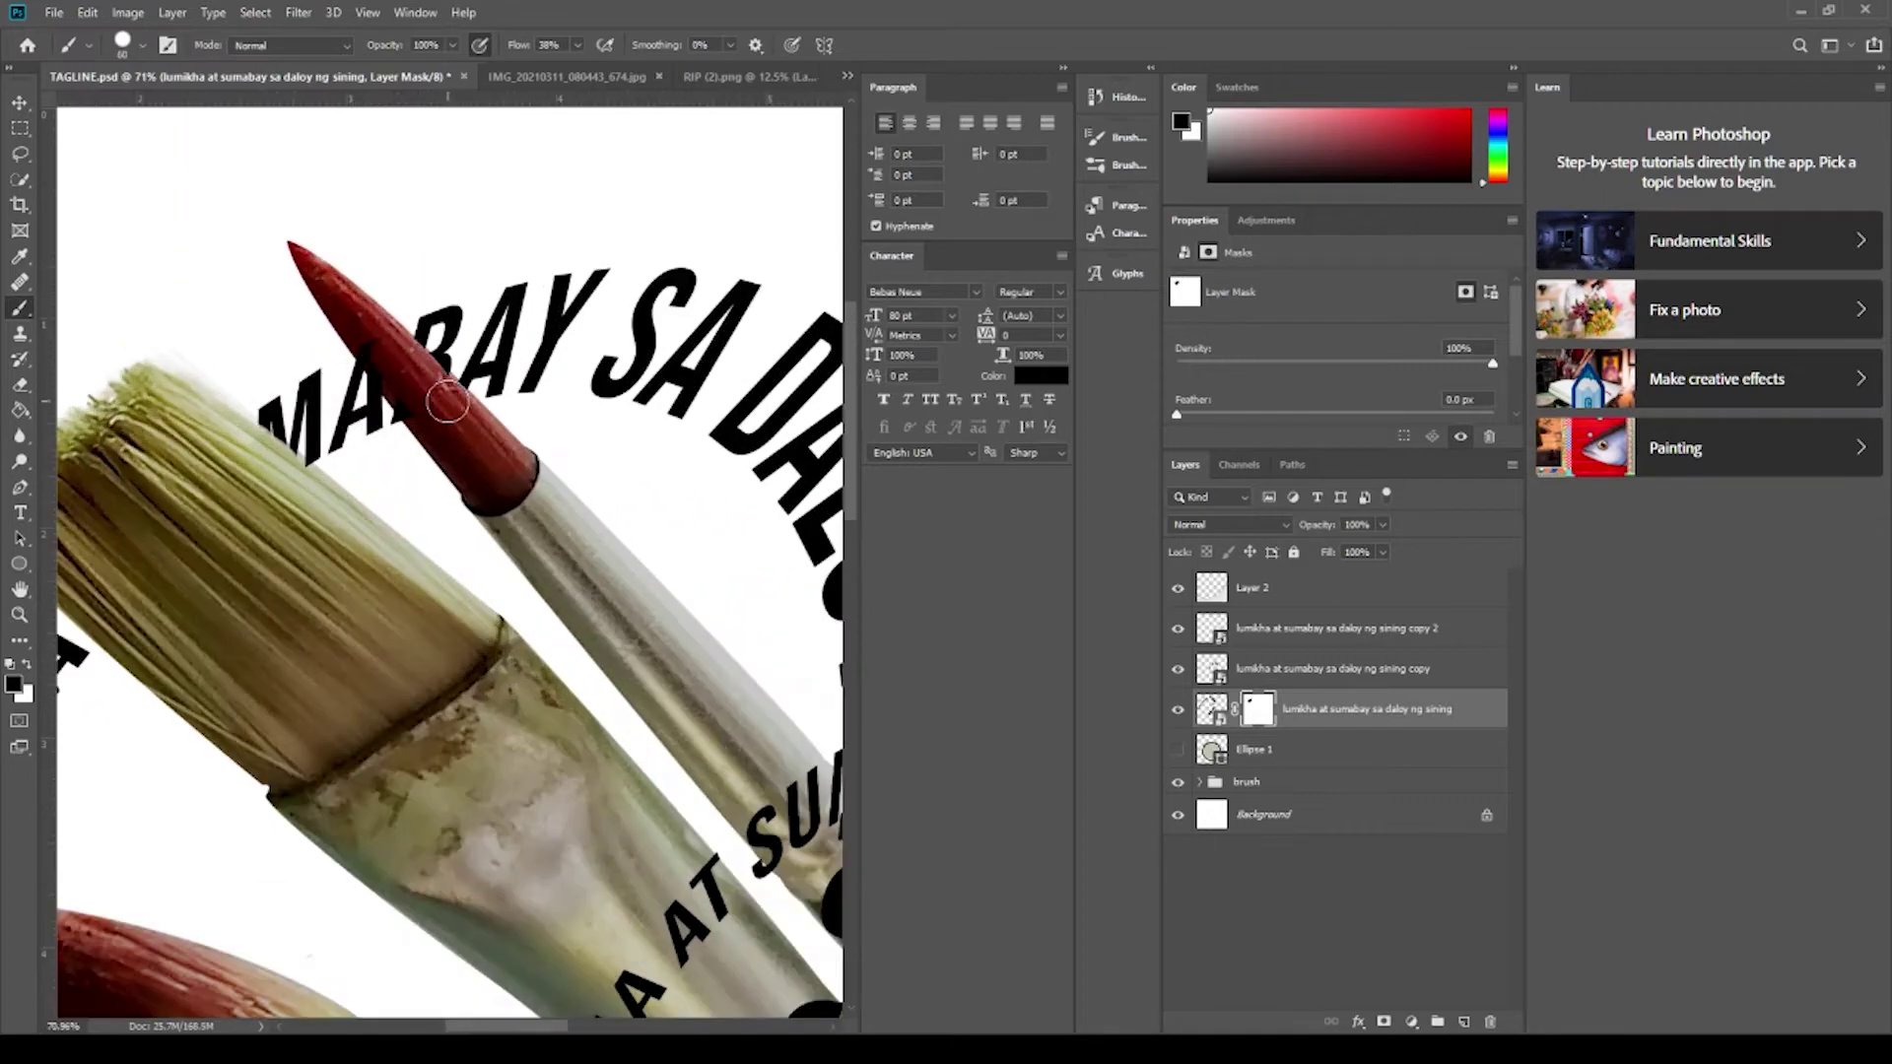
scroll(449, 407, up, 1)
key(bracketleft)
key(bracketleft)
key(bracketleft)
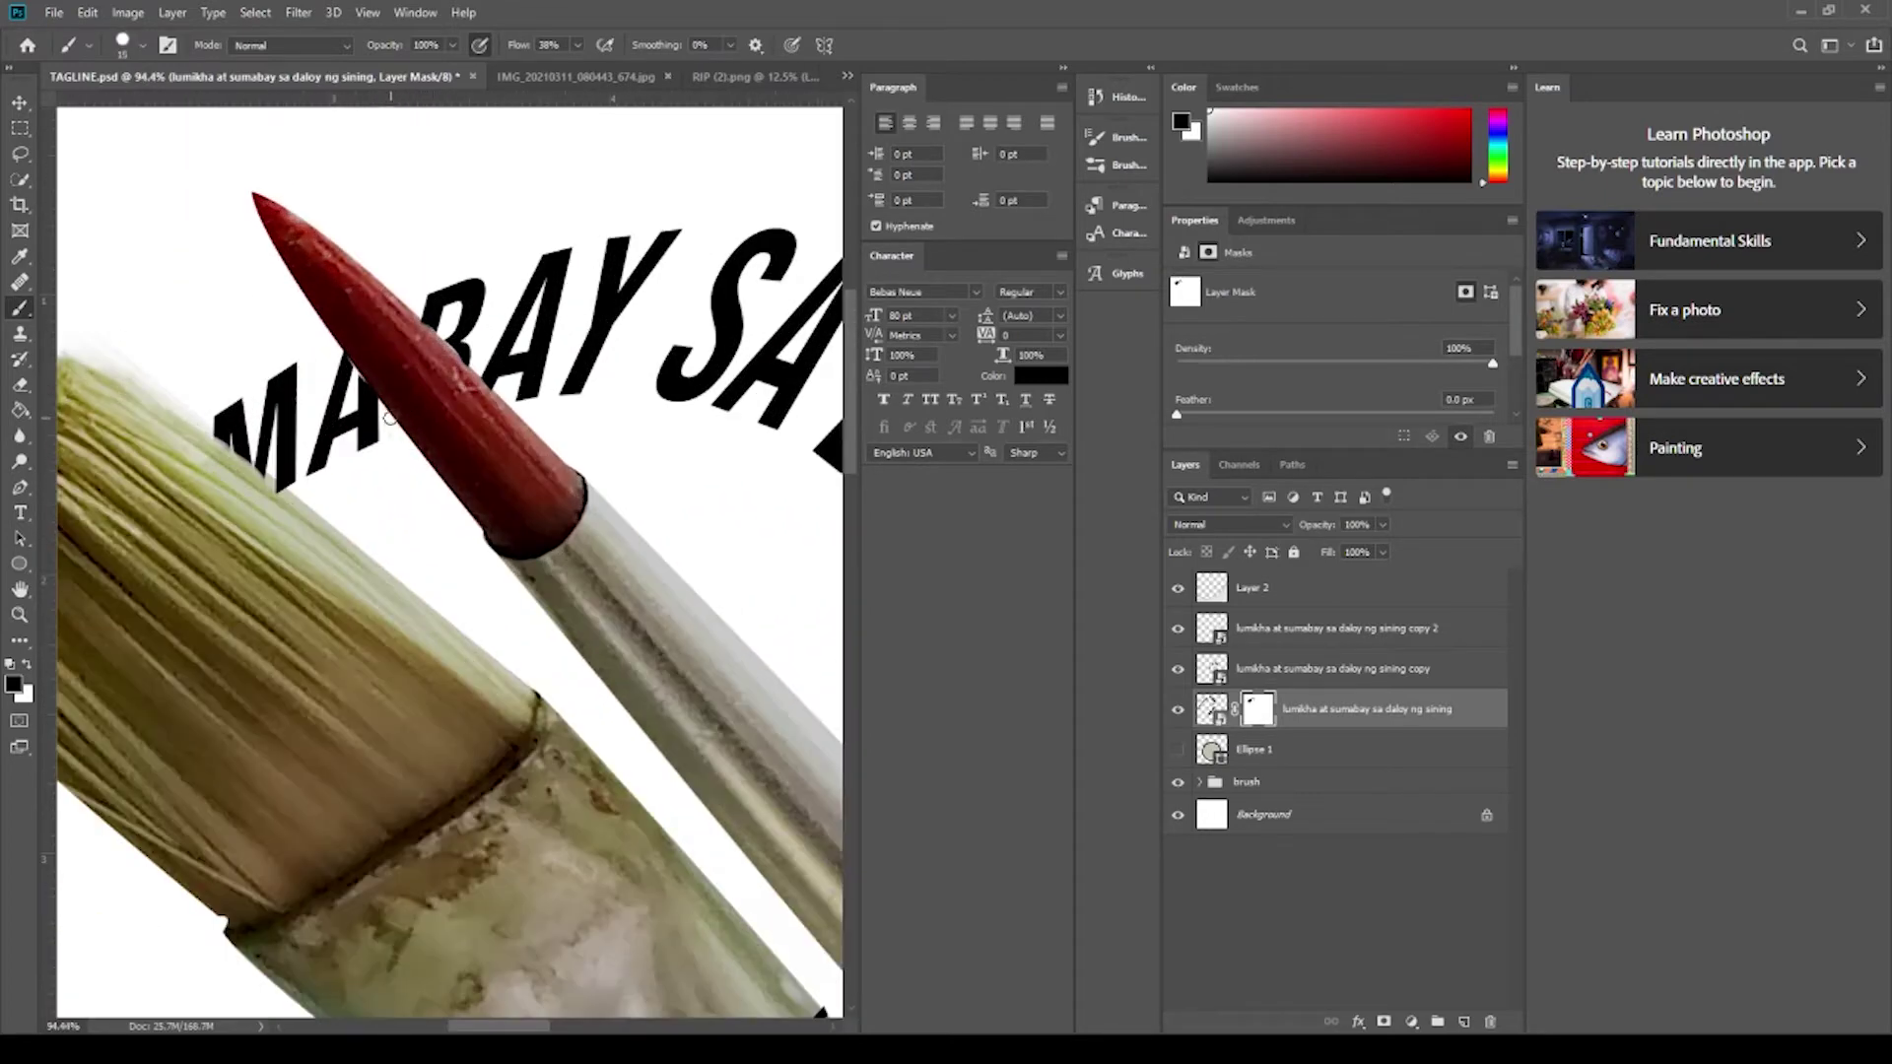
key(x)
scroll(415, 326, down, 3)
scroll(326, 605, up, 2)
key(x)
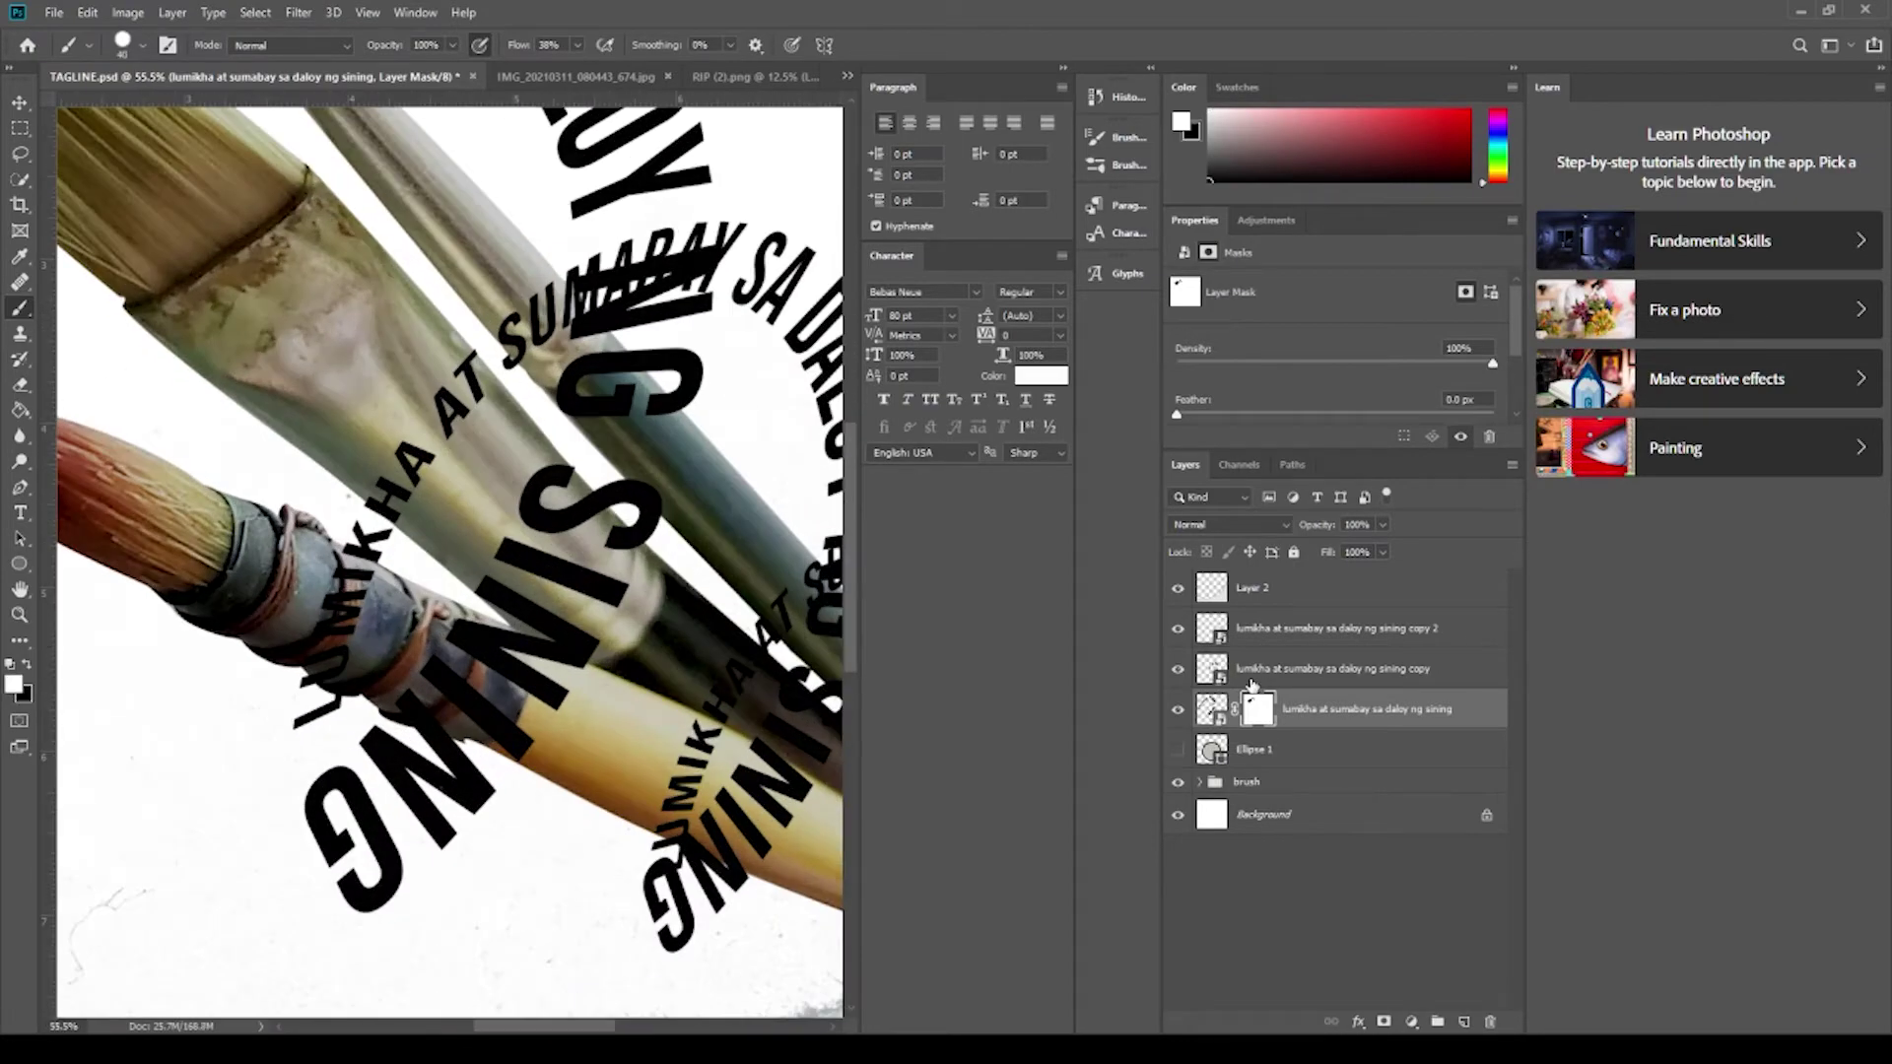
Add a layer mask to the middle text copy and paint away the letters that cross the brushes.
drag(1252, 685, 1254, 669)
scroll(327, 671, down, 3)
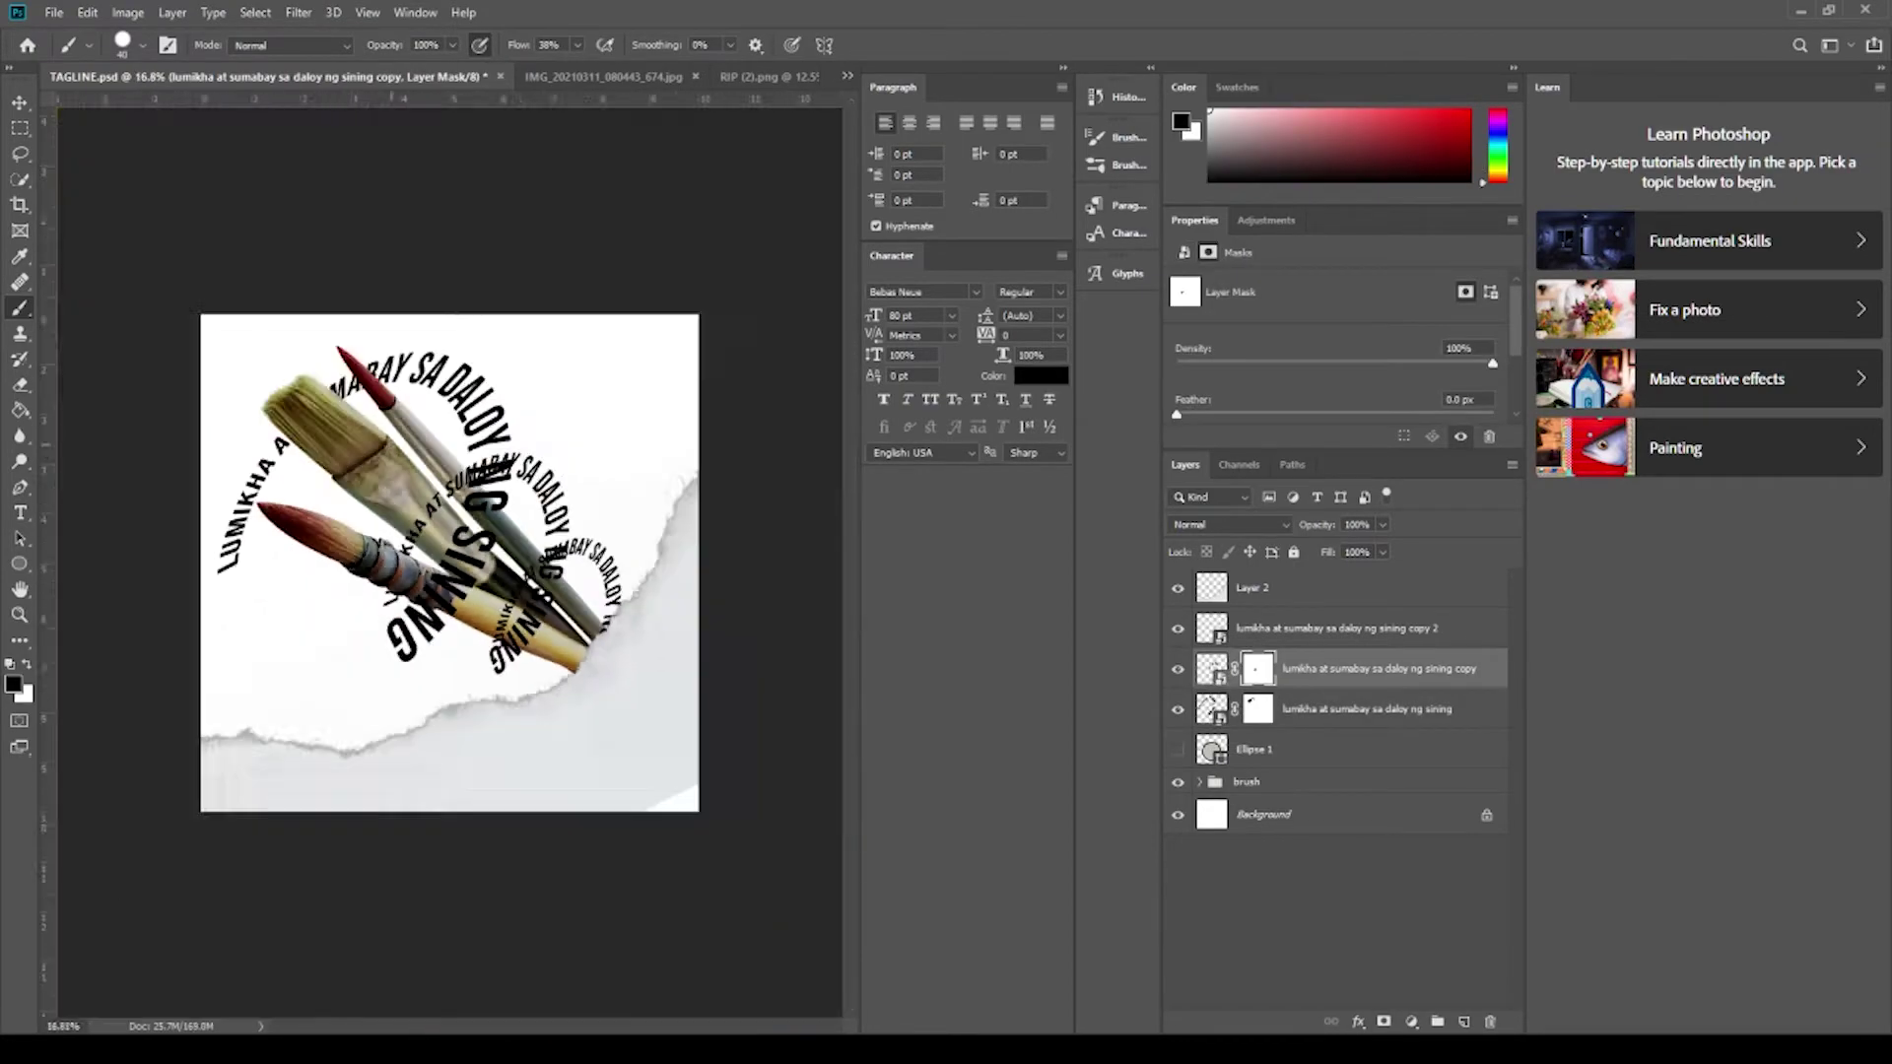
scroll(385, 555, up, 2)
click(385, 555)
scroll(454, 435, up, 1)
click(520, 490)
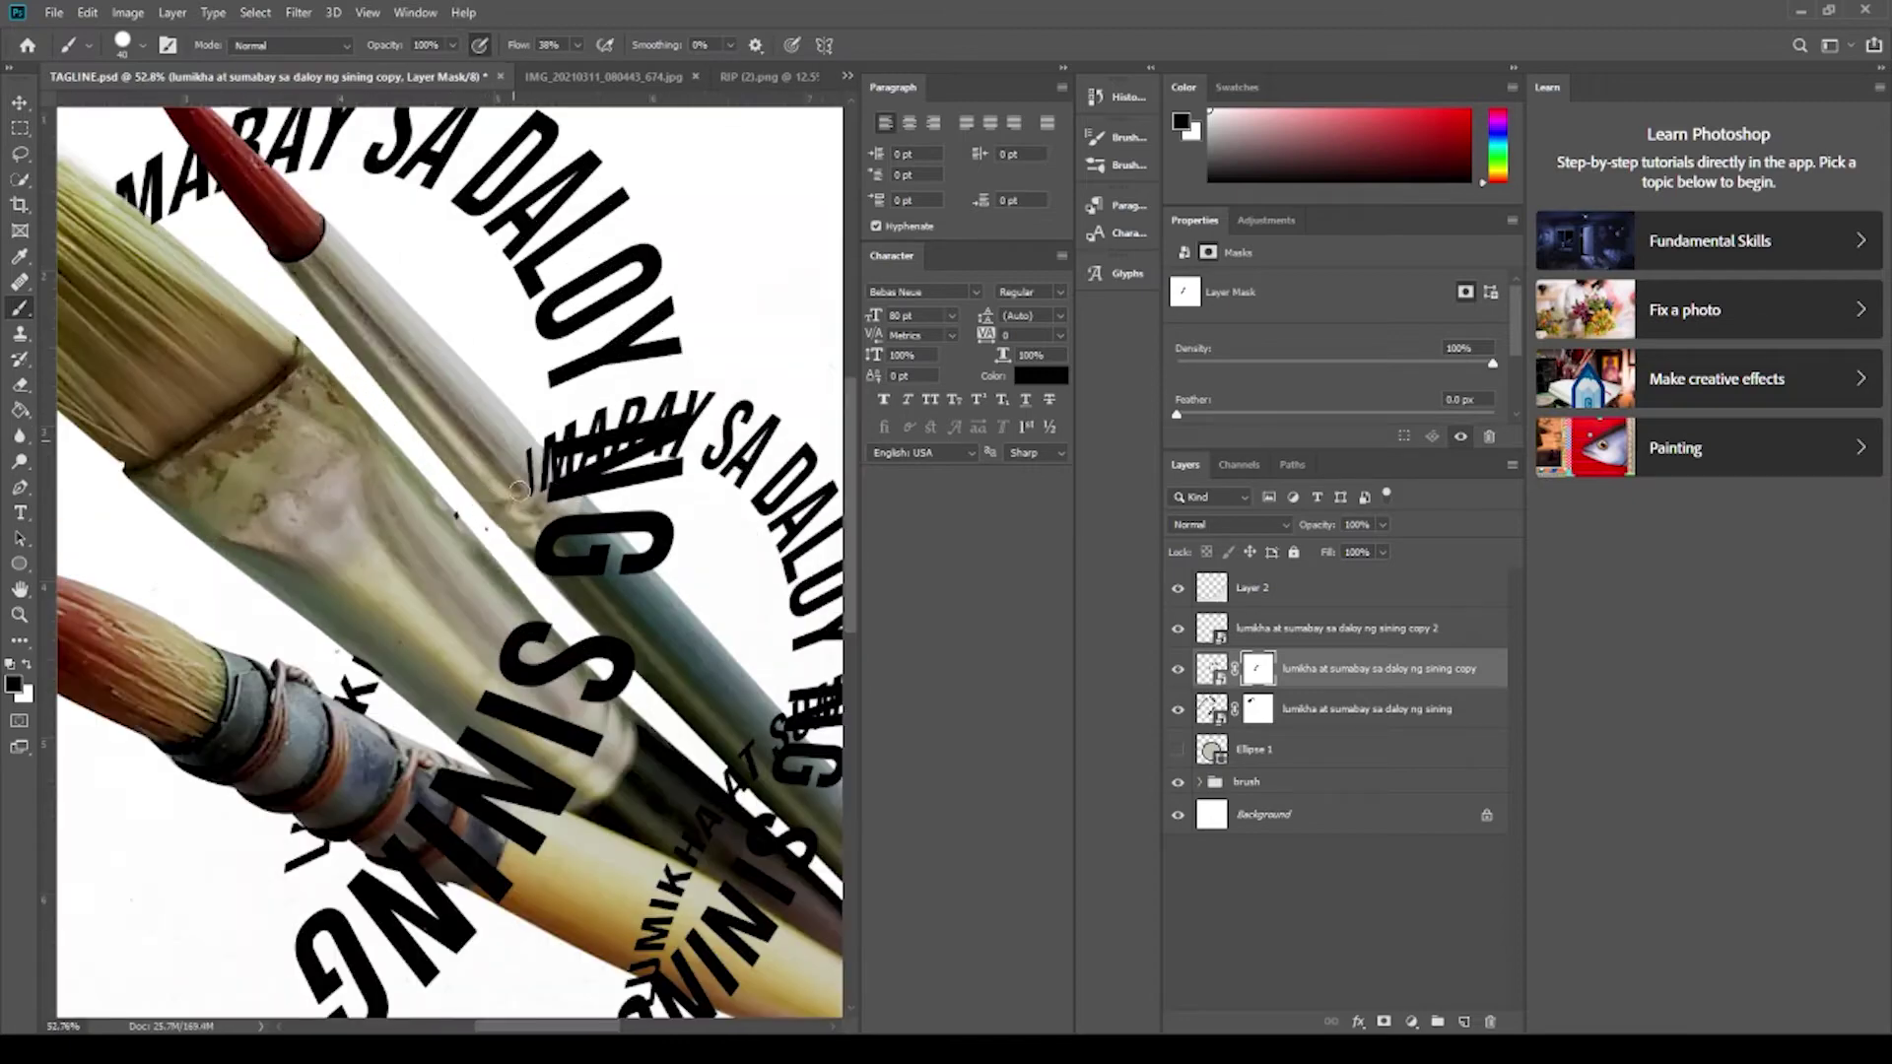
key(x)
scroll(549, 456, down, 3)
scroll(549, 456, up, 2)
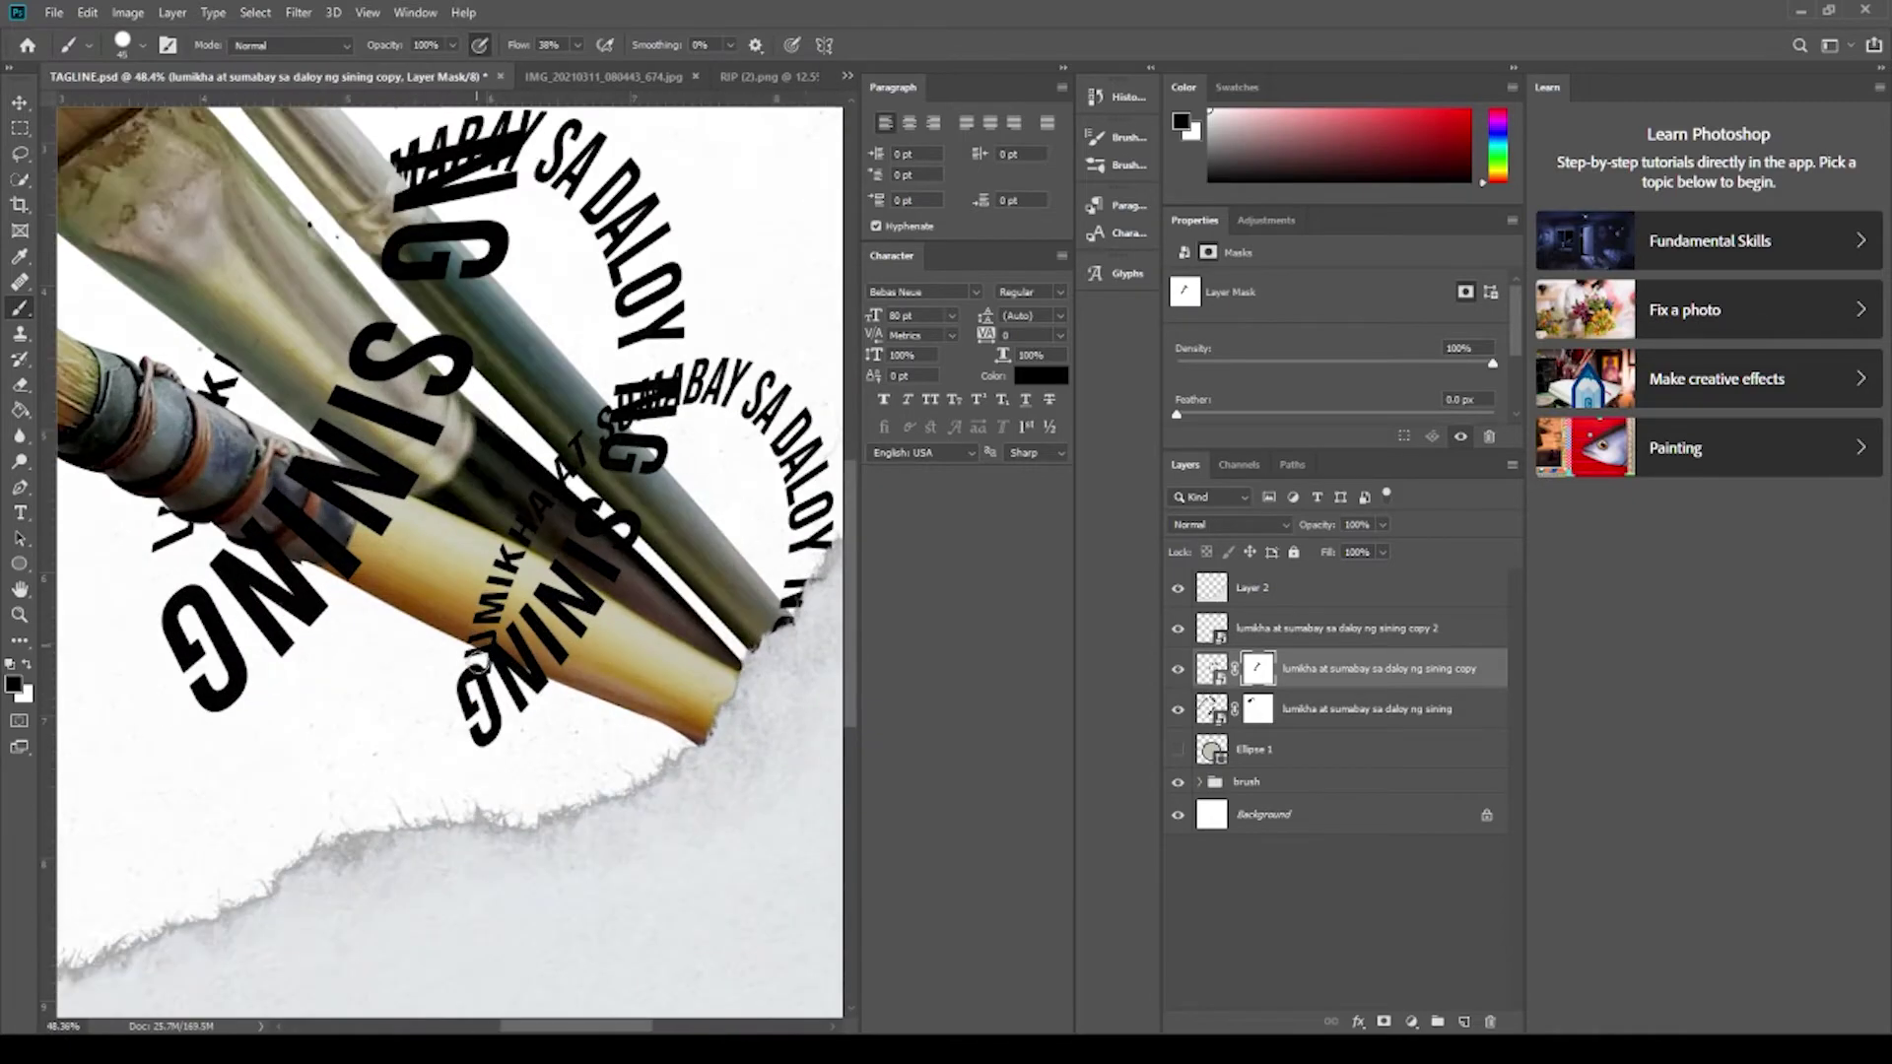
Add a layer mask to the smallest text copy and hide its letters over the brush handles.
scroll(549, 456, down, 3)
click(1360, 628)
click(1383, 1022)
scroll(641, 523, up, 2)
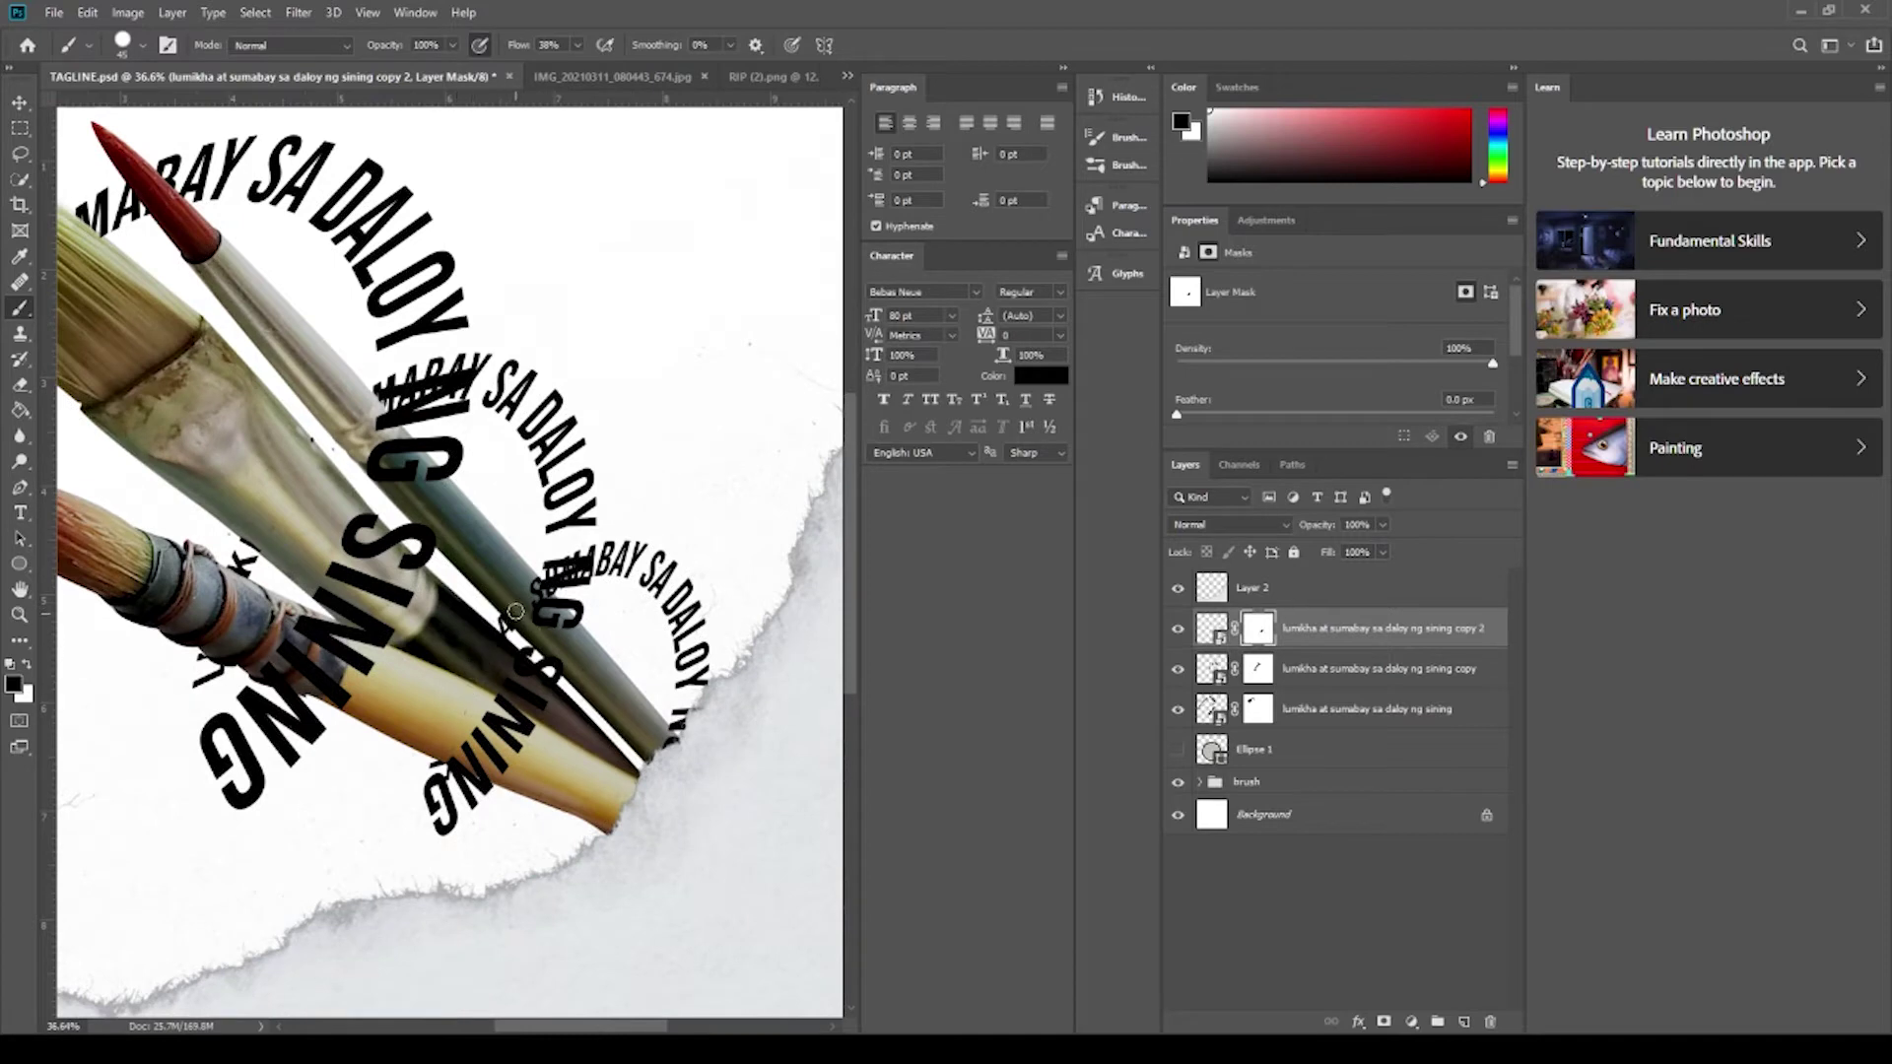
scroll(308, 515, down, 3)
scroll(308, 514, up, 2)
Hide the smallest text copy and touch up the middle copy's mask around the brushes.
click(1177, 628)
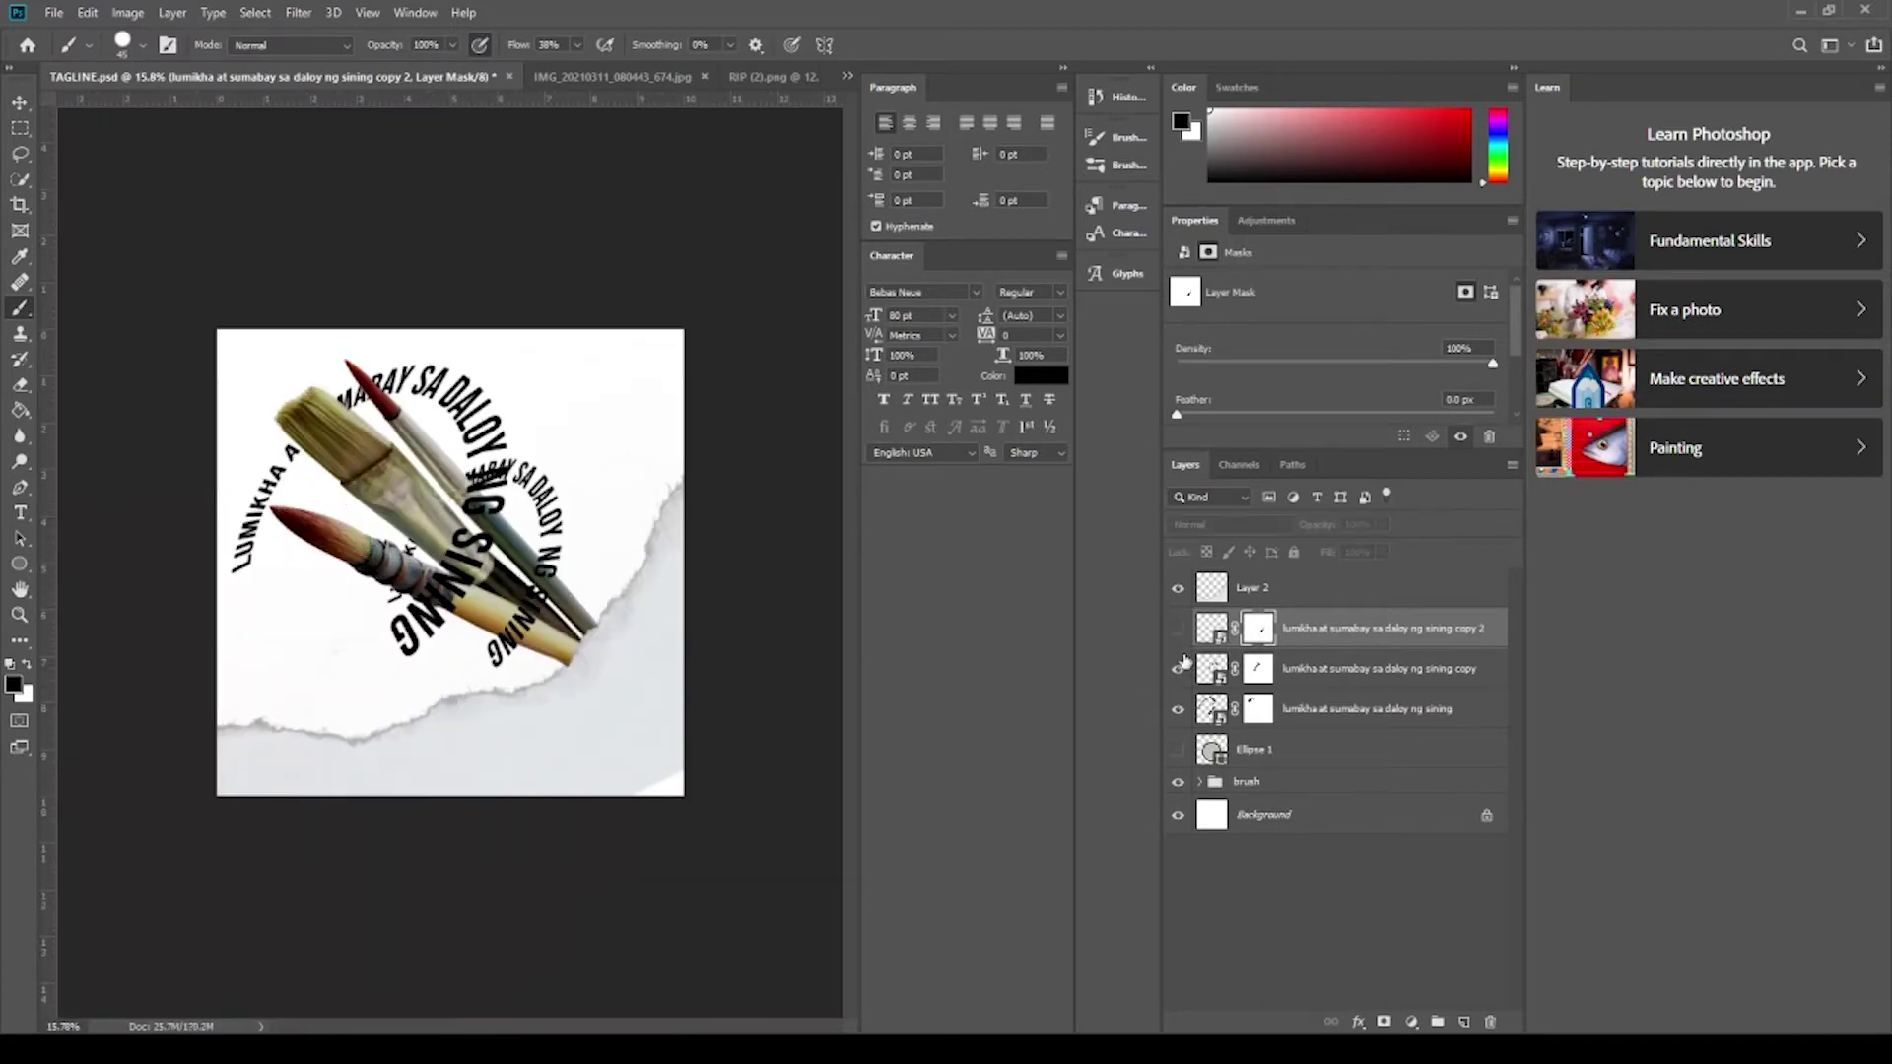
click(1257, 668)
scroll(642, 478, up, 4)
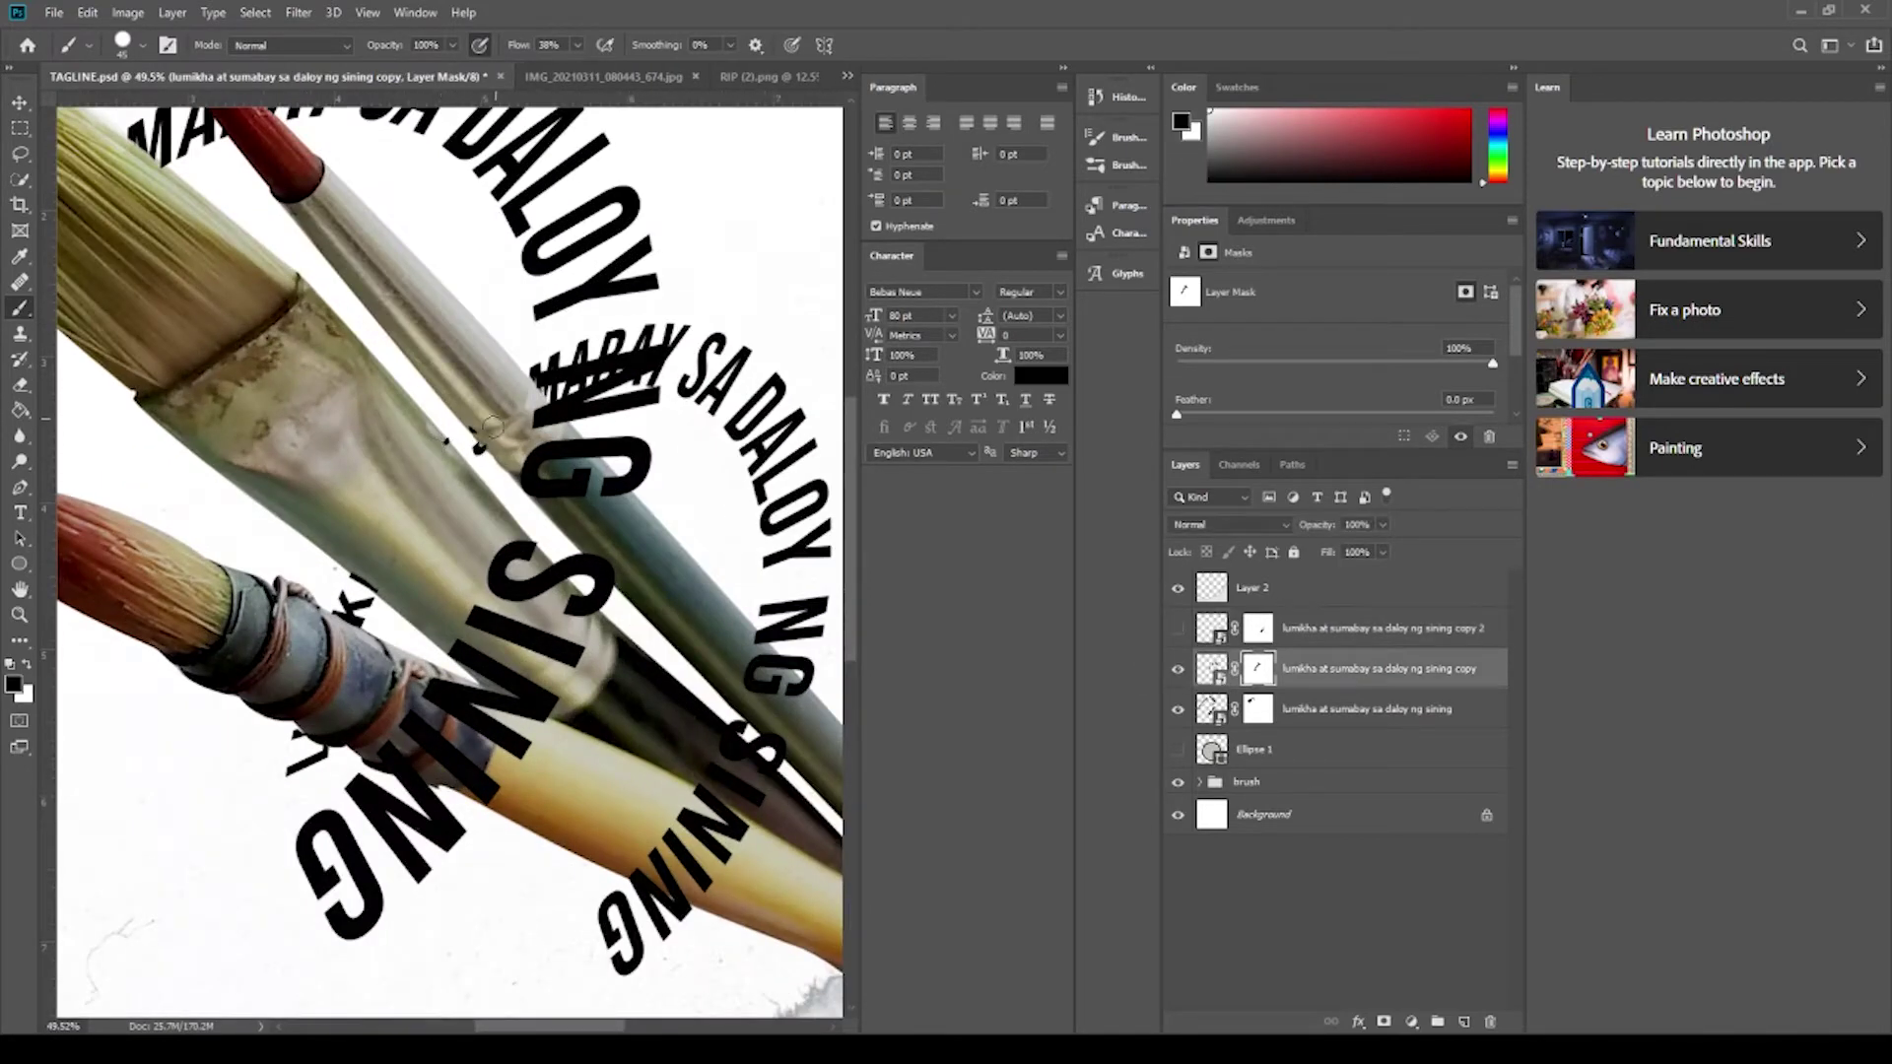
scroll(473, 449, down, 2)
Set the middle text copy to 64% opacity, show the smallest copy again and set it to 40% opacity.
click(1212, 668)
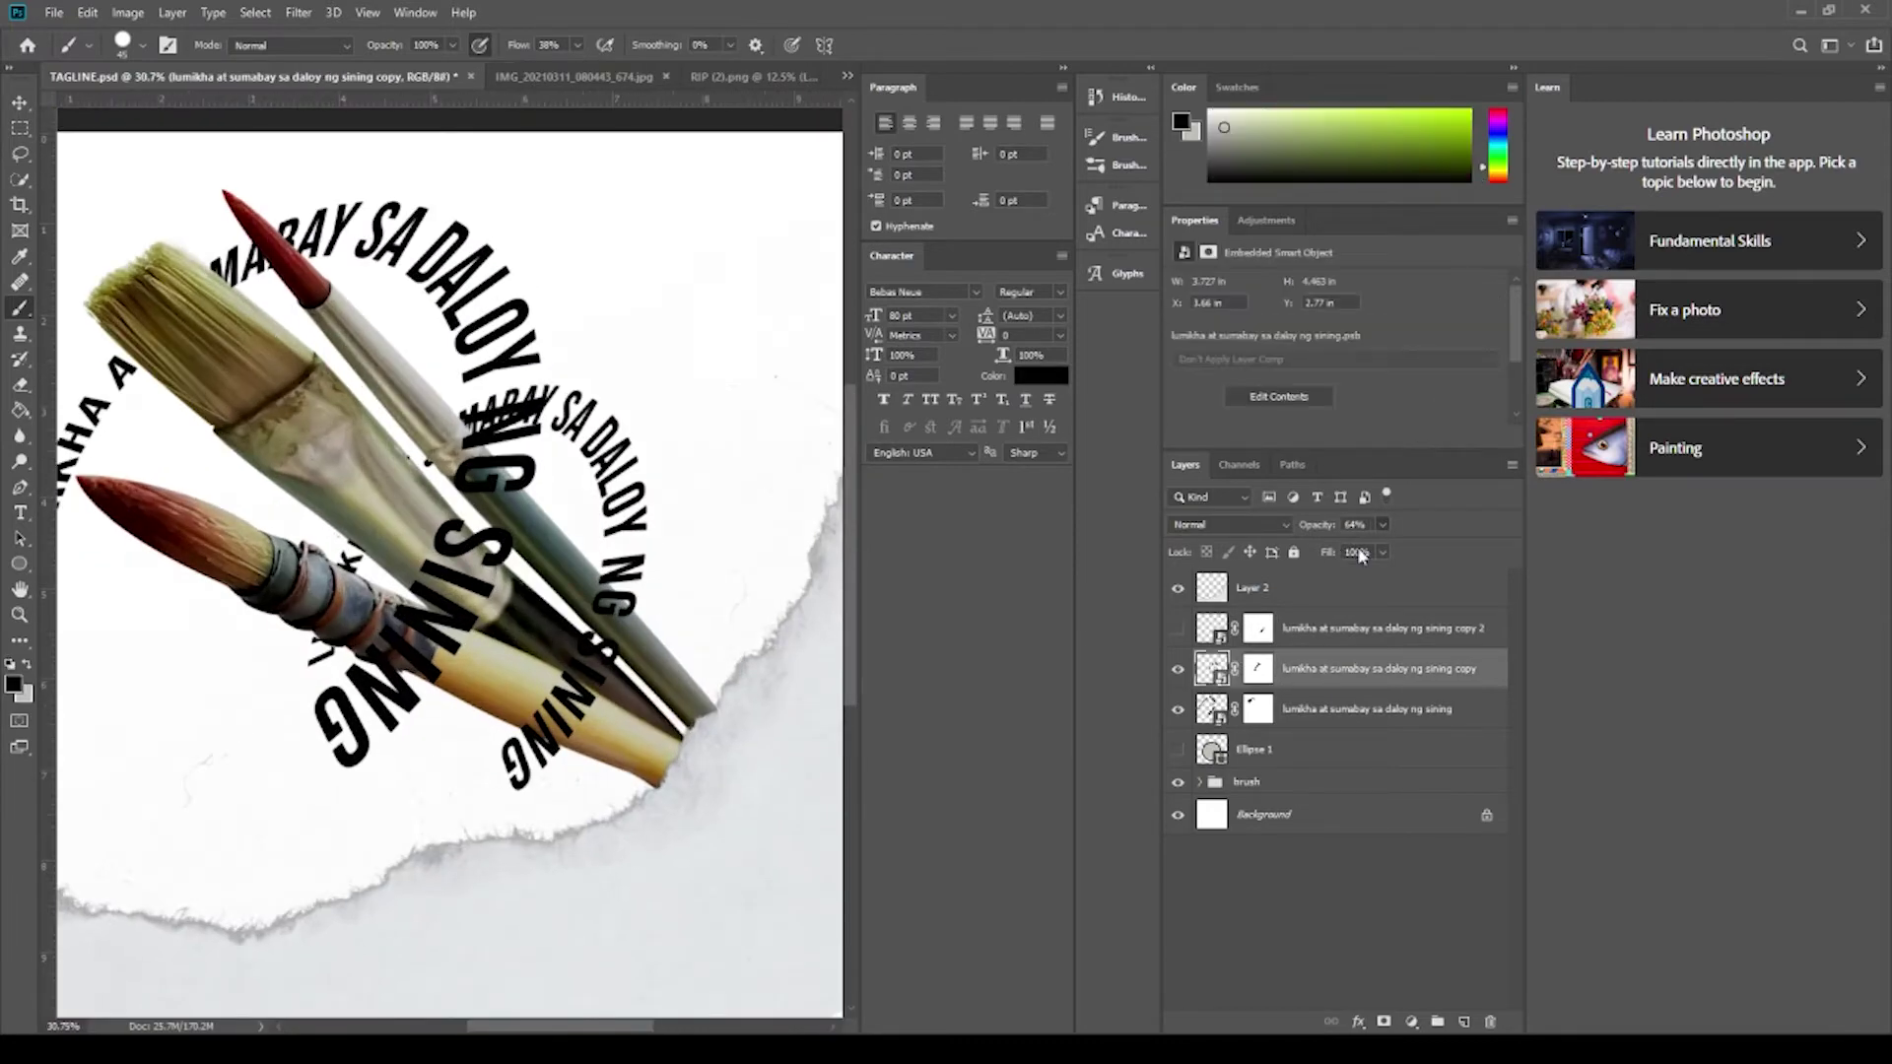
click(1178, 627)
click(1380, 628)
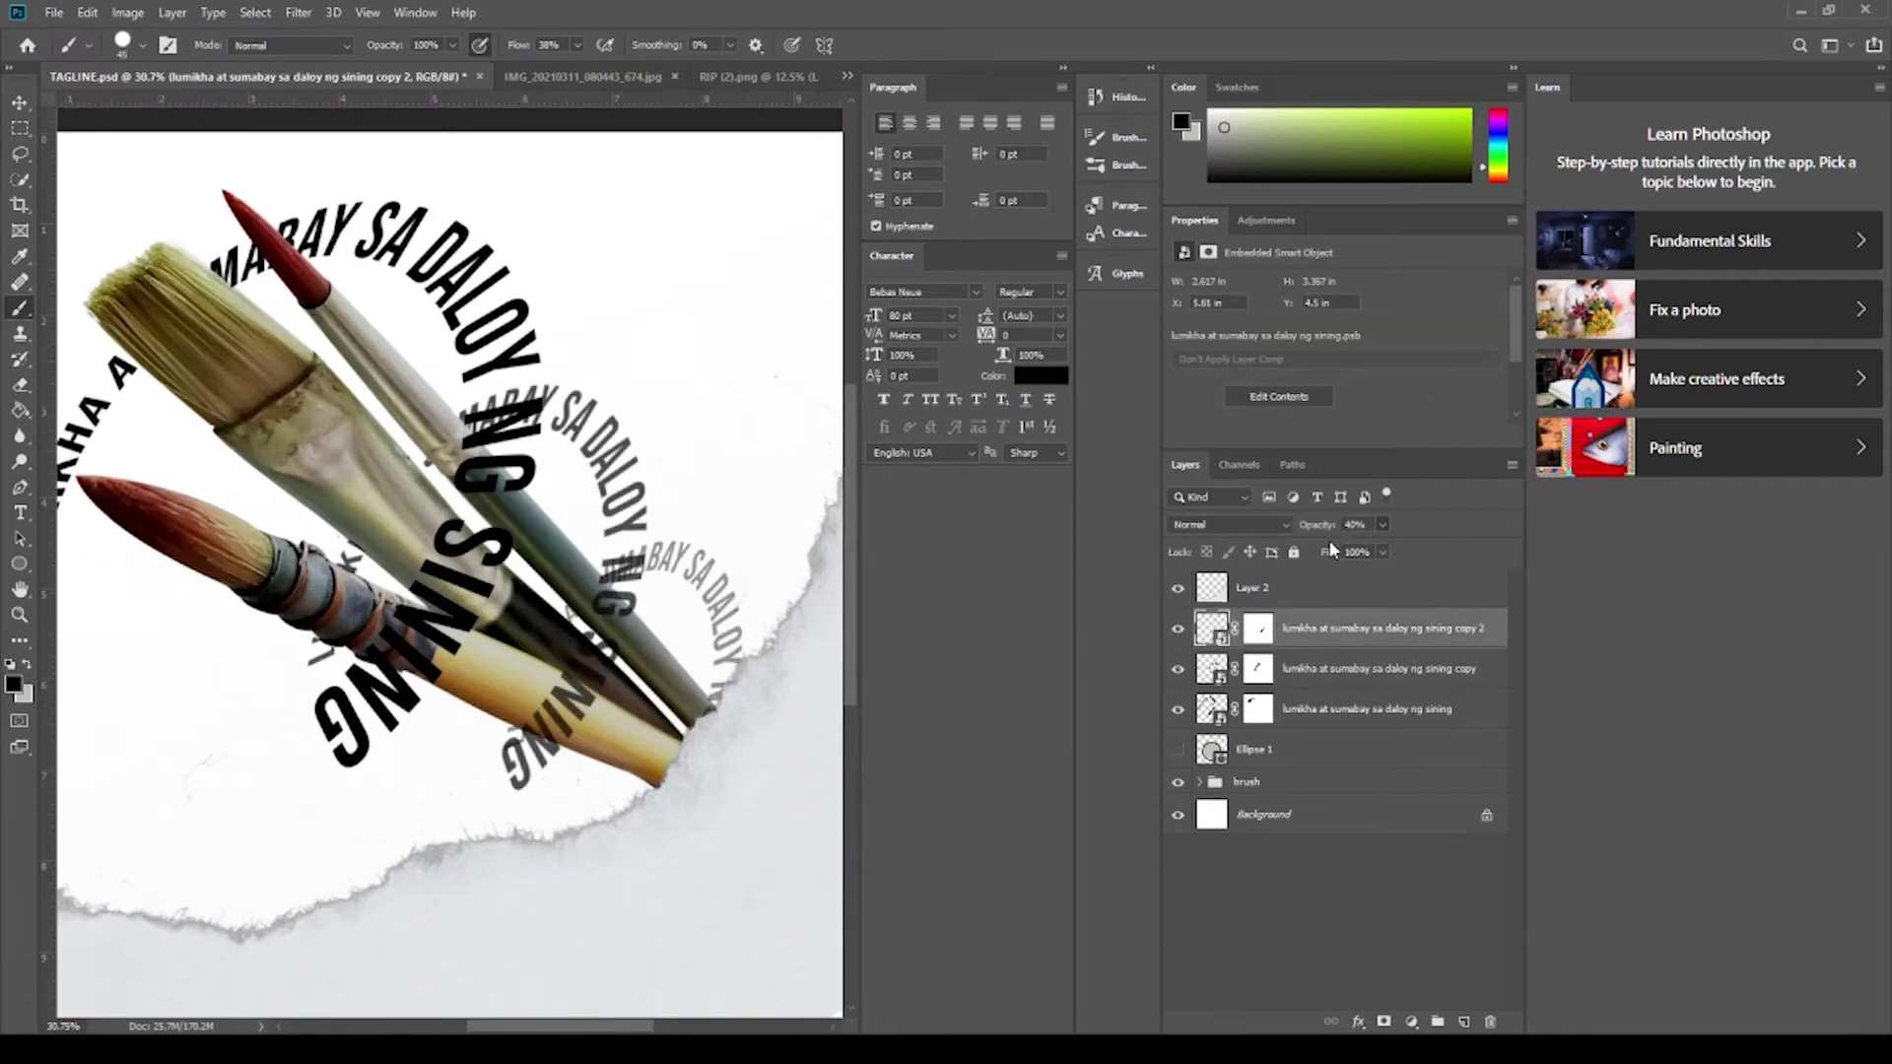
Rename the torn-paper layer as paper and clip a new black-filled layer to it.
scroll(500, 508, down, 2)
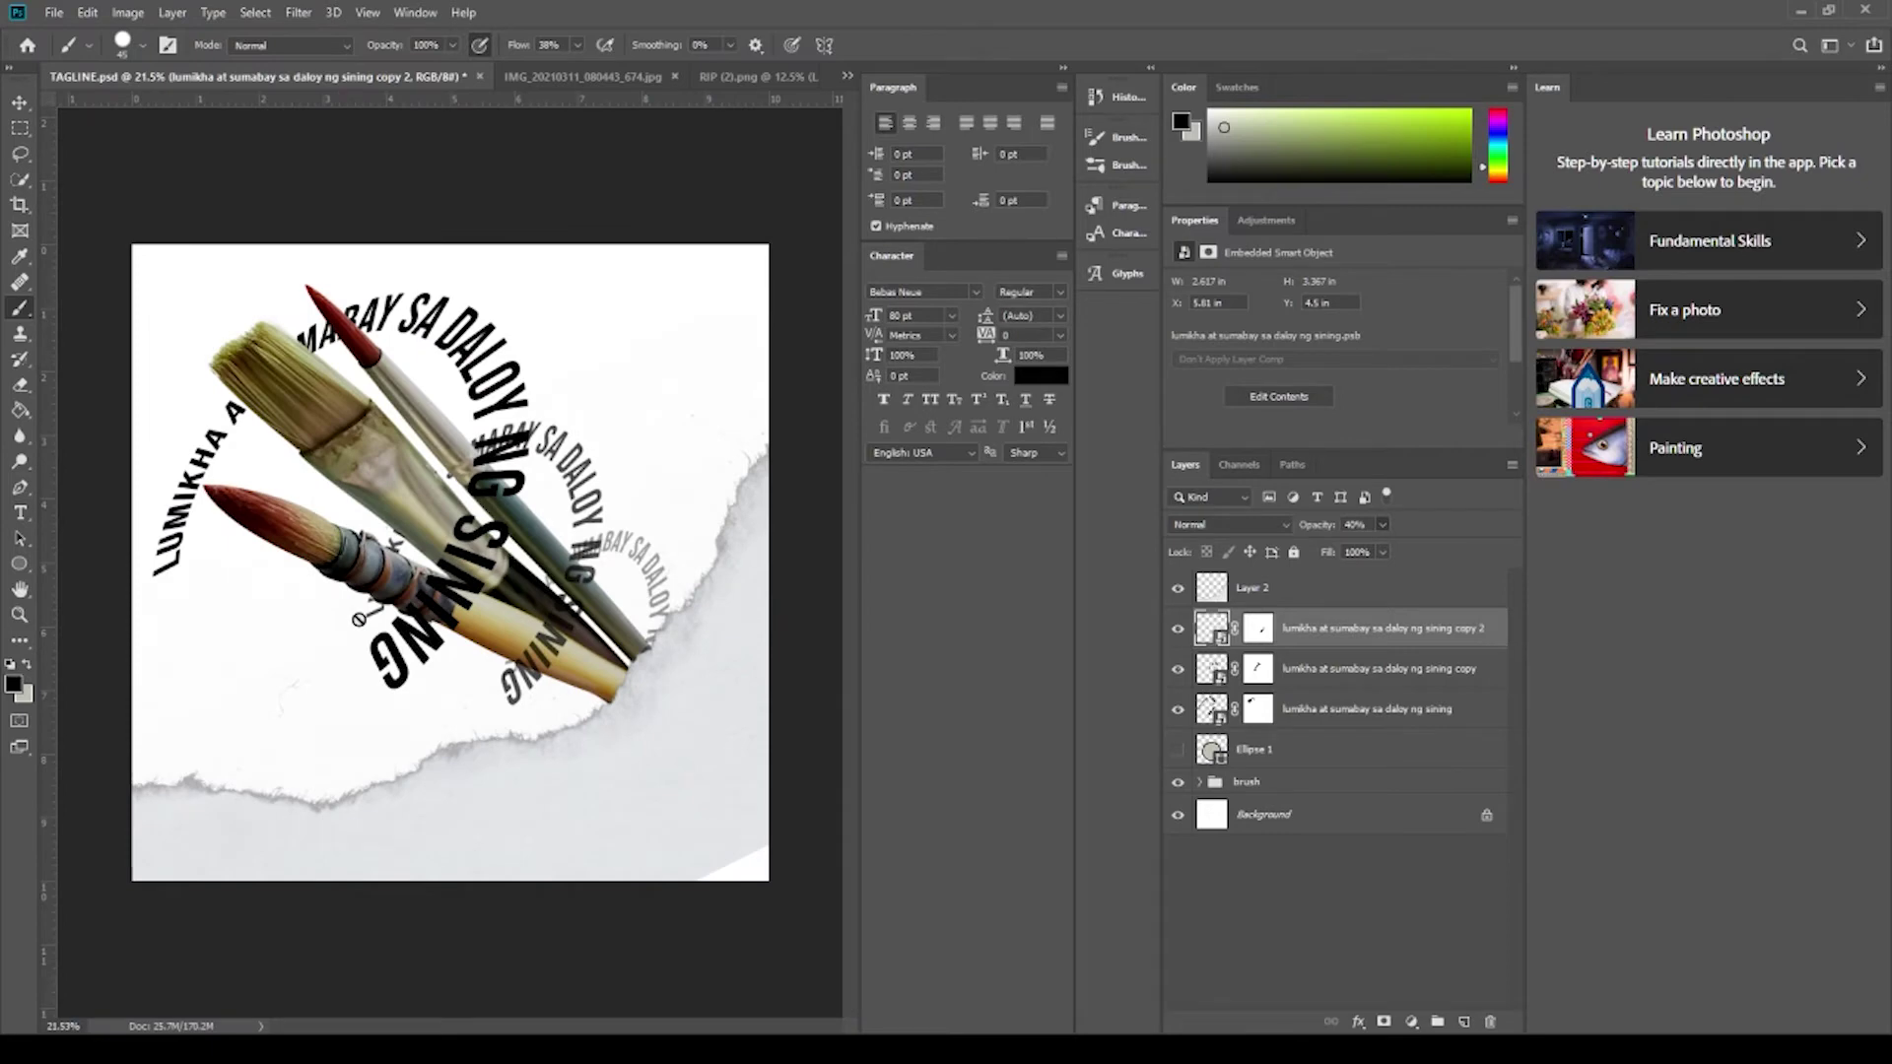
scroll(361, 620, down, 1)
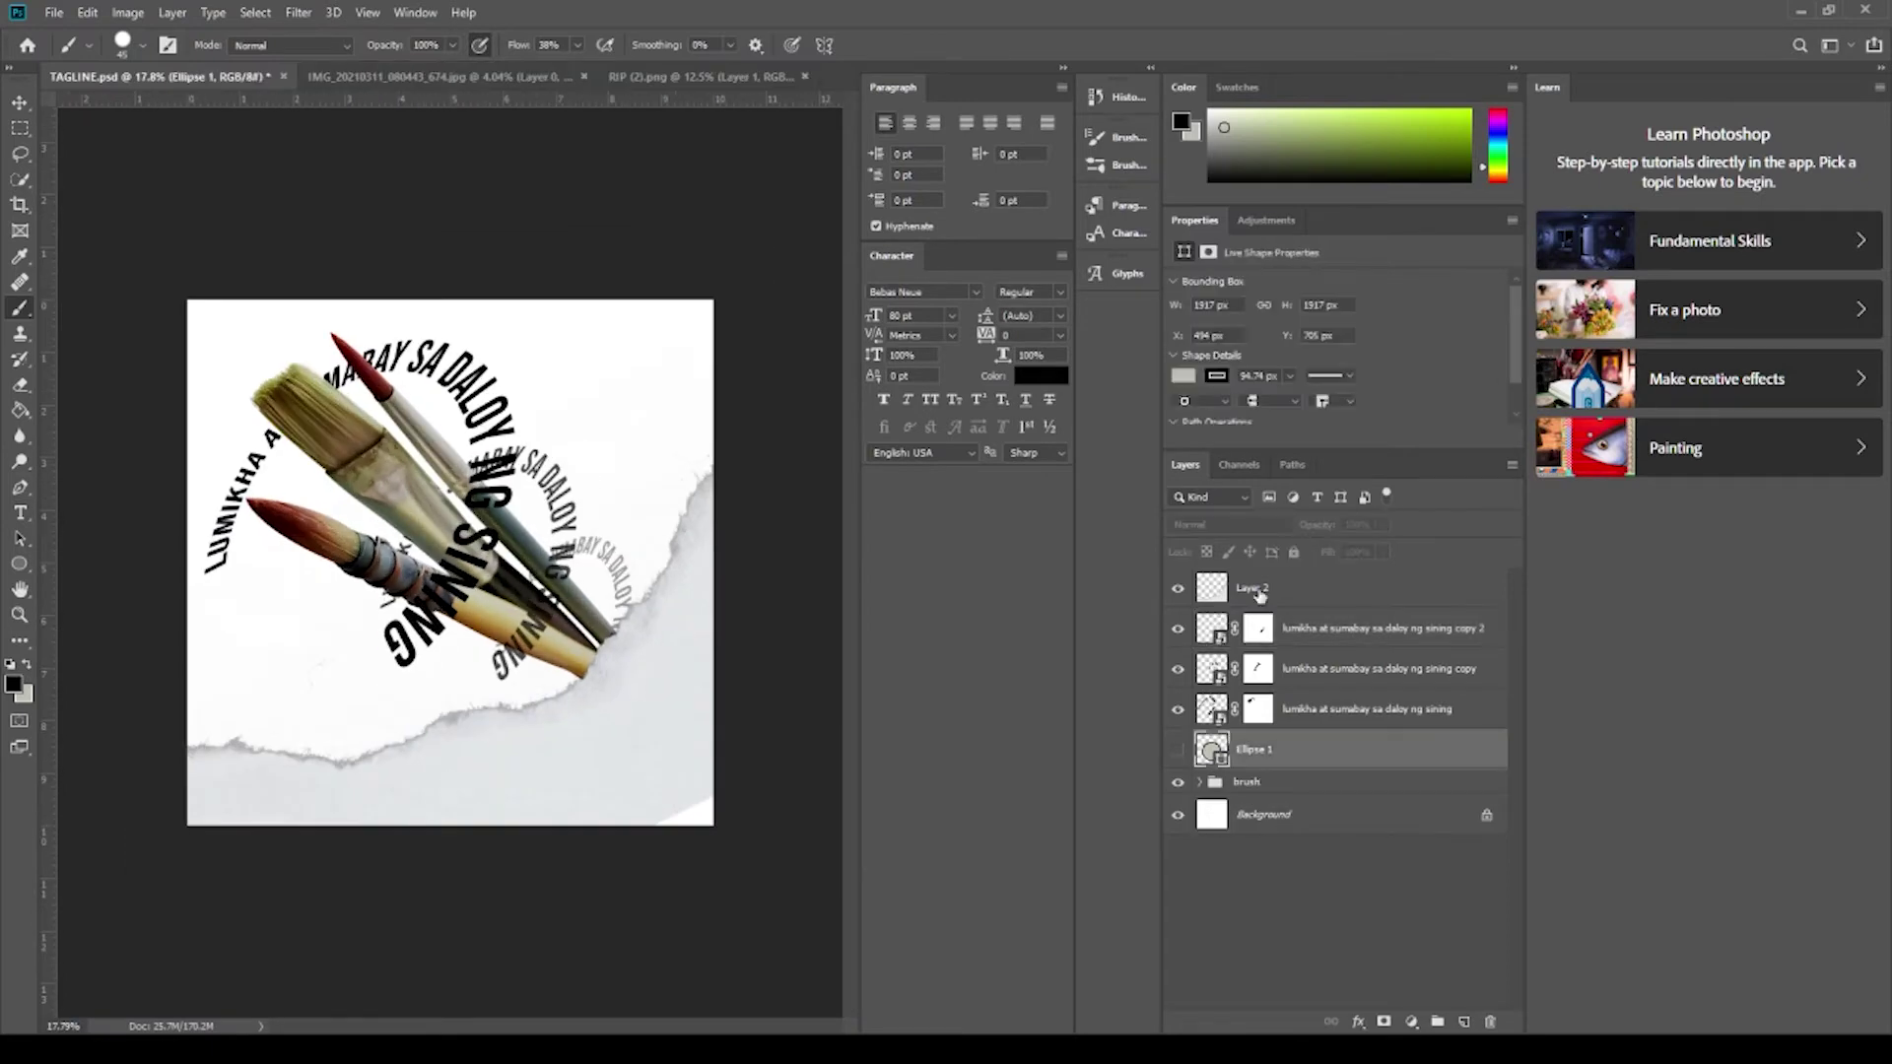
click(1260, 591)
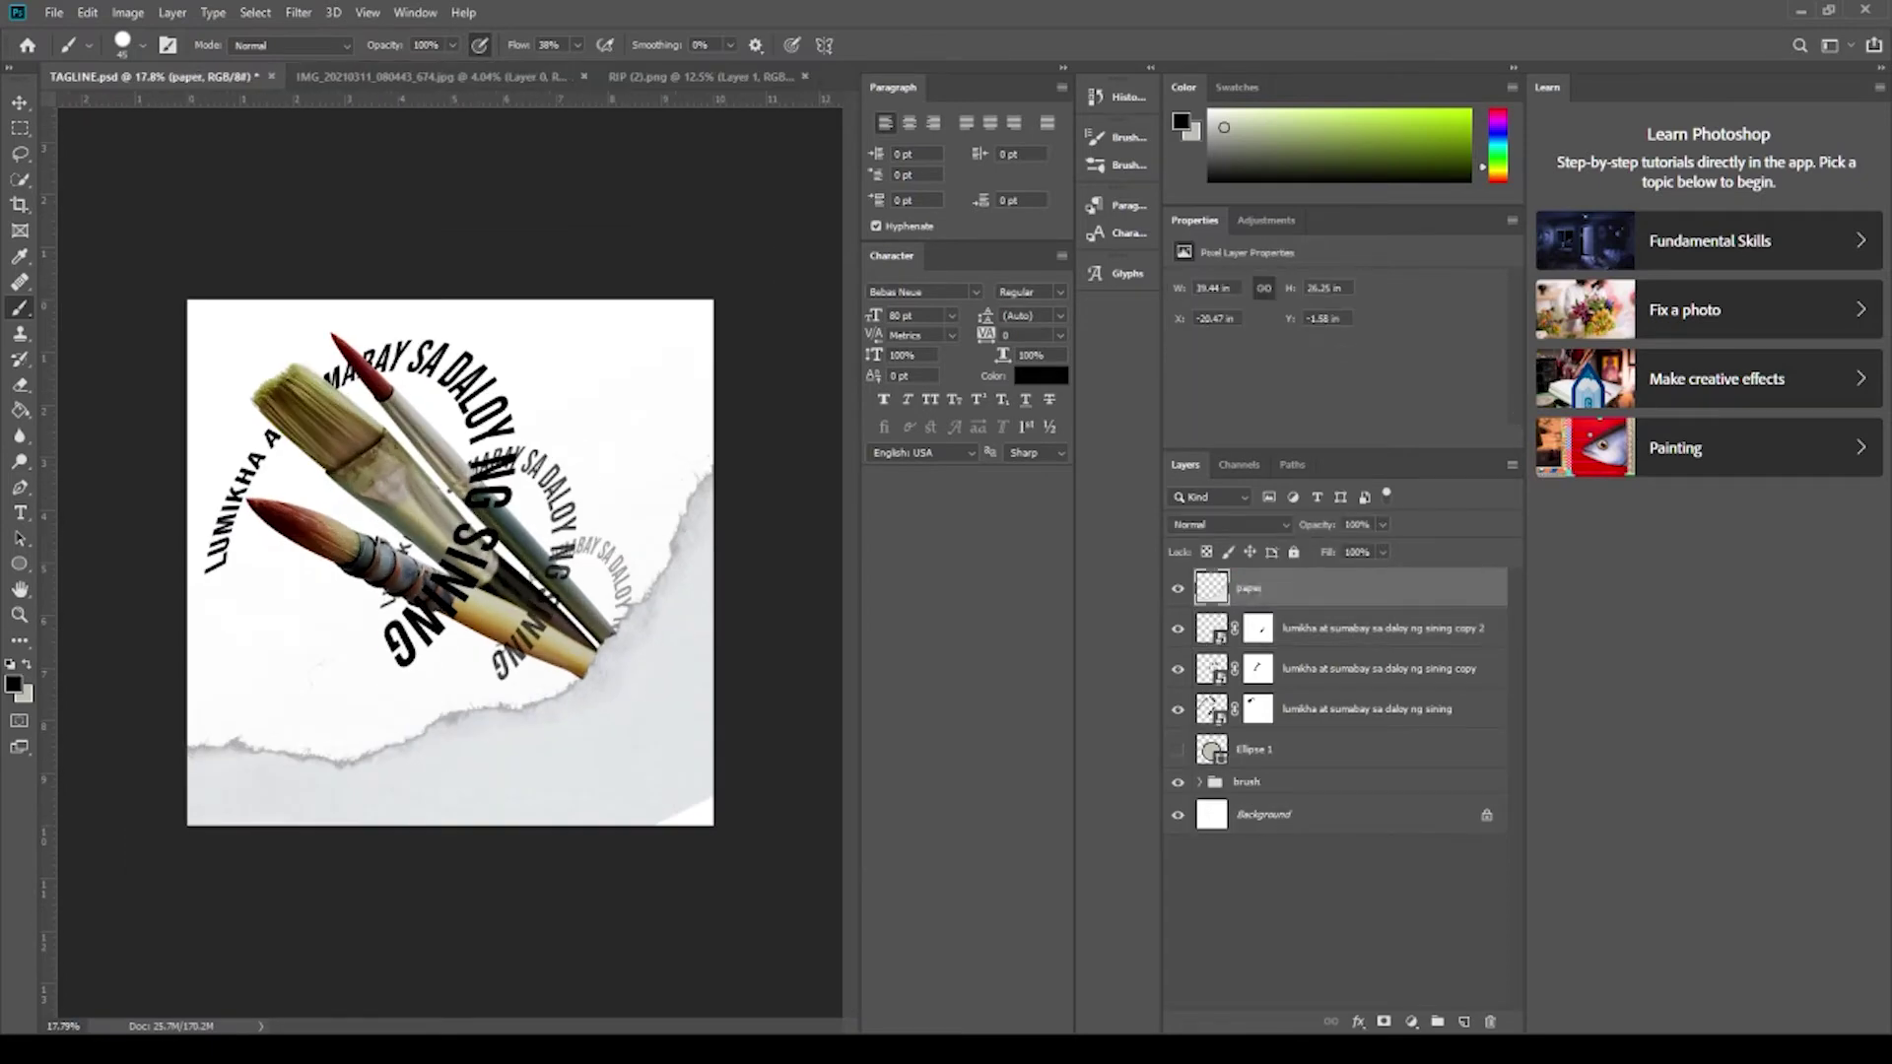
key(ctrl+shift+alt+n)
key(ctrl+alt+g)
key(alt+BackSpace)
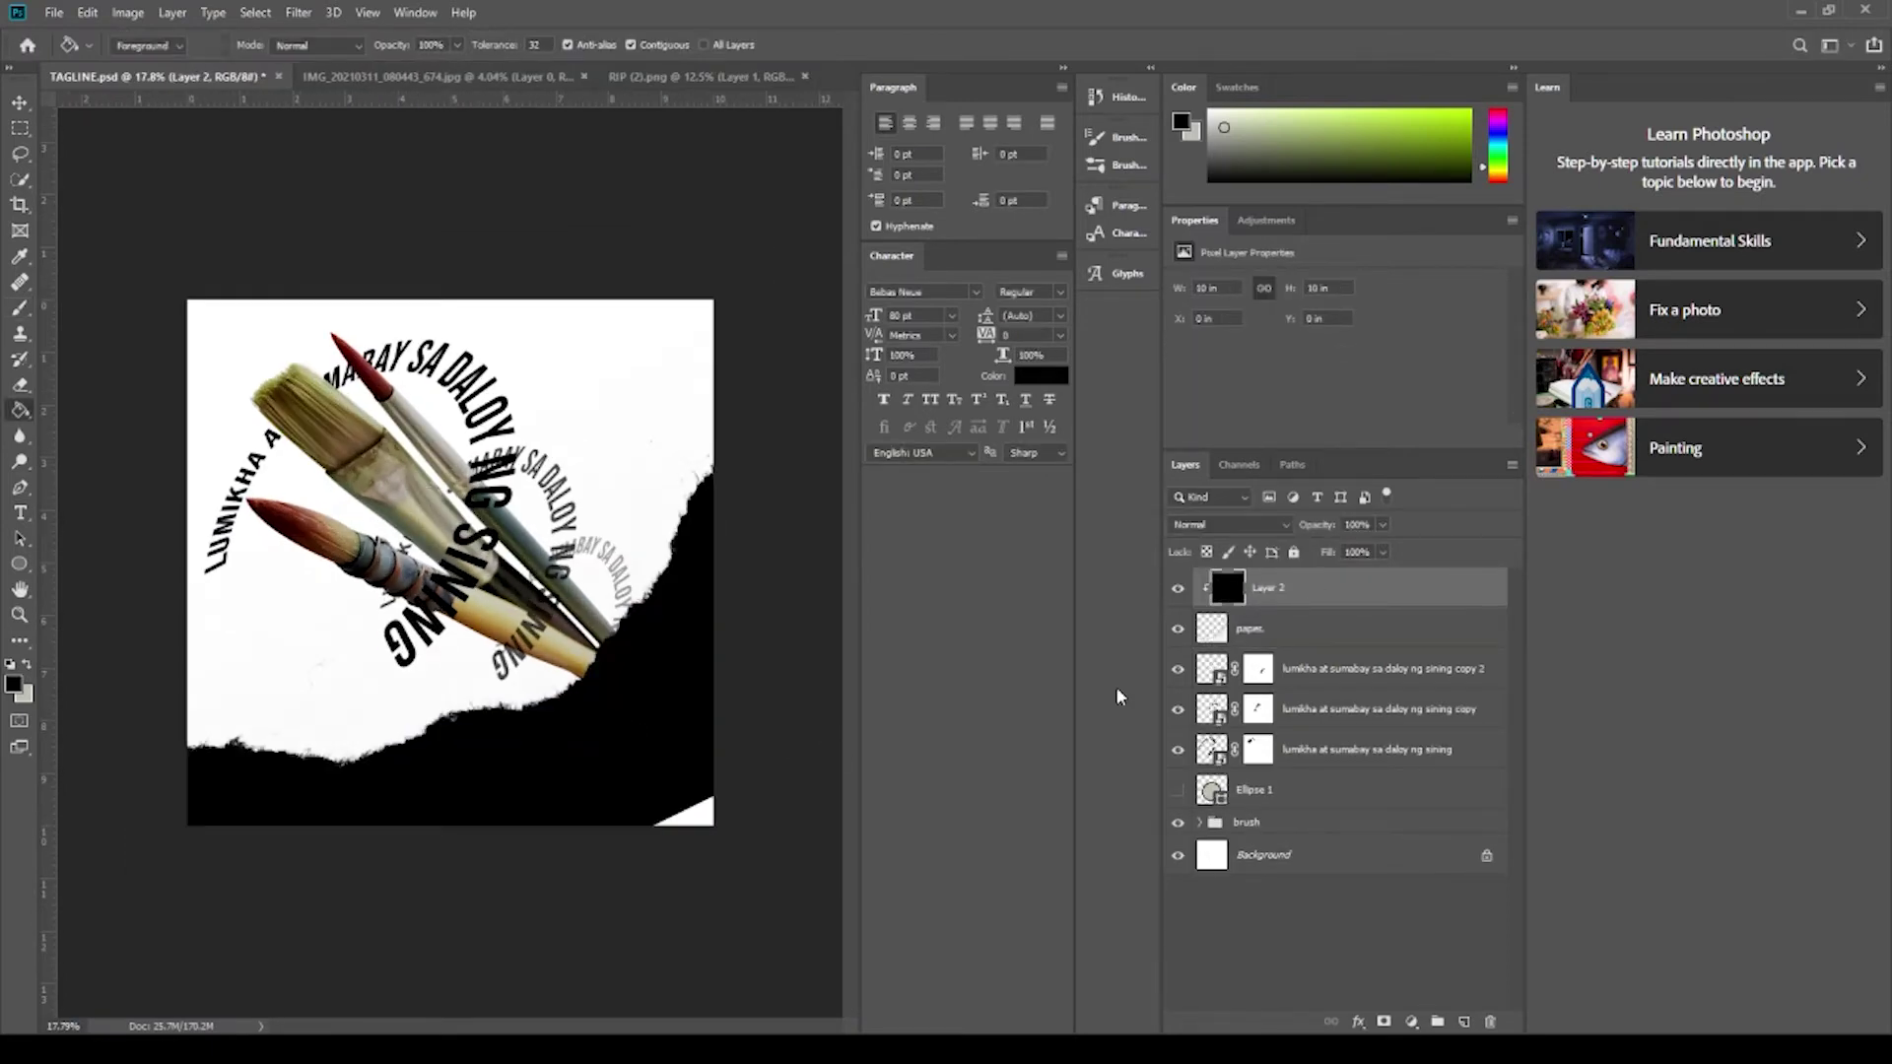
Enlarge the torn-paper layer to about 60.26 × 40.79 in and reposition its ragged edge across the lower canvas.
key(ctrl+t)
scroll(720, 772, down, 4)
drag(667, 857, 695, 897)
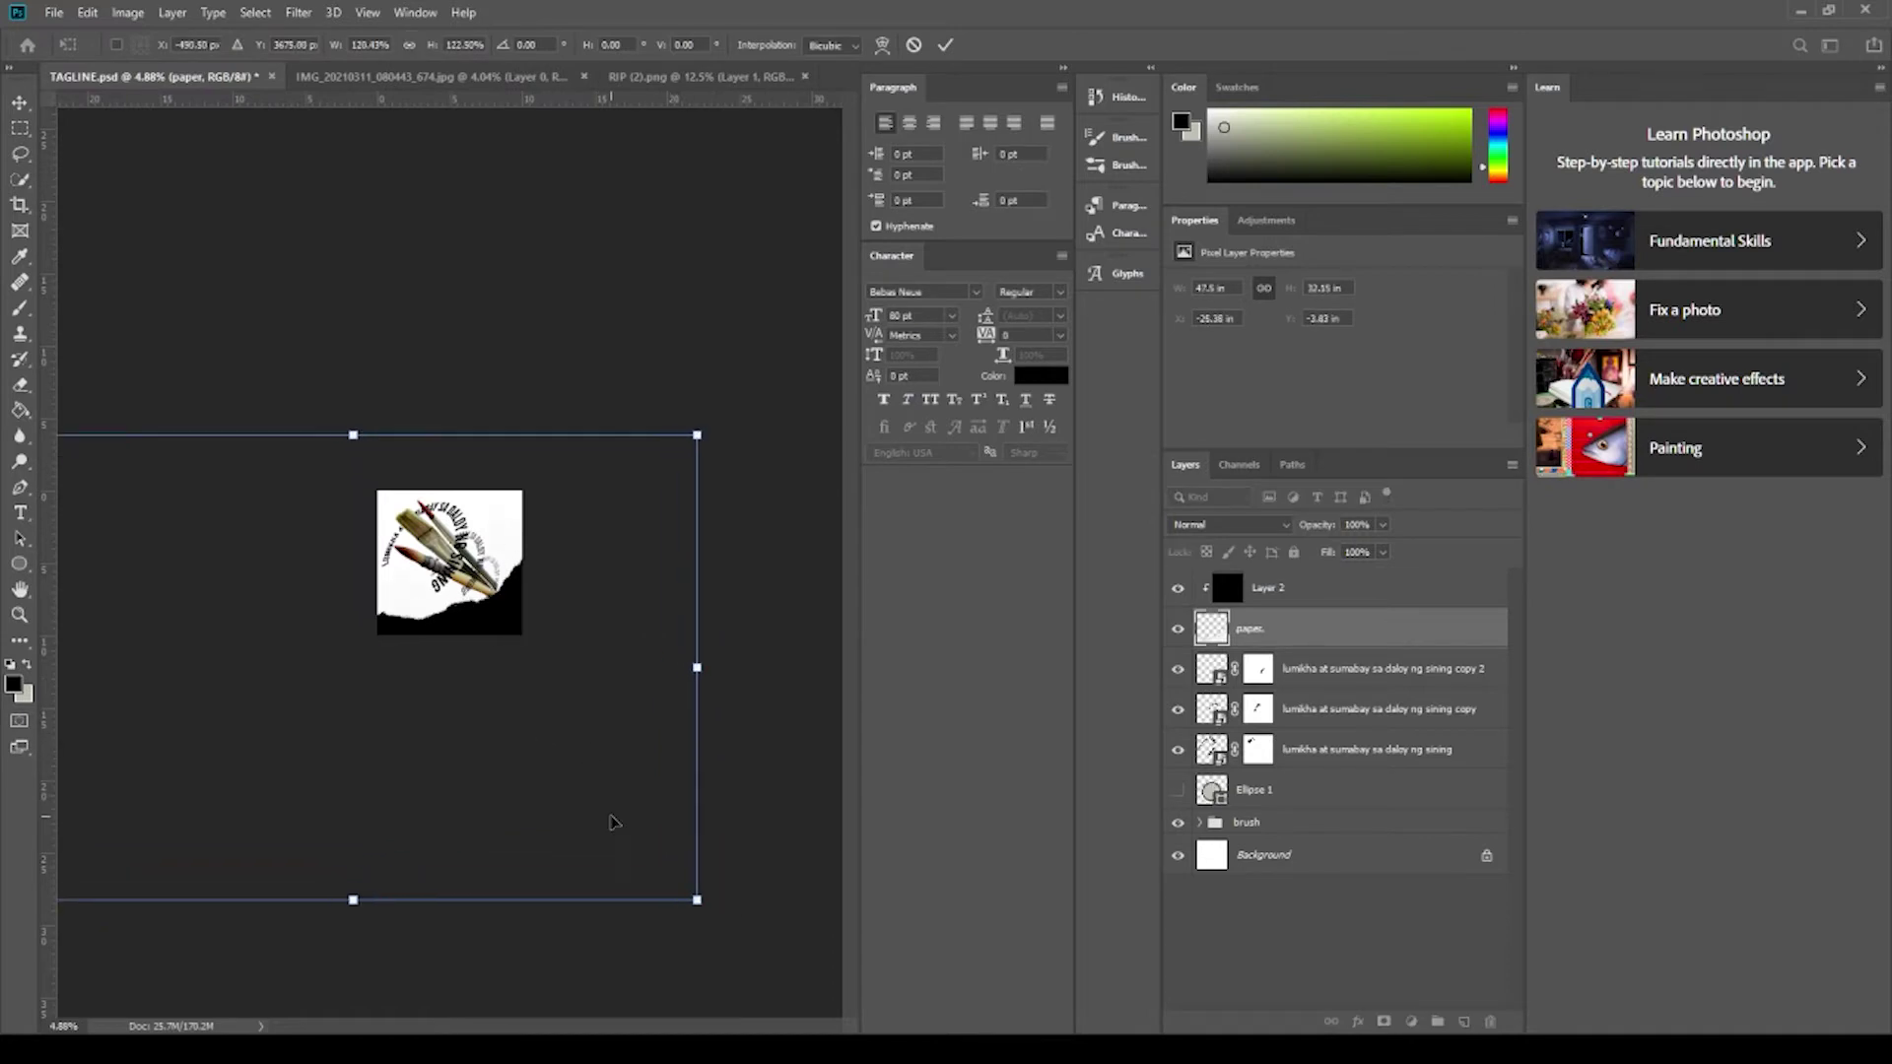
scroll(617, 749, up, 2)
scroll(621, 676, down, 1)
drag(680, 769, 697, 790)
scroll(549, 878, up, 3)
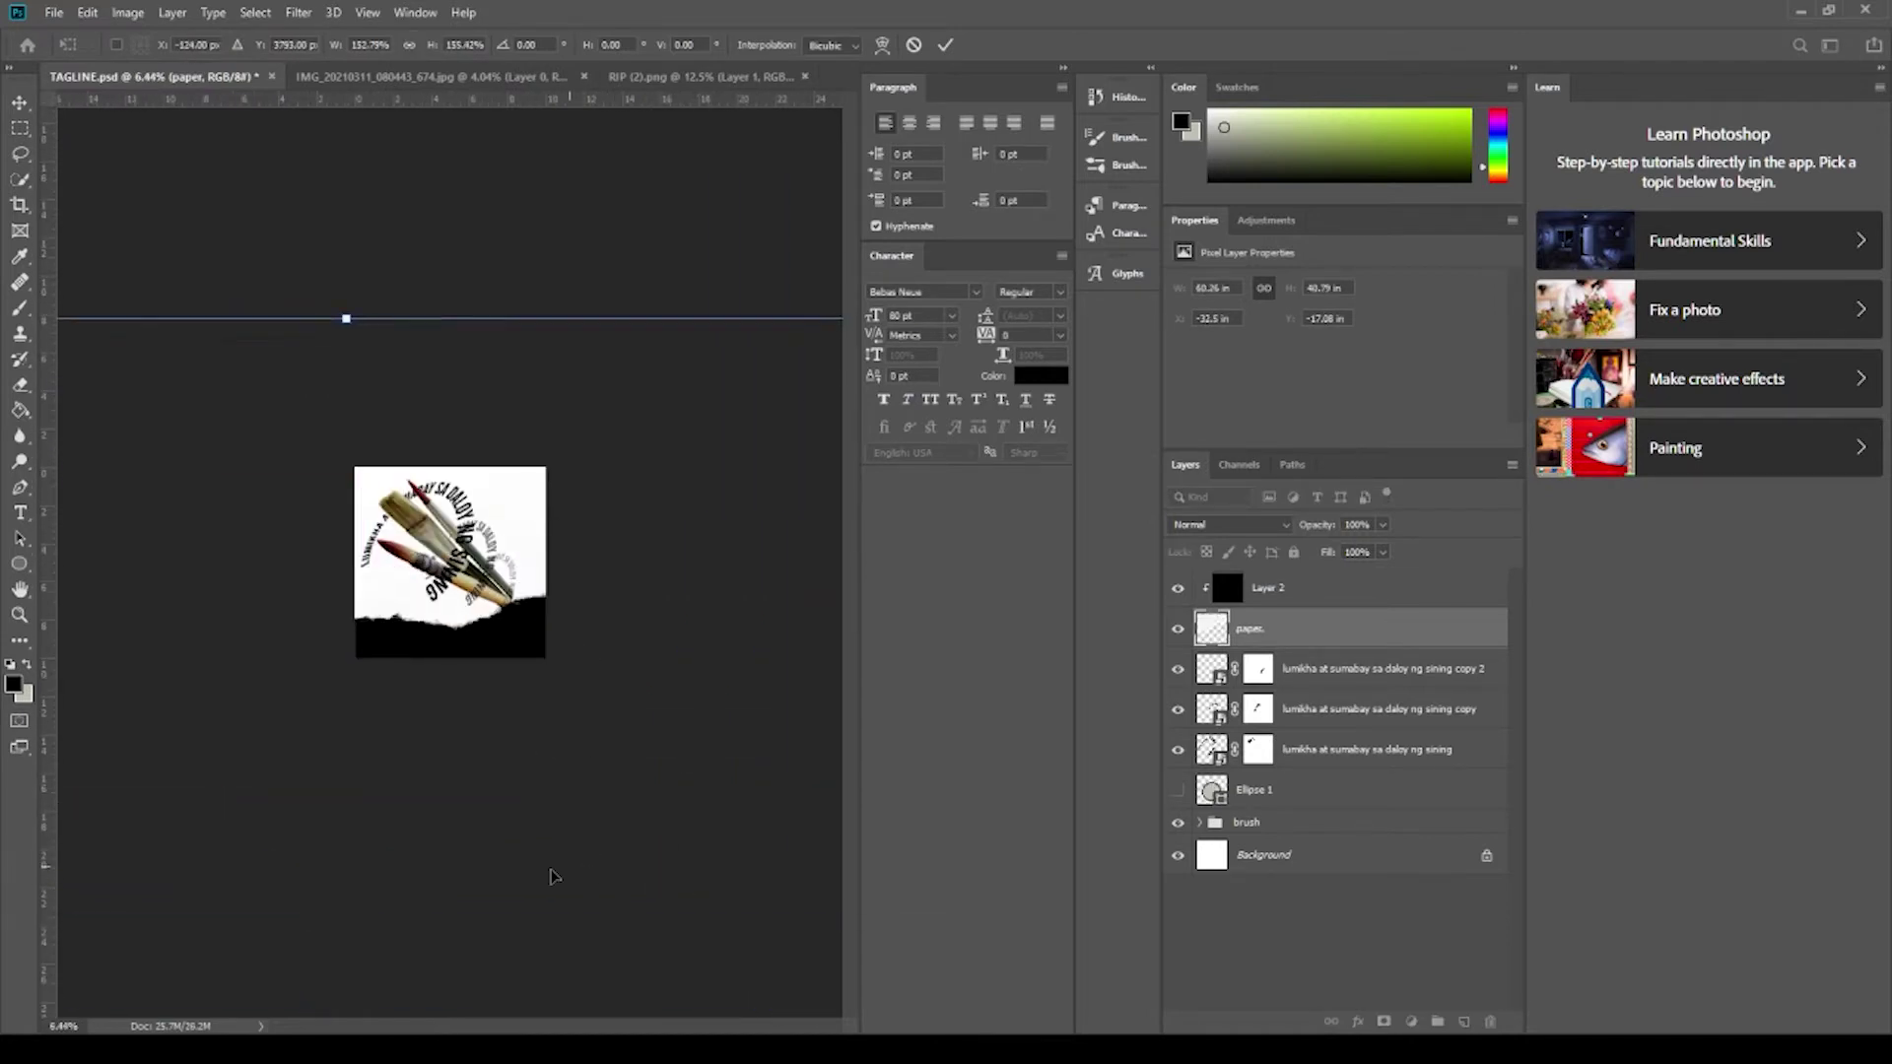
key(Return)
key(g)
key(ctrl+plus)
key(ctrl+plus)
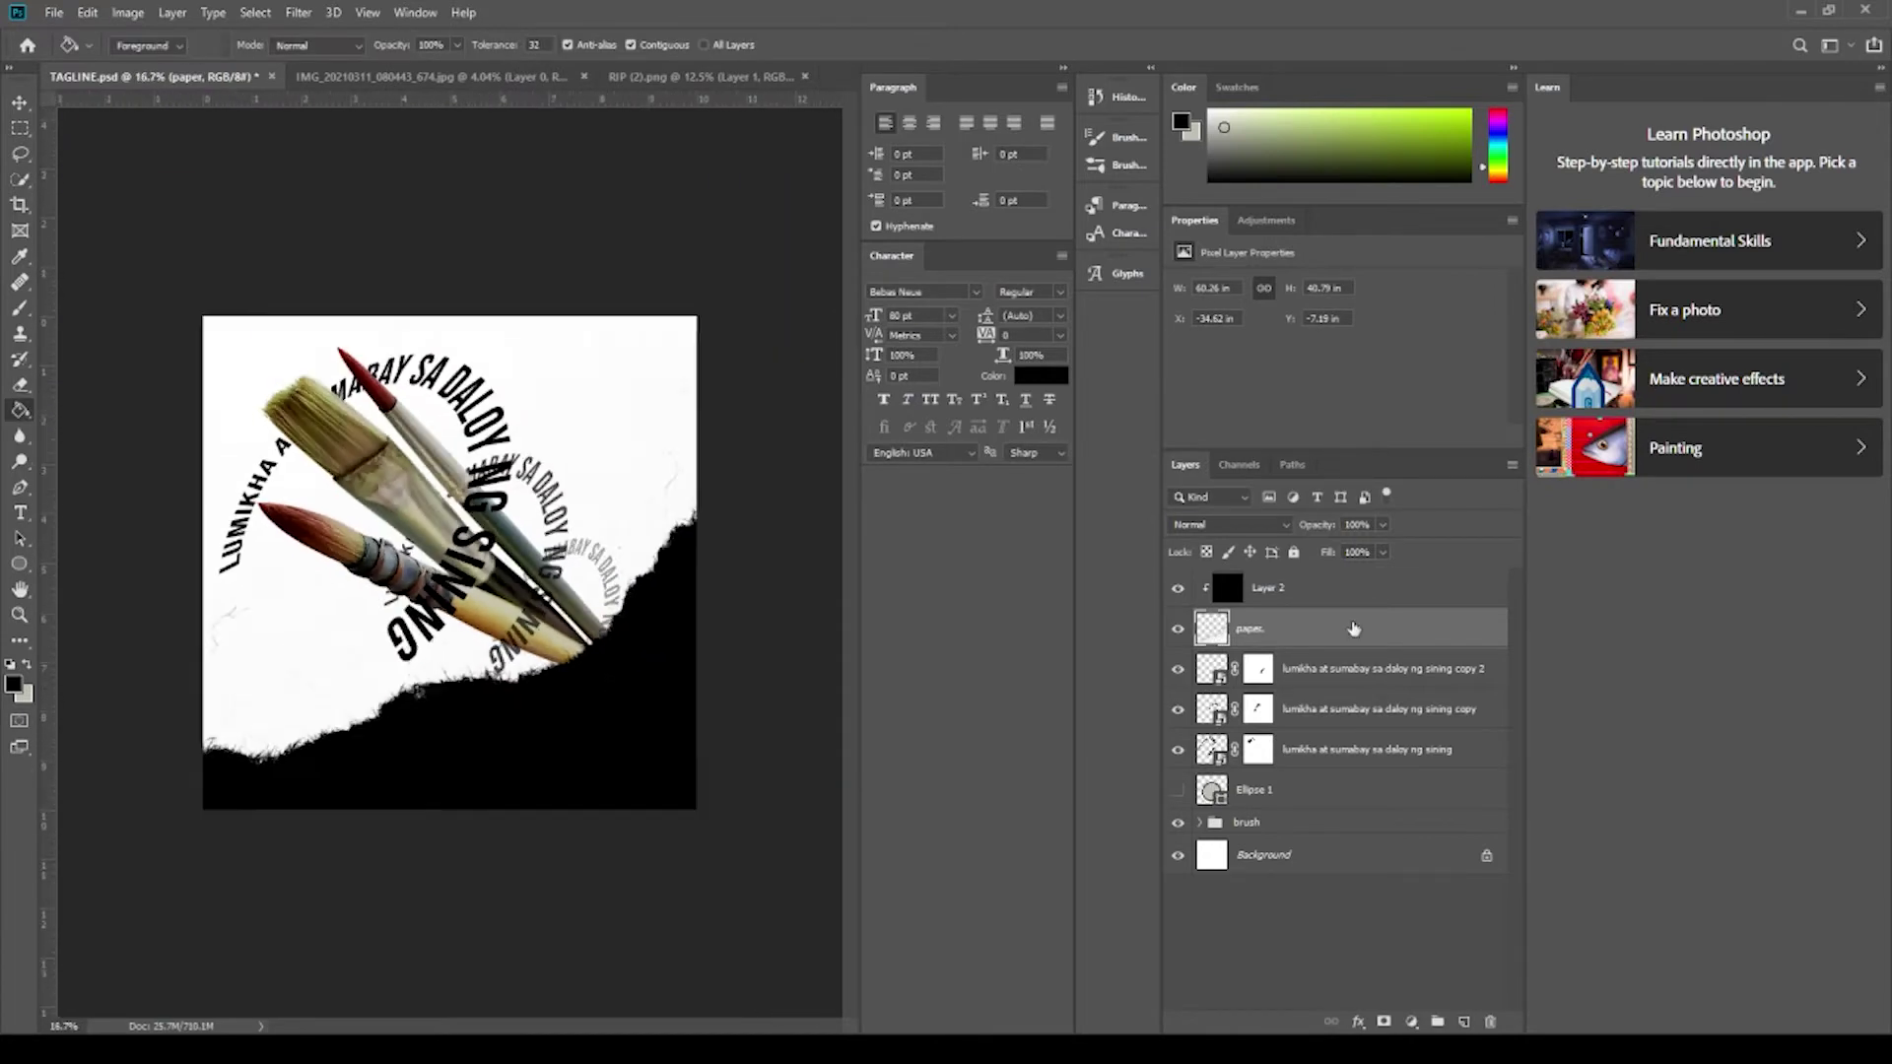
Bring the AU_FG_Texture-5.jpg image into TAGLINE.psd, clipped above the black fill layer, and scale it to 249.32%.
click(1282, 587)
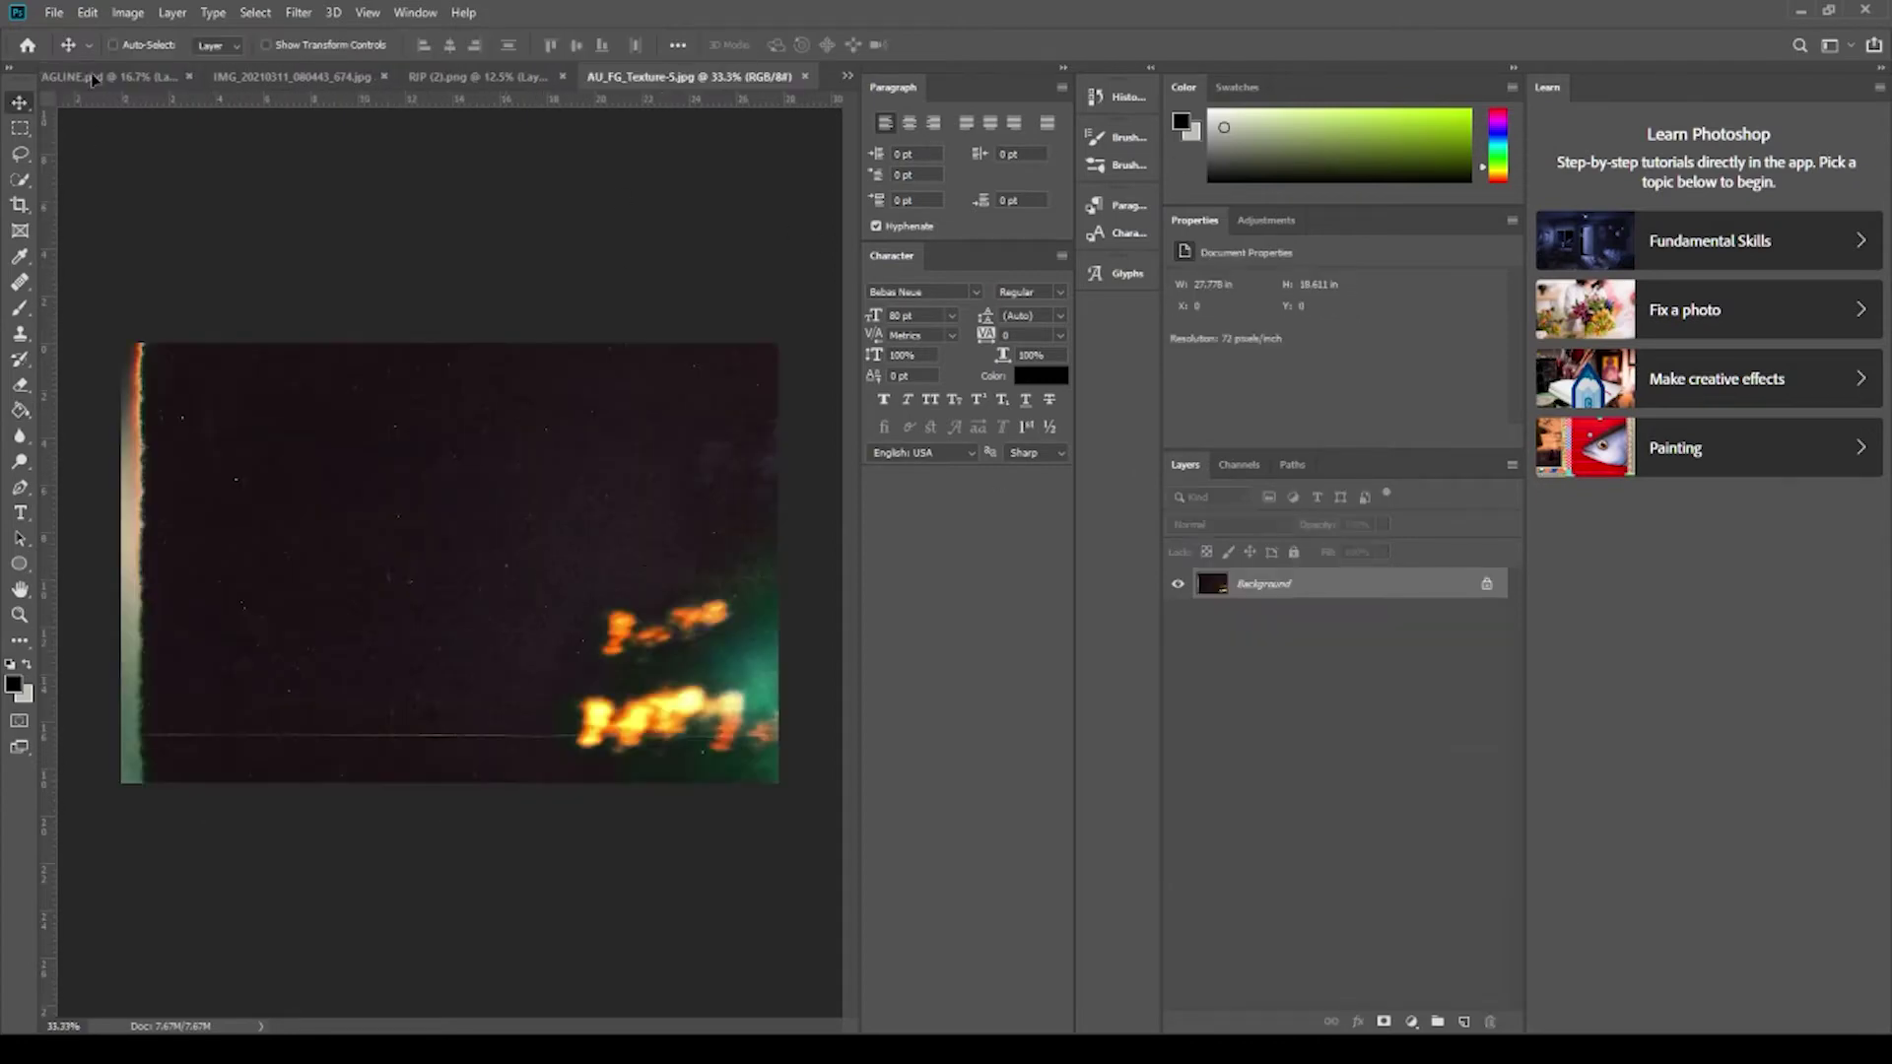
drag(454, 552, 315, 628)
key(ctrl+t)
scroll(314, 628, up, 1)
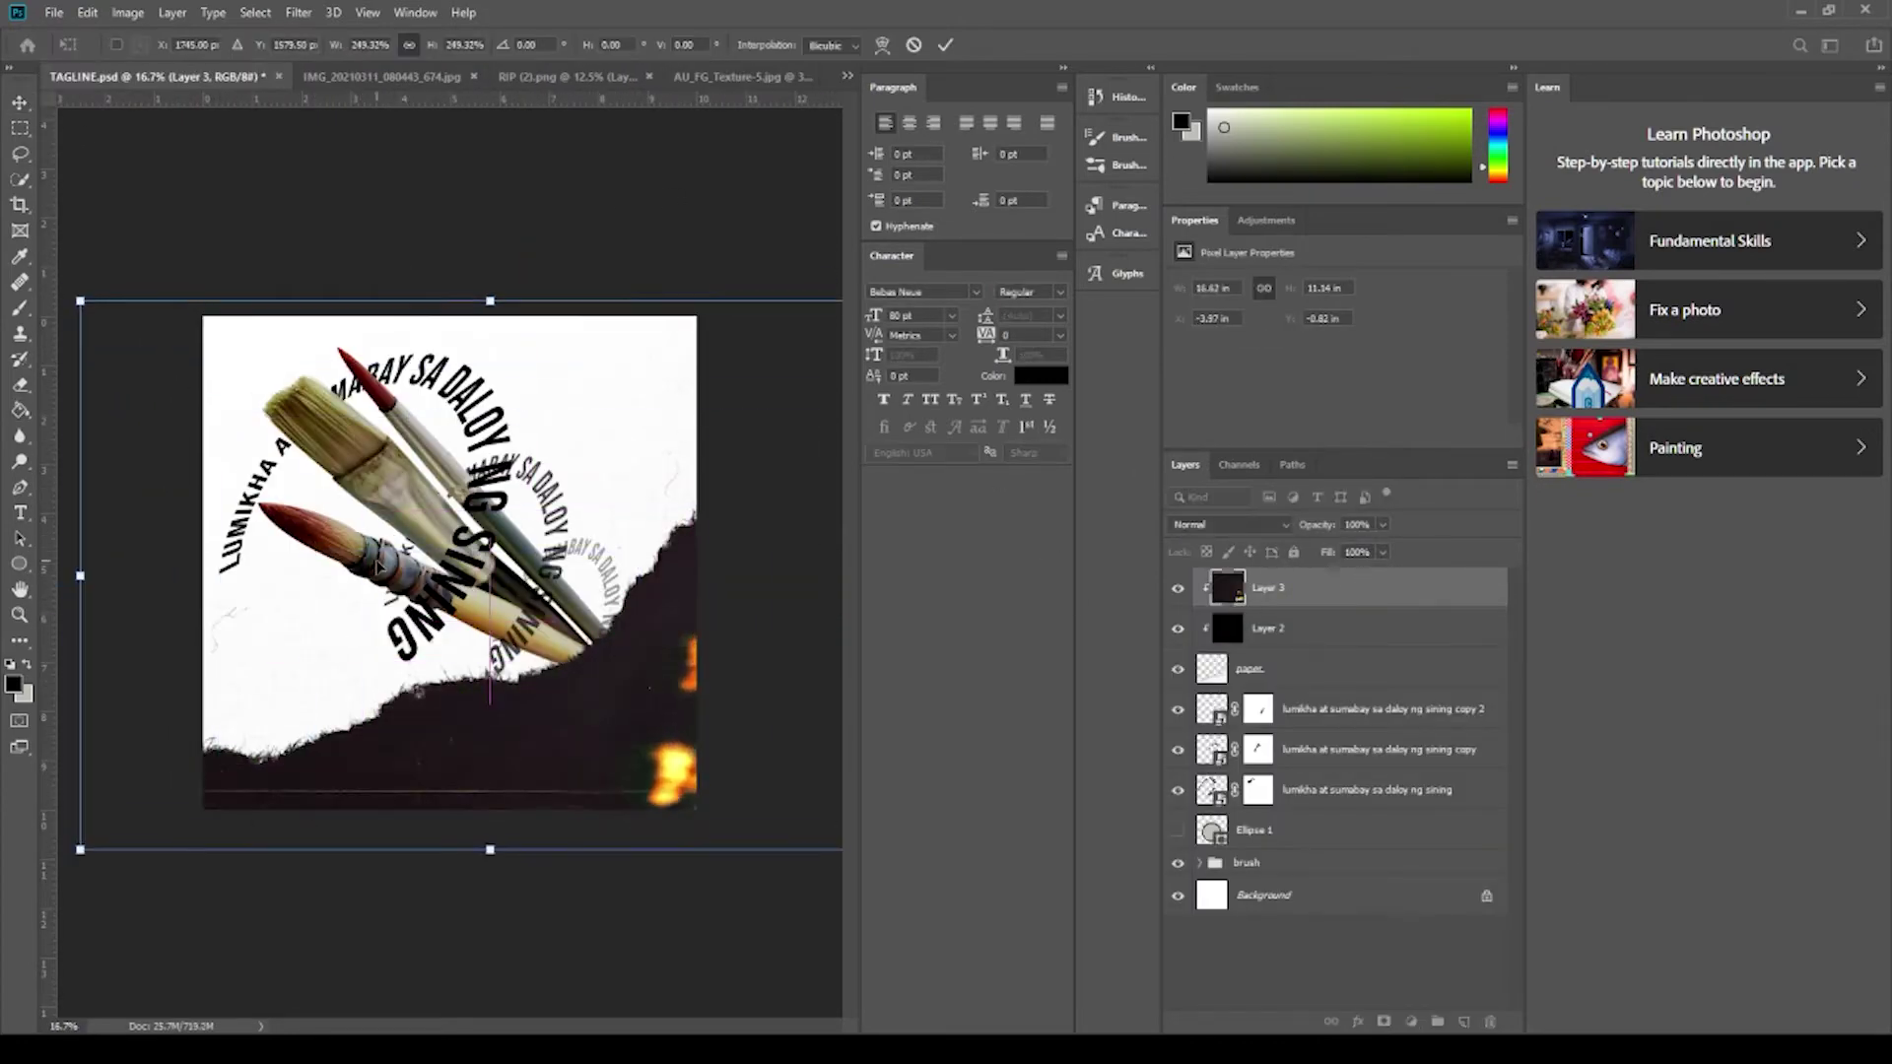
key(Return)
Set the clipped texture layer's blending mode to Screen.
click(1272, 628)
scroll(608, 665, down, 1)
click(1245, 599)
key(shift+alt+m)
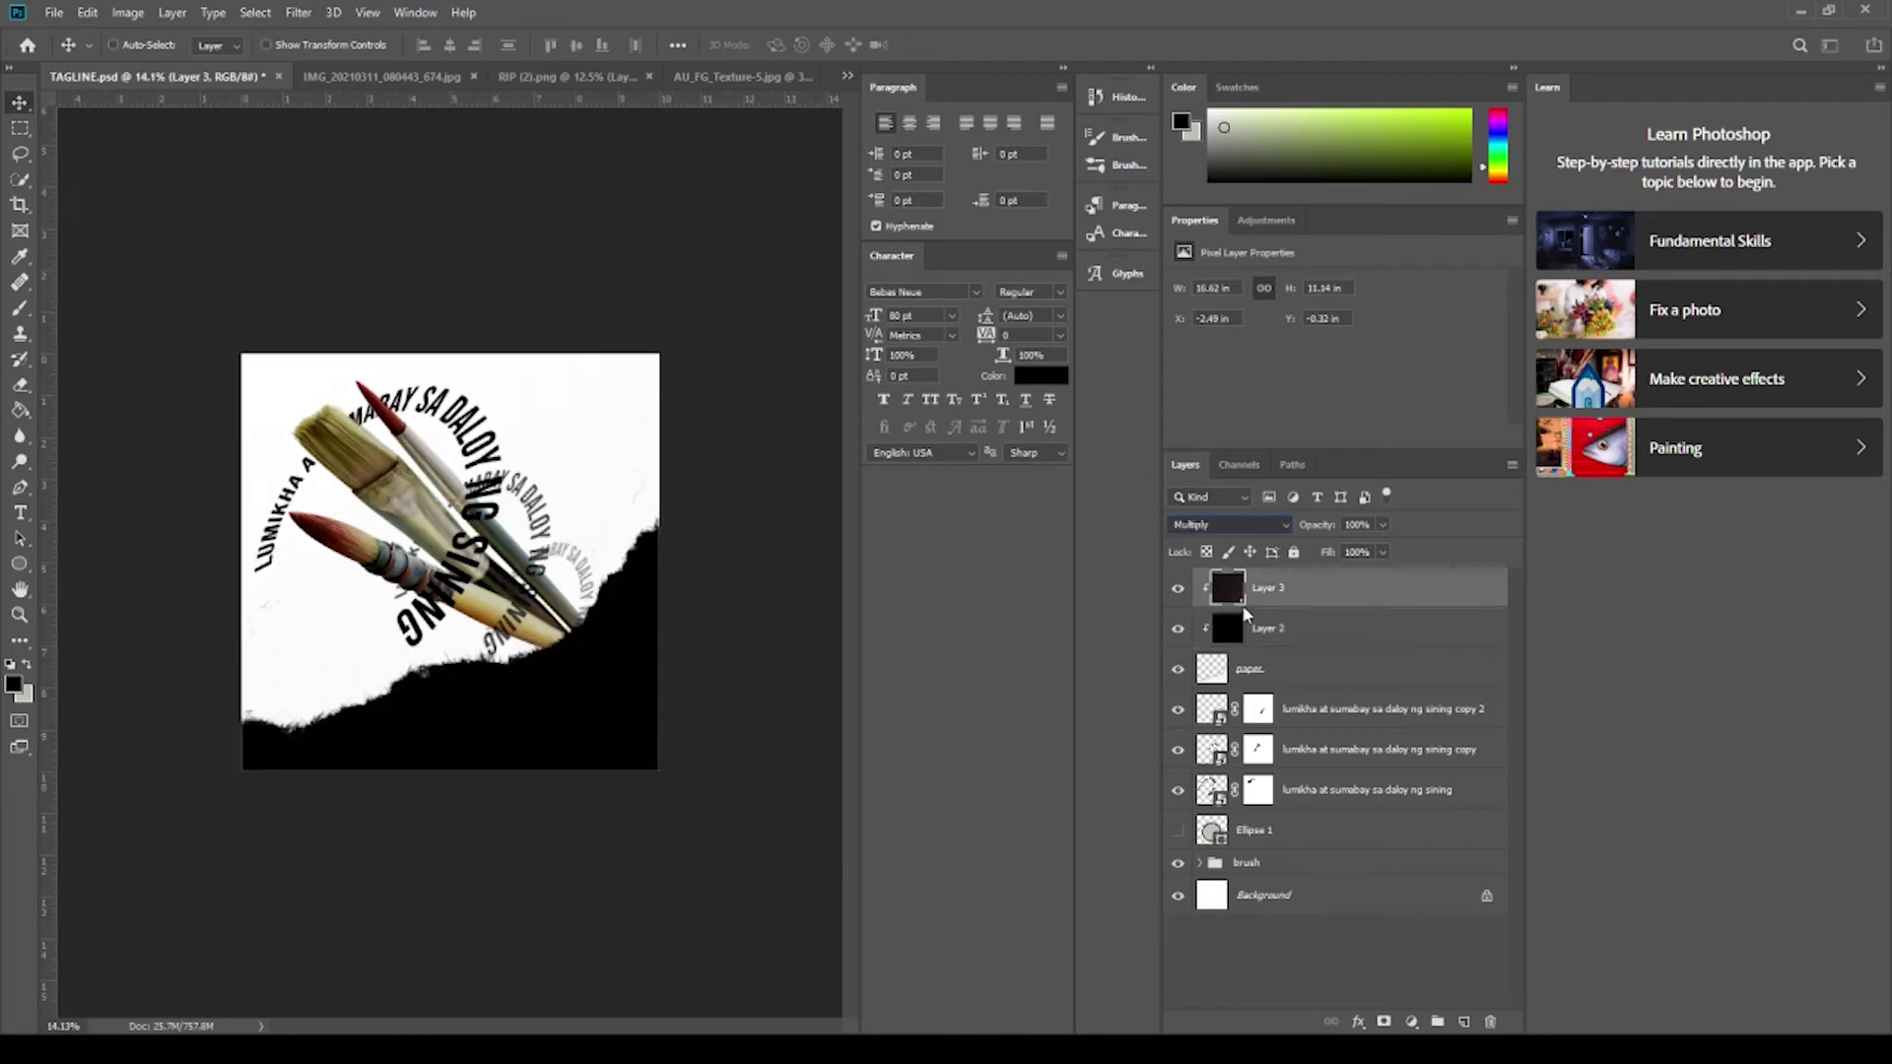
click(1303, 649)
click(1316, 643)
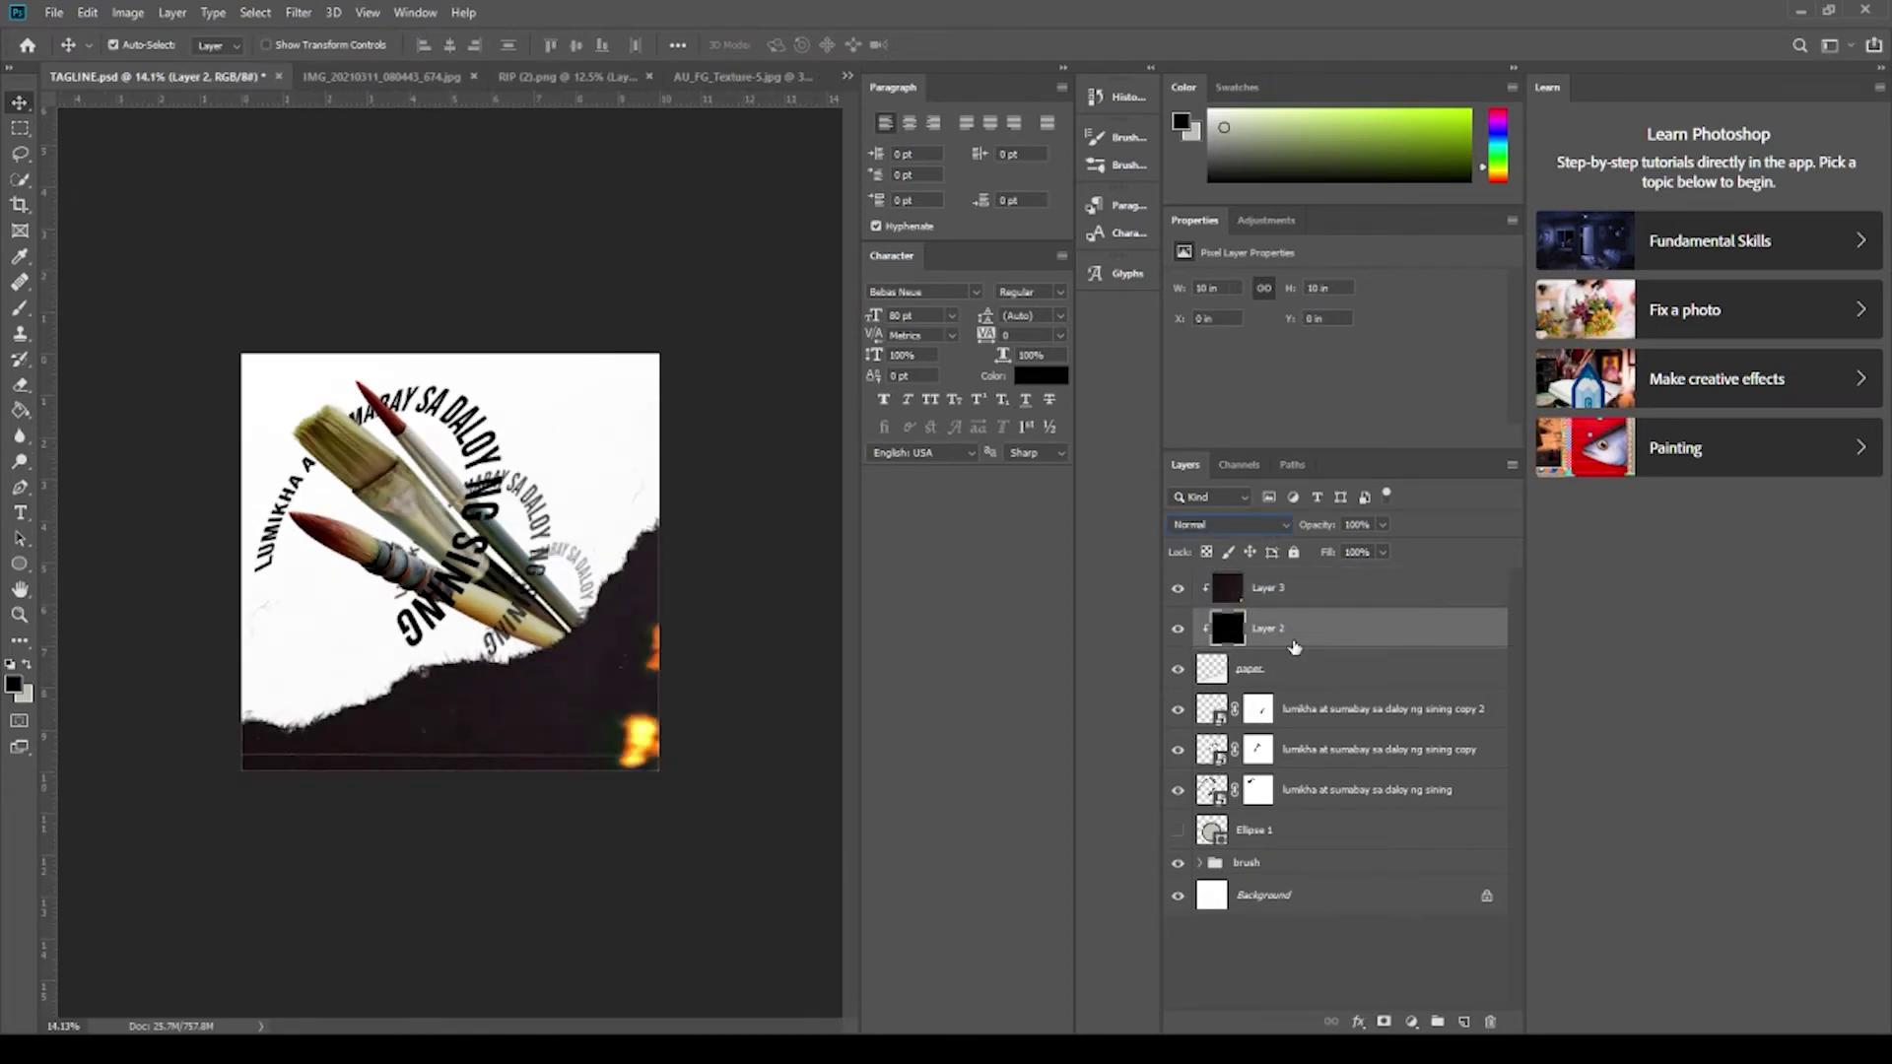
Merge the black fill layer down into the torn-paper layer.
key(ctrl+e)
scroll(603, 674, down, 1)
scroll(604, 674, up, 2)
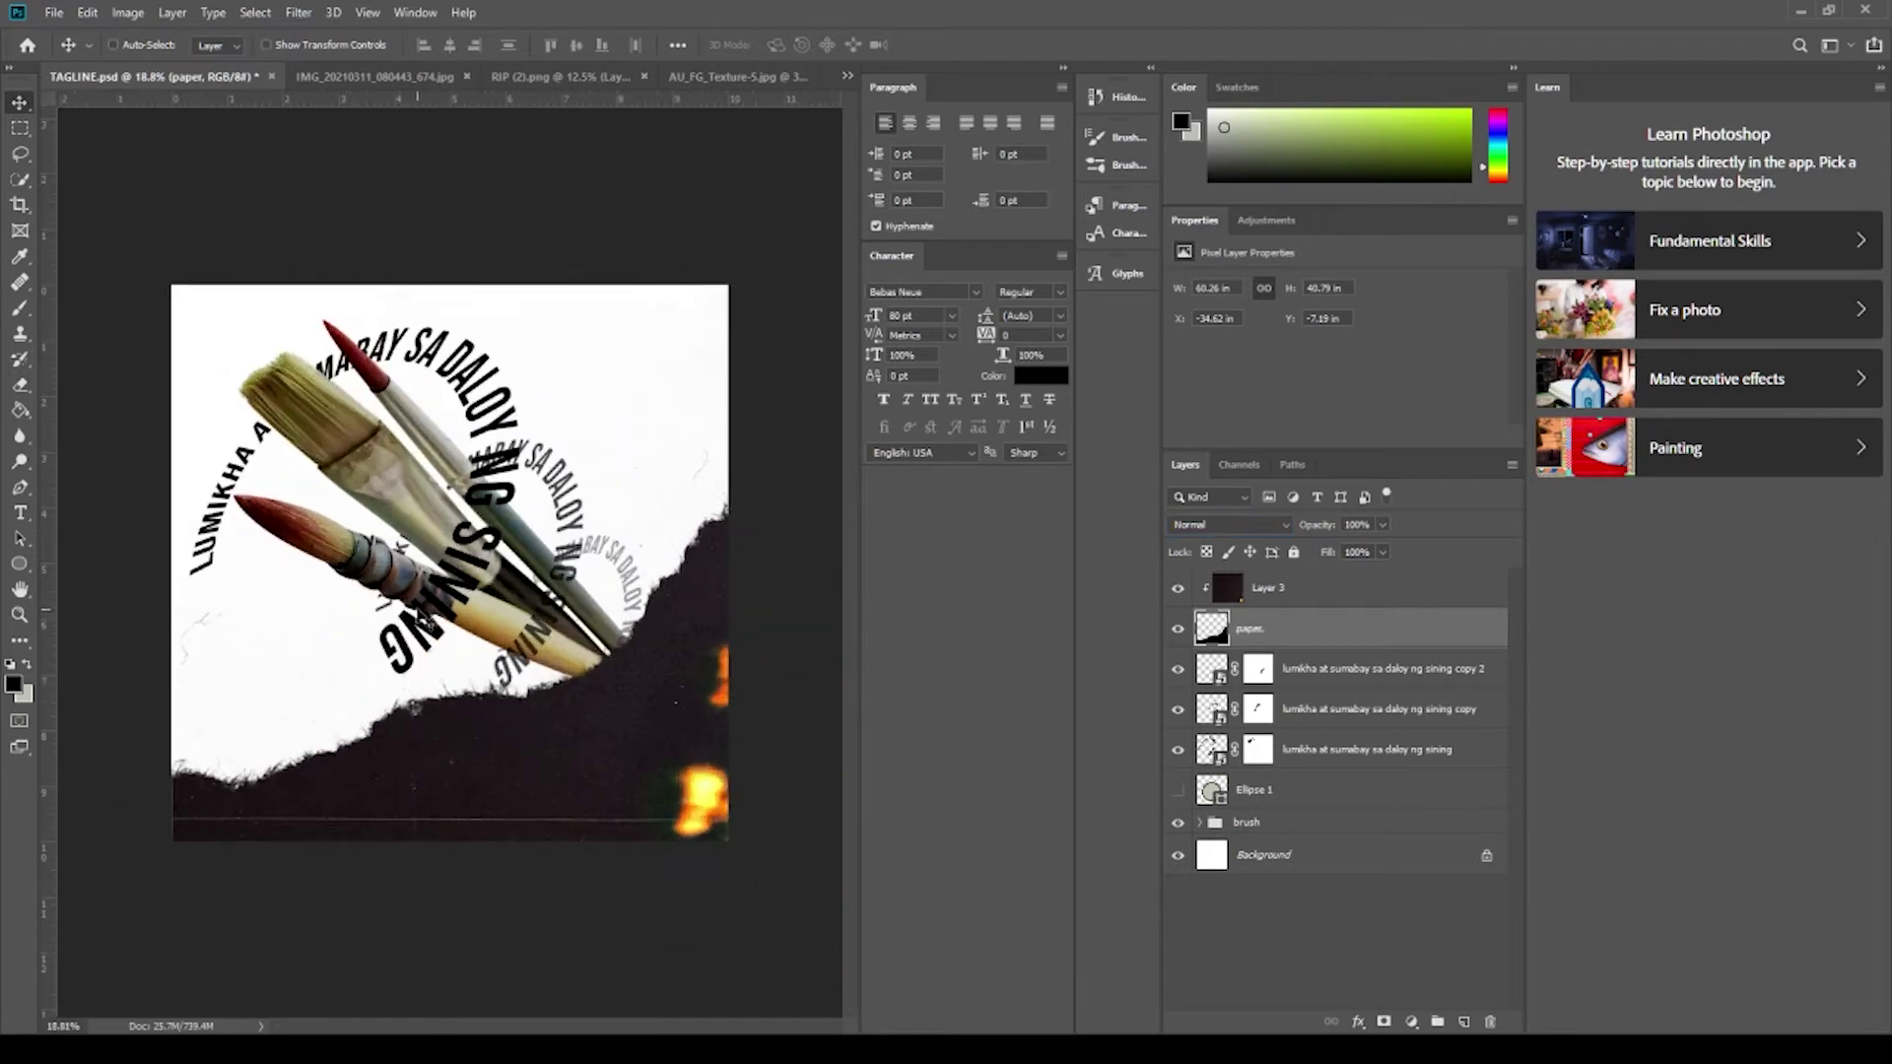
scroll(424, 621, down, 2)
scroll(424, 651, up, 3)
key(l)
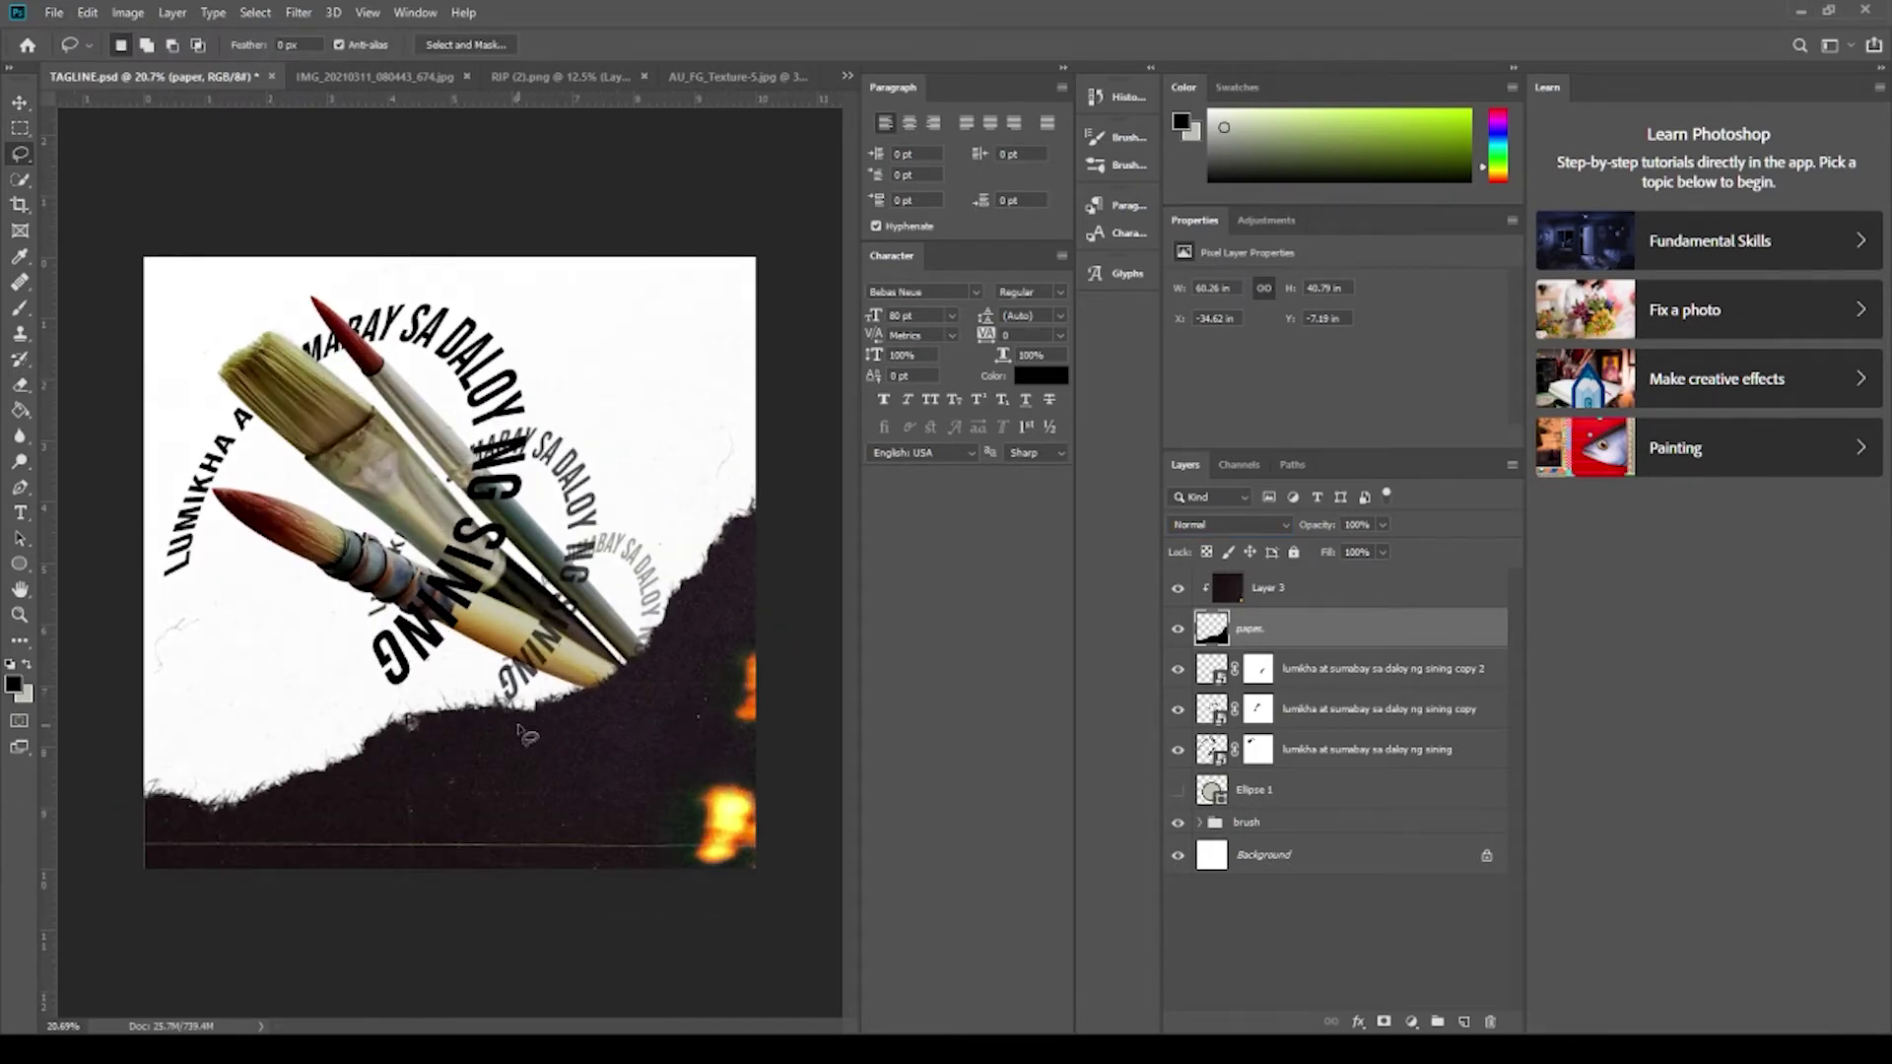
Add the two-line text LUMIKHA AT SUMBAY SA DALOY NG SINIG on the dark paper and scale it to 51 pt.
key(t)
click(401, 816)
text(lumikha)
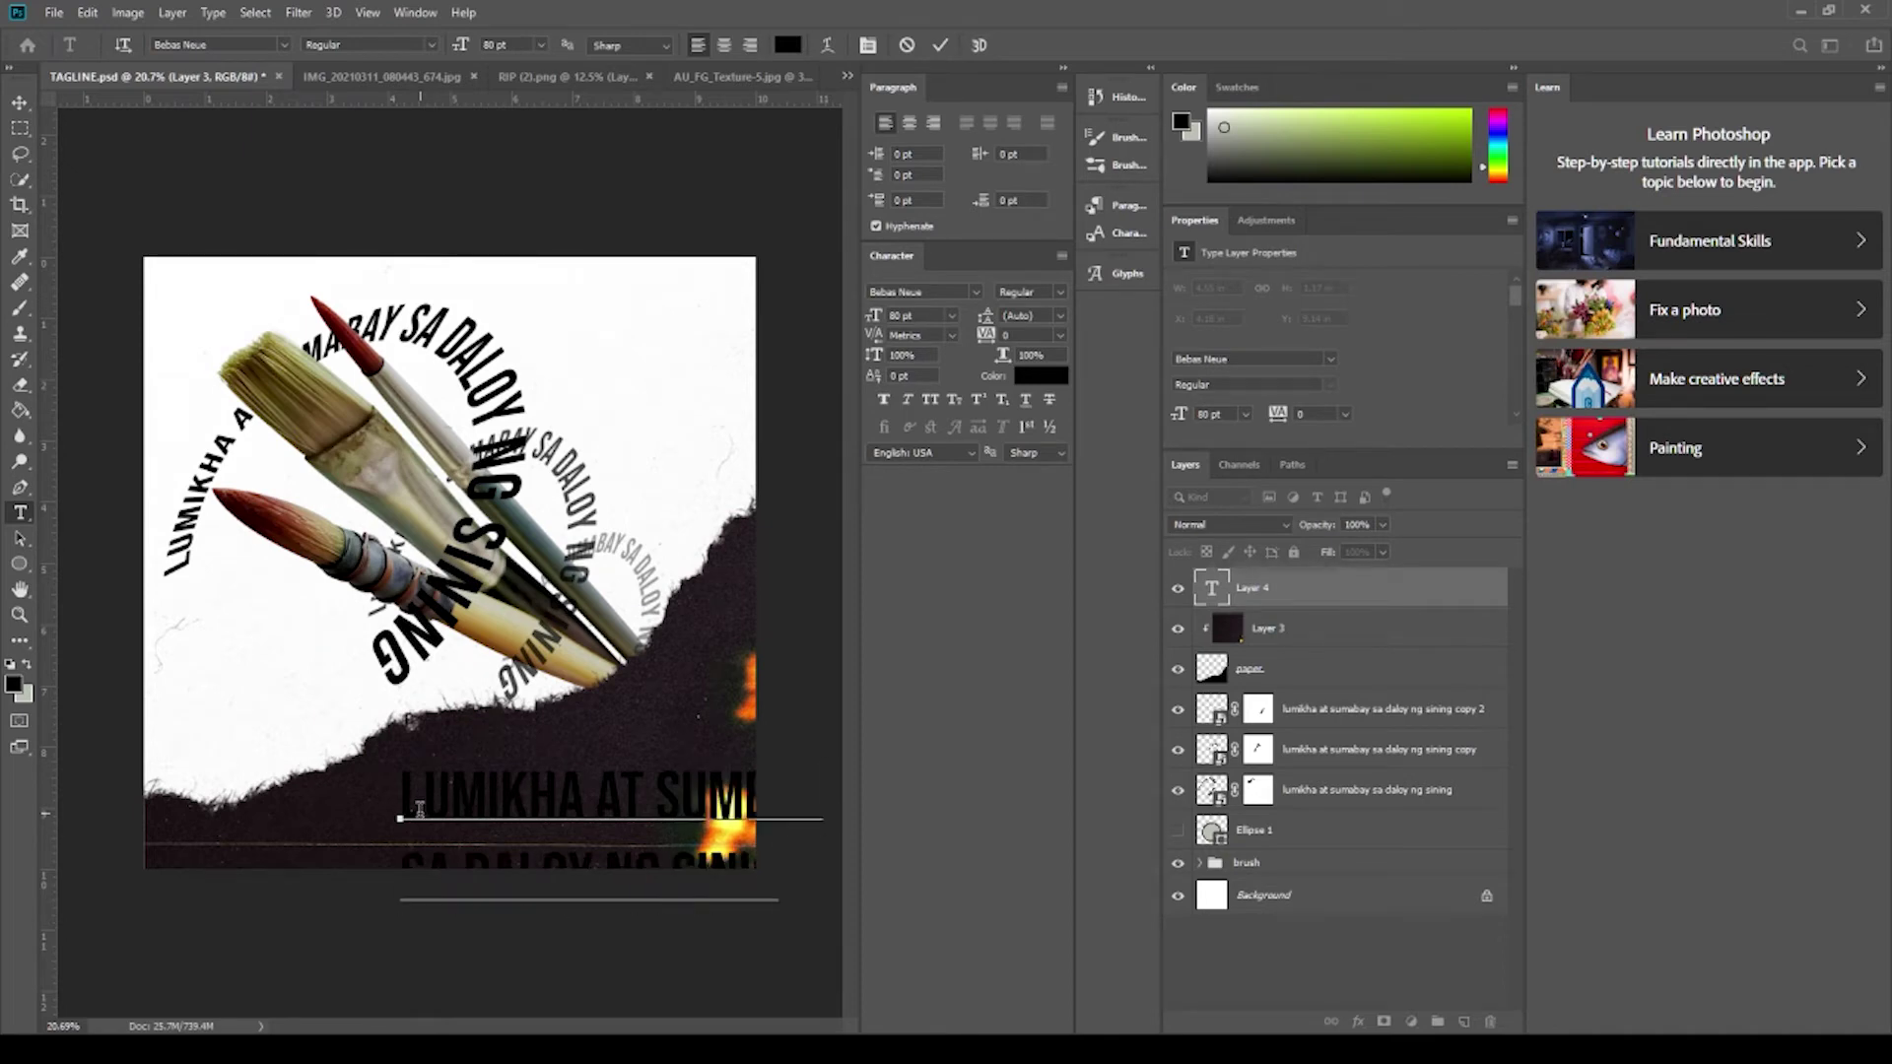
key(ctrl+a)
key(ctrl+Return)
drag(828, 914, 674, 809)
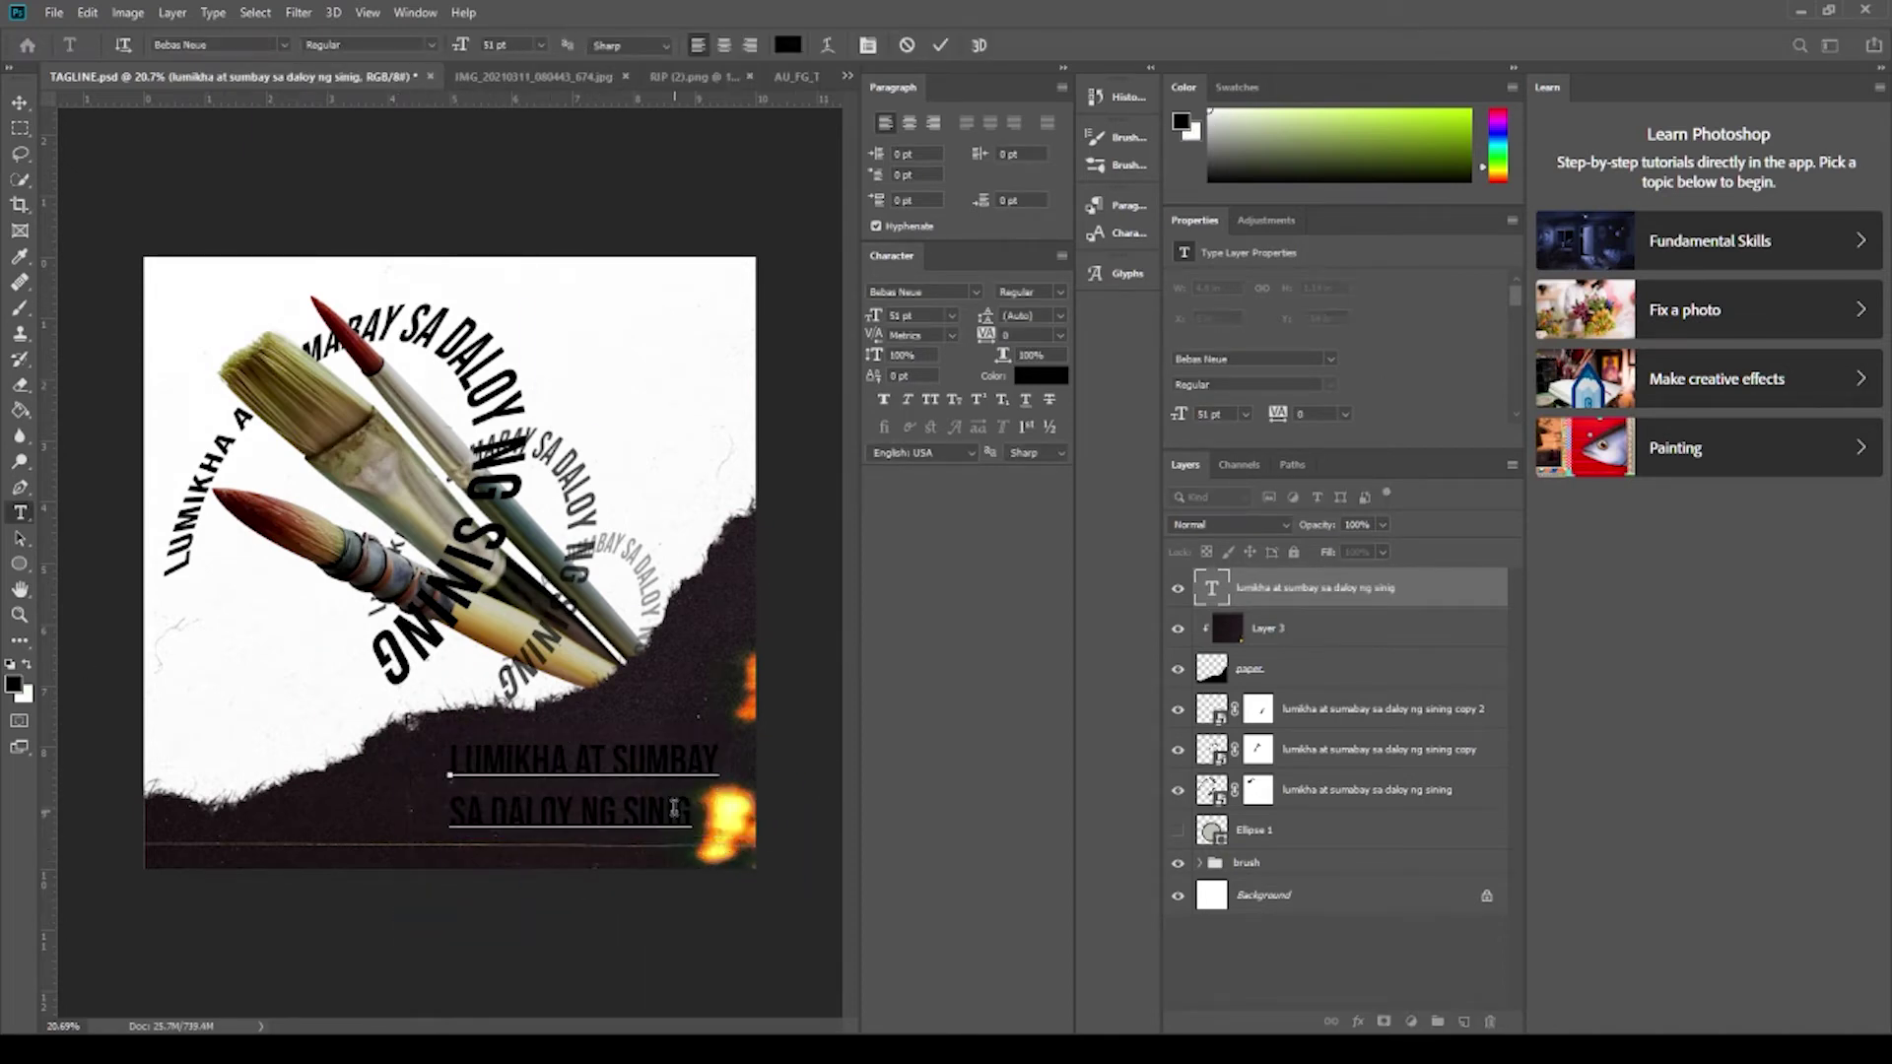
Correct the last word of the new tagline to SINING and colour the text white.
text(n)
key(ctrl+a)
key(ctrl+Return)
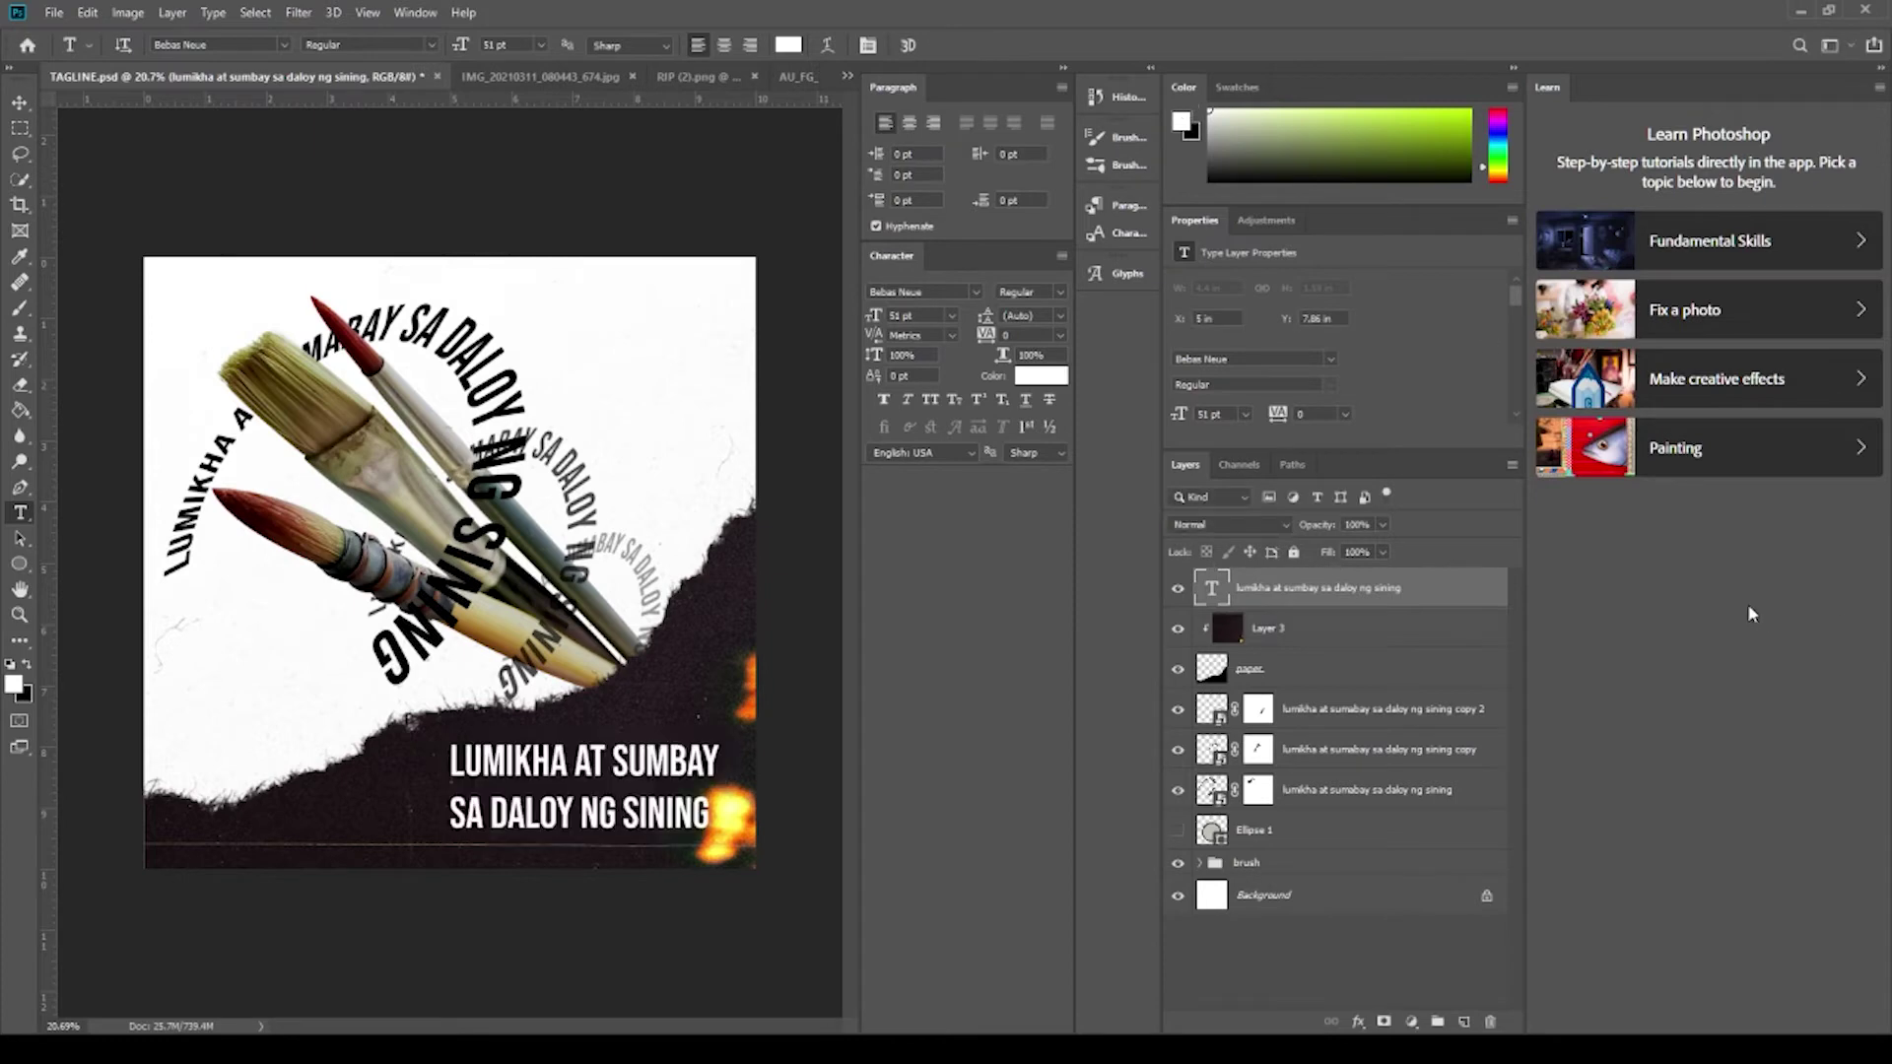
Right-align the white tagline and position it near the lower-right corner of the artwork.
key(ctrl+minus)
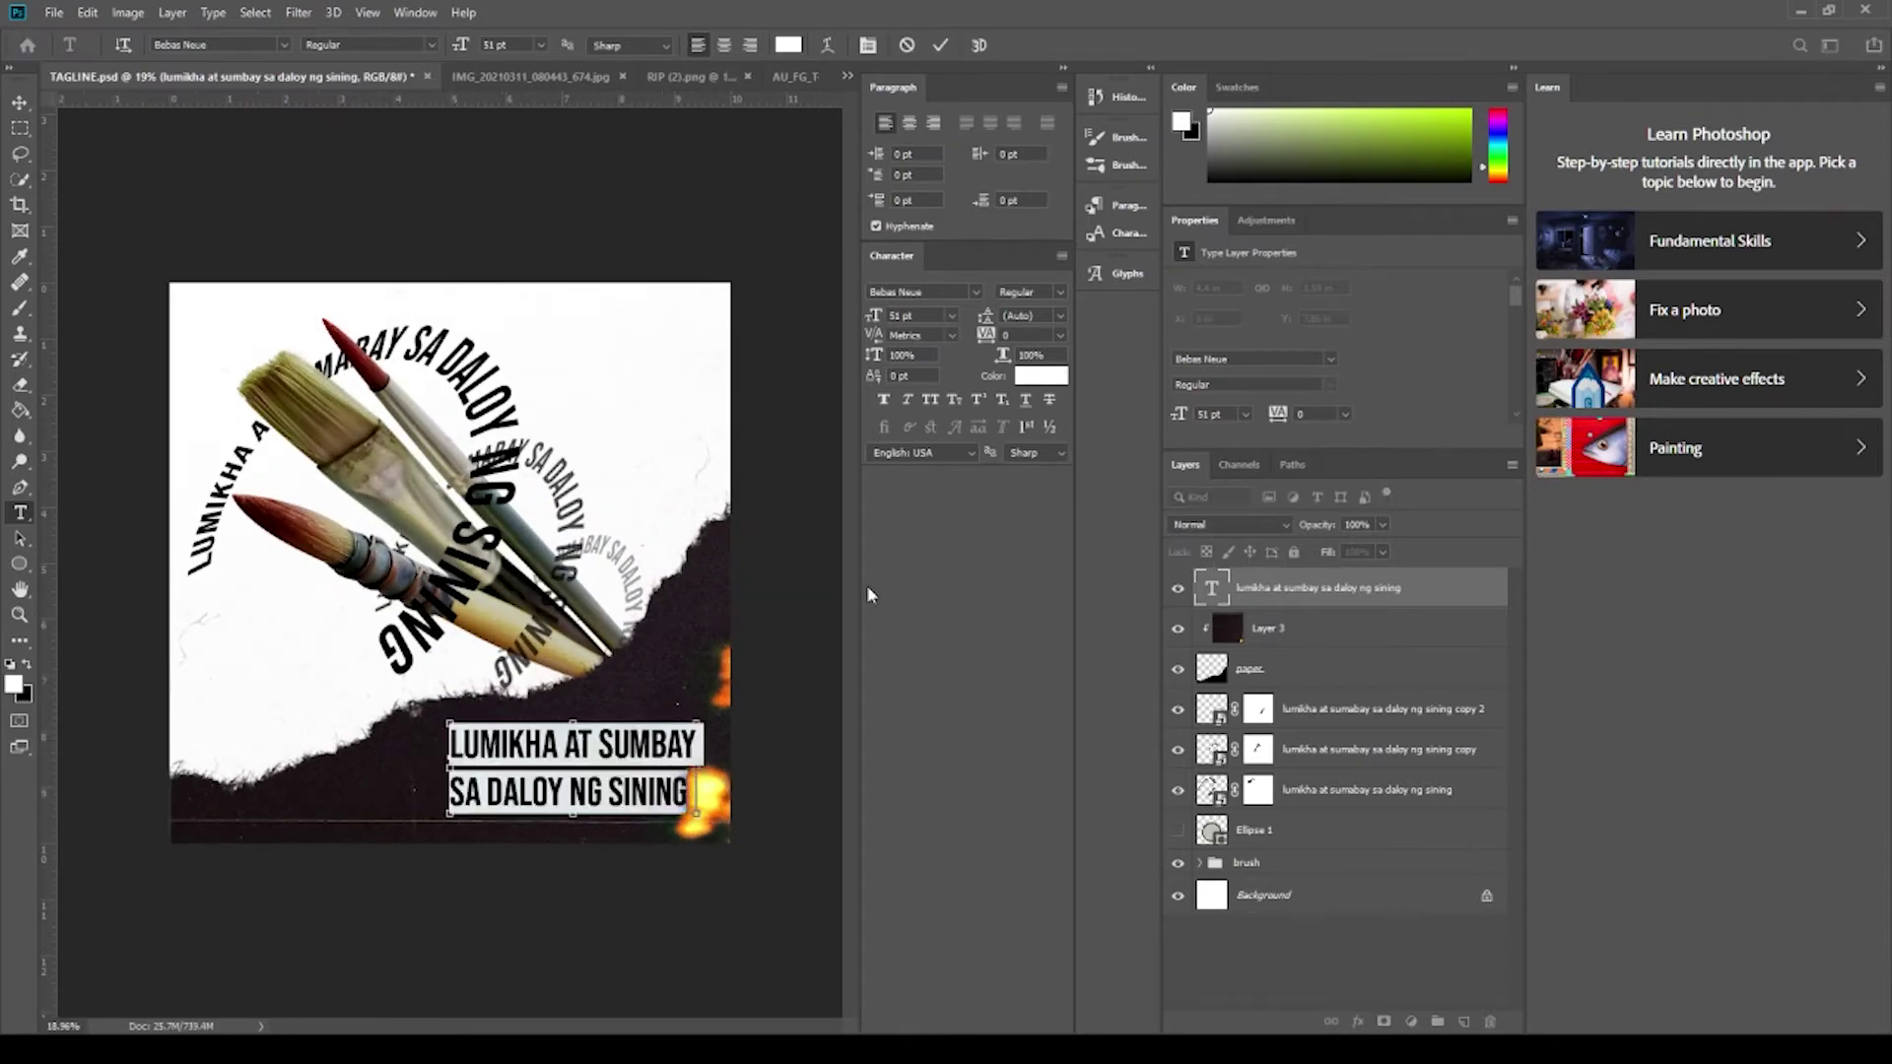
click(750, 45)
key(v)
drag(700, 749, 916, 739)
drag(618, 746, 654, 764)
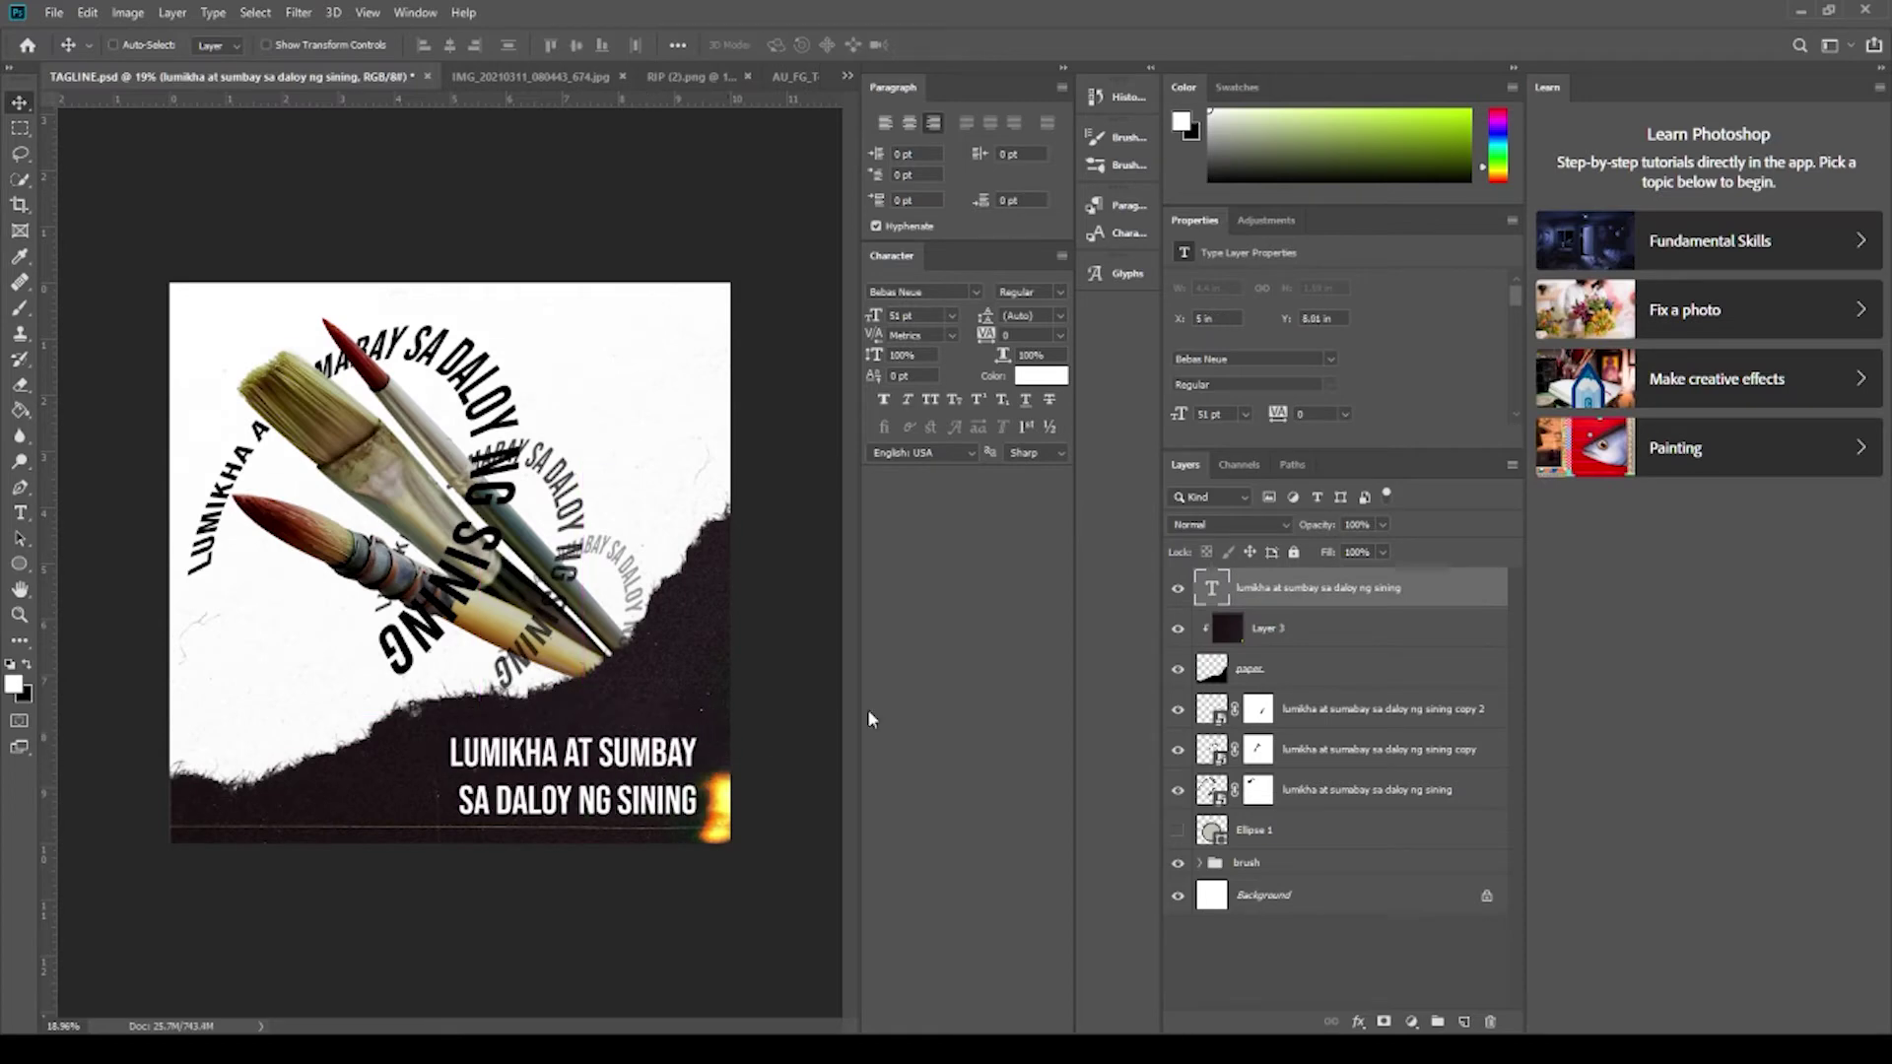
Join the white tagline into a single line and scale it down to 26.35 pt on the dark paper.
double_click(459, 769)
key(BackSpace)
text(v)
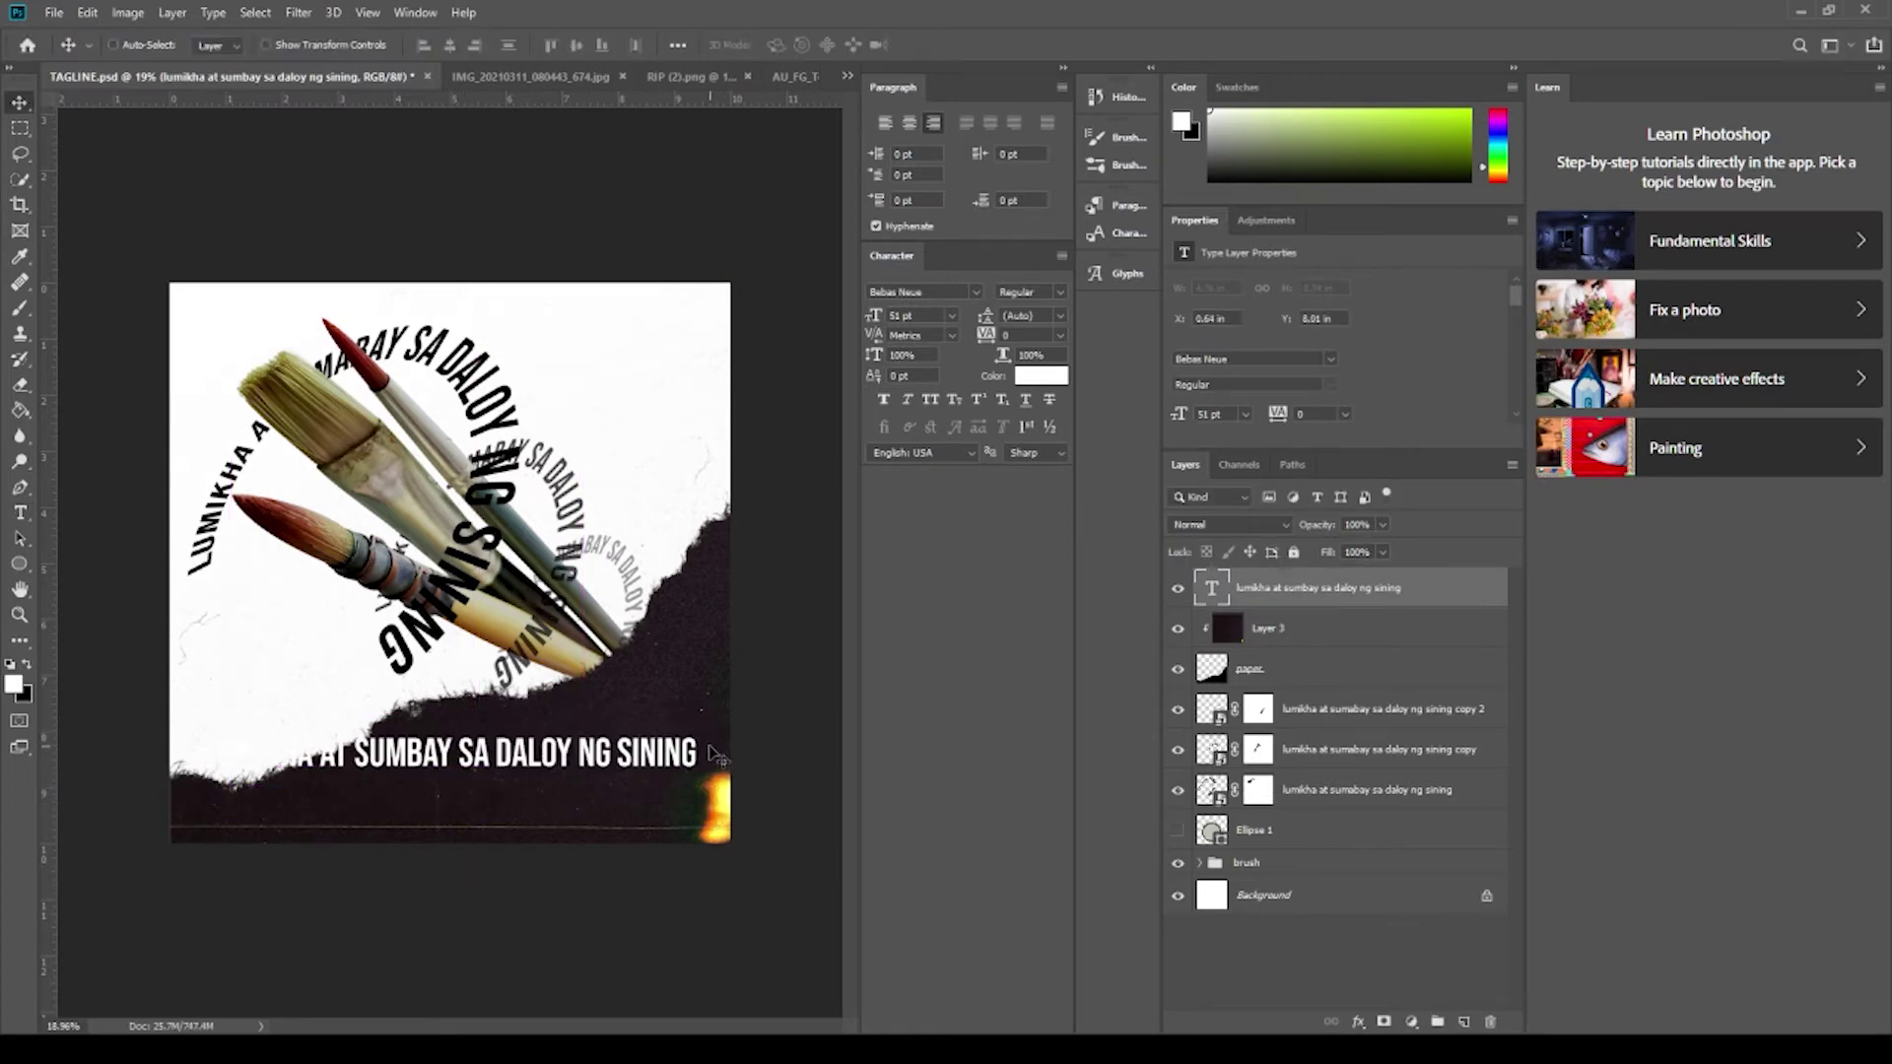
key(ctrl+t)
drag(205, 739, 519, 830)
key(Return)
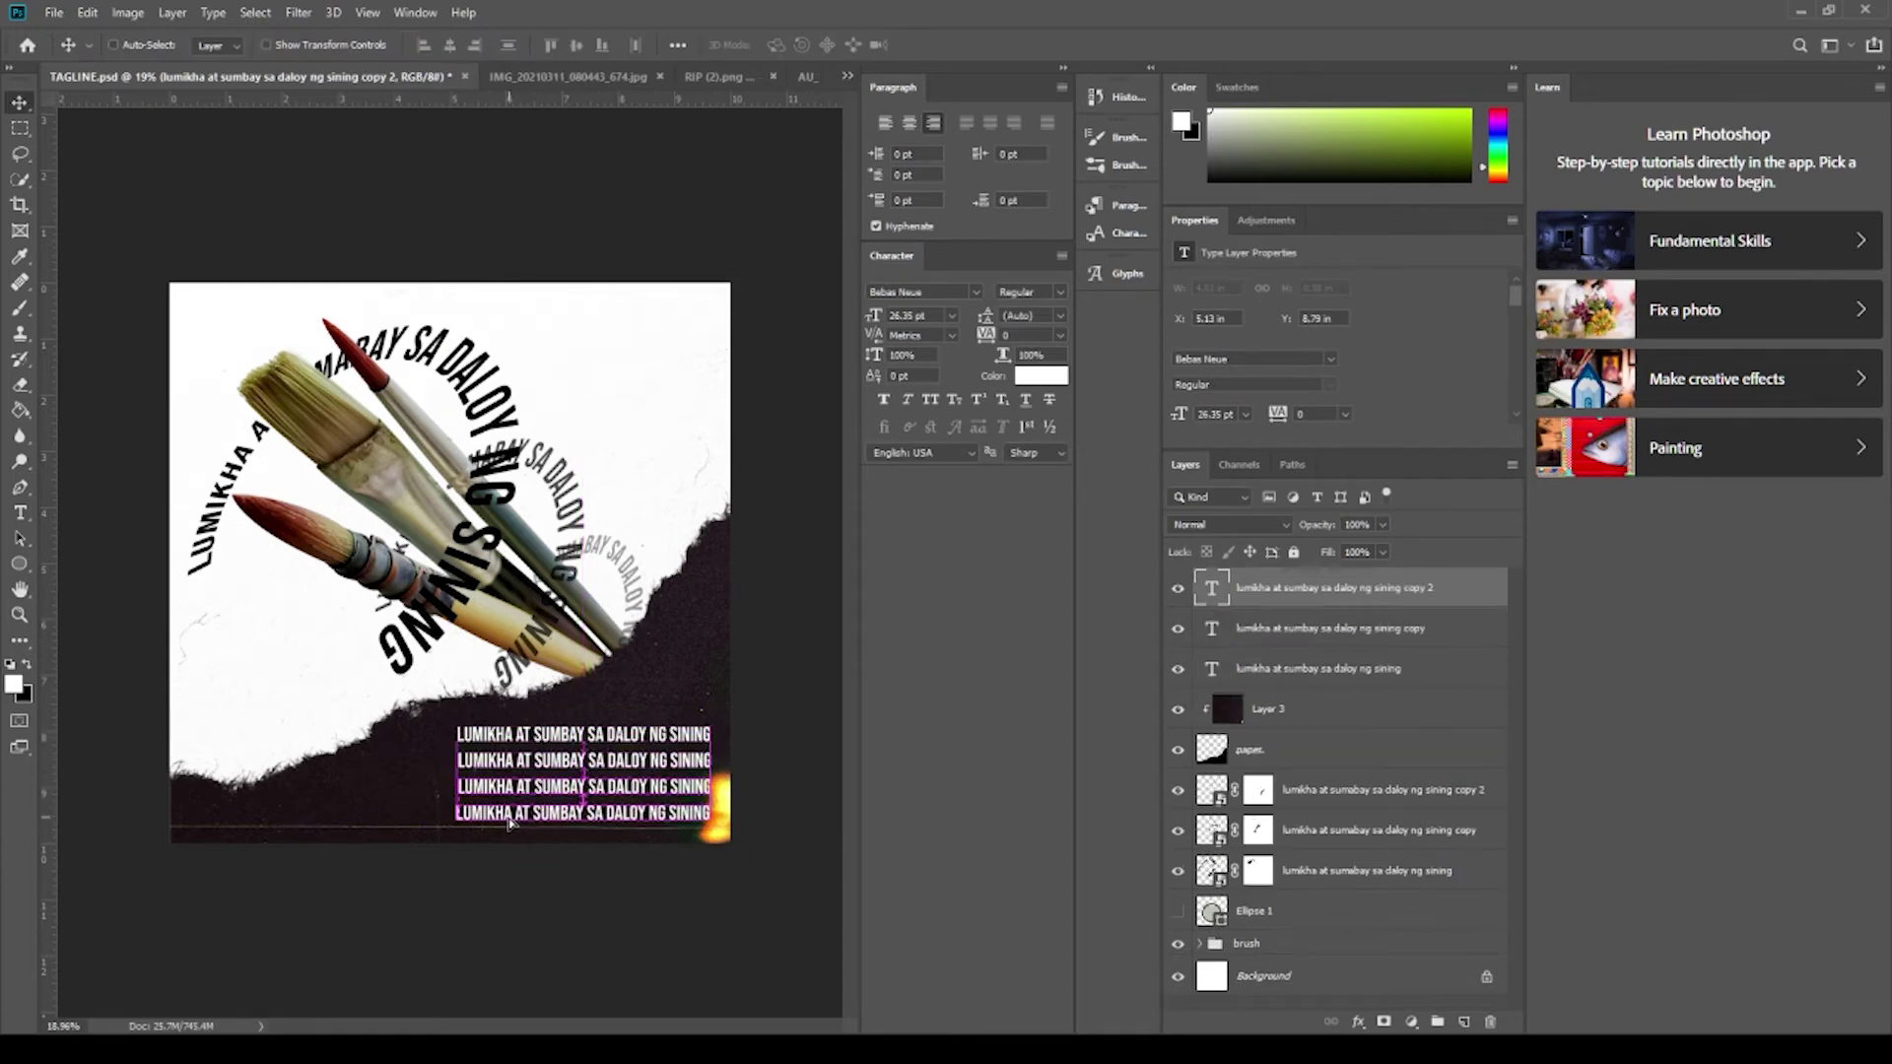
Duplicate the small white tagline lines upward to build a twelve-line column over the torn paper and brush handles.
scroll(519, 830, down, 1)
scroll(520, 830, up, 2)
shift+click(1322, 702)
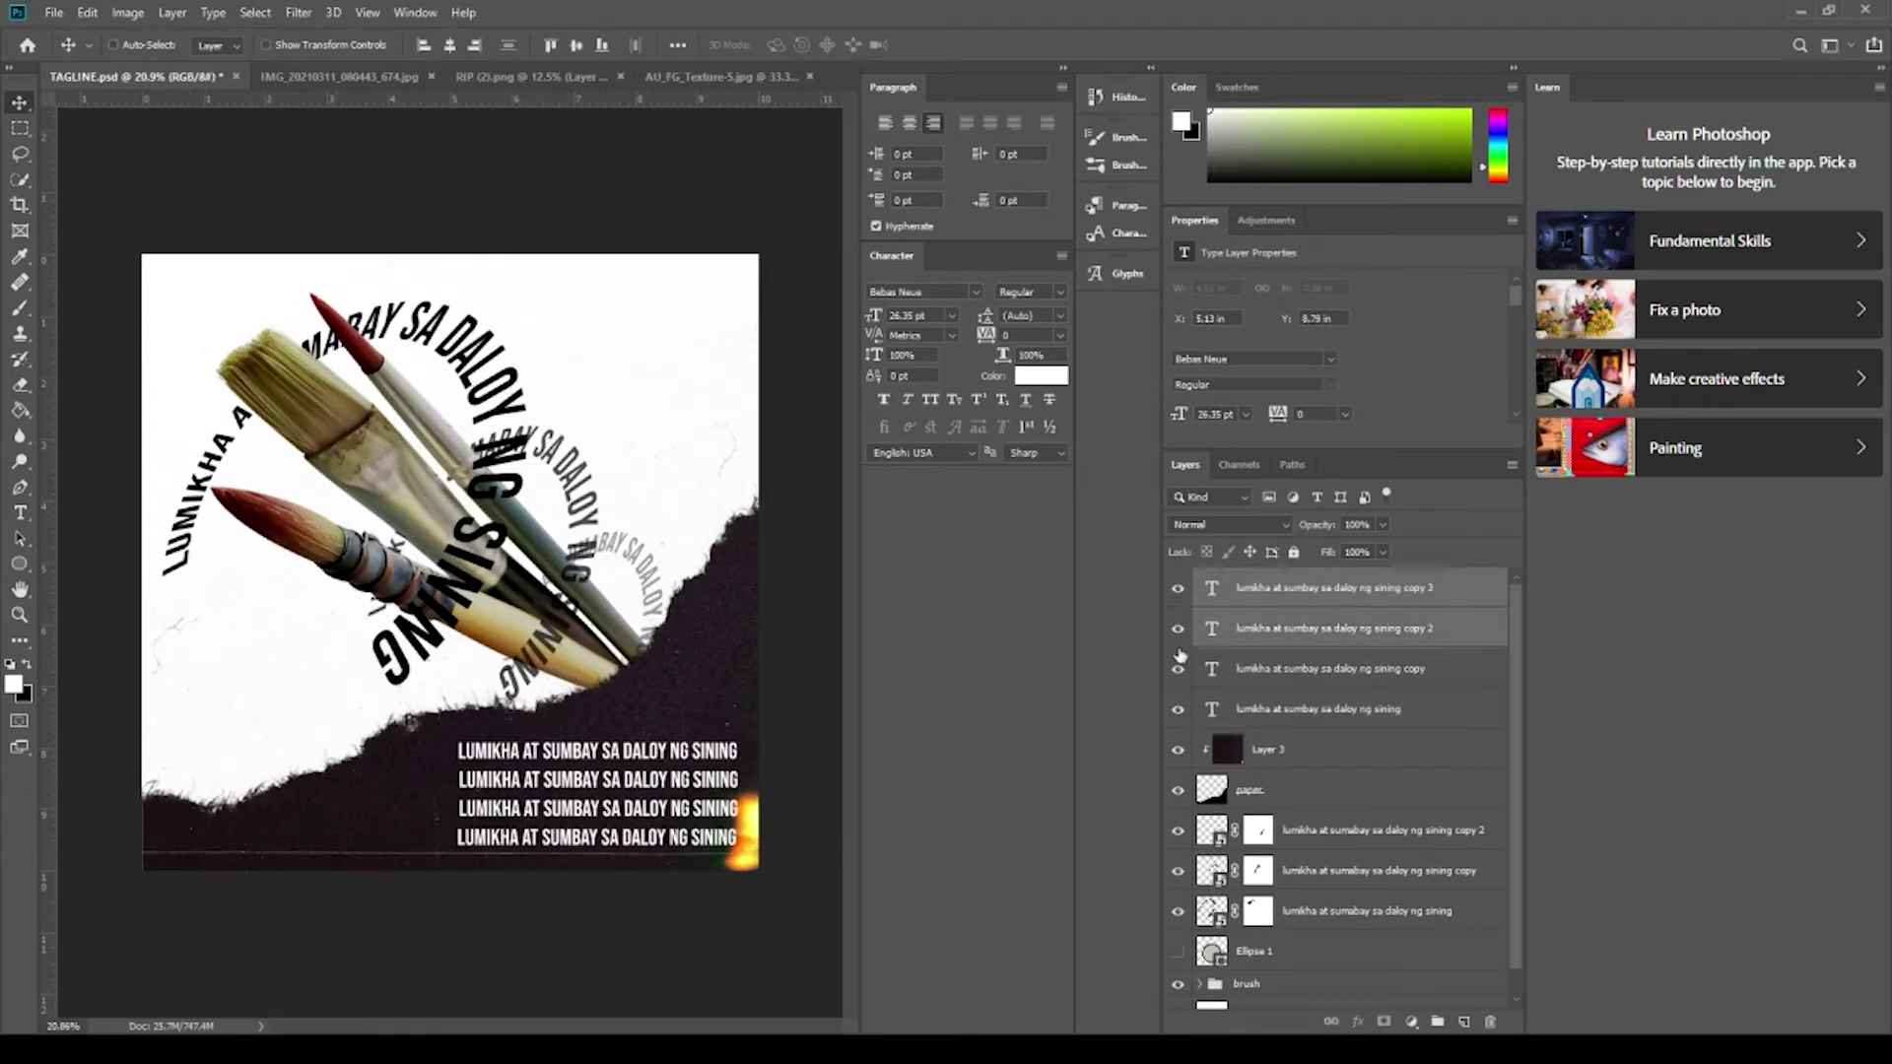
alt+drag(677, 703, 677, 645)
alt+drag(923, 641, 923, 555)
scroll(780, 671, down, 1)
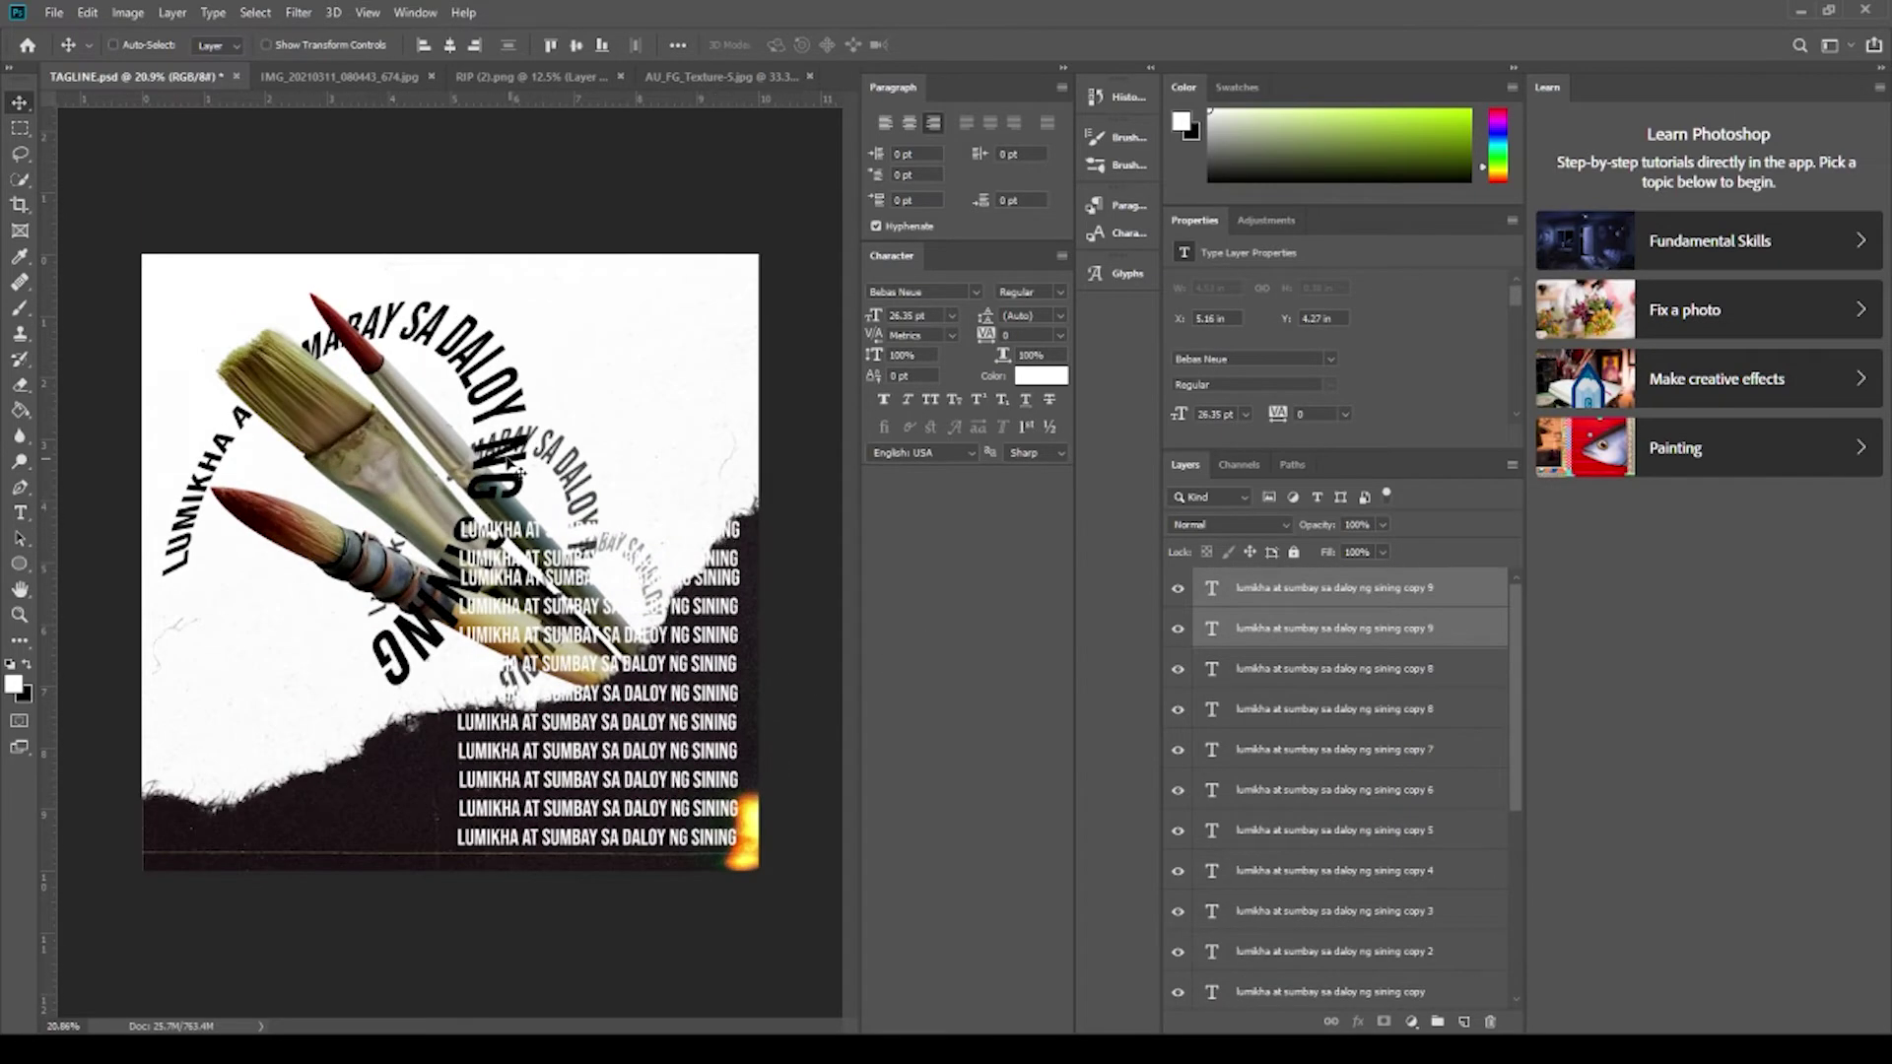
Group all the repeated tagline lines and add a layer mask to the group.
click(1322, 910)
shift+click(1321, 588)
key(ctrl+g)
click(1385, 1021)
Outline the area over the brushes and white paper with the Pen tool and fill it black on the group's mask.
key(l)
scroll(794, 559, up, 2)
key(p)
click(804, 507)
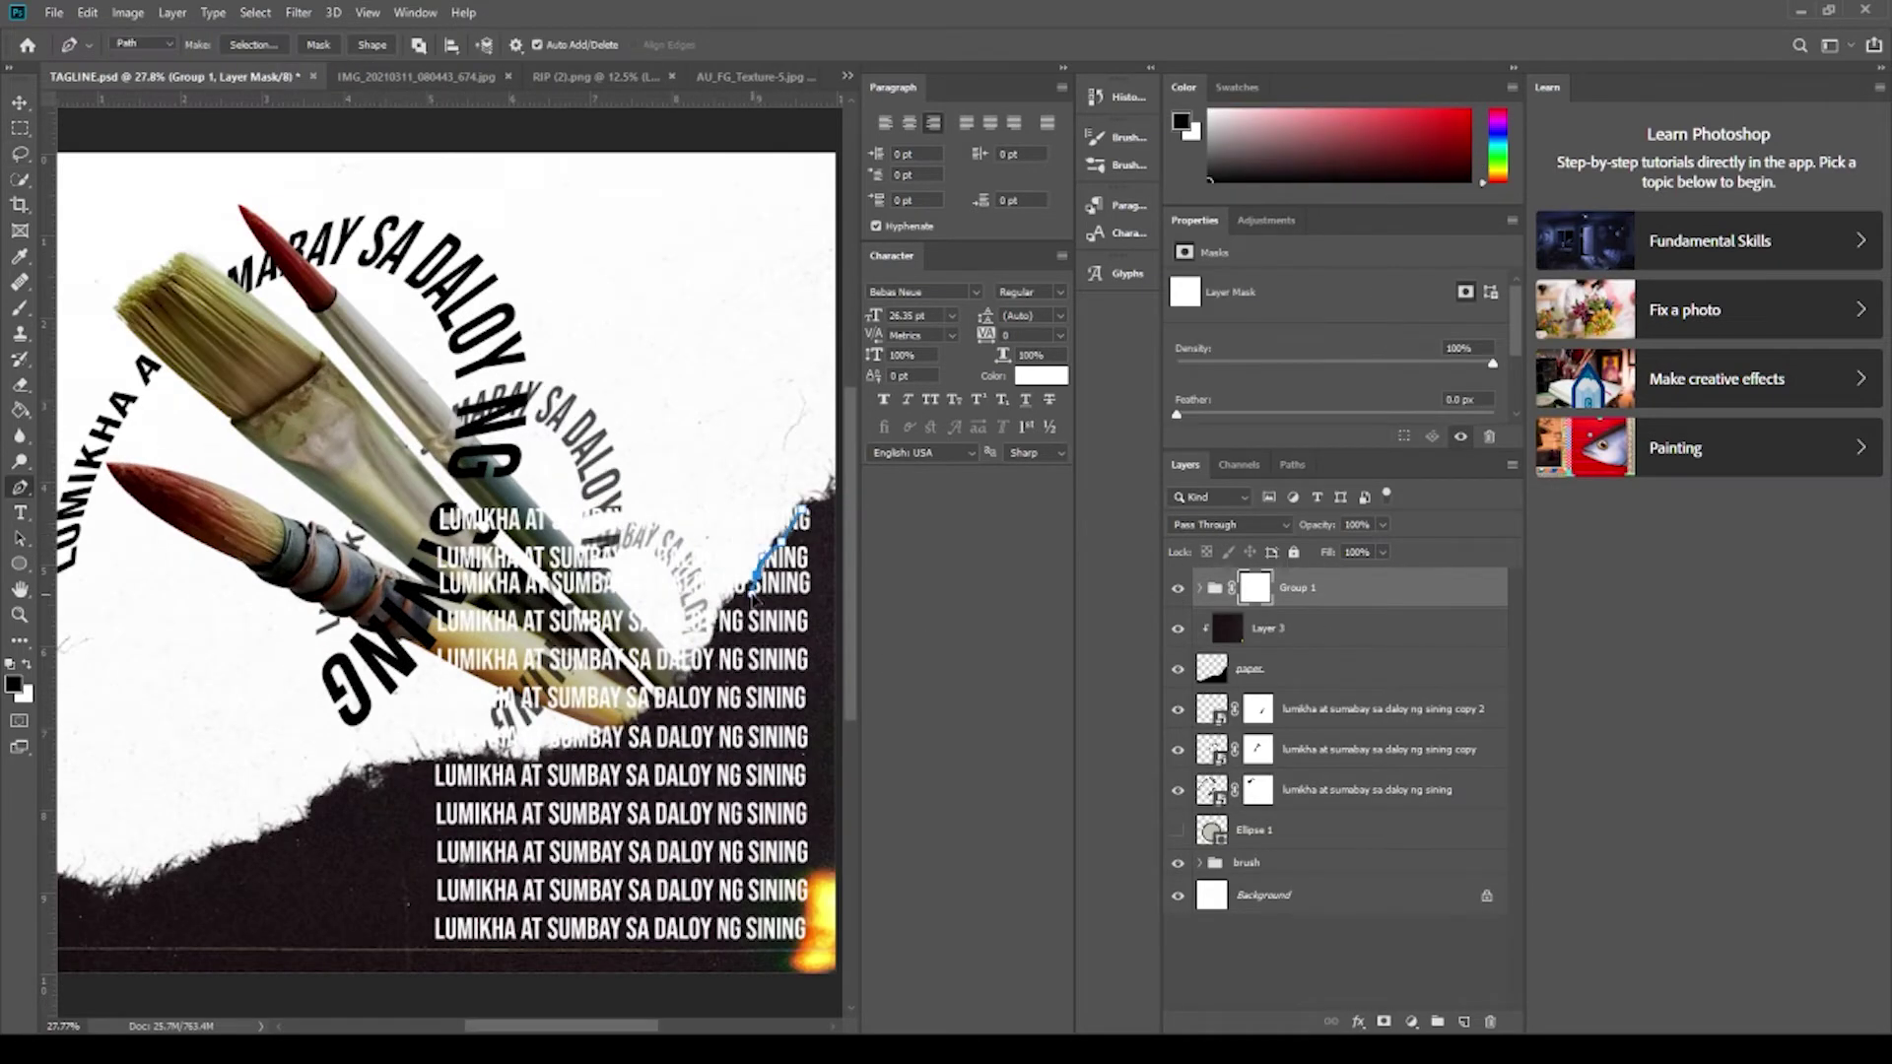
click(804, 507)
key(ctrl+Return)
key(g)
click(493, 591)
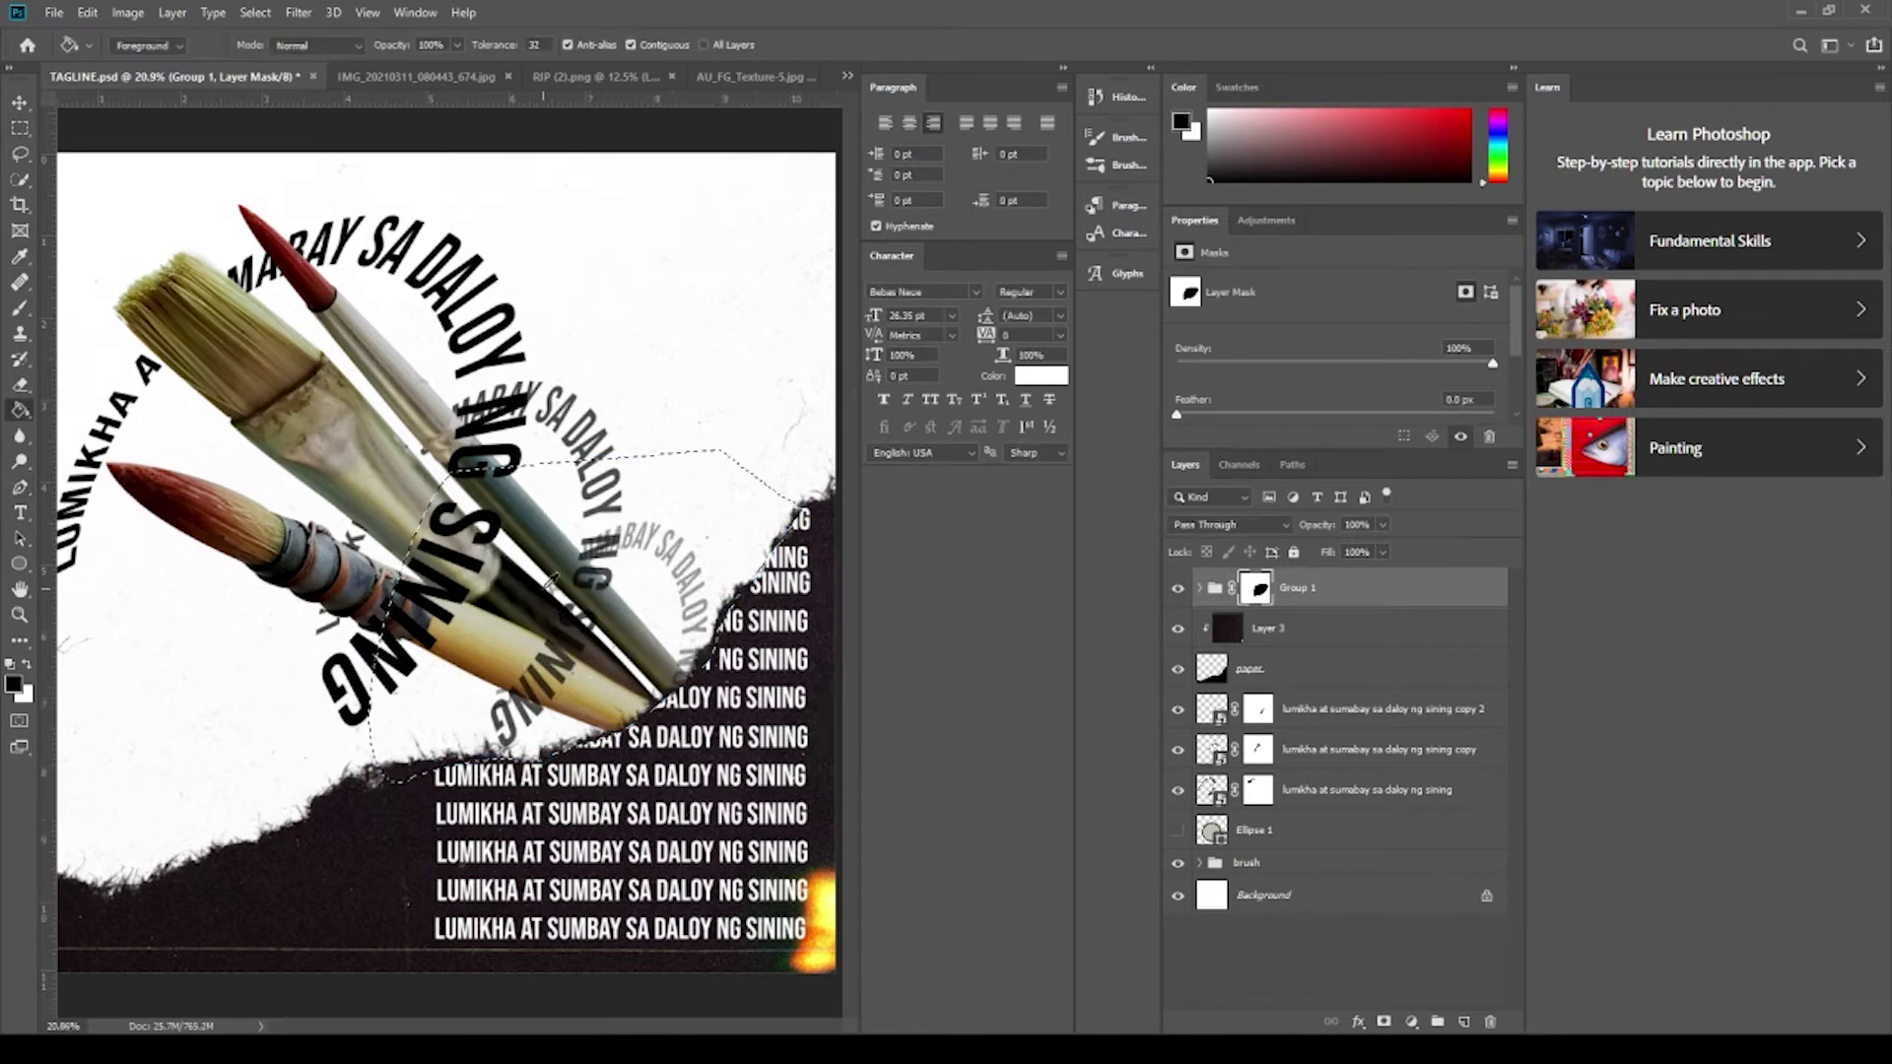
key(ctrl+d)
scroll(341, 638, down, 4)
scroll(427, 611, up, 1)
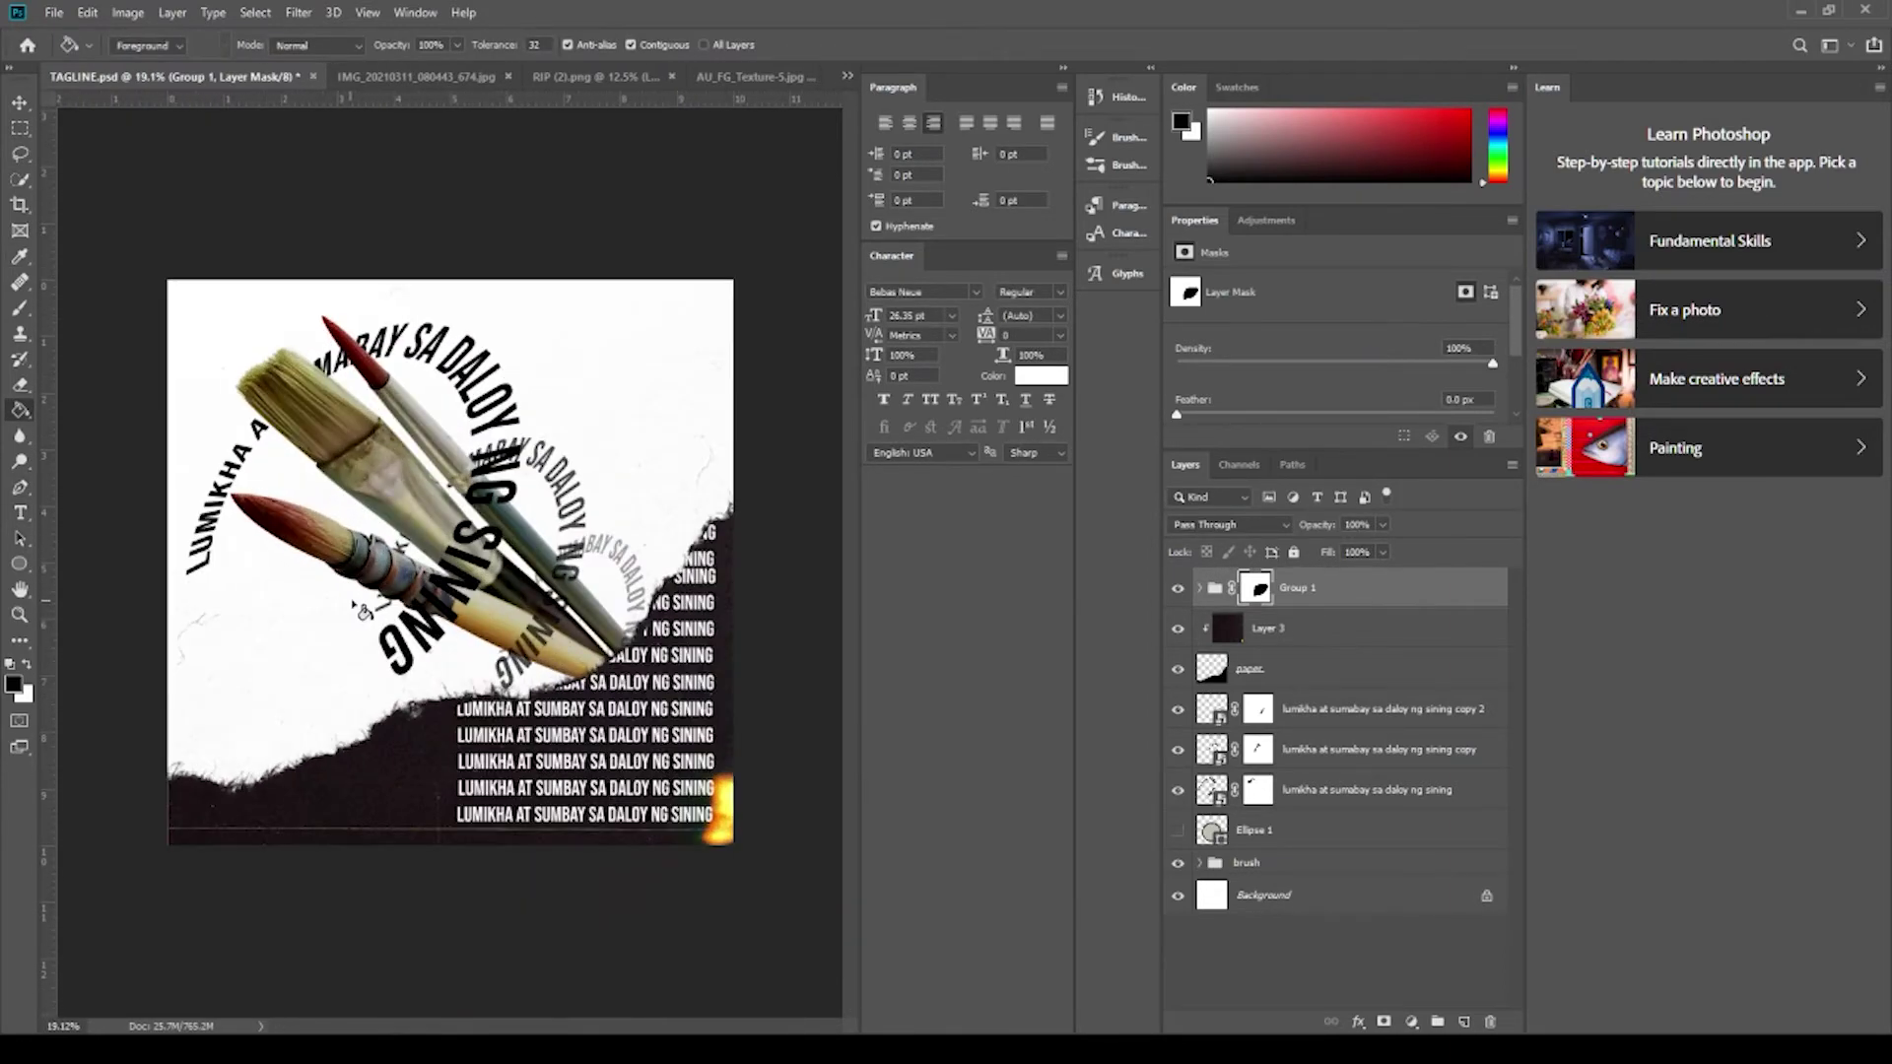
click(1242, 631)
key(x)
scroll(684, 634, down, 1)
scroll(687, 658, up, 1)
click(1292, 603)
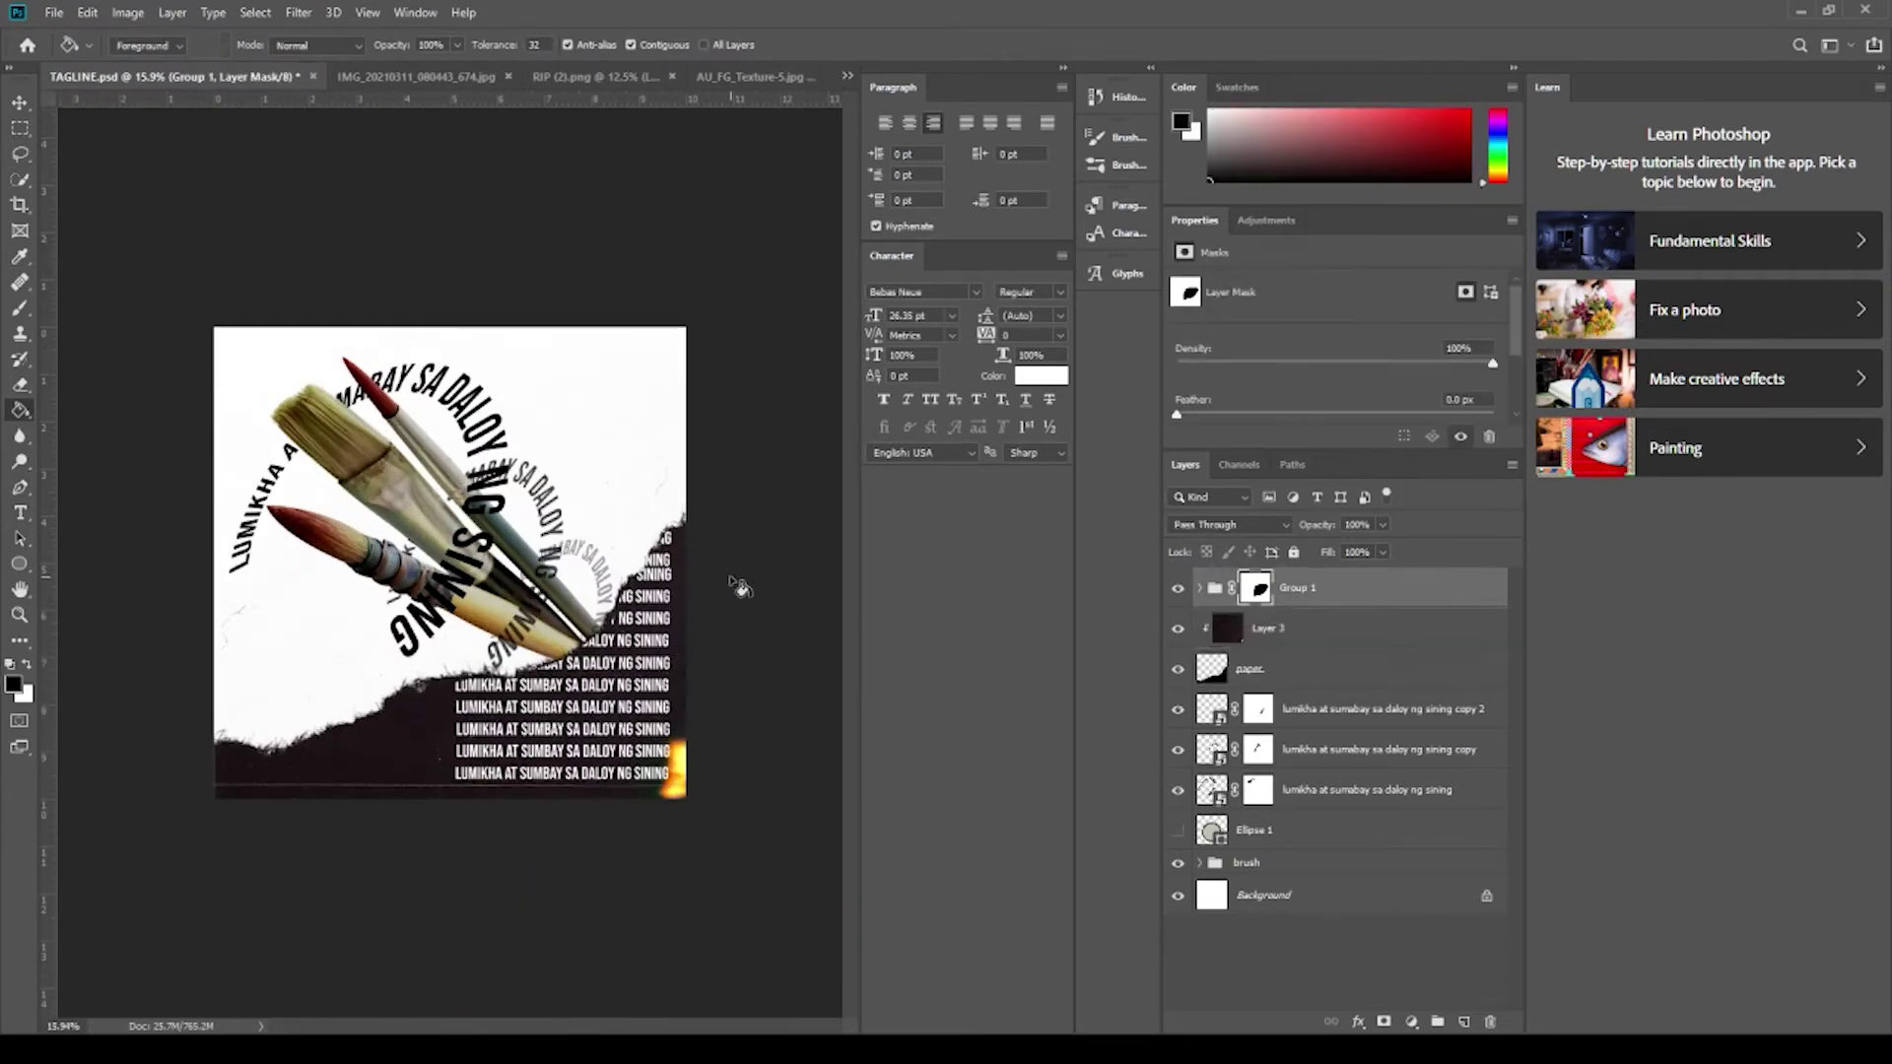
Try placing the Layer 1 copy brush layer outside the brush group, above and below the curved text layers.
click(1274, 863)
click(1199, 862)
mouse_move(1326, 944)
mouse_down()
mouse_move(1335, 784)
mouse_move(1271, 621)
mouse_up()
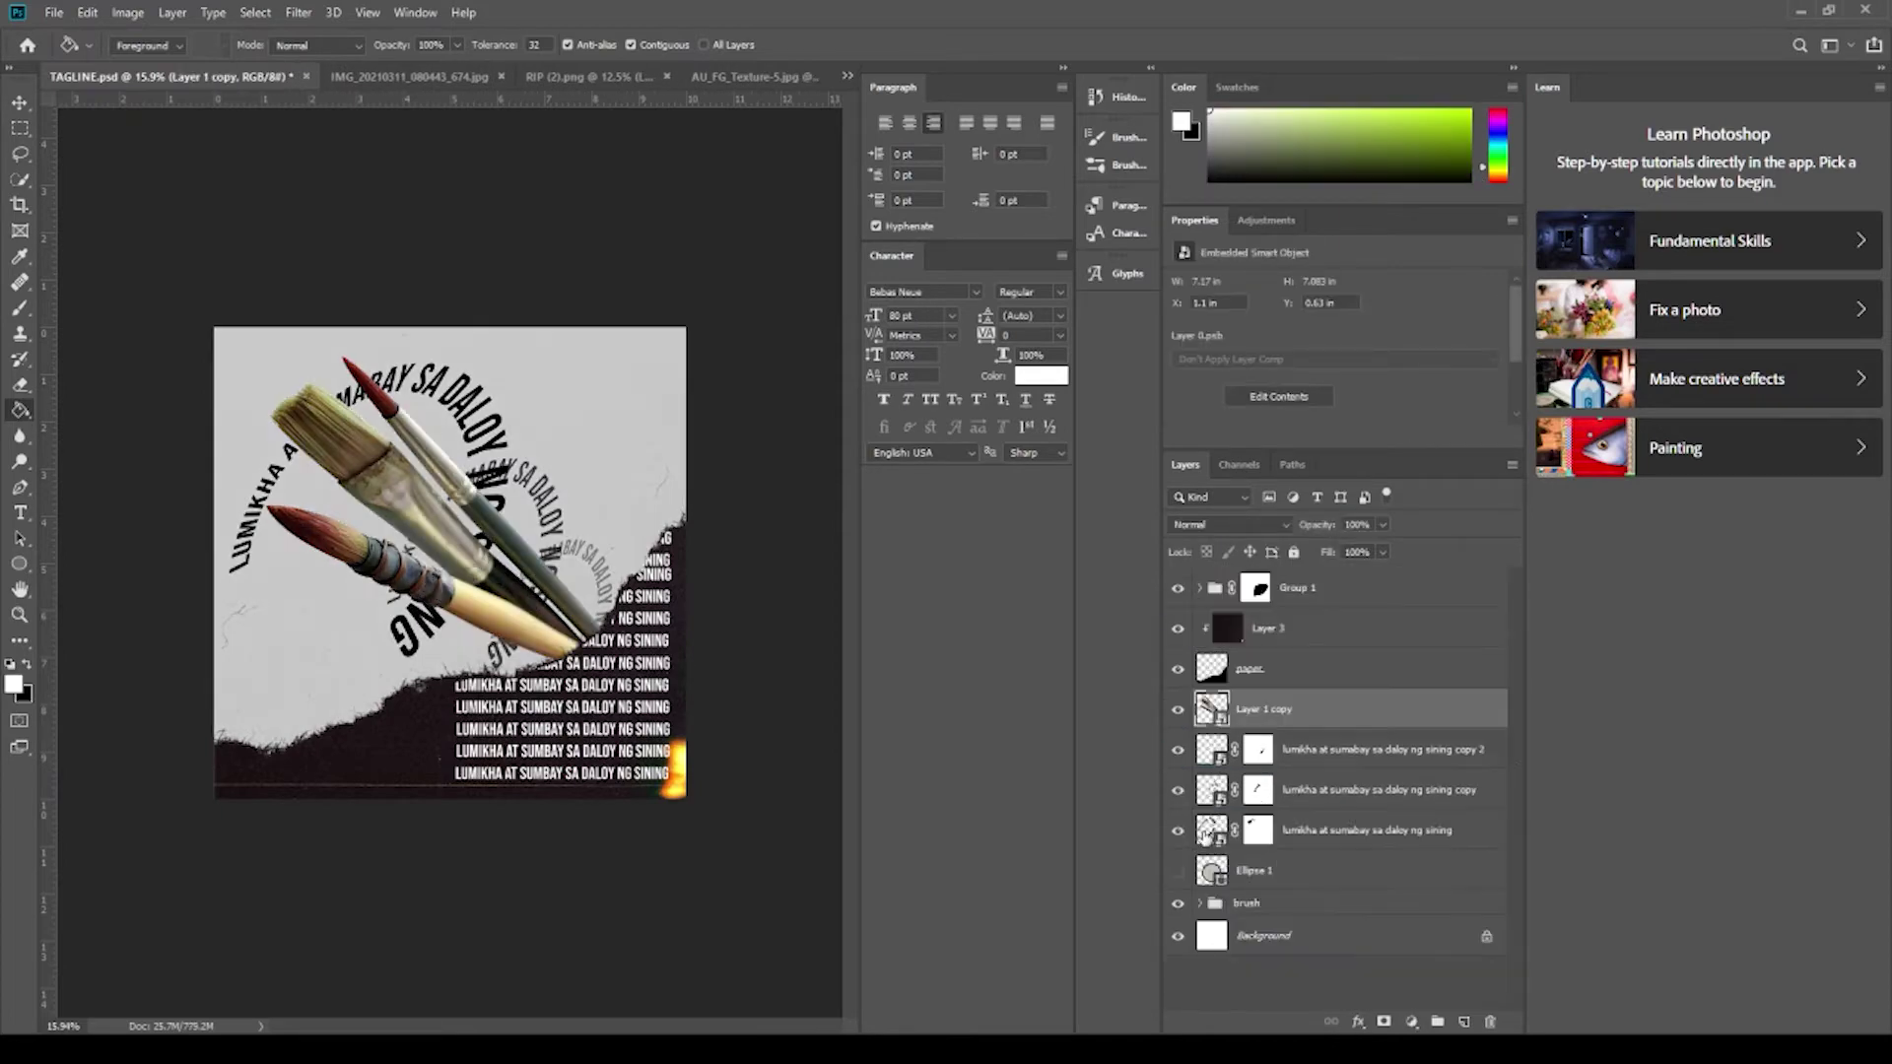
key(ctrl+z)
click(1256, 588)
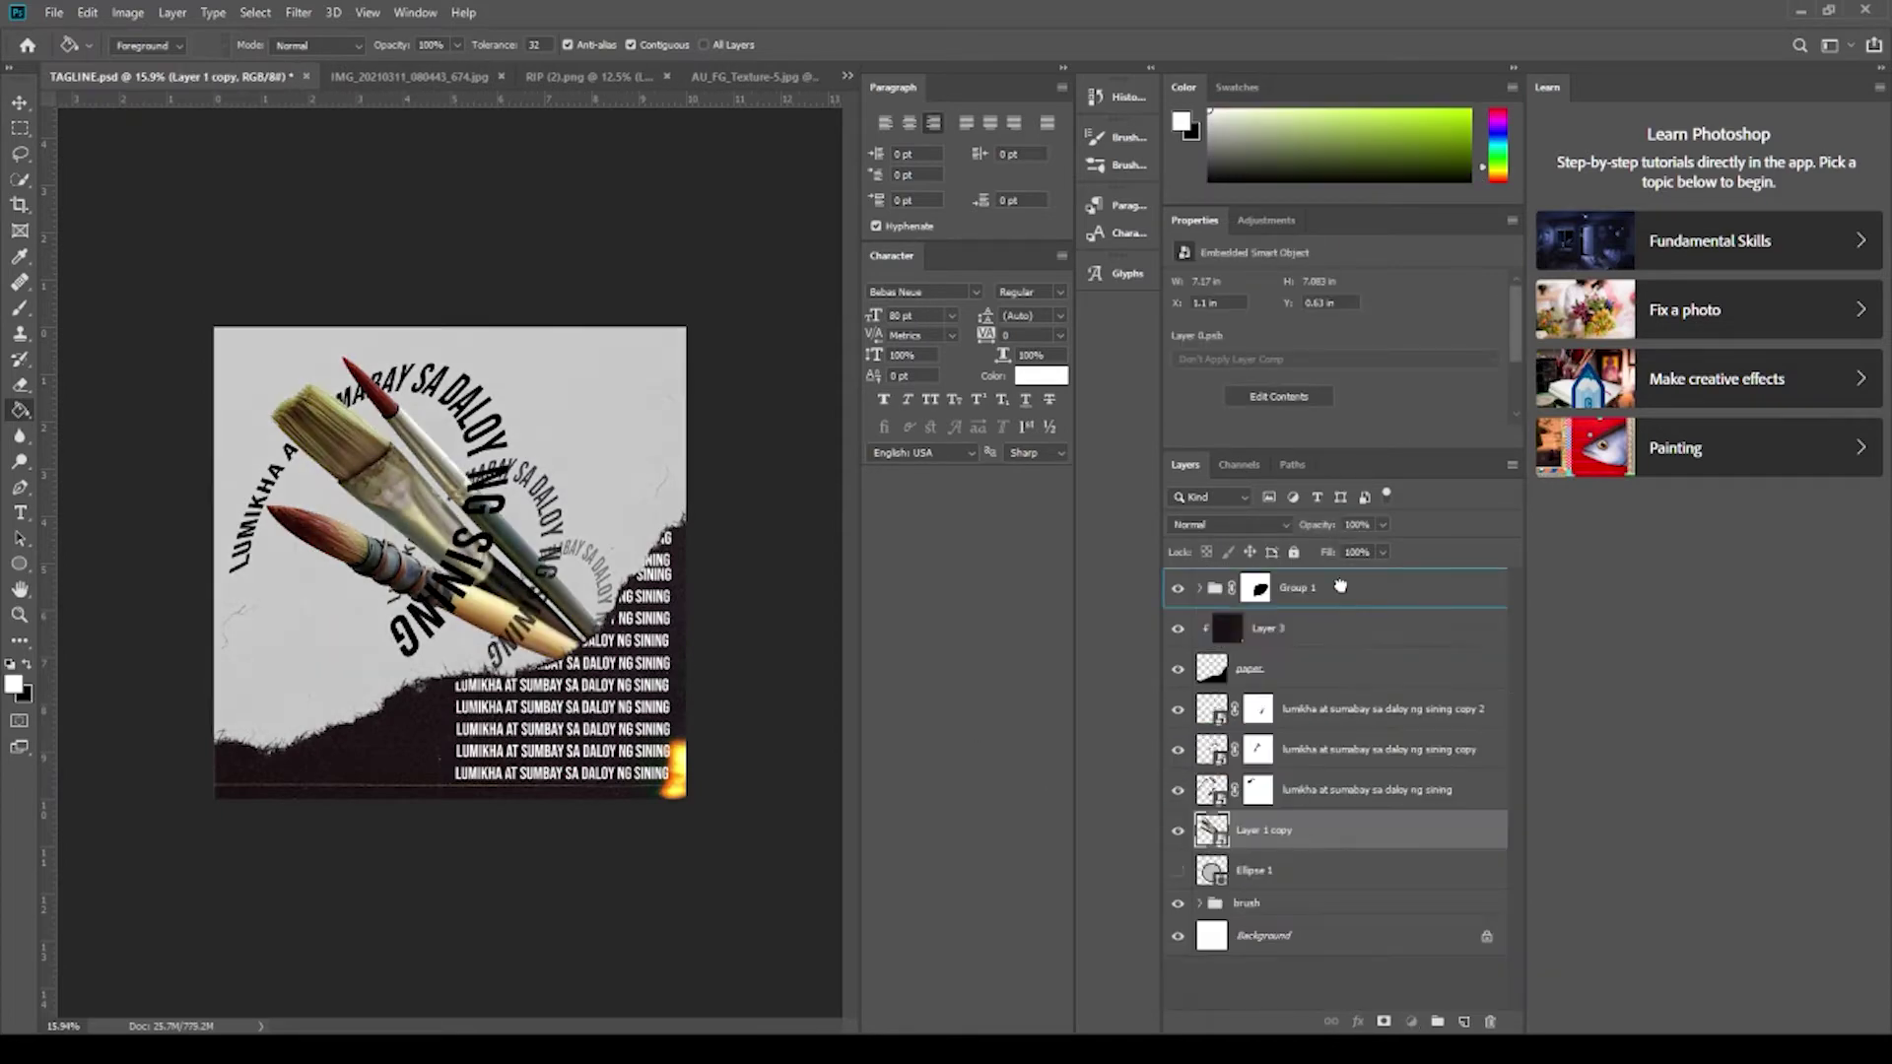
key(ctrl+z)
key(ctrl+z)
key(ctrl+z)
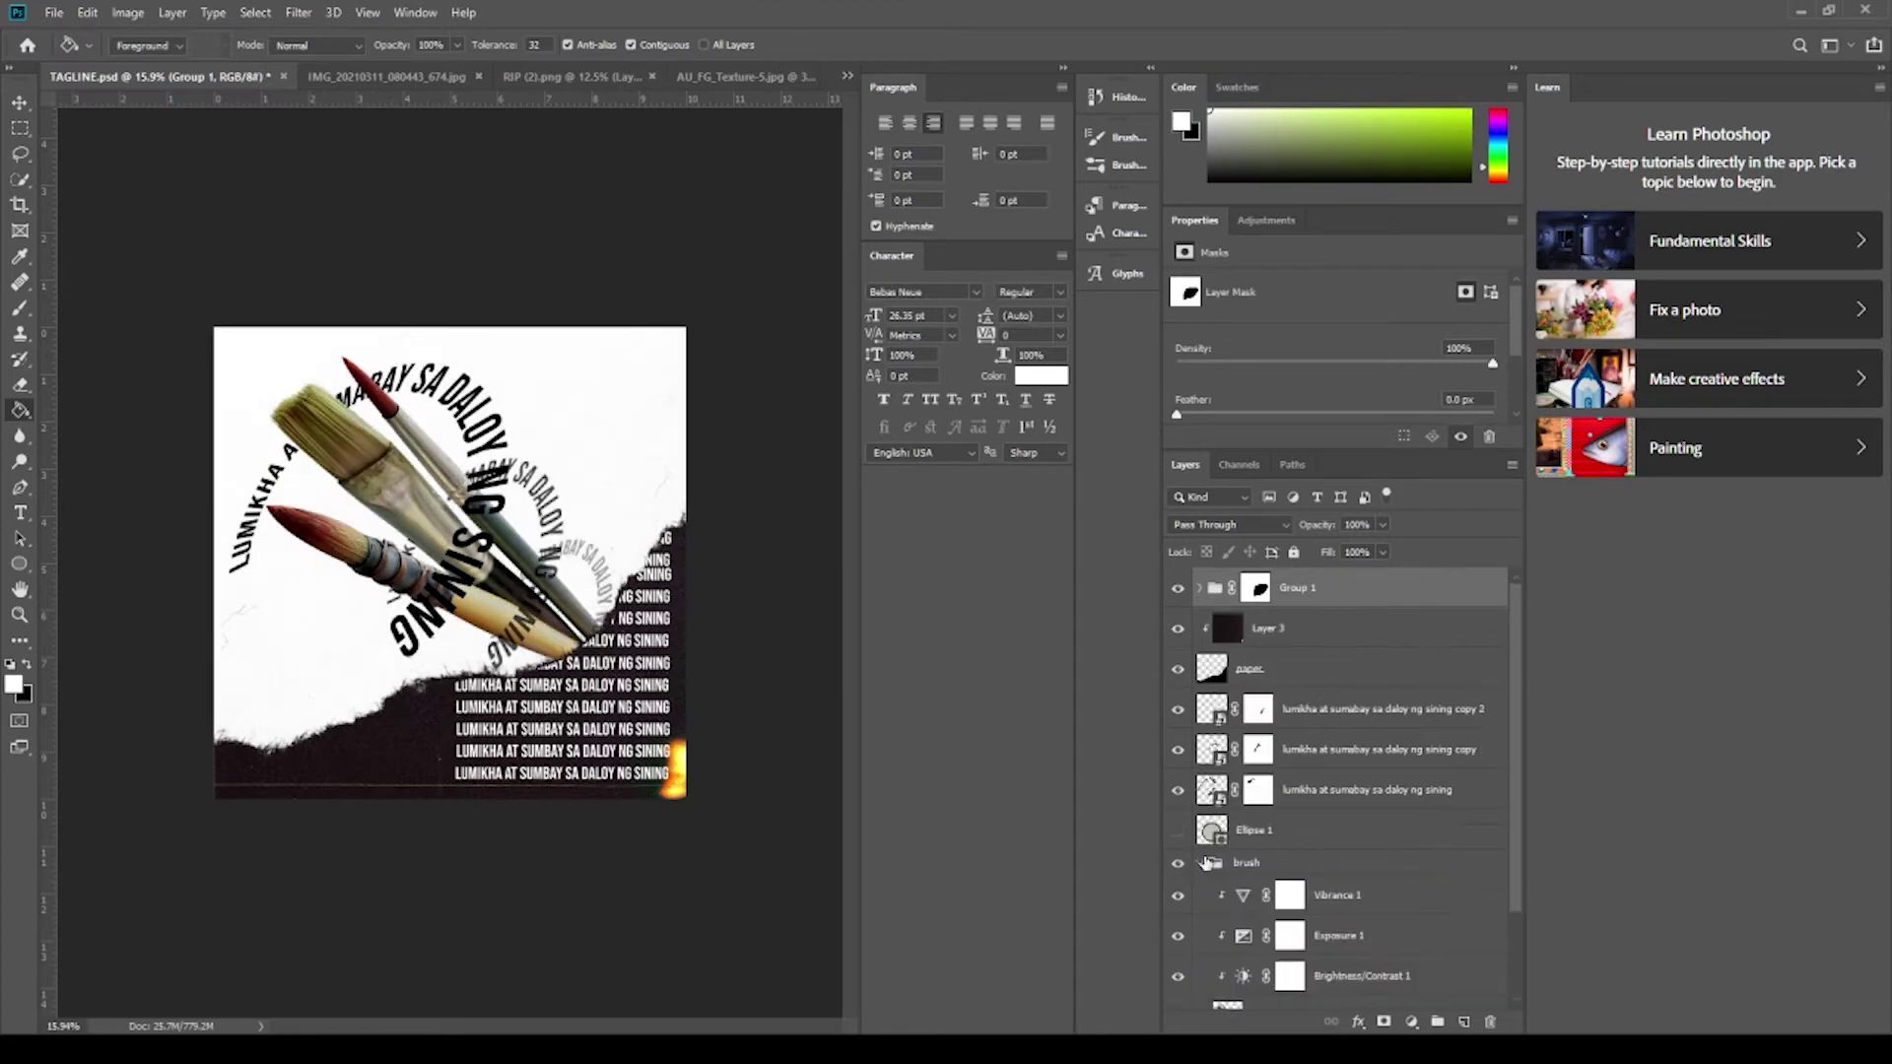
Group the texture and torn-paper layers as paper, and gather the curved text layers into a second group.
key(ctrl+z)
key(ctrl+z)
key(ctrl+z)
key(ctrl+z)
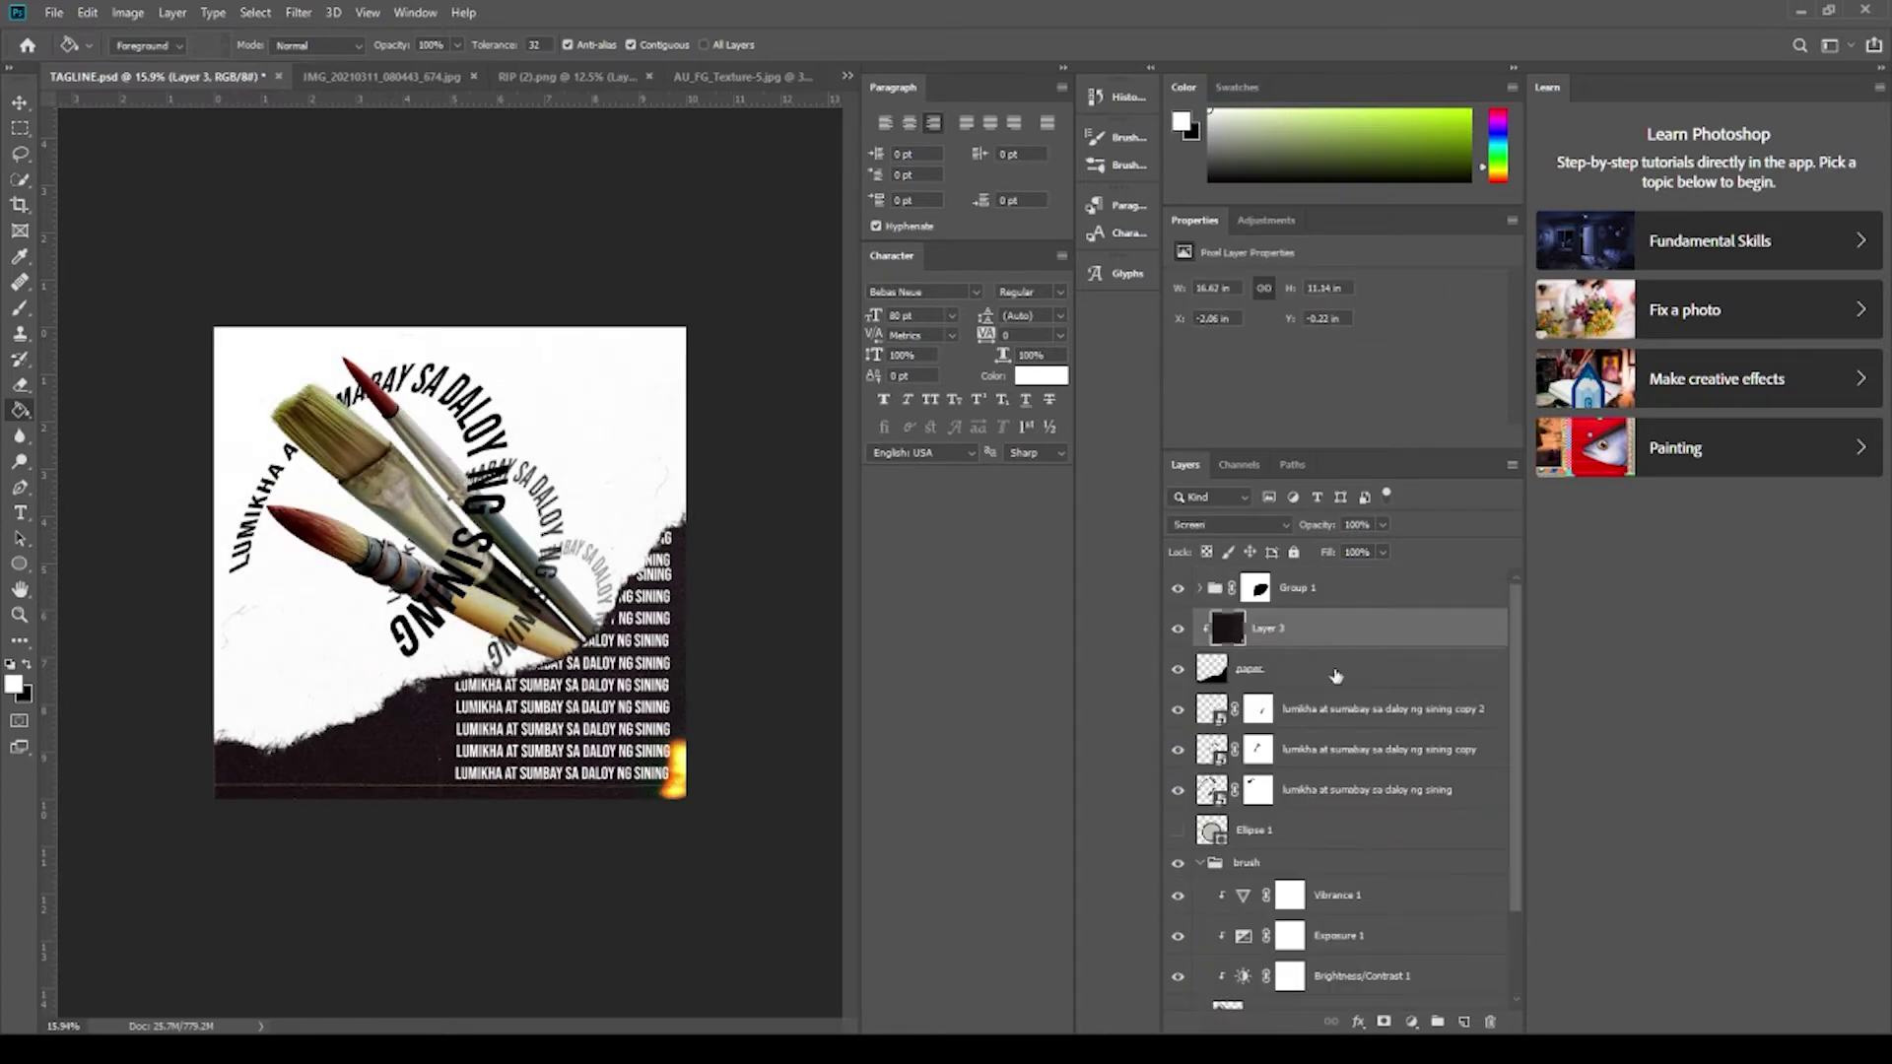
key(ctrl+z)
key(ctrl+z)
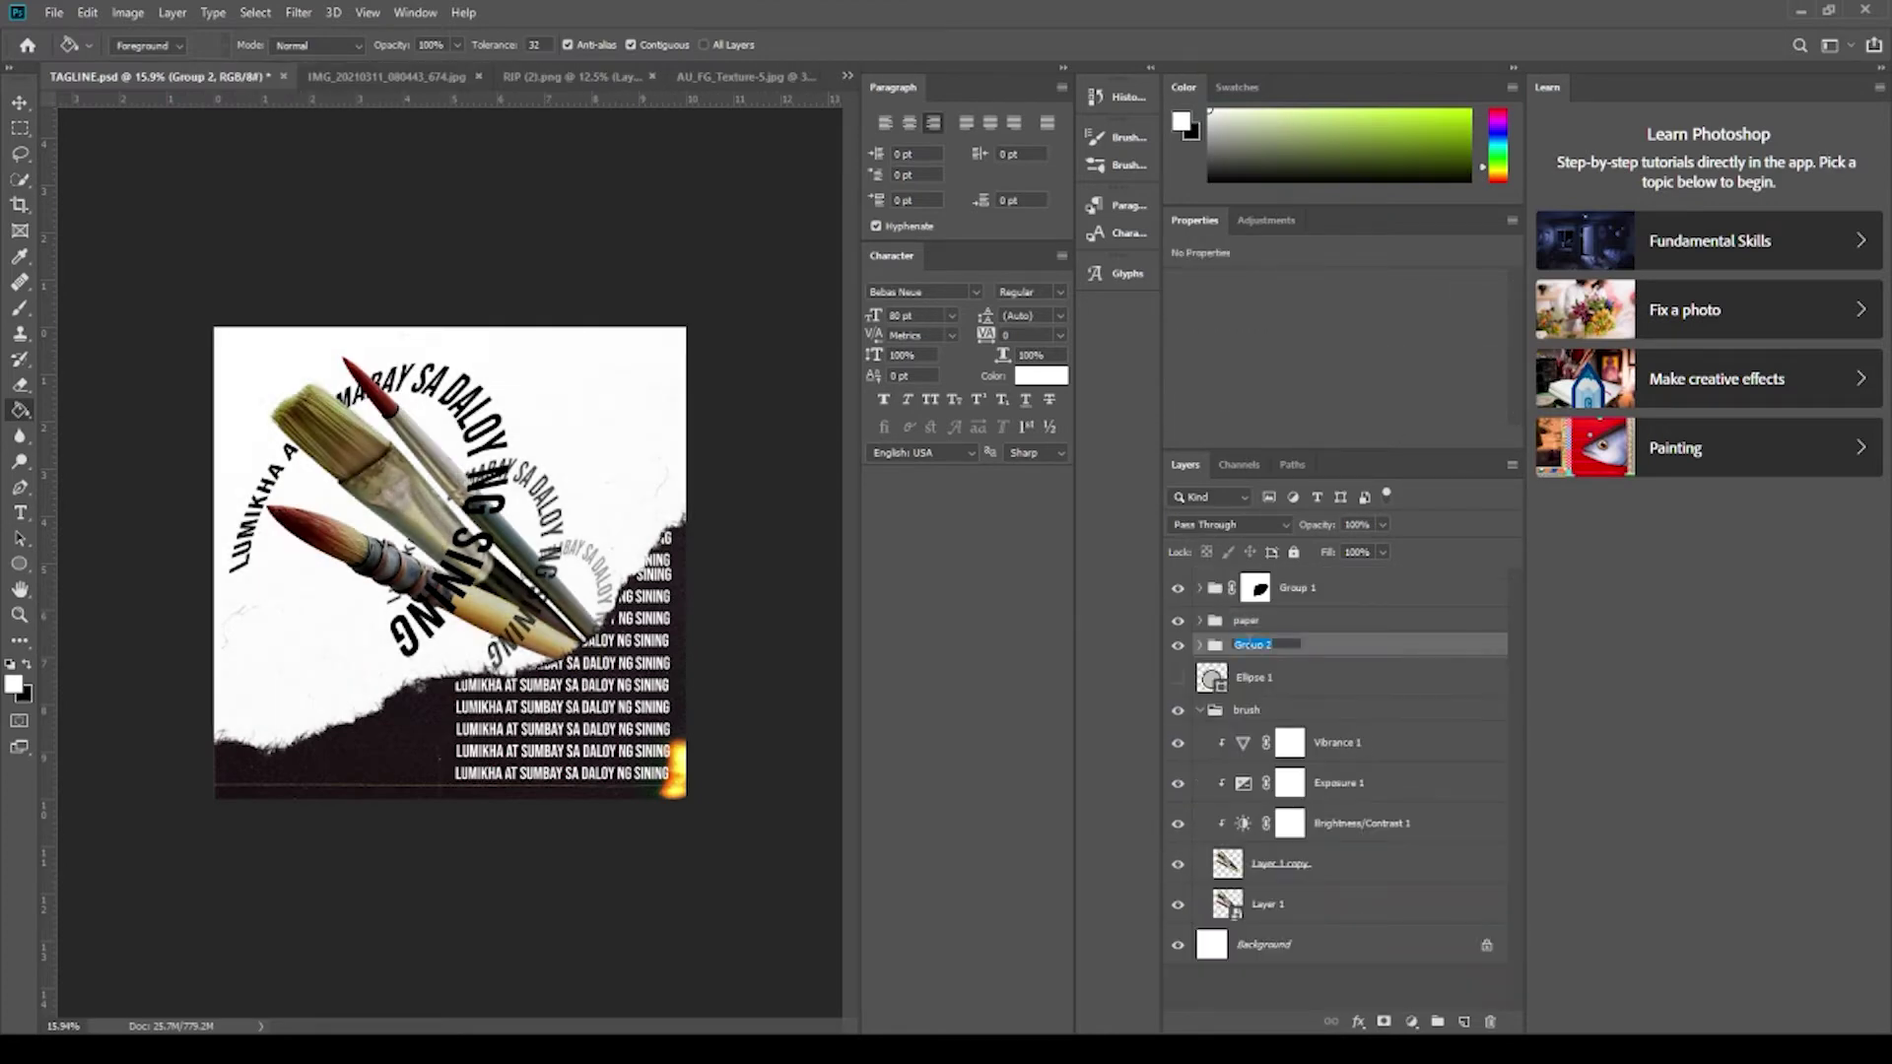
Name the curved text group text and place the Layer 1 copy brush layer directly beneath the brush group.
click(1293, 680)
key(ctrl+z)
key(ctrl+z)
key(ctrl+z)
key(ctrl+z)
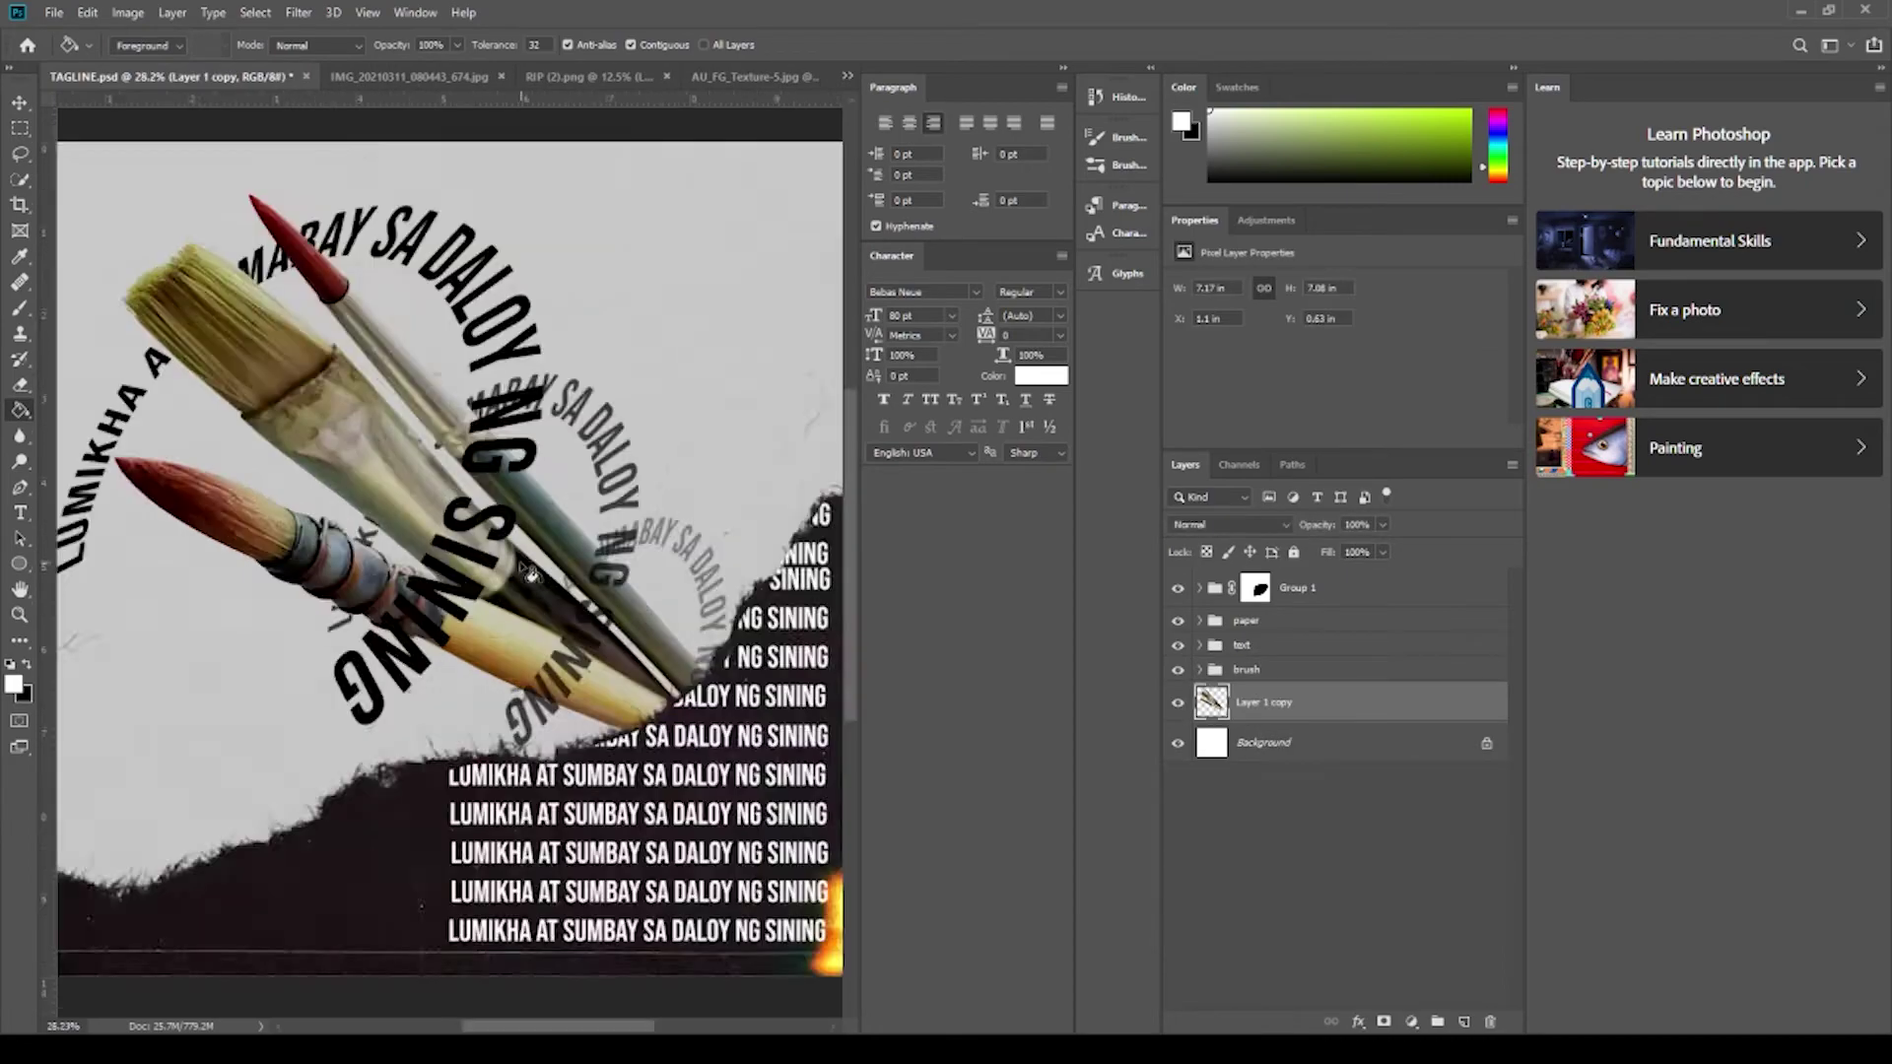
Check the canvas with the Background hidden, show it again and convert it into a regular layer.
click(1175, 749)
key(ctrl+shift+z)
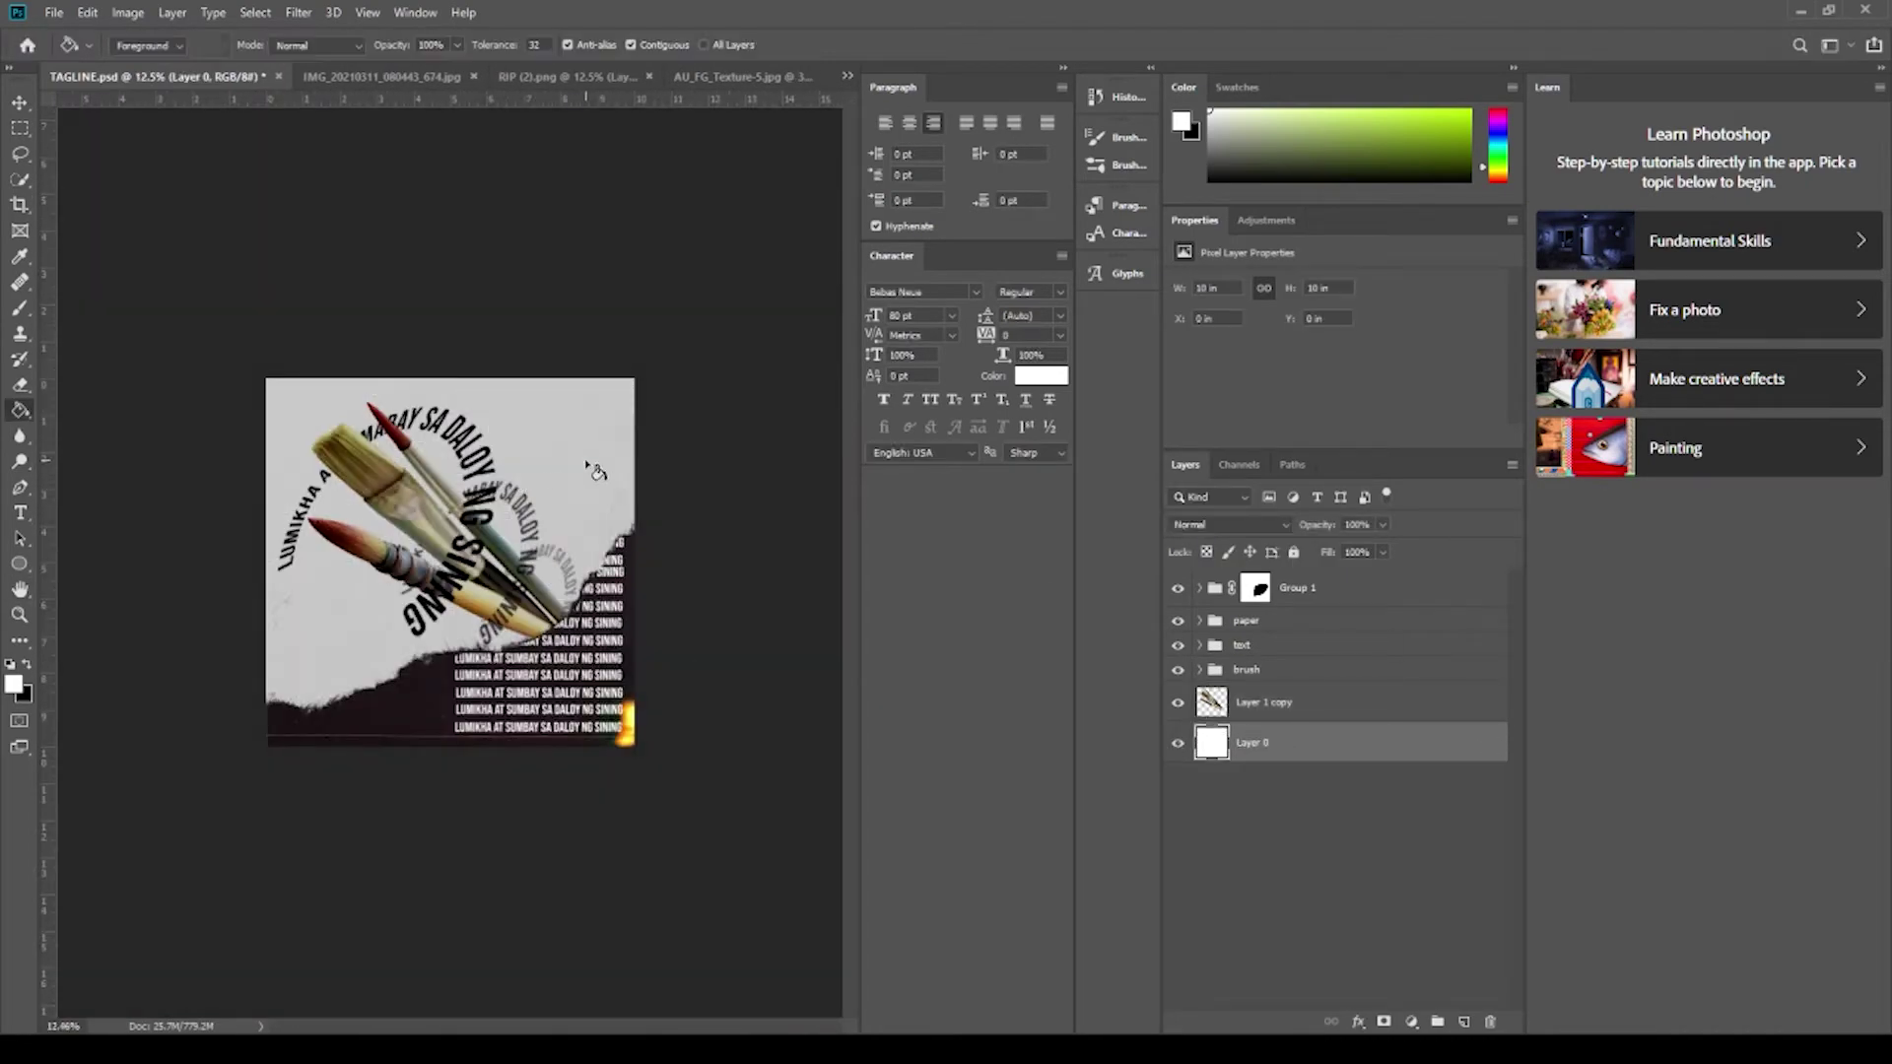
scroll(562, 493, up, 3)
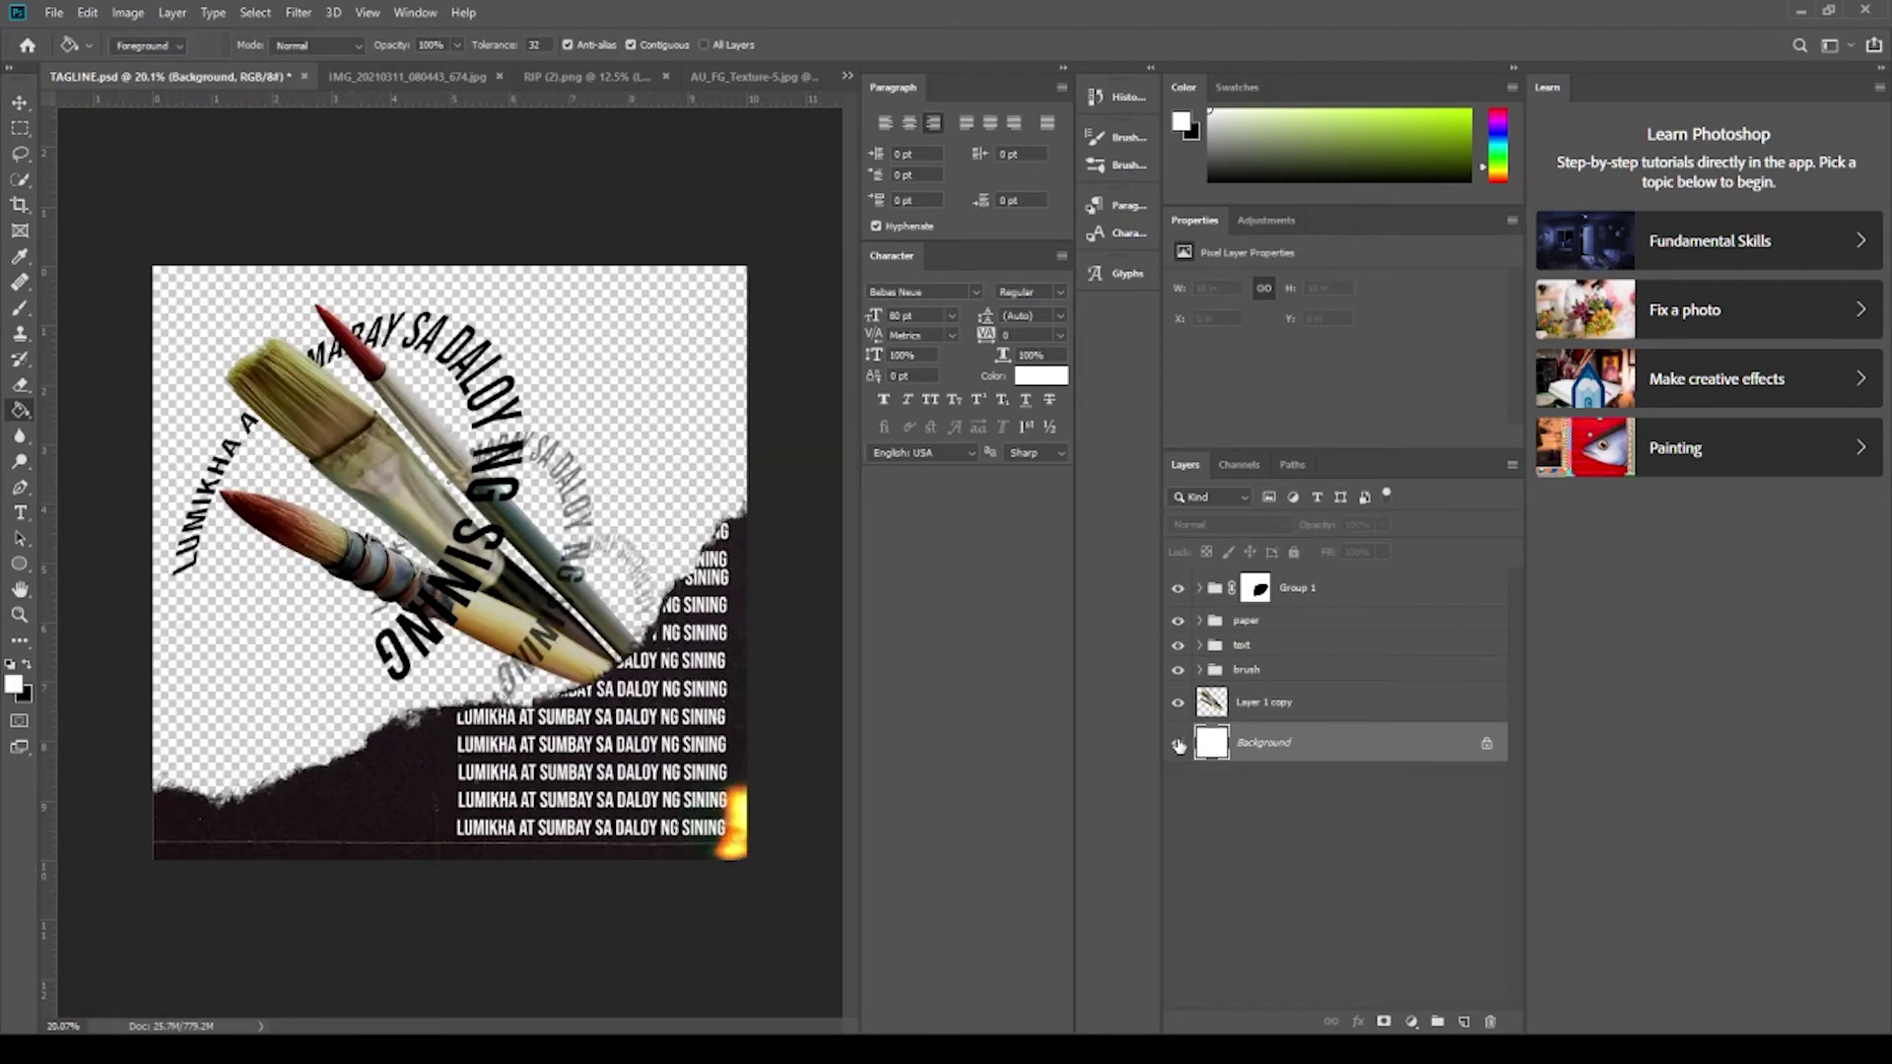
key(g)
key(x)
scroll(549, 517, up, 2)
click(652, 399)
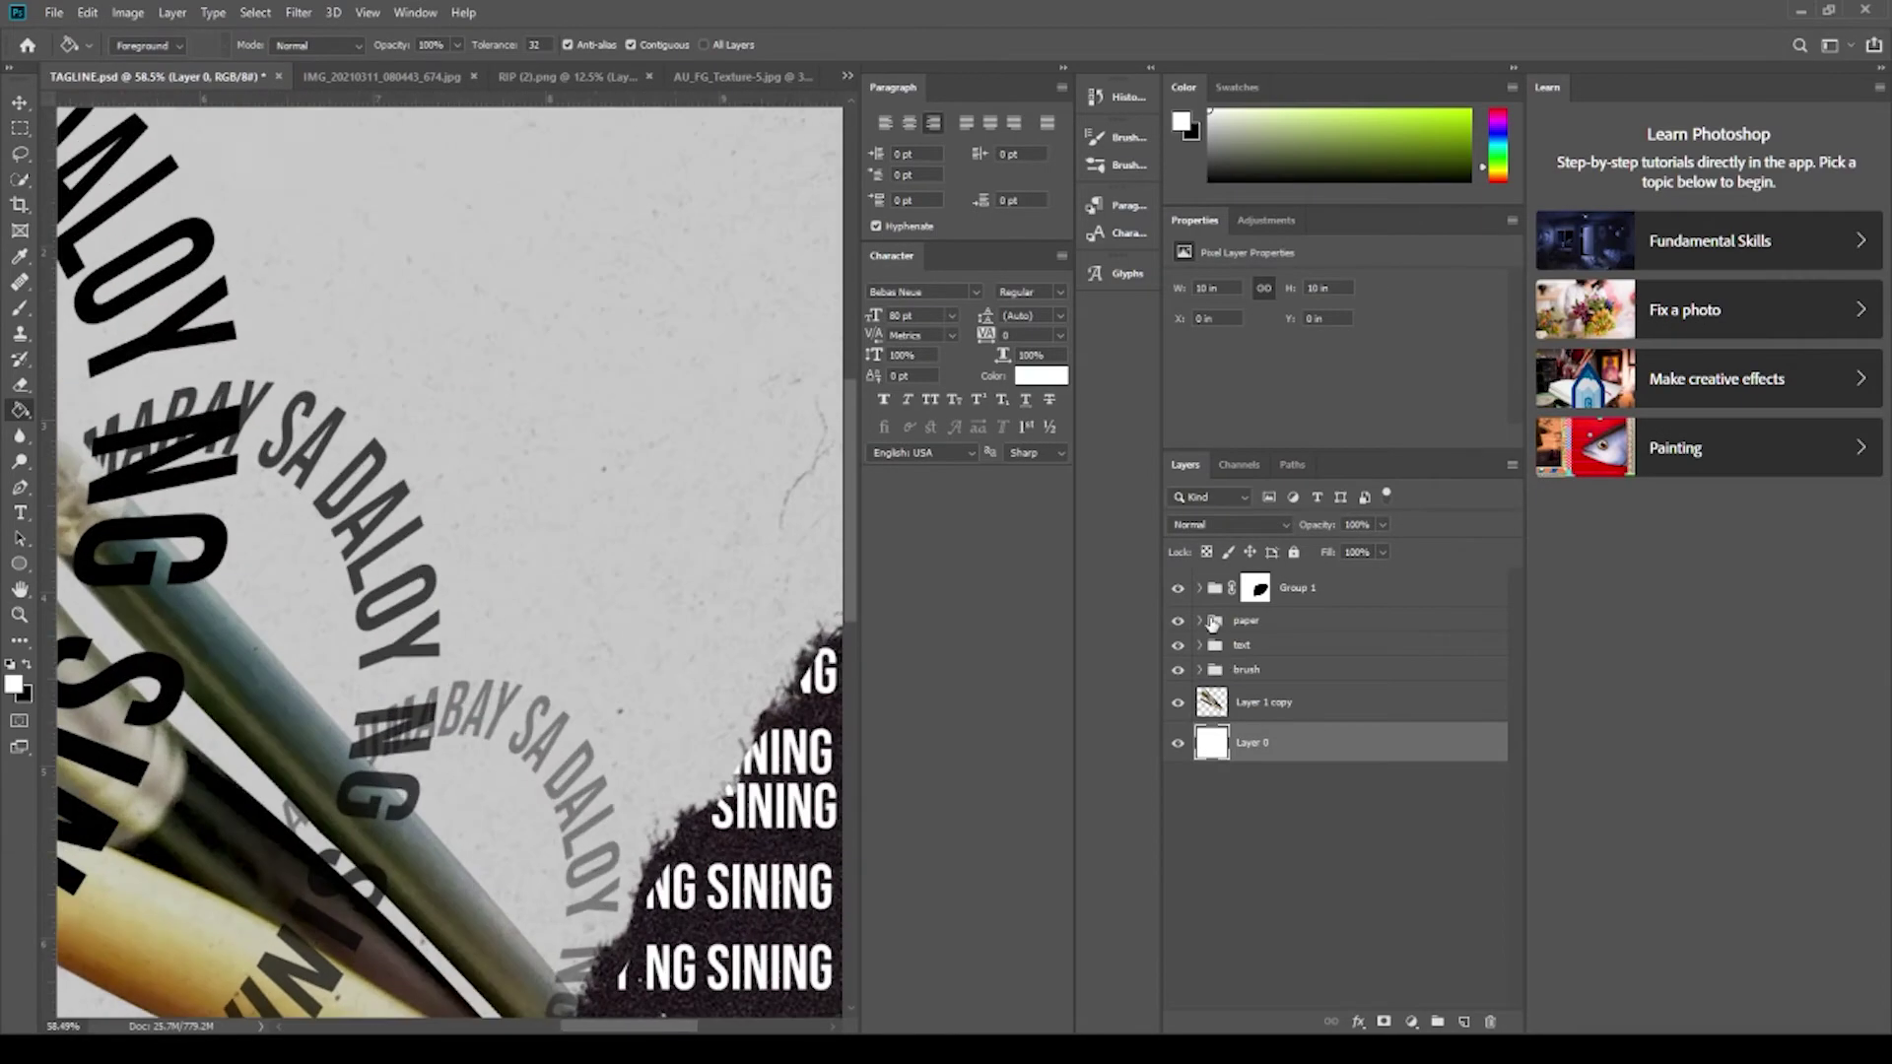
click(1200, 620)
click(1200, 750)
click(1201, 750)
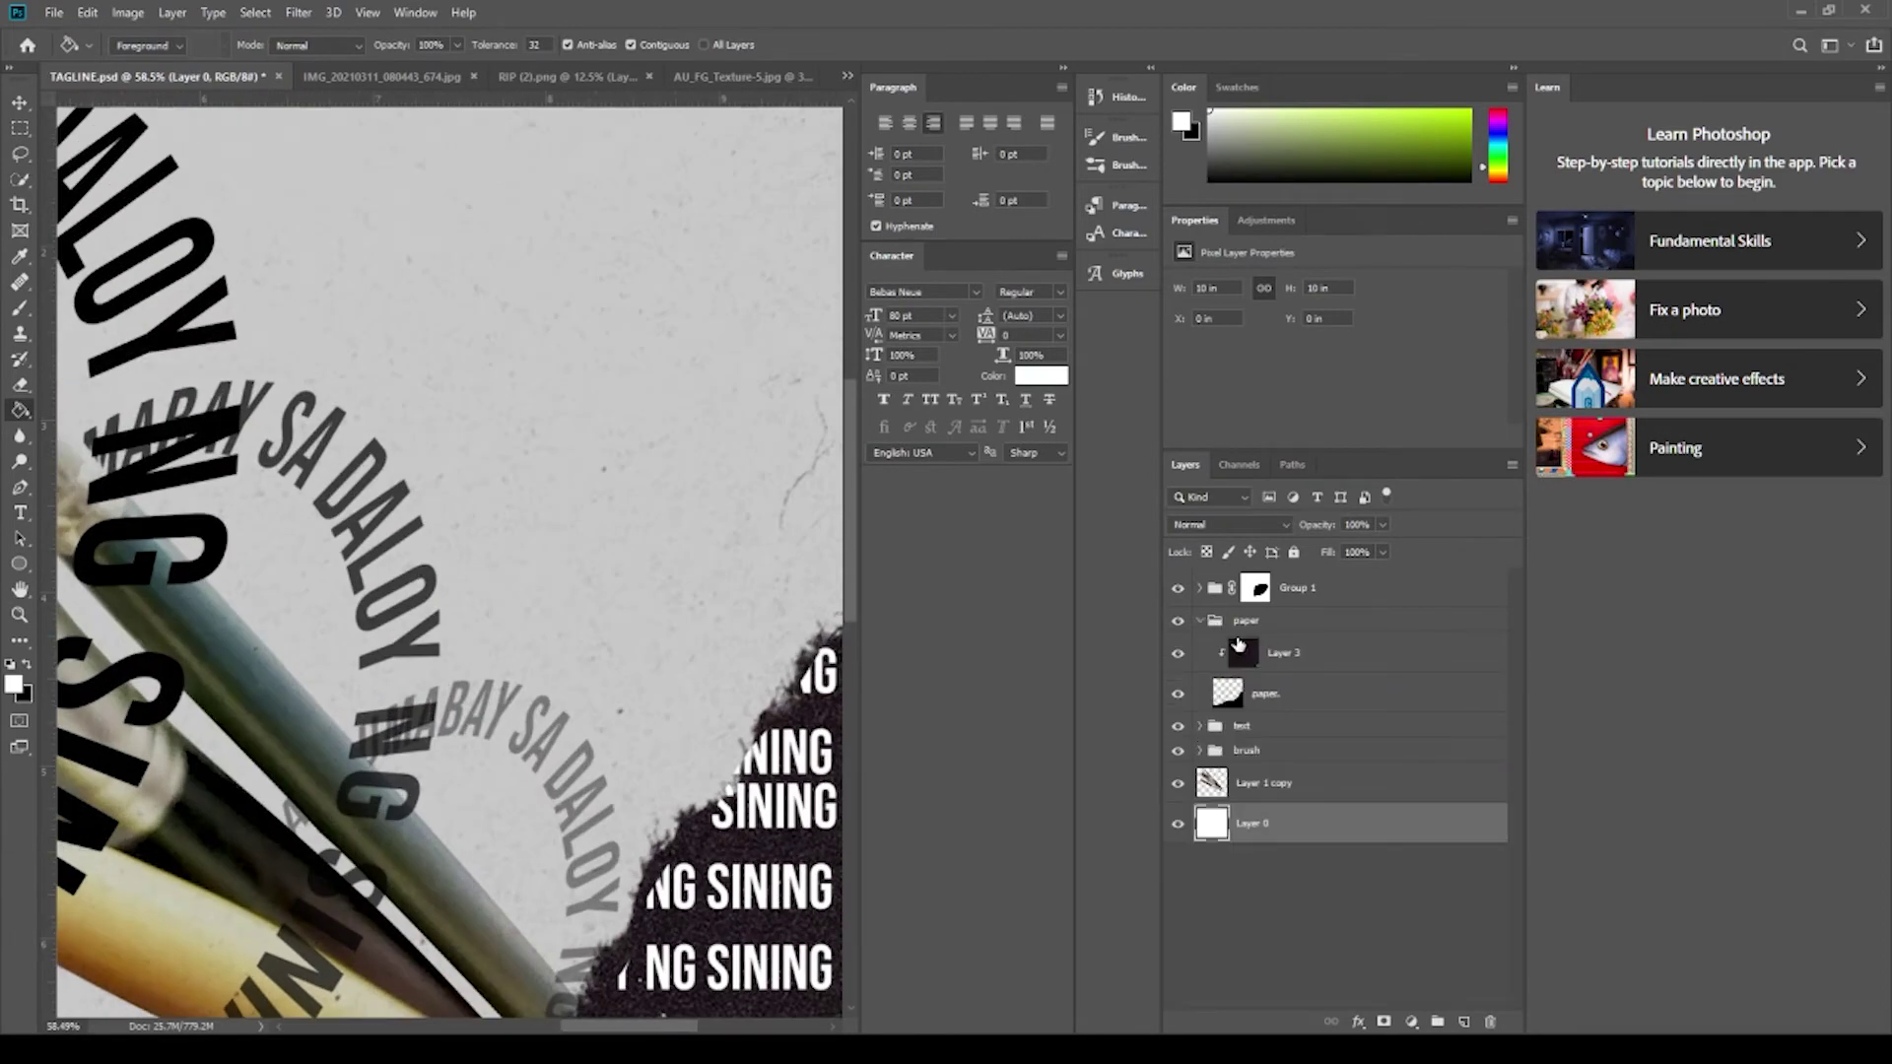
click(1247, 620)
click(1199, 620)
Rename the curved text group as text circular and move it above the repeated tagline group.
scroll(440, 514, down, 5)
drag(1255, 605, 1310, 631)
text(circular)
key(Return)
Duplicate the masked group of repeated tagline lines and merge the copy into a single layer.
key(ctrl+j)
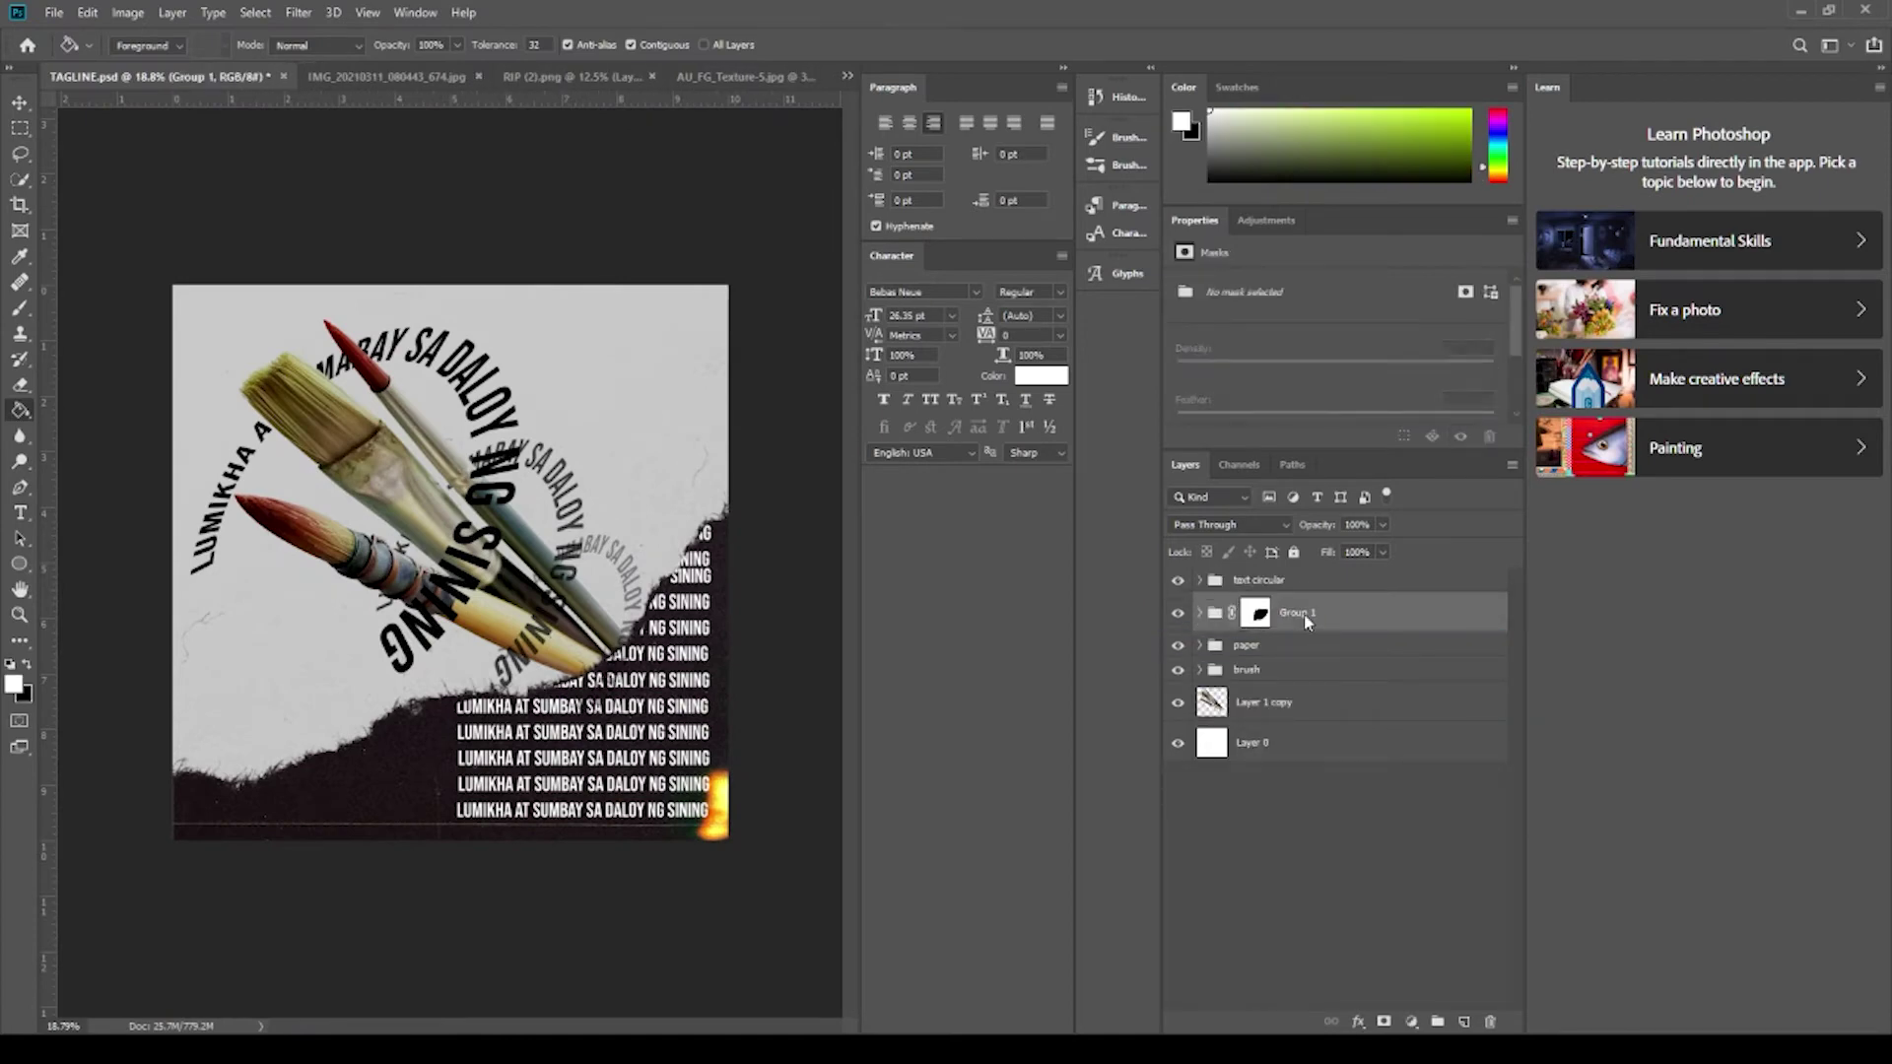
key(ctrl+e)
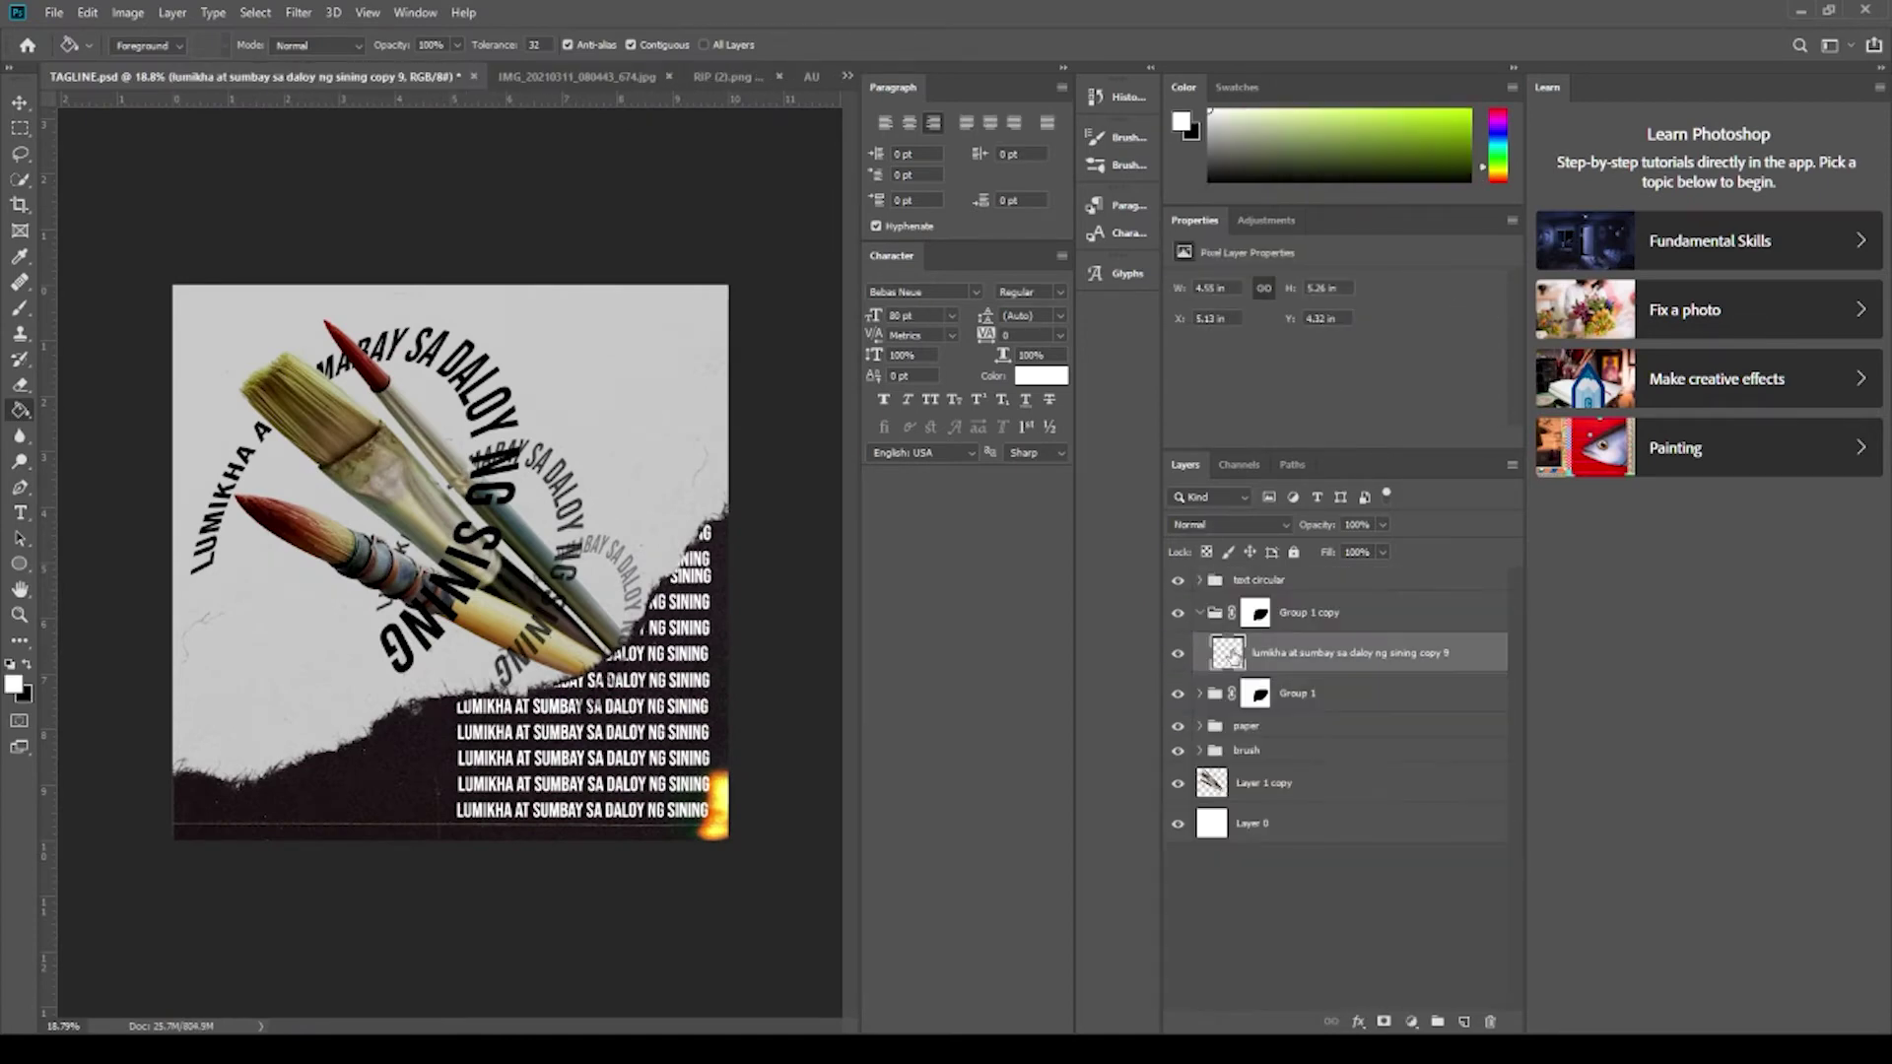
key(ctrl+e)
drag(1313, 615, 1267, 572)
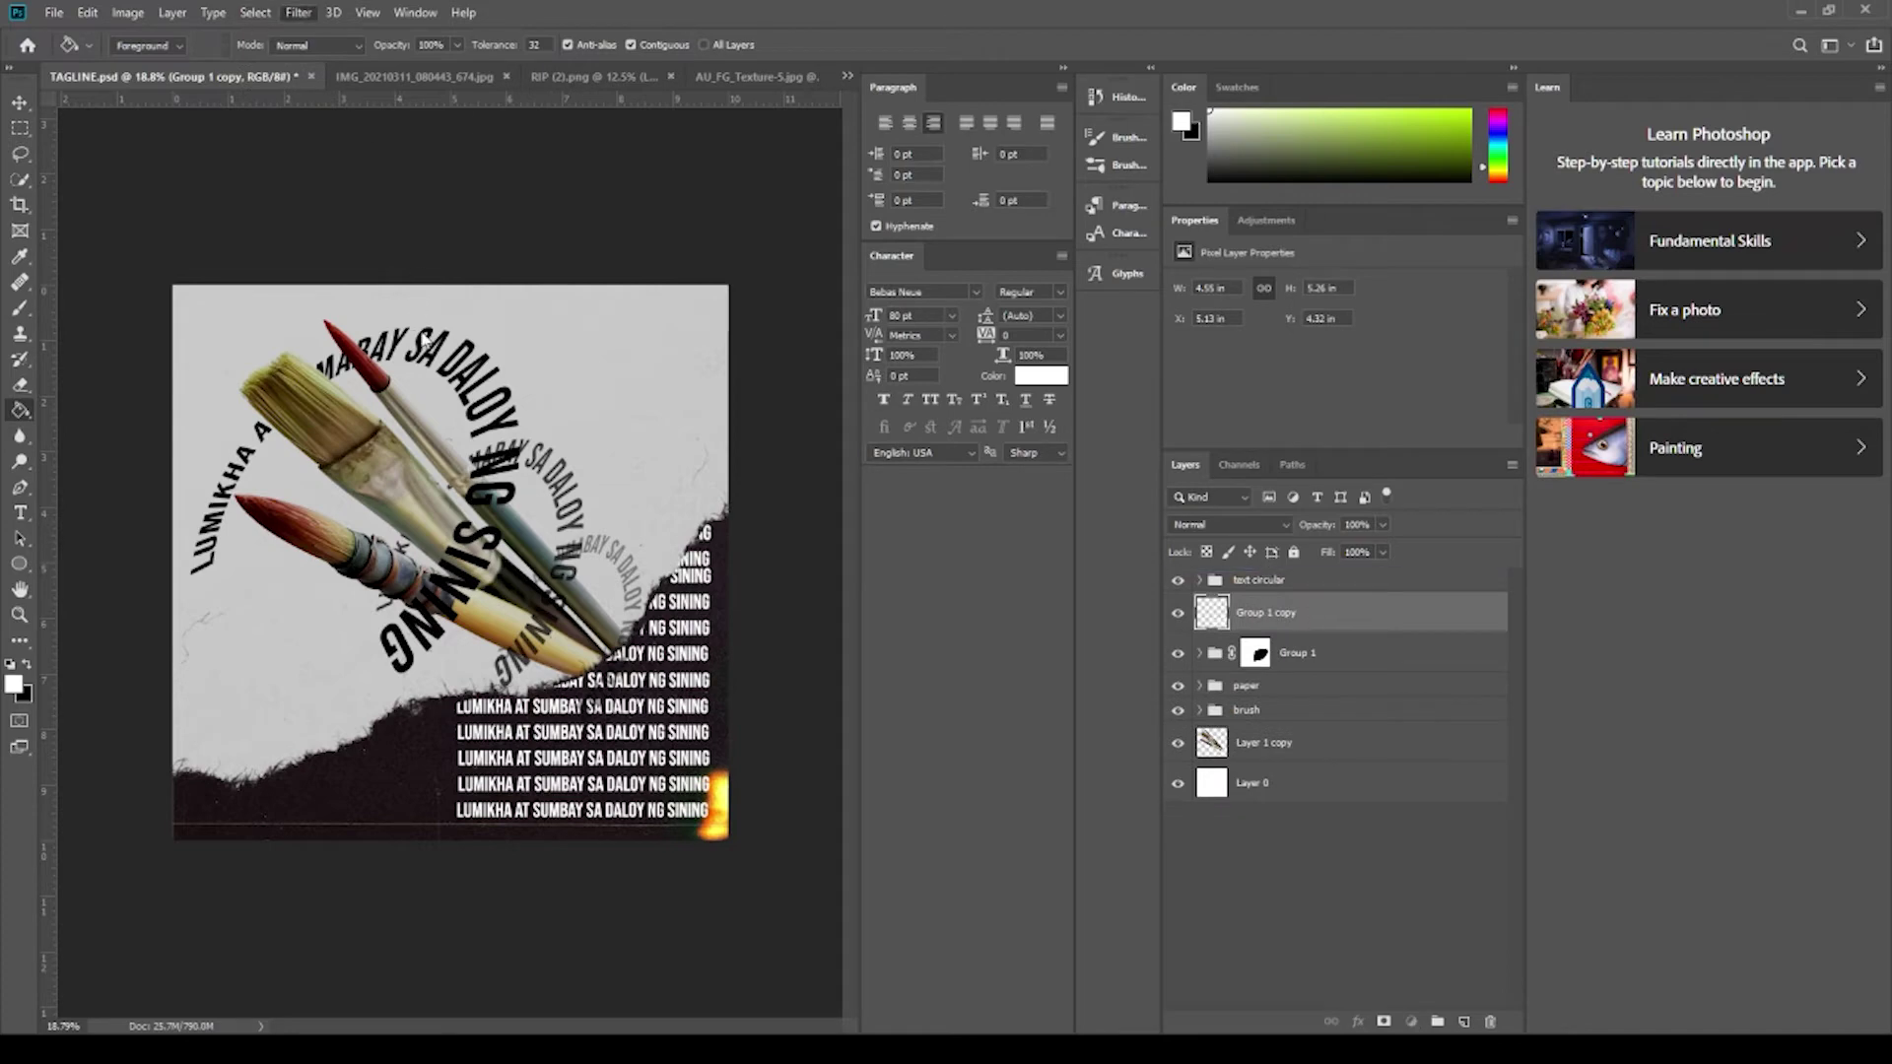
Blur the merged tagline copy into a soft glow and set its opacity to 67%.
key(space)
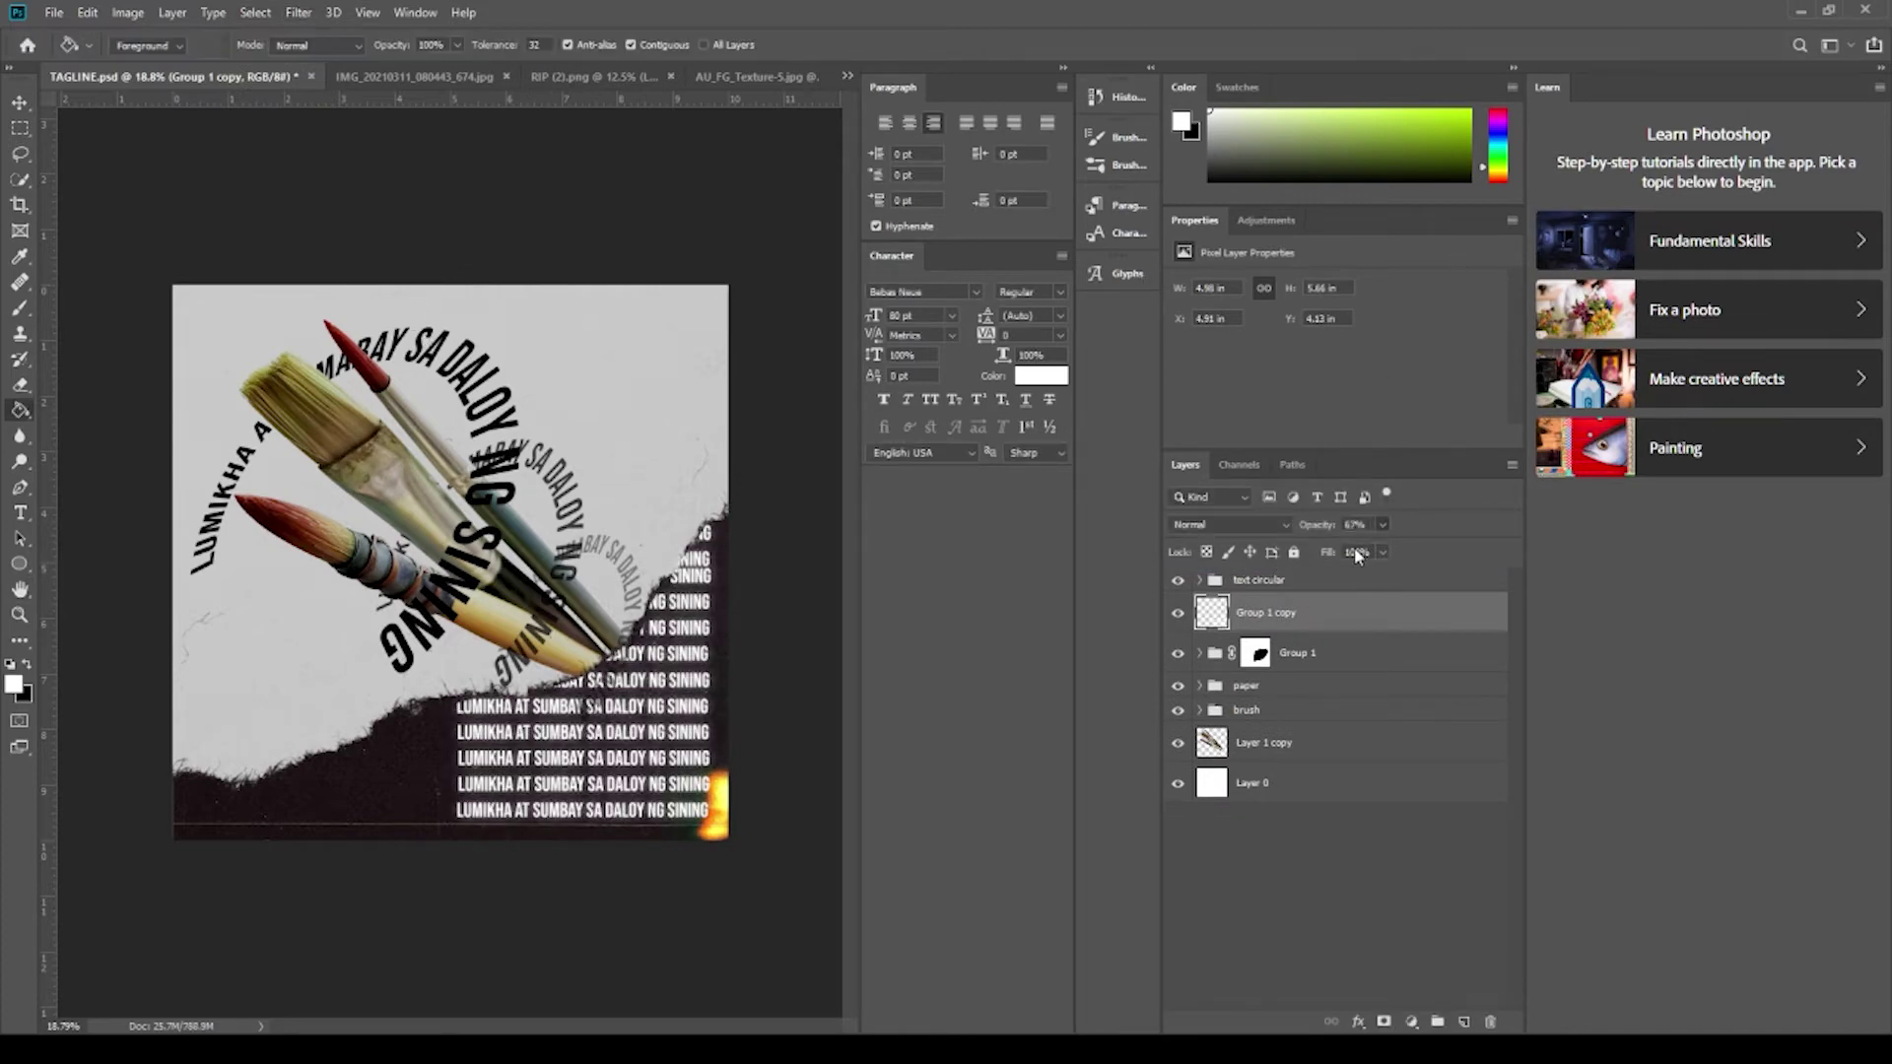
click(1256, 653)
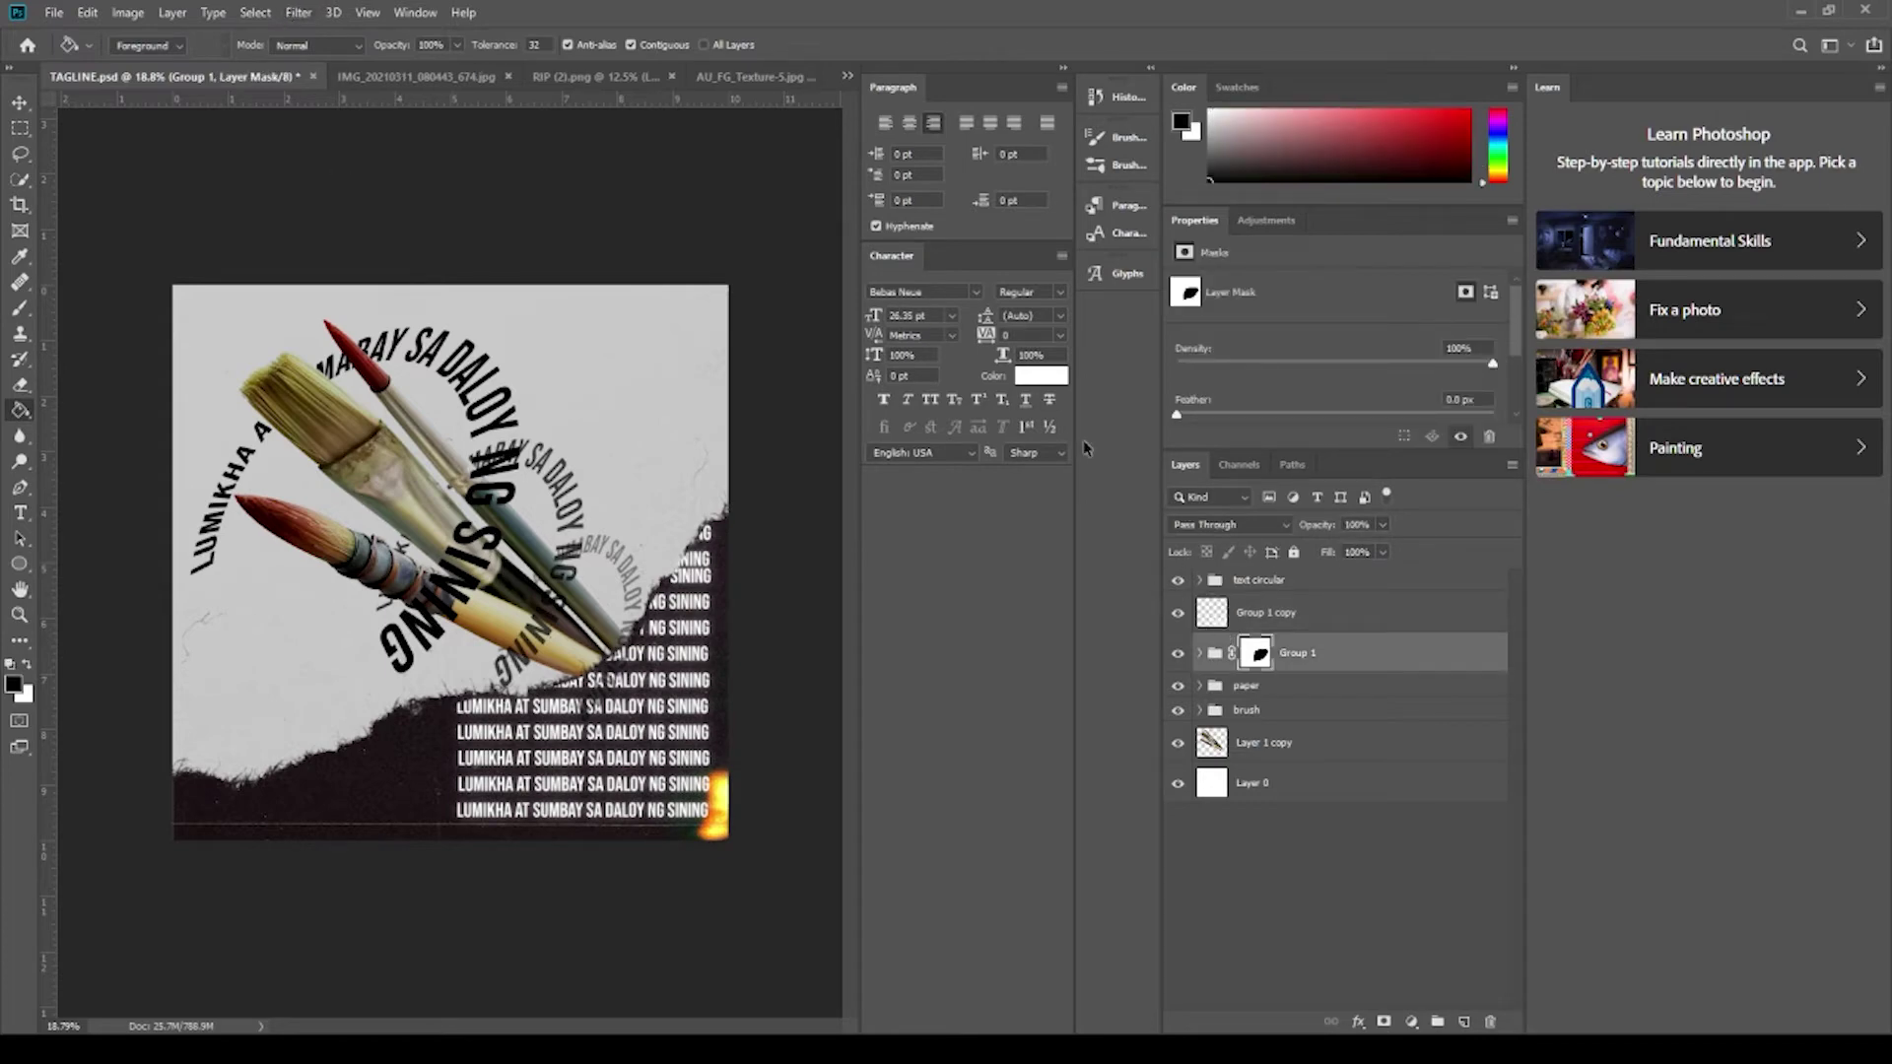
Make a merged duplicate of the glowing tagline lines and group the original tagline layers beneath it as backup.
click(1317, 616)
key(ctrl+j)
click(1207, 647)
shift+click(1281, 693)
key(ctrl+g)
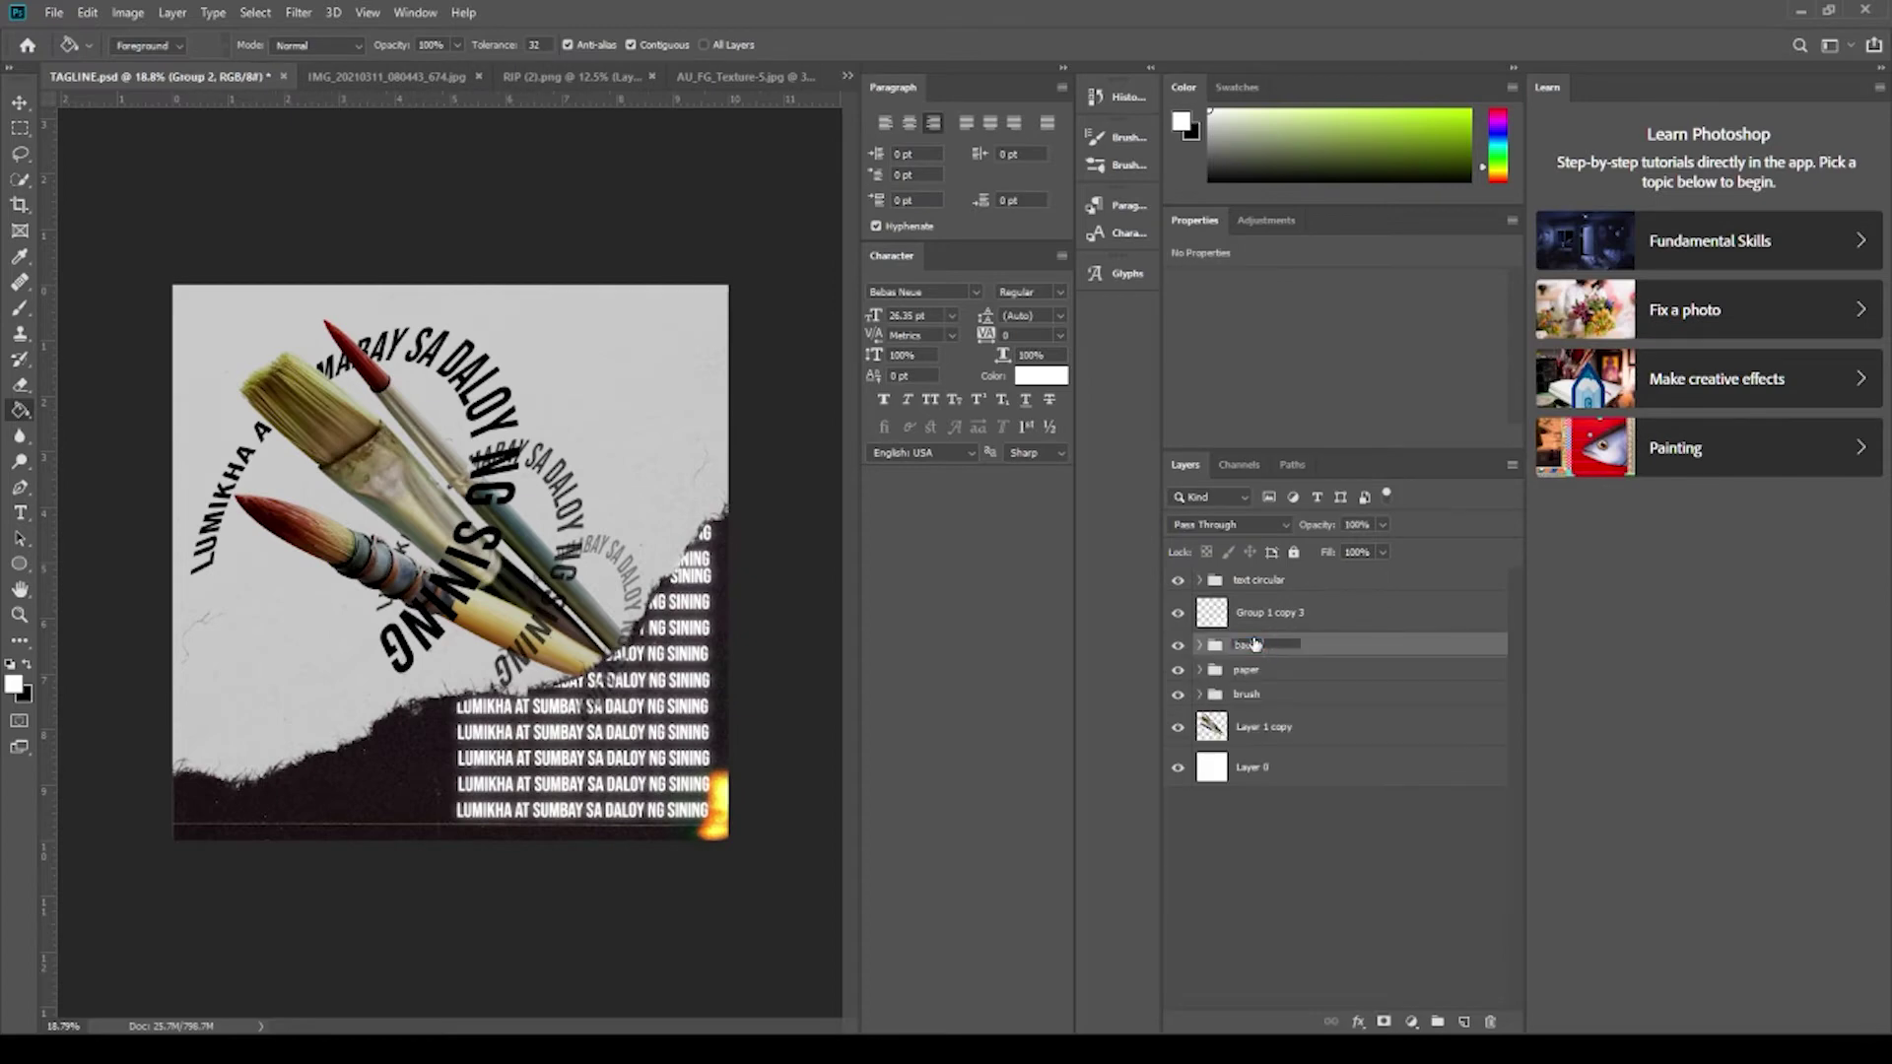
Hide the backup group and distort the merged tagline layer so its lines bend and ripple.
click(1177, 645)
click(1271, 612)
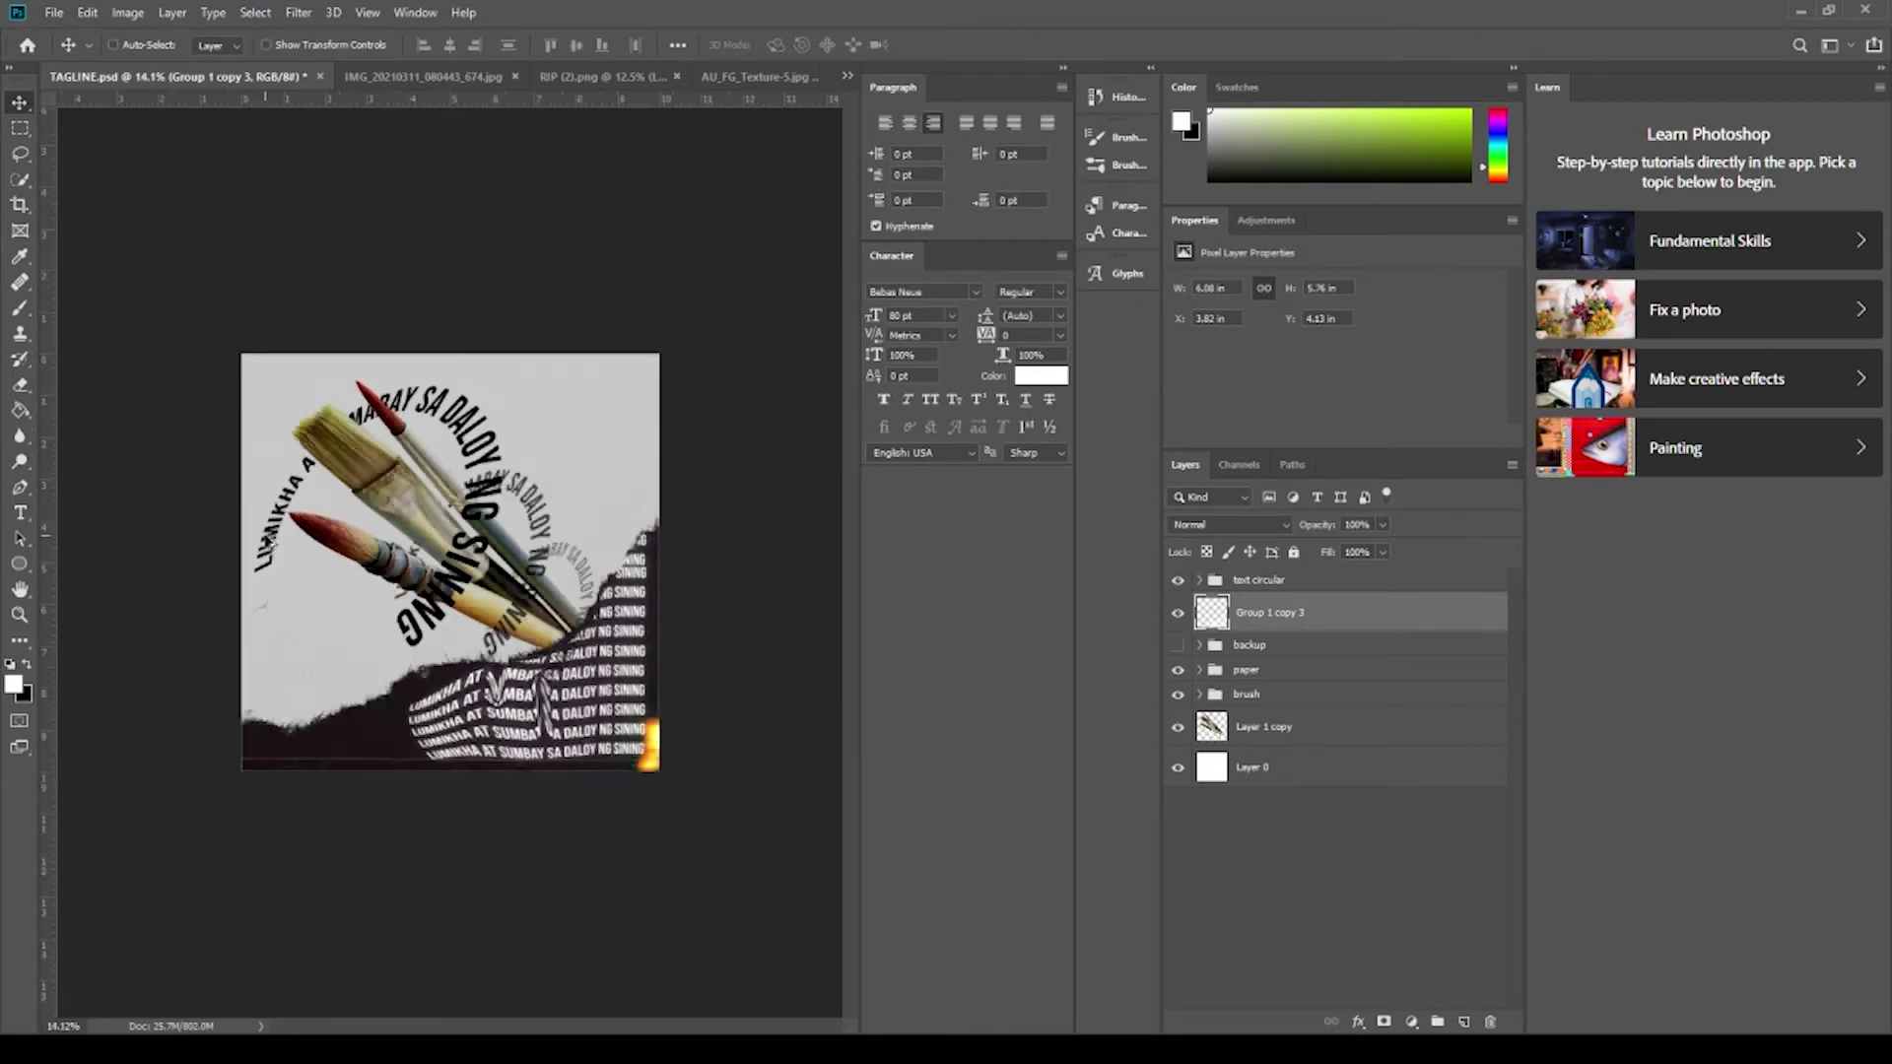
key(ctrl+plus)
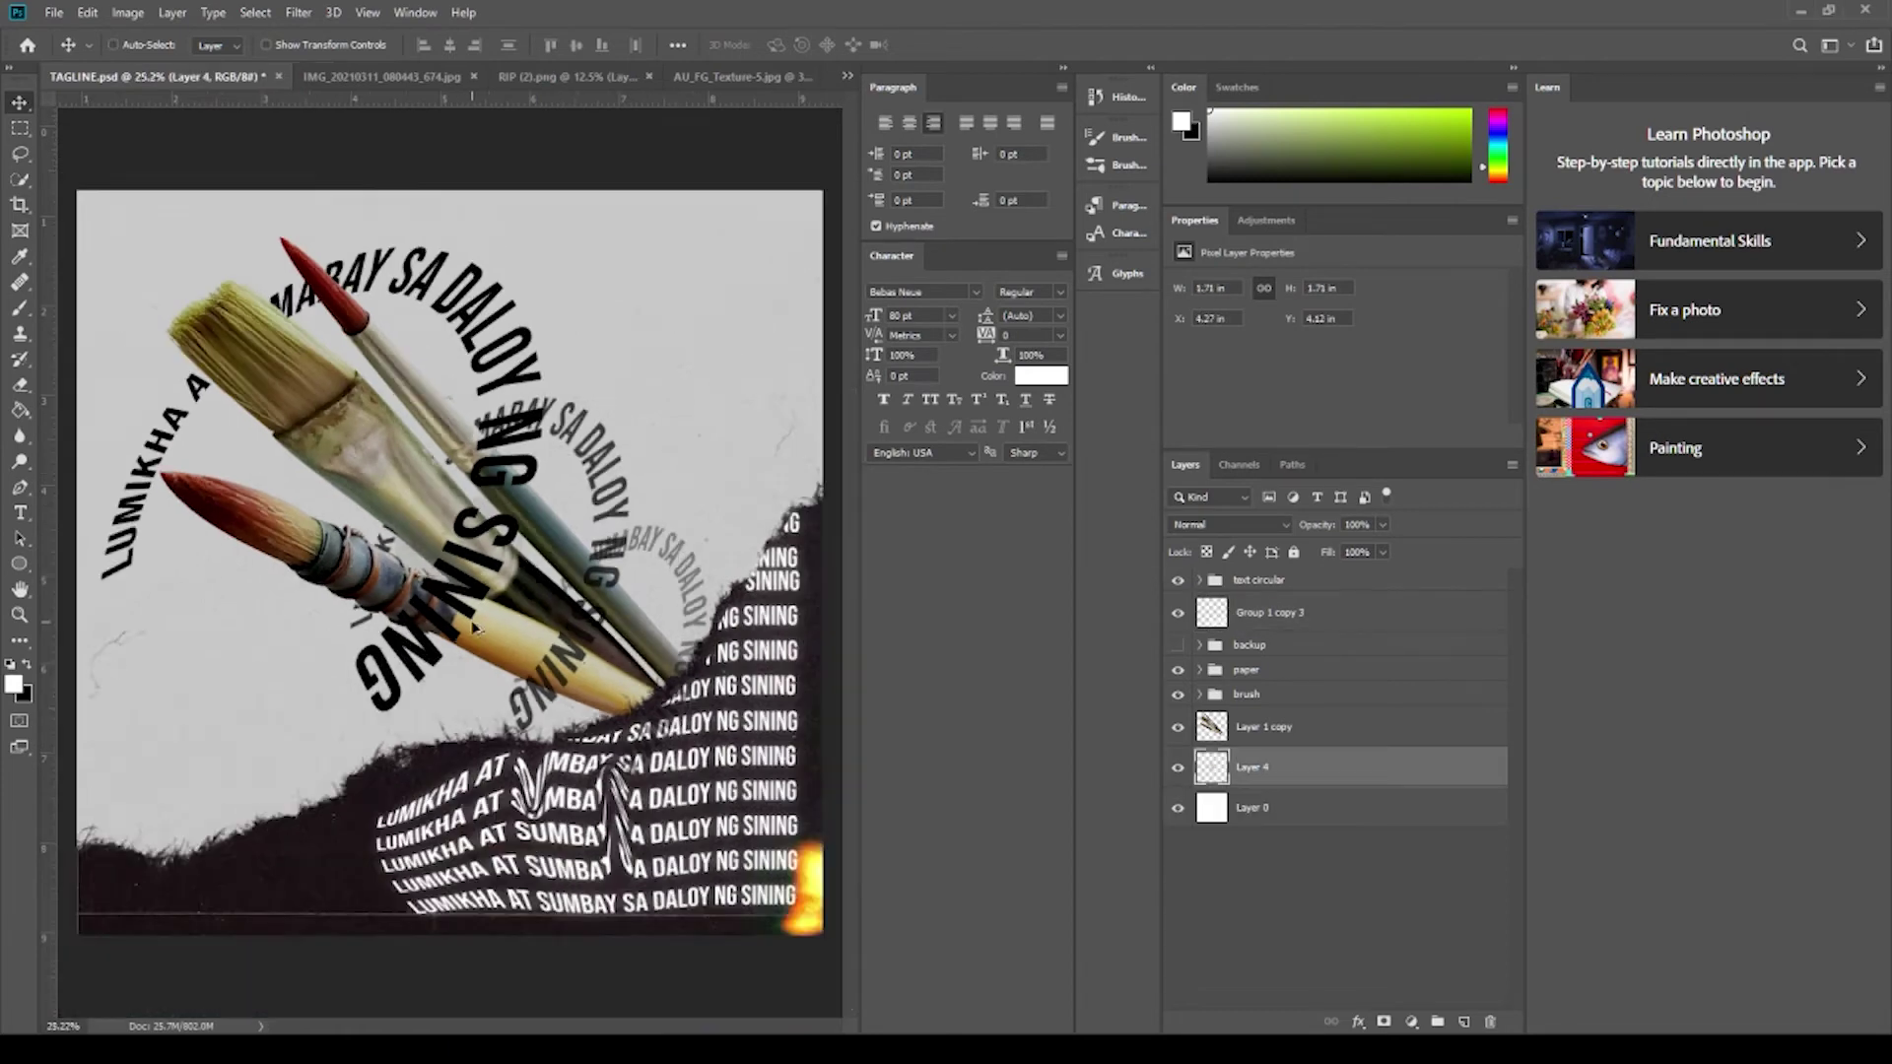
Scale the paper texture above Layer 0 to cover the whole canvas and clip a Brightness/Contrast adjustment to it.
key(ctrl+t)
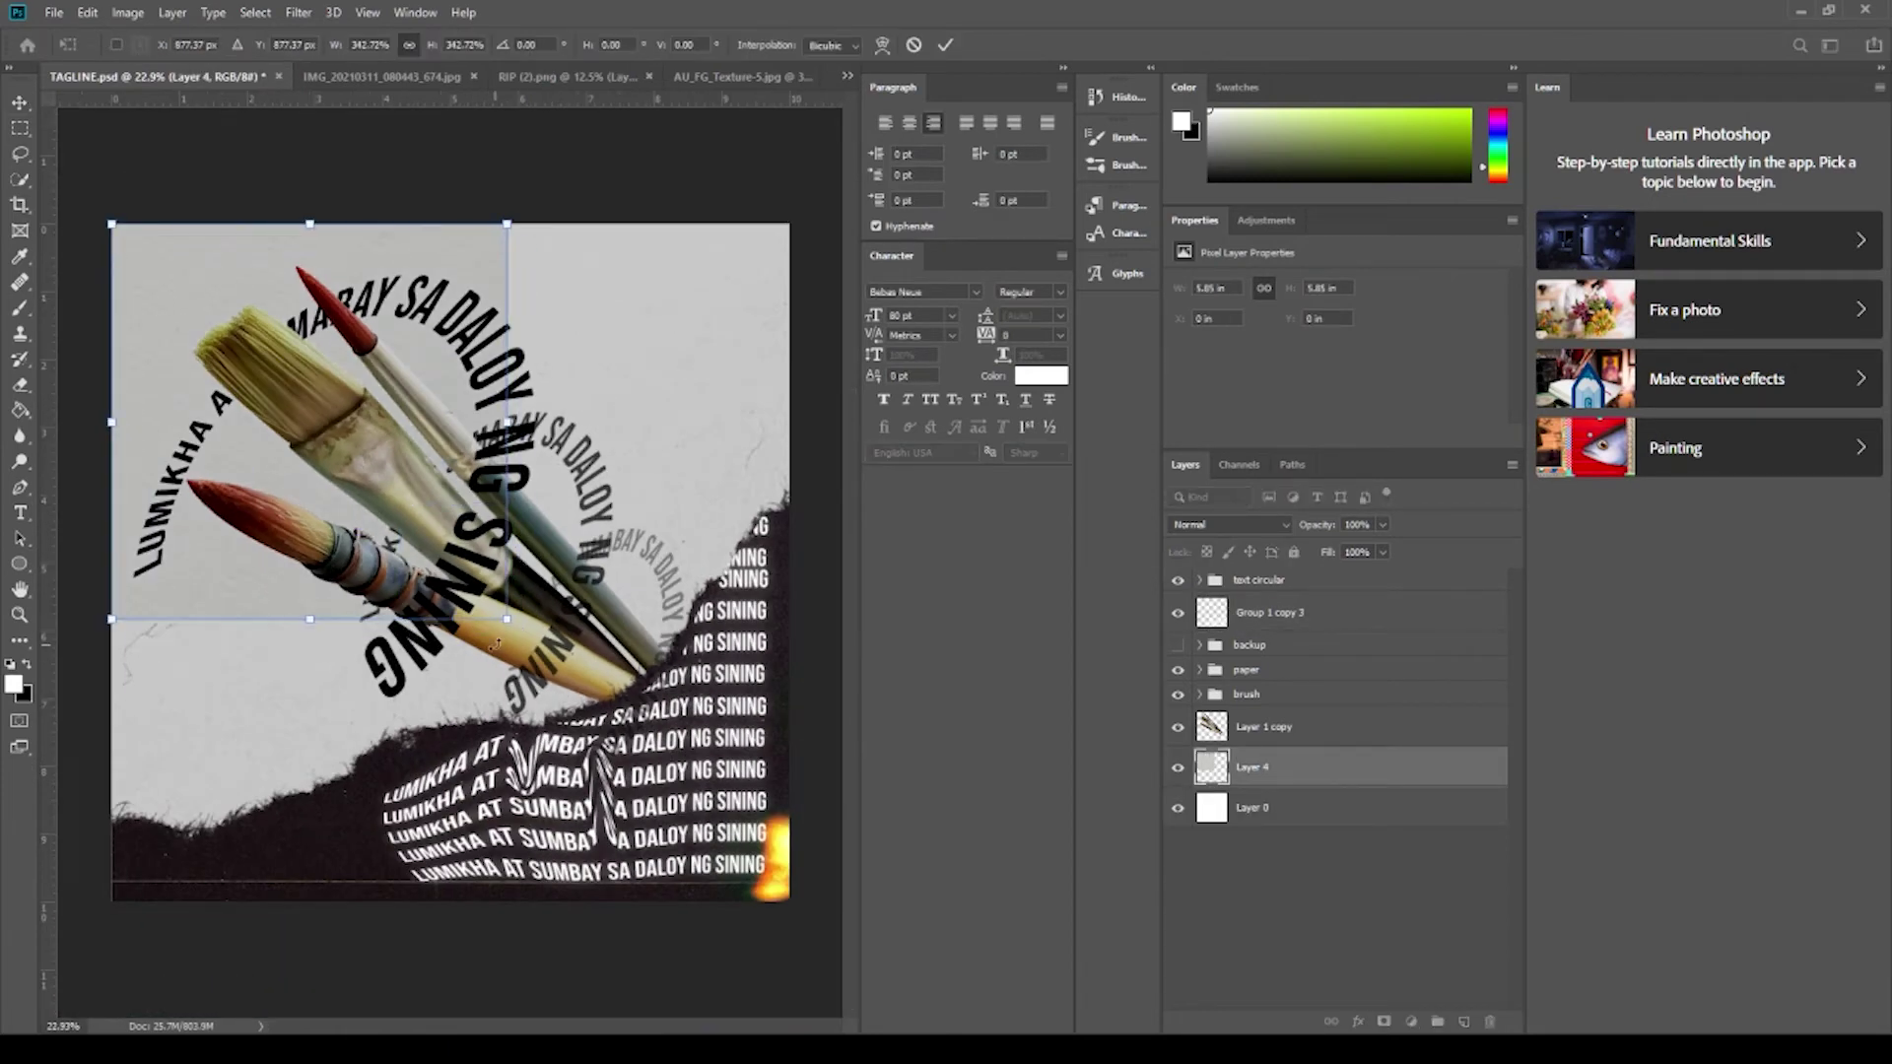
key(Return)
key(ctrl+alt+shift+b)
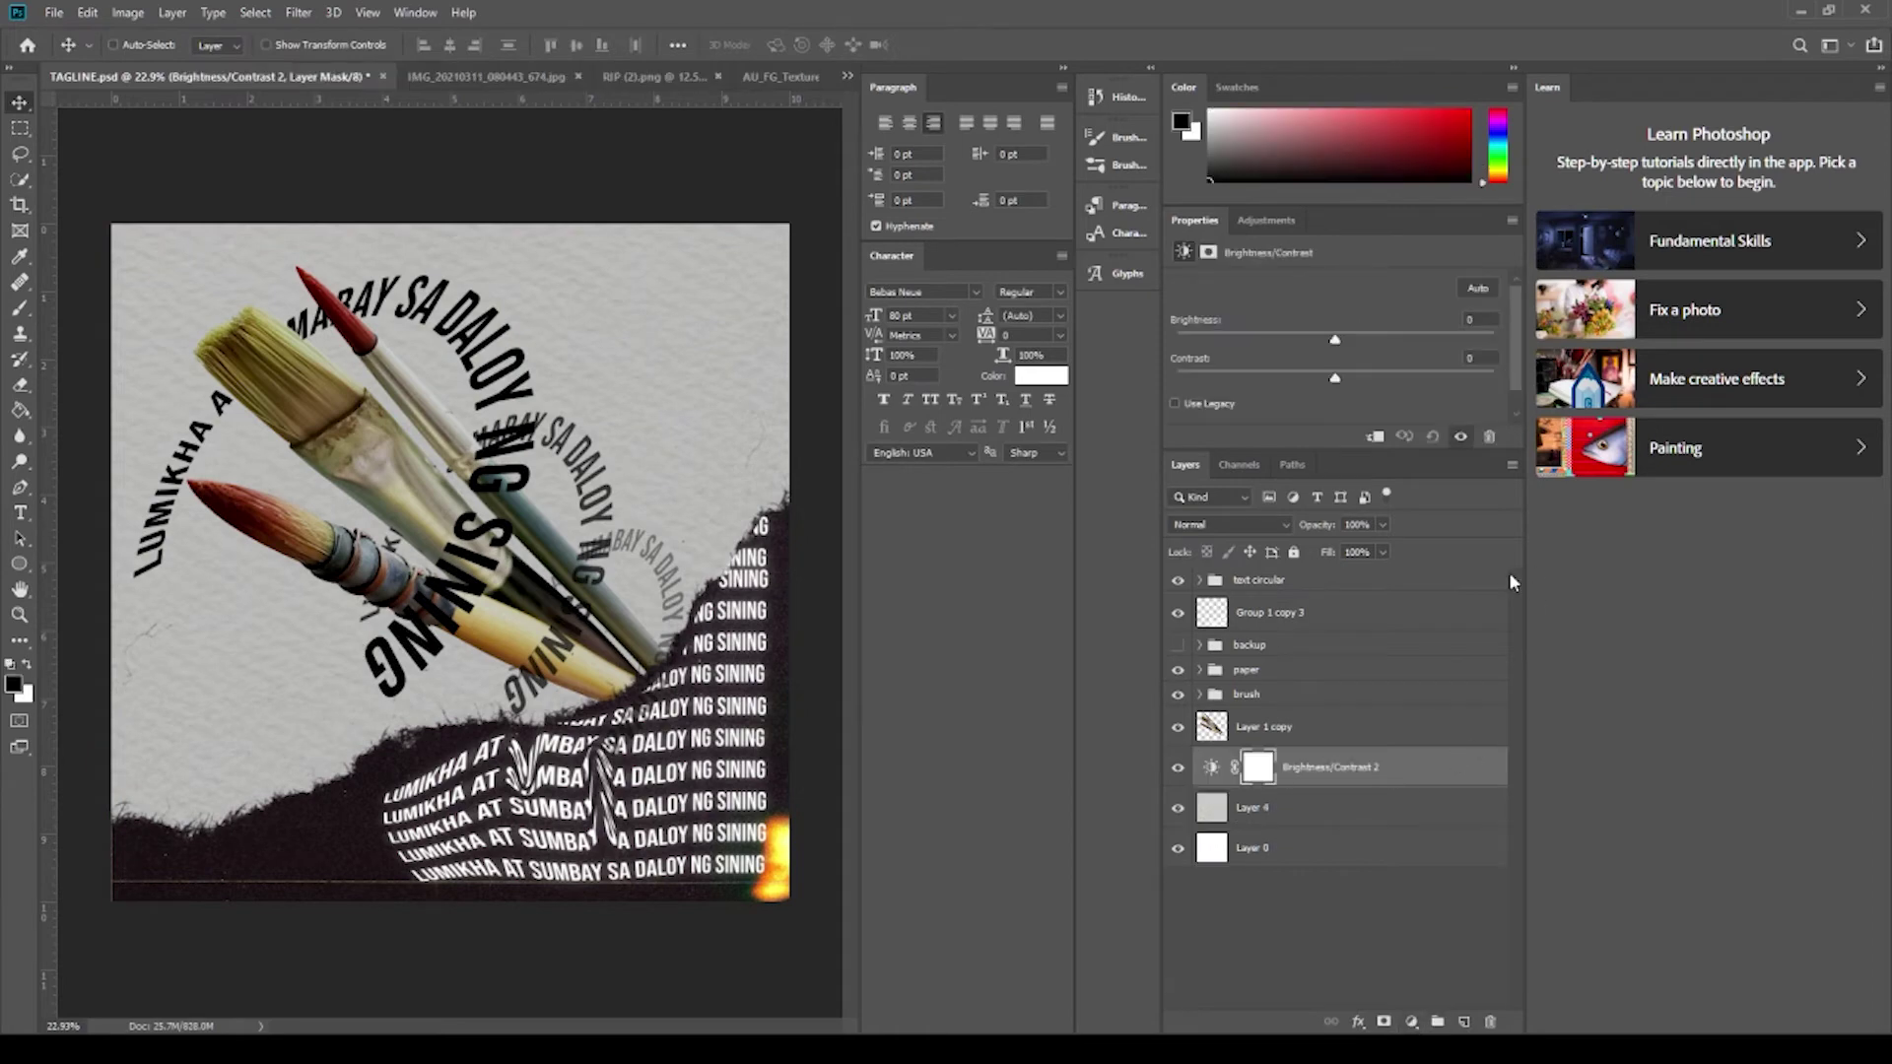
mouse_move(1333, 339)
mouse_down()
mouse_move(1292, 346)
mouse_move(1329, 360)
mouse_up()
click(1301, 807)
key(x)
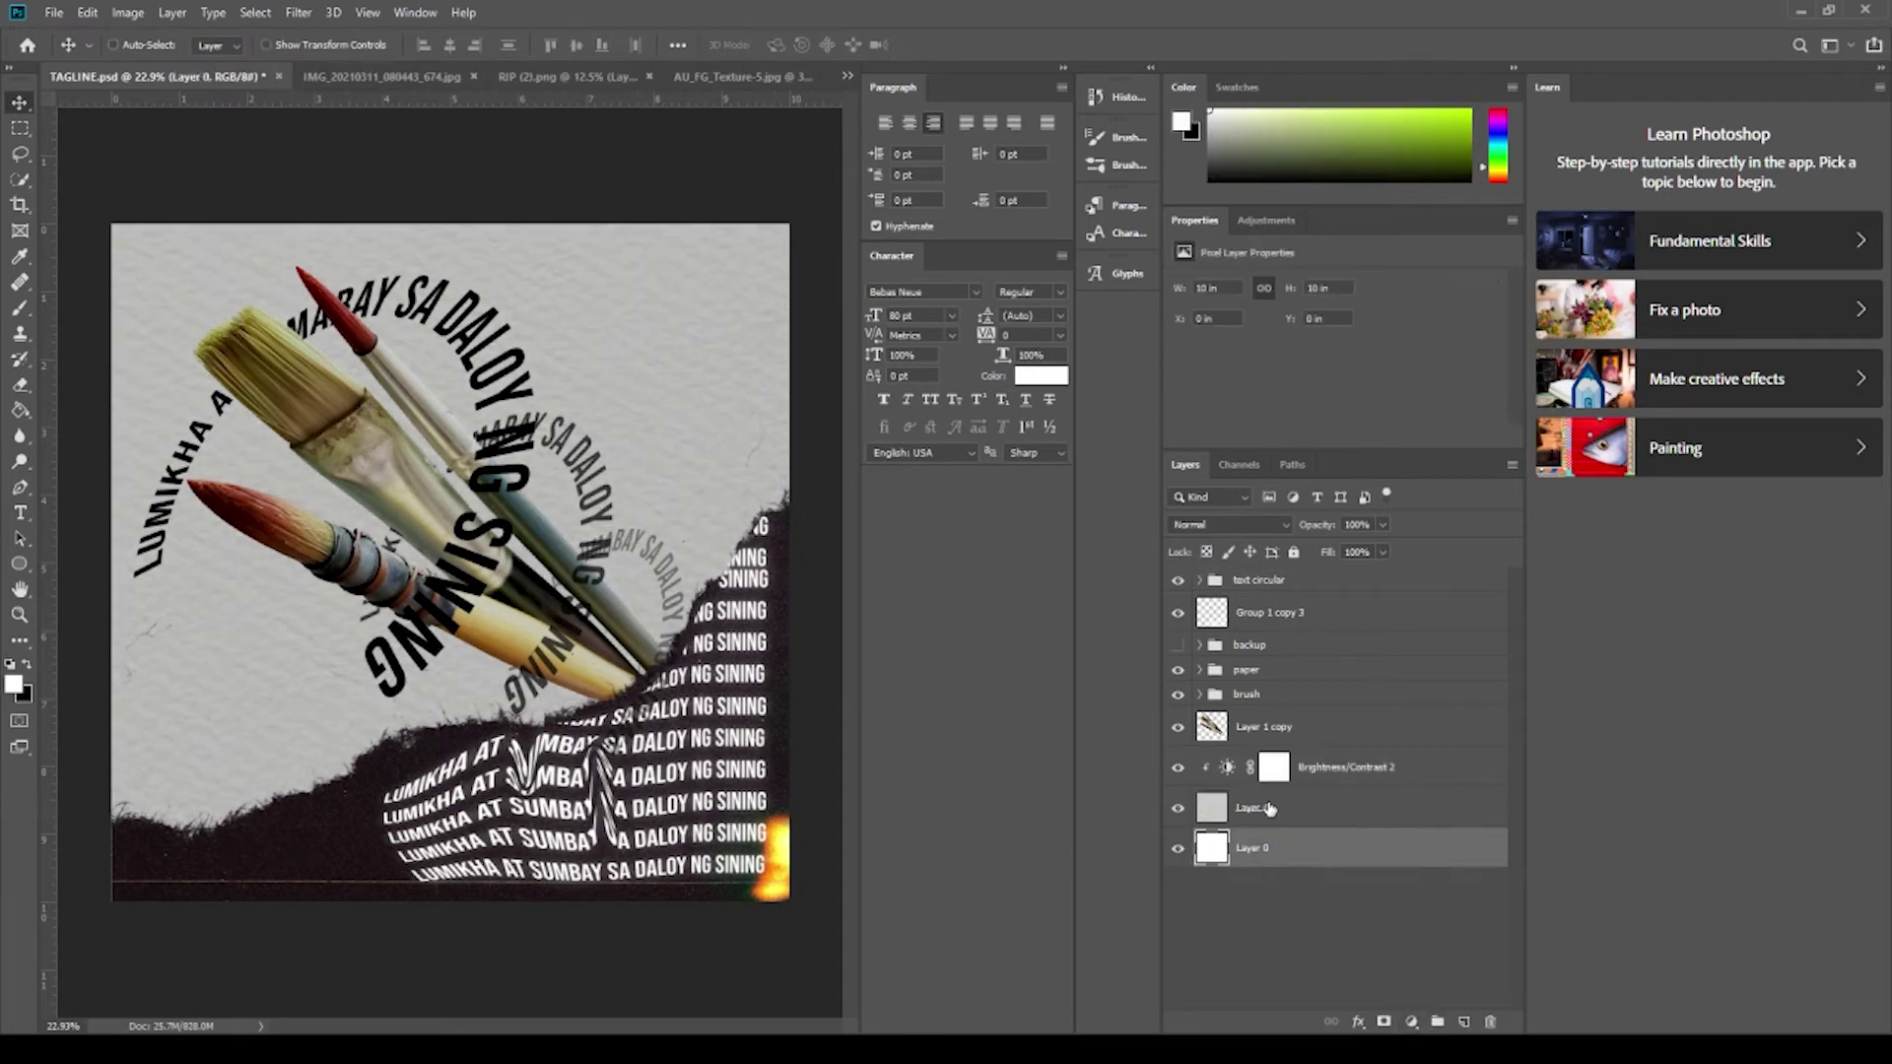
scroll(350, 514, down, 1)
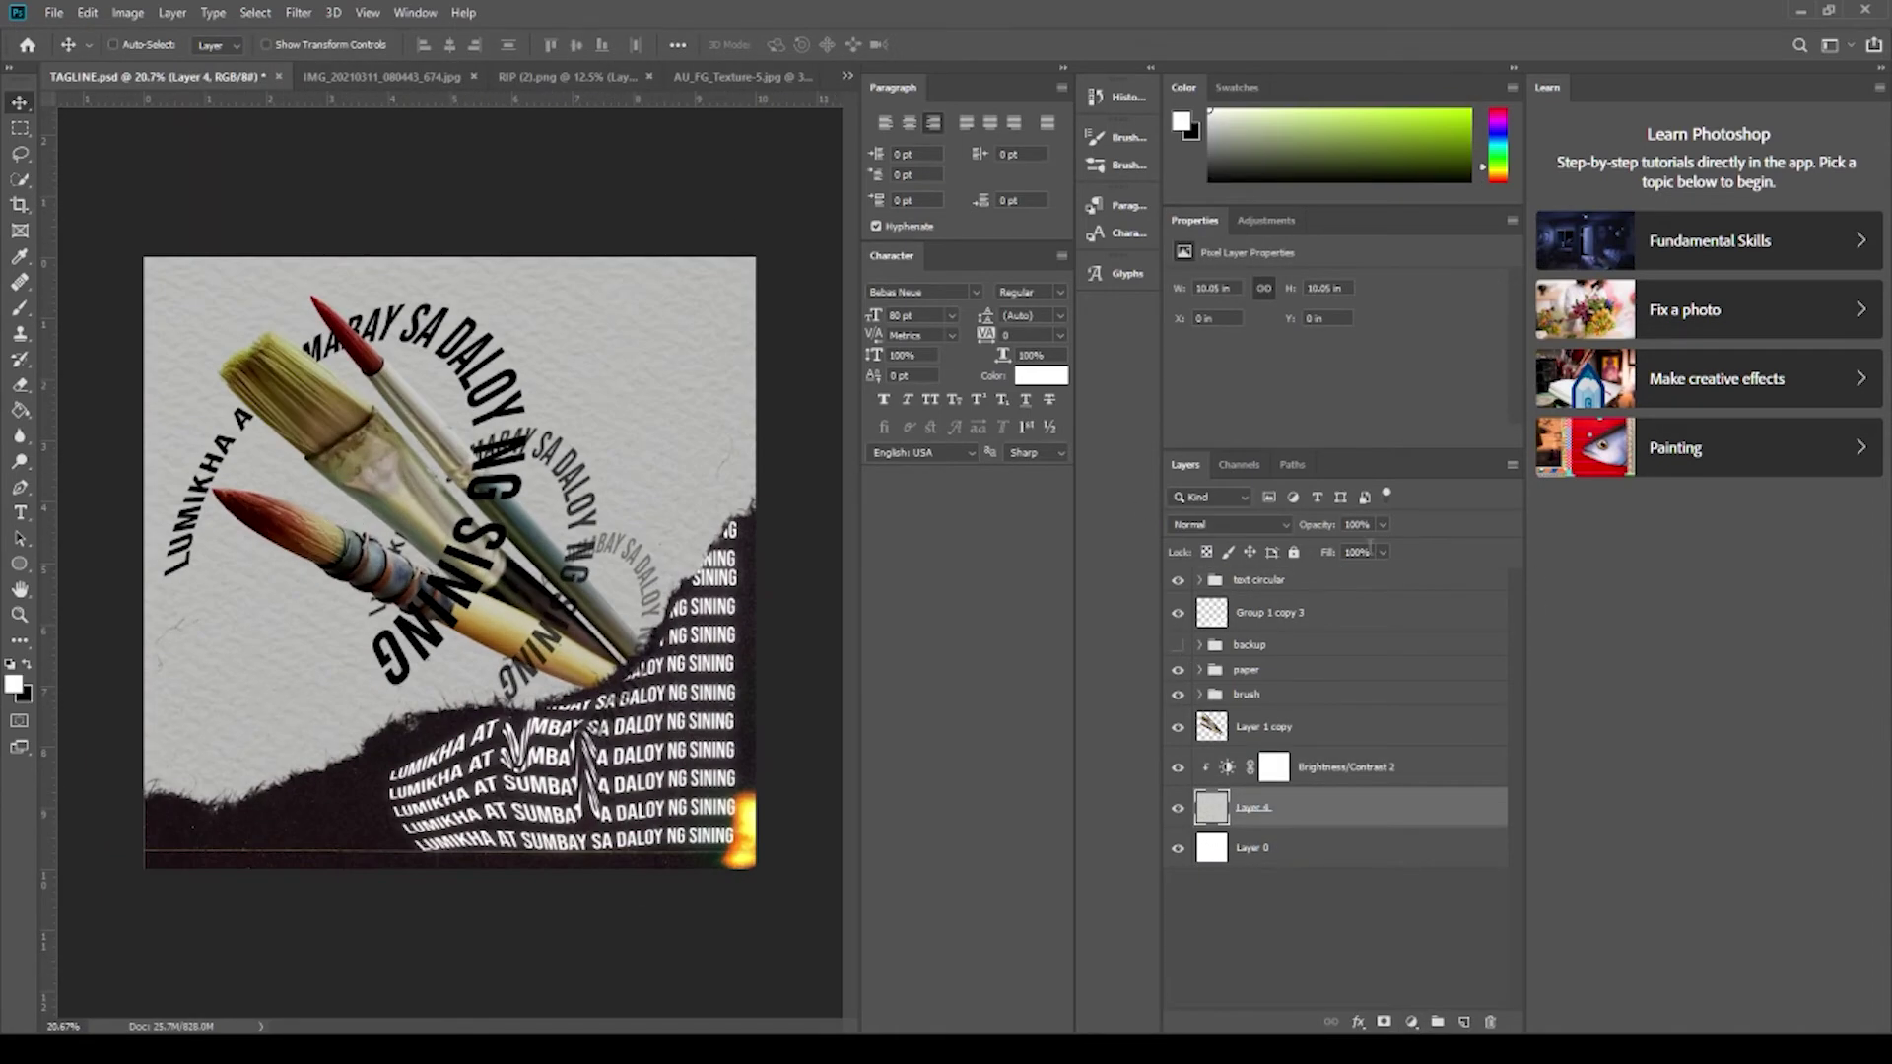
Duplicate the text circular group and place the copy between the paper and brush groups.
click(1271, 580)
scroll(645, 542, up, 1)
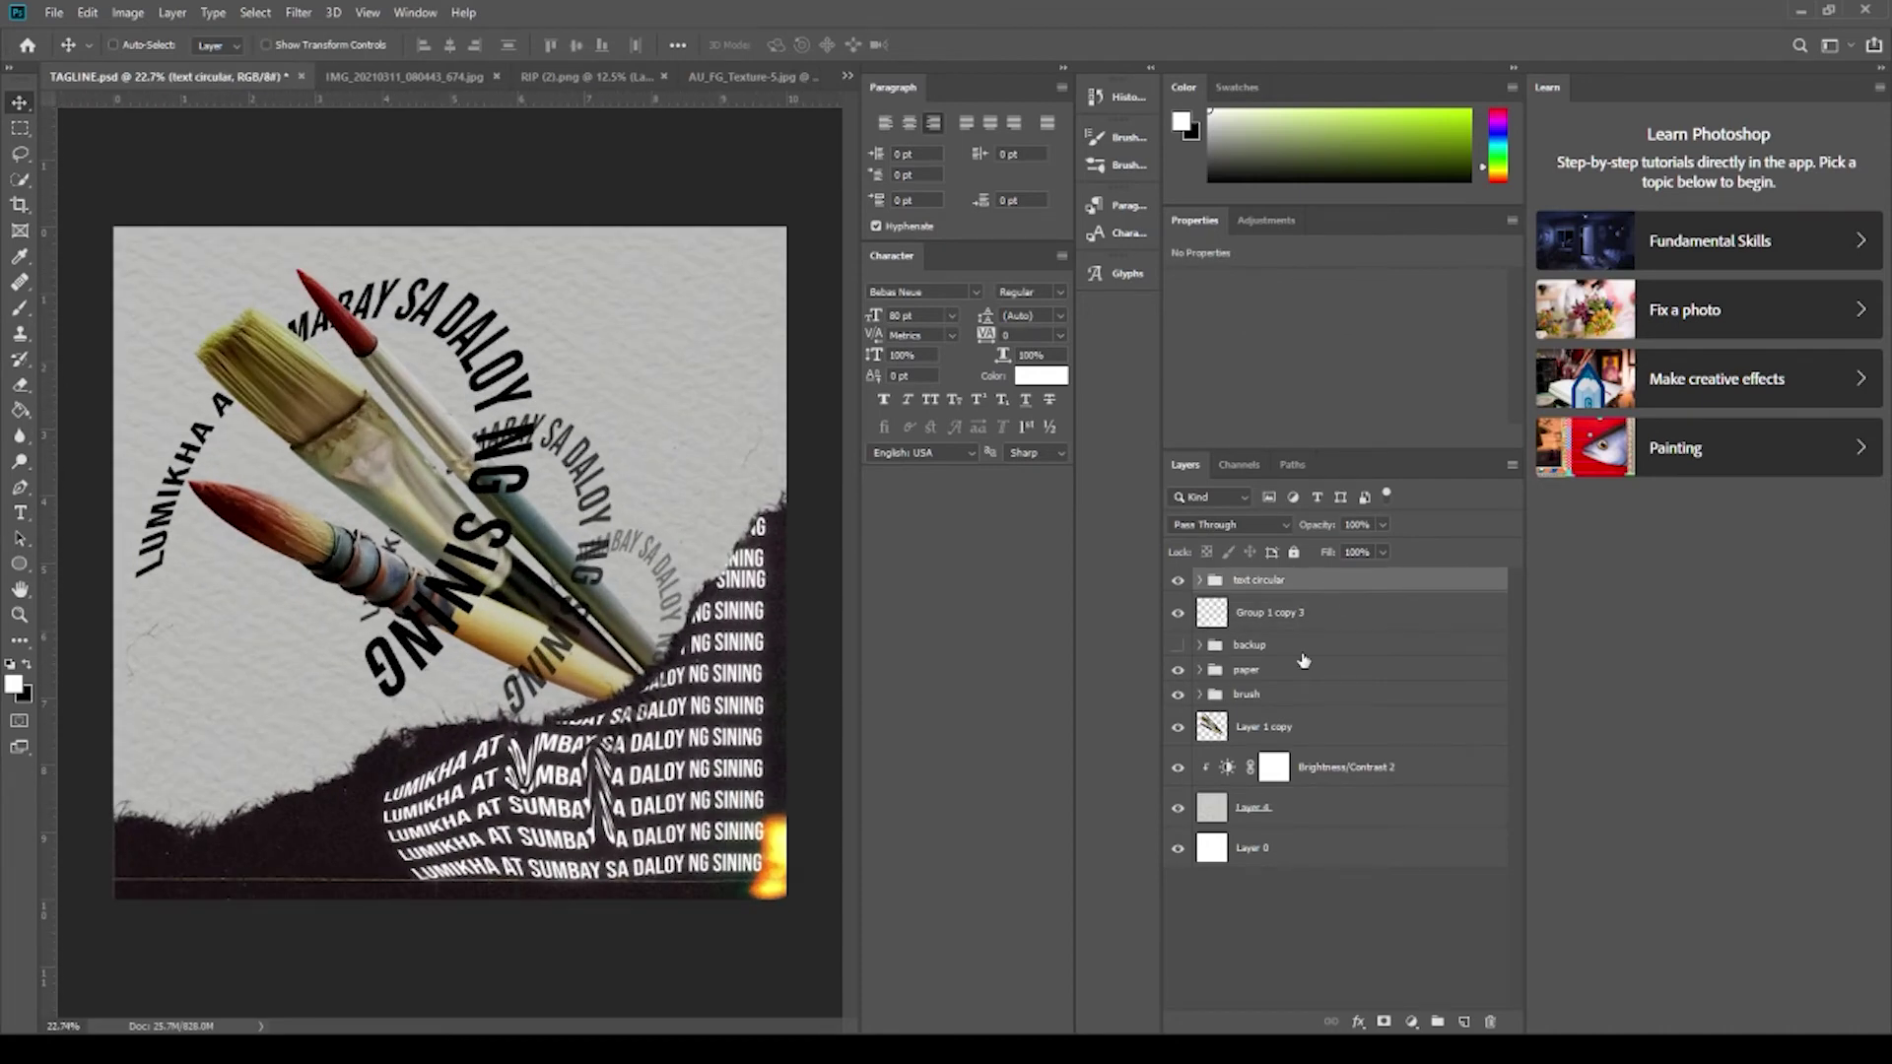
key(ctrl+j)
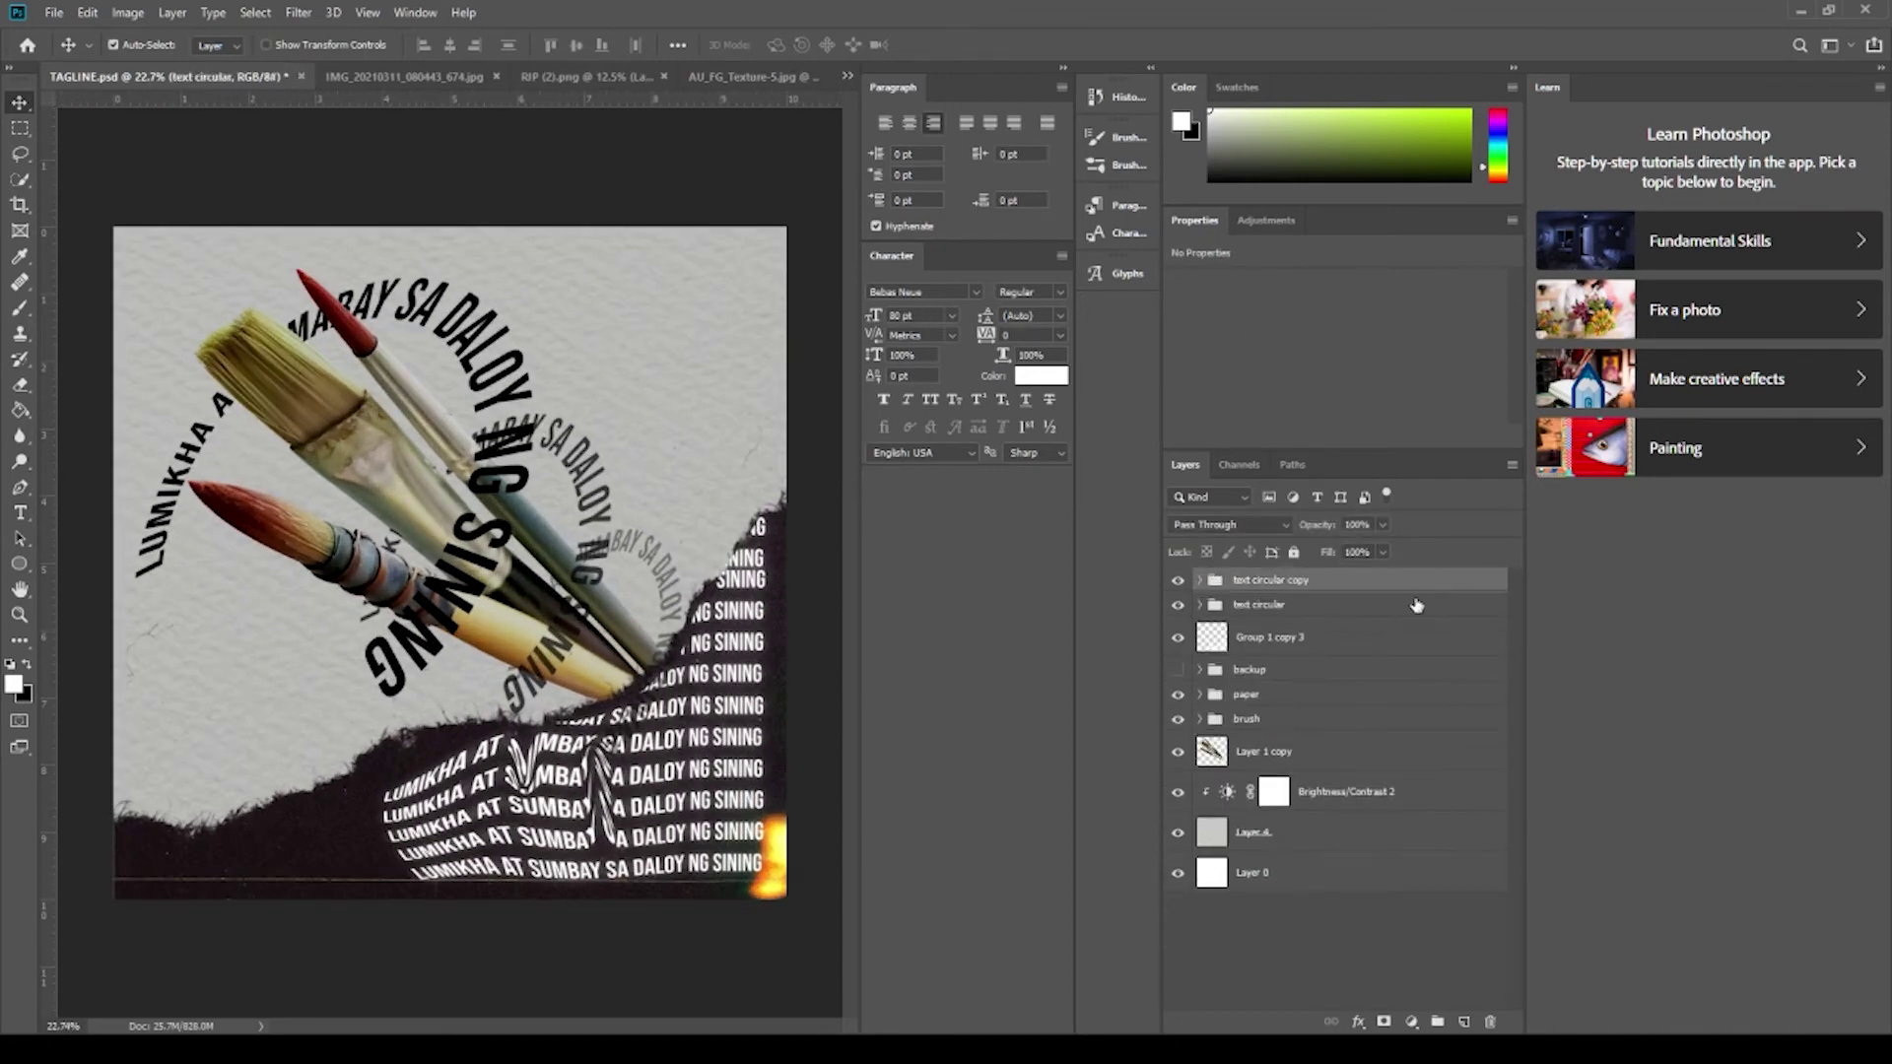
drag(1337, 713, 1337, 709)
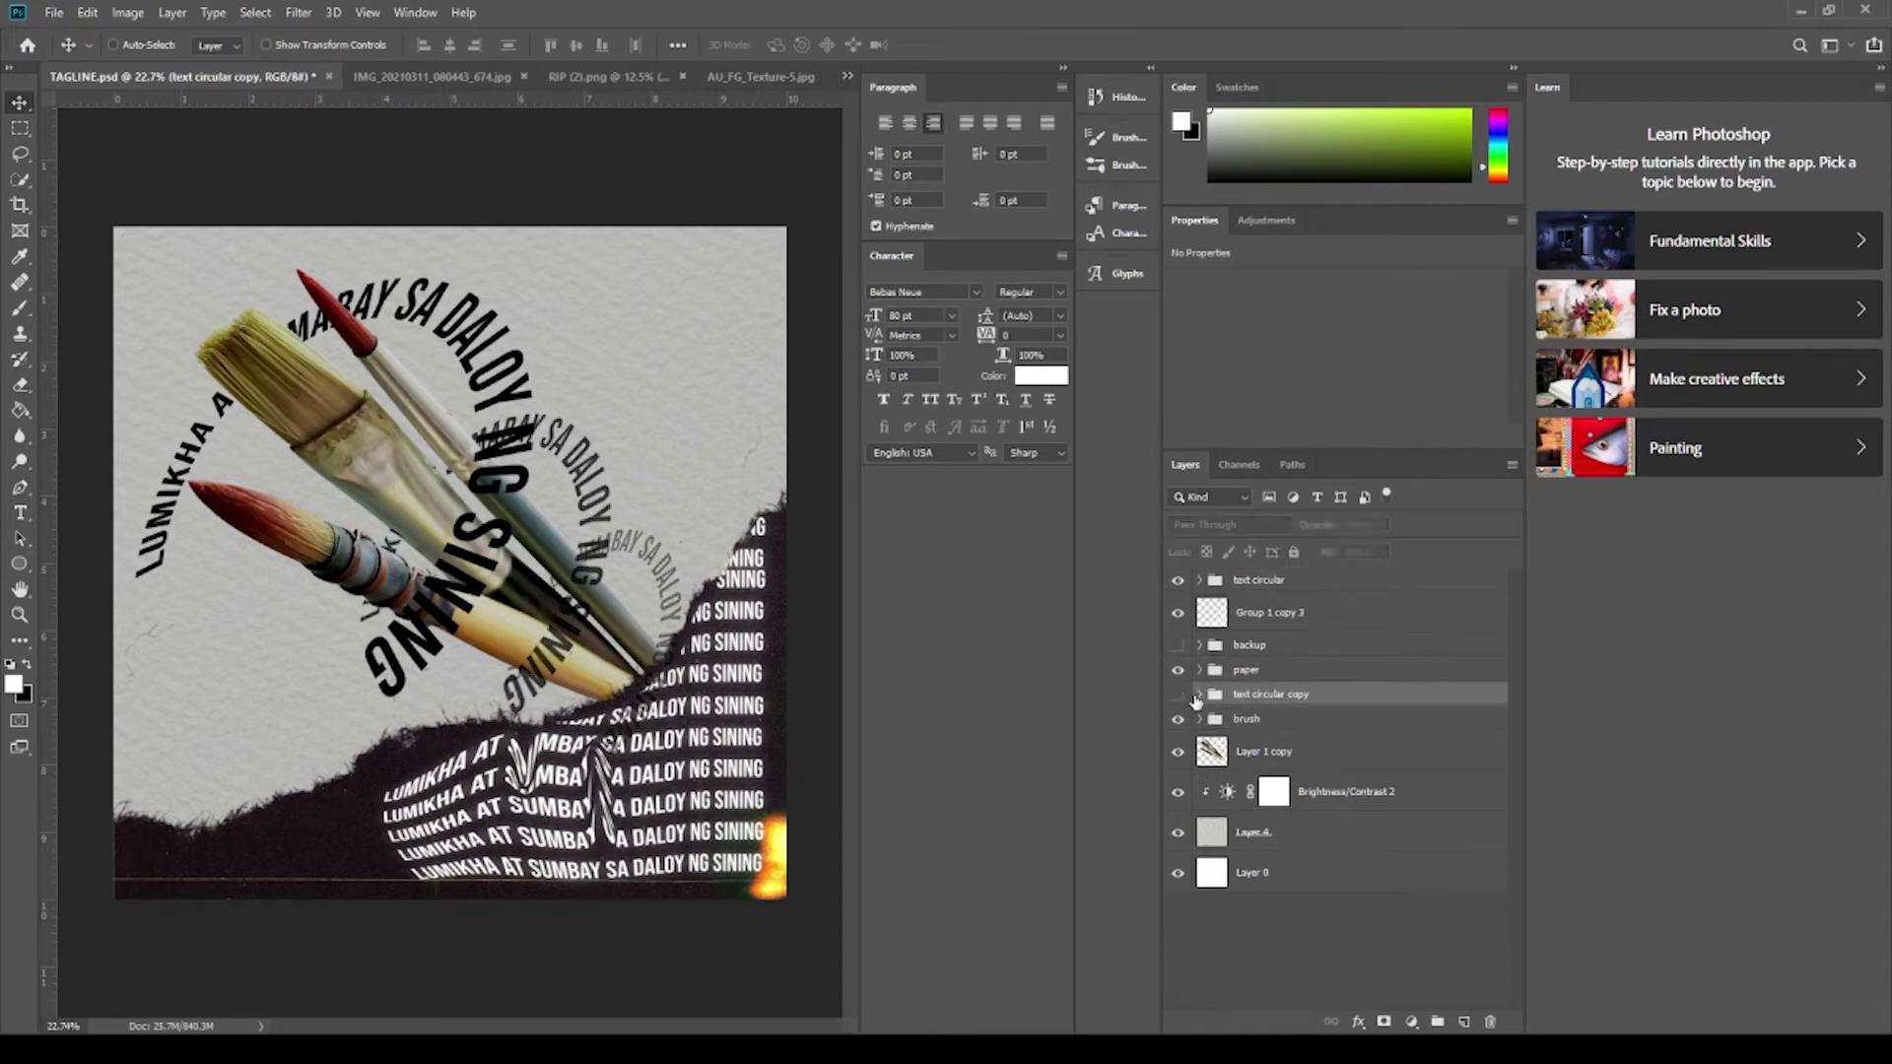
Merge the duplicated text circular group into a single layer.
click(1199, 693)
click(1200, 694)
key(ctrl+e)
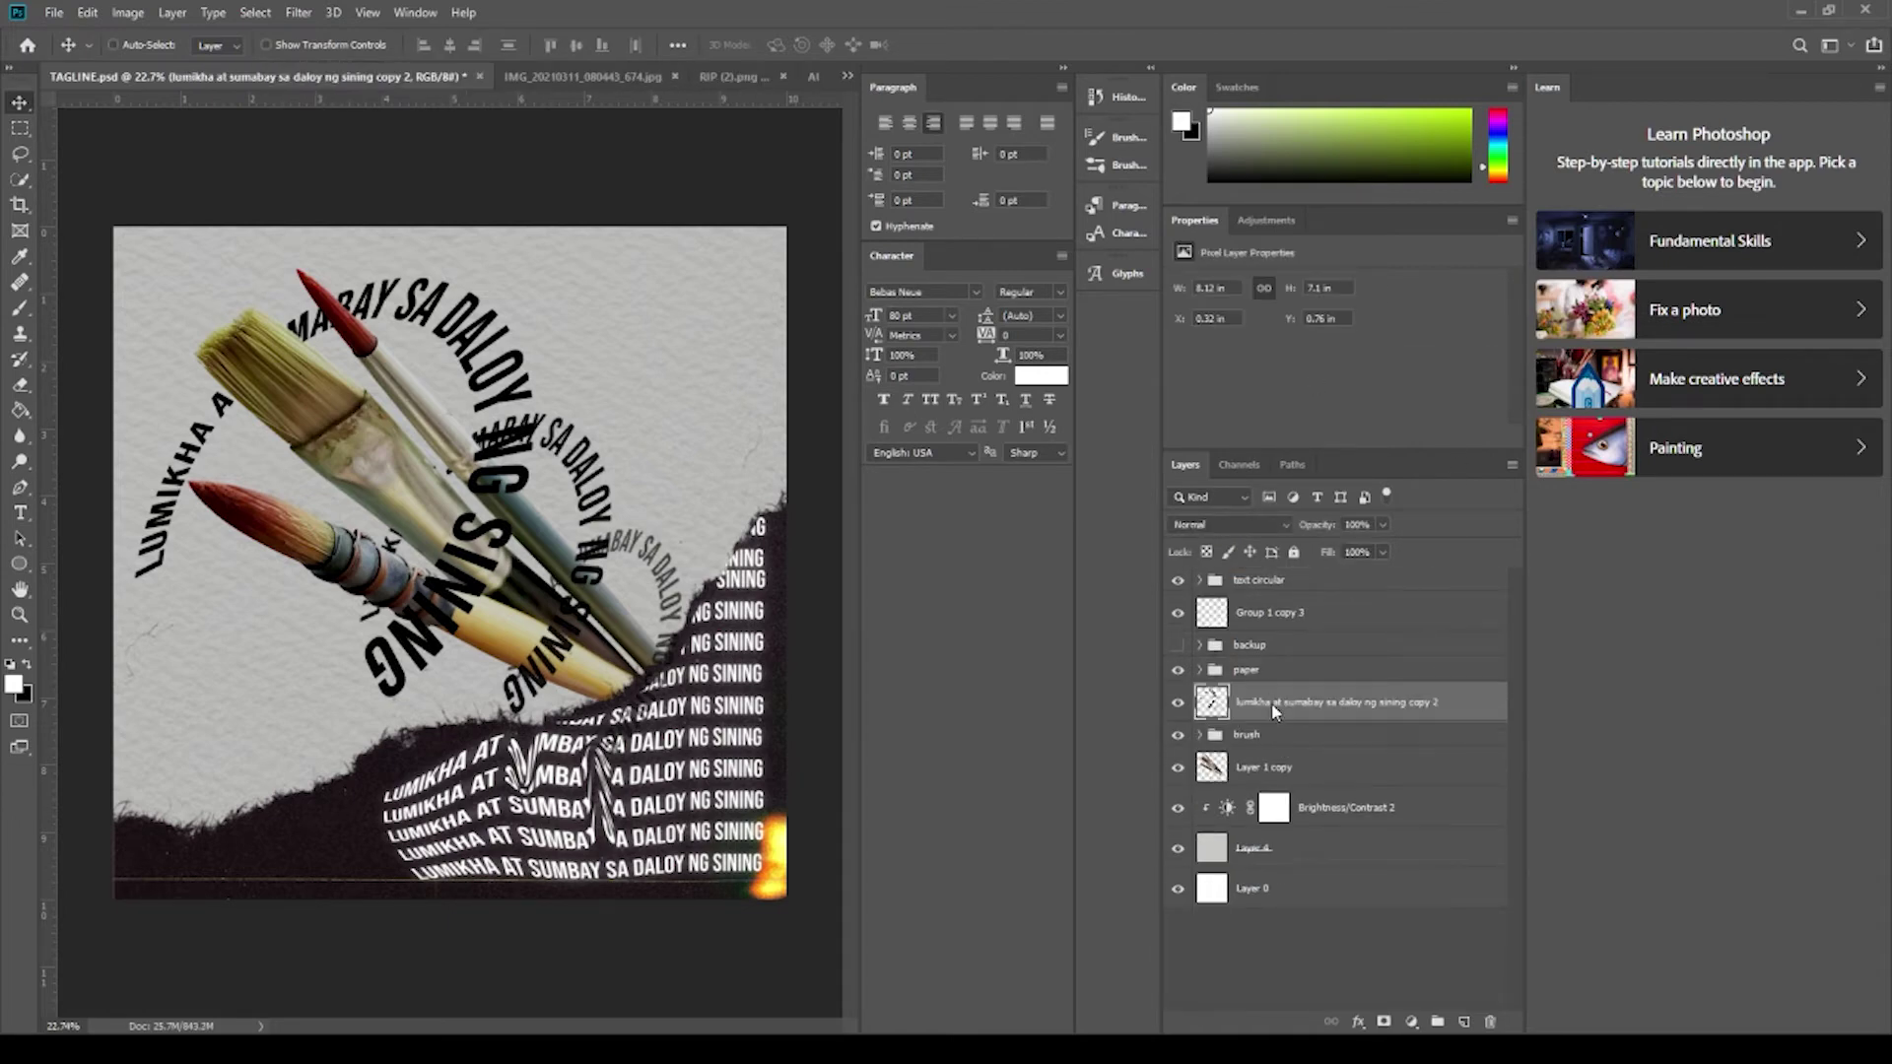
Clip the merged curved text to the brush group and offset it over the paintbrushes with Free Transform.
key(ctrl+t)
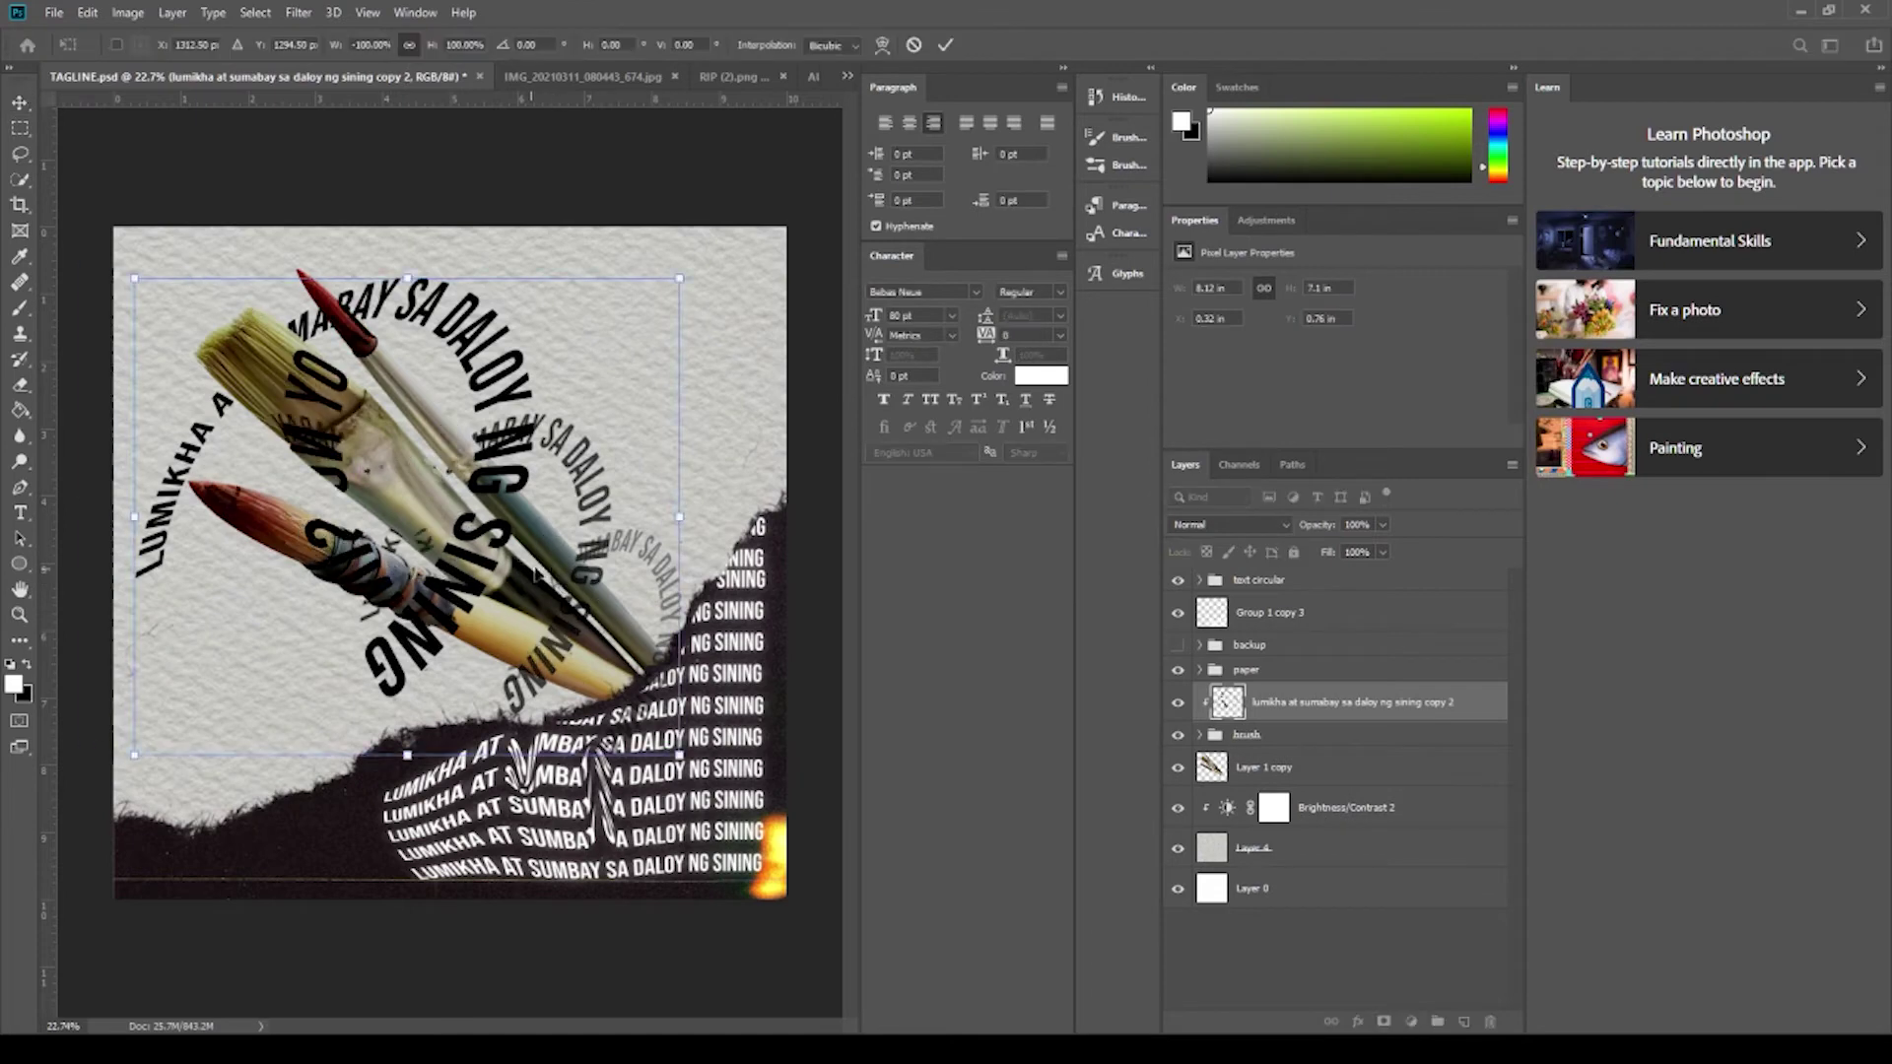
key(Return)
key(ctrl+t)
drag(469, 486, 392, 485)
right_click(392, 485)
click(463, 838)
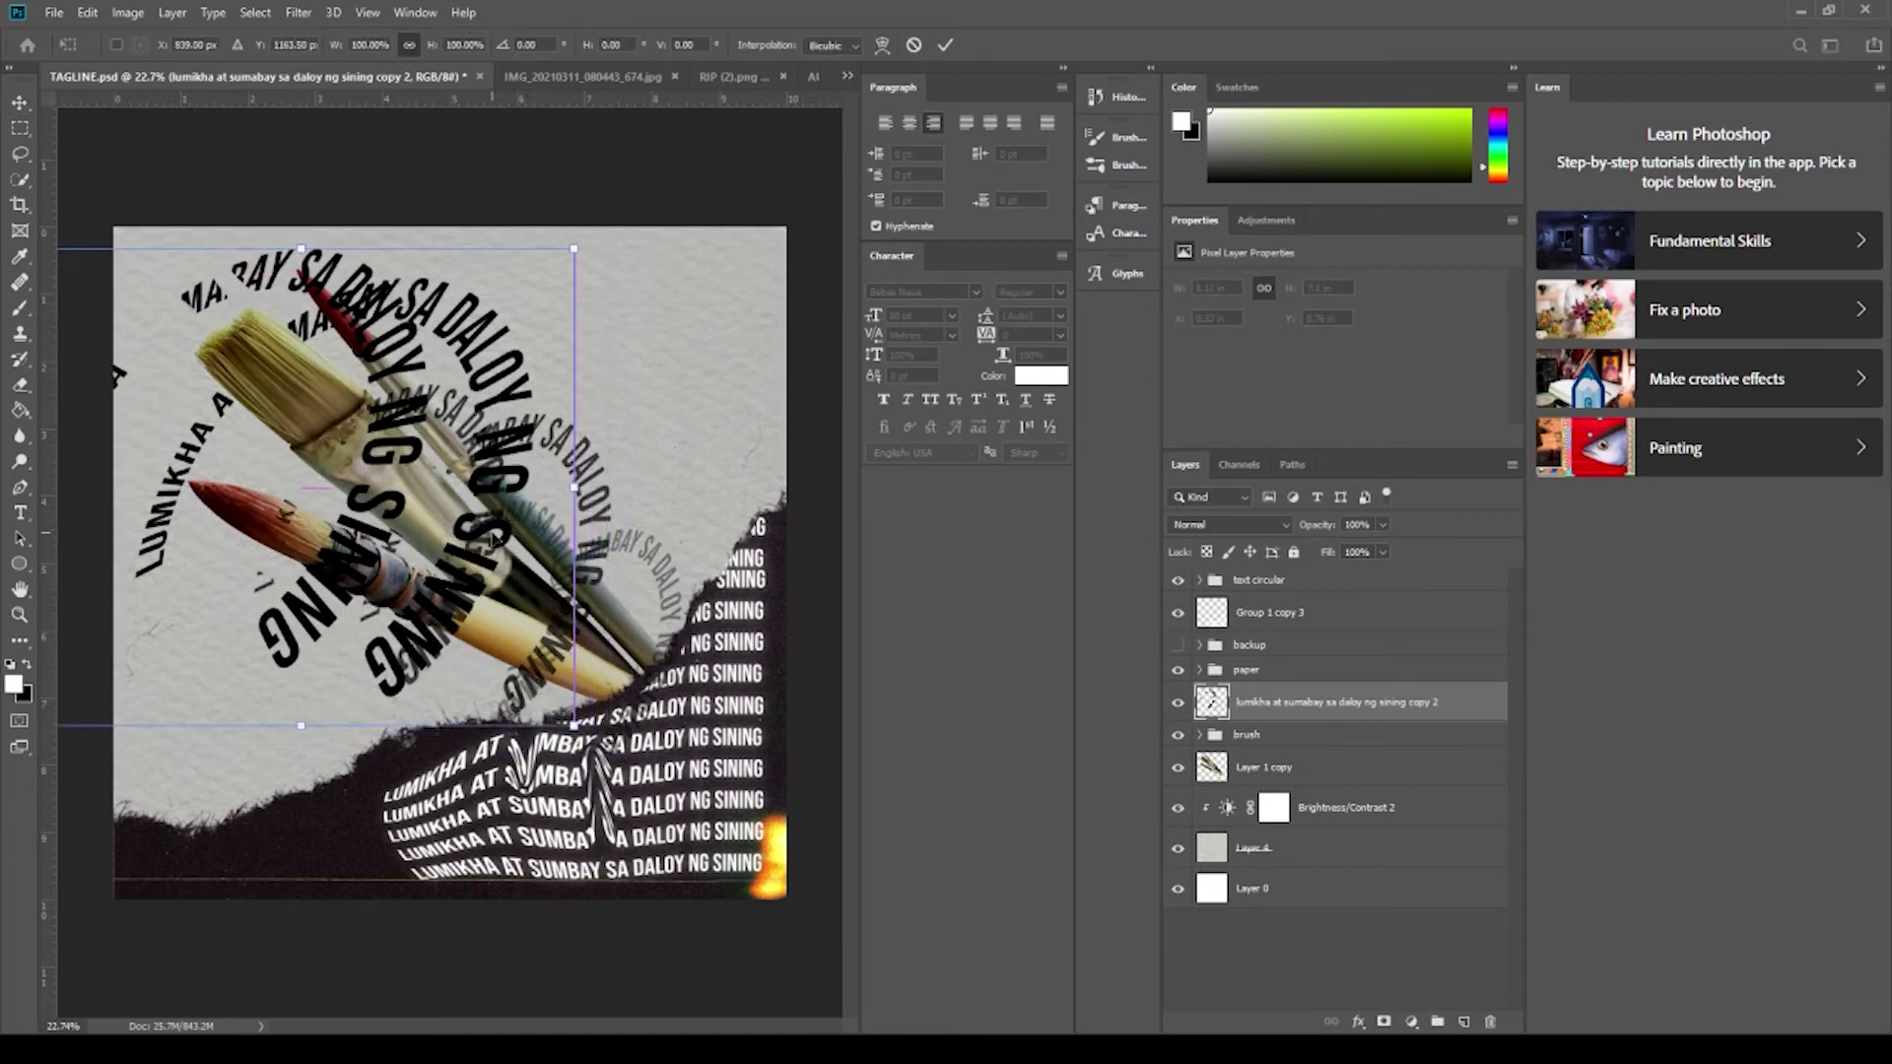
key(ctrl+z)
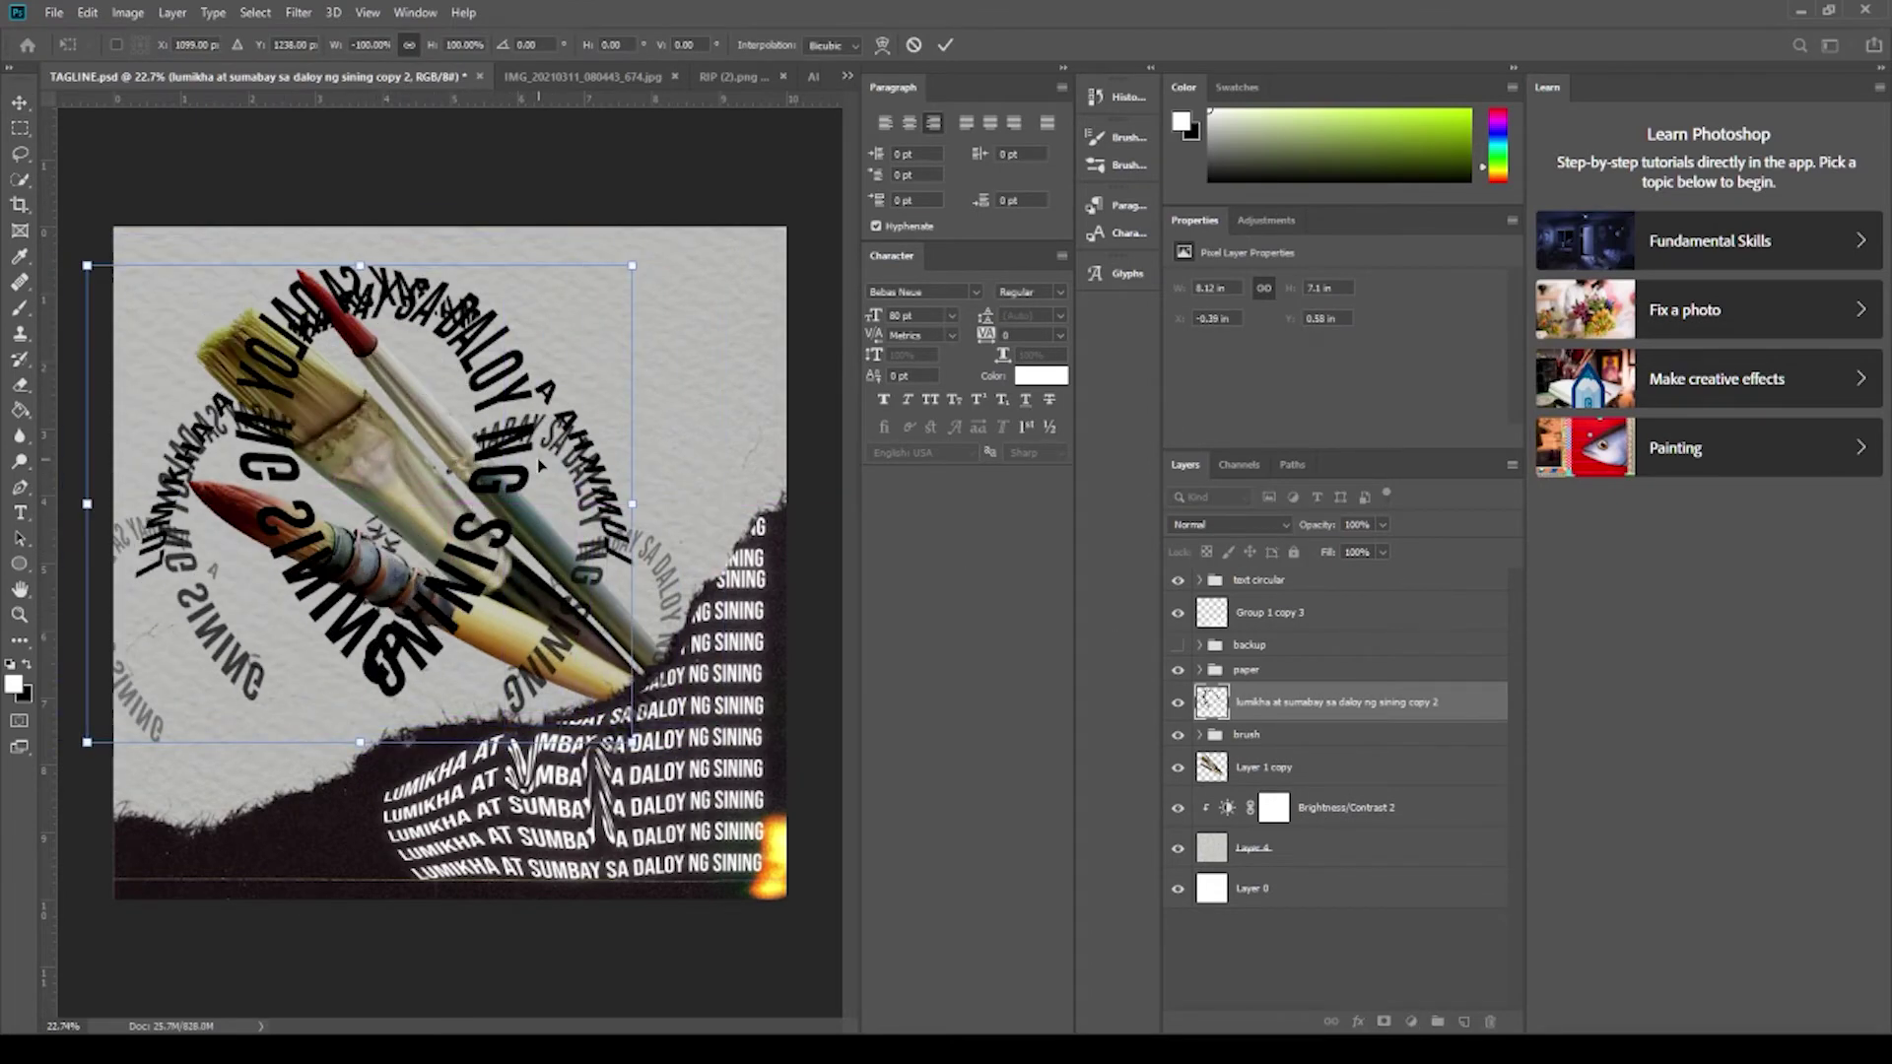
mouse_move(393, 485)
mouse_down()
mouse_move(414, 502)
mouse_move(414, 570)
mouse_move(450, 512)
mouse_up()
key(Return)
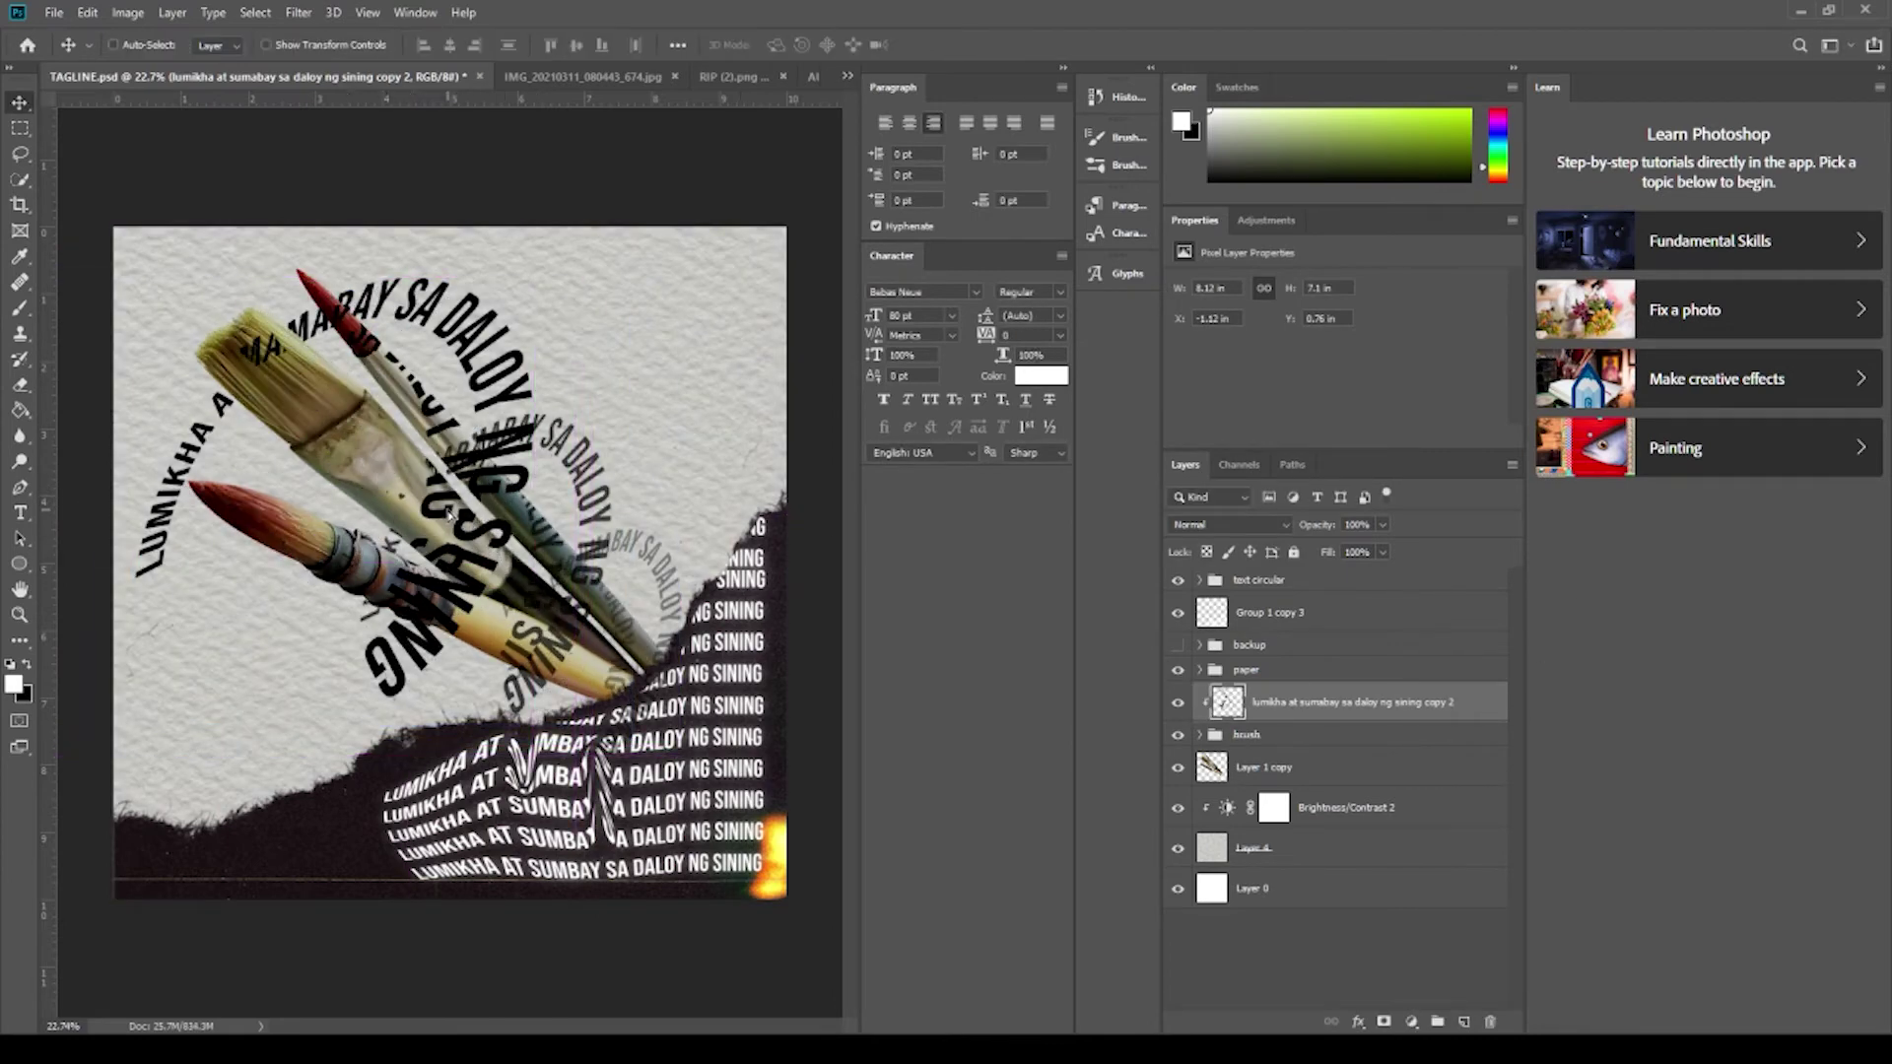
Blur the clipped curved text into soft shadows on the paintbrushes and mask out parts of them with black.
key(h)
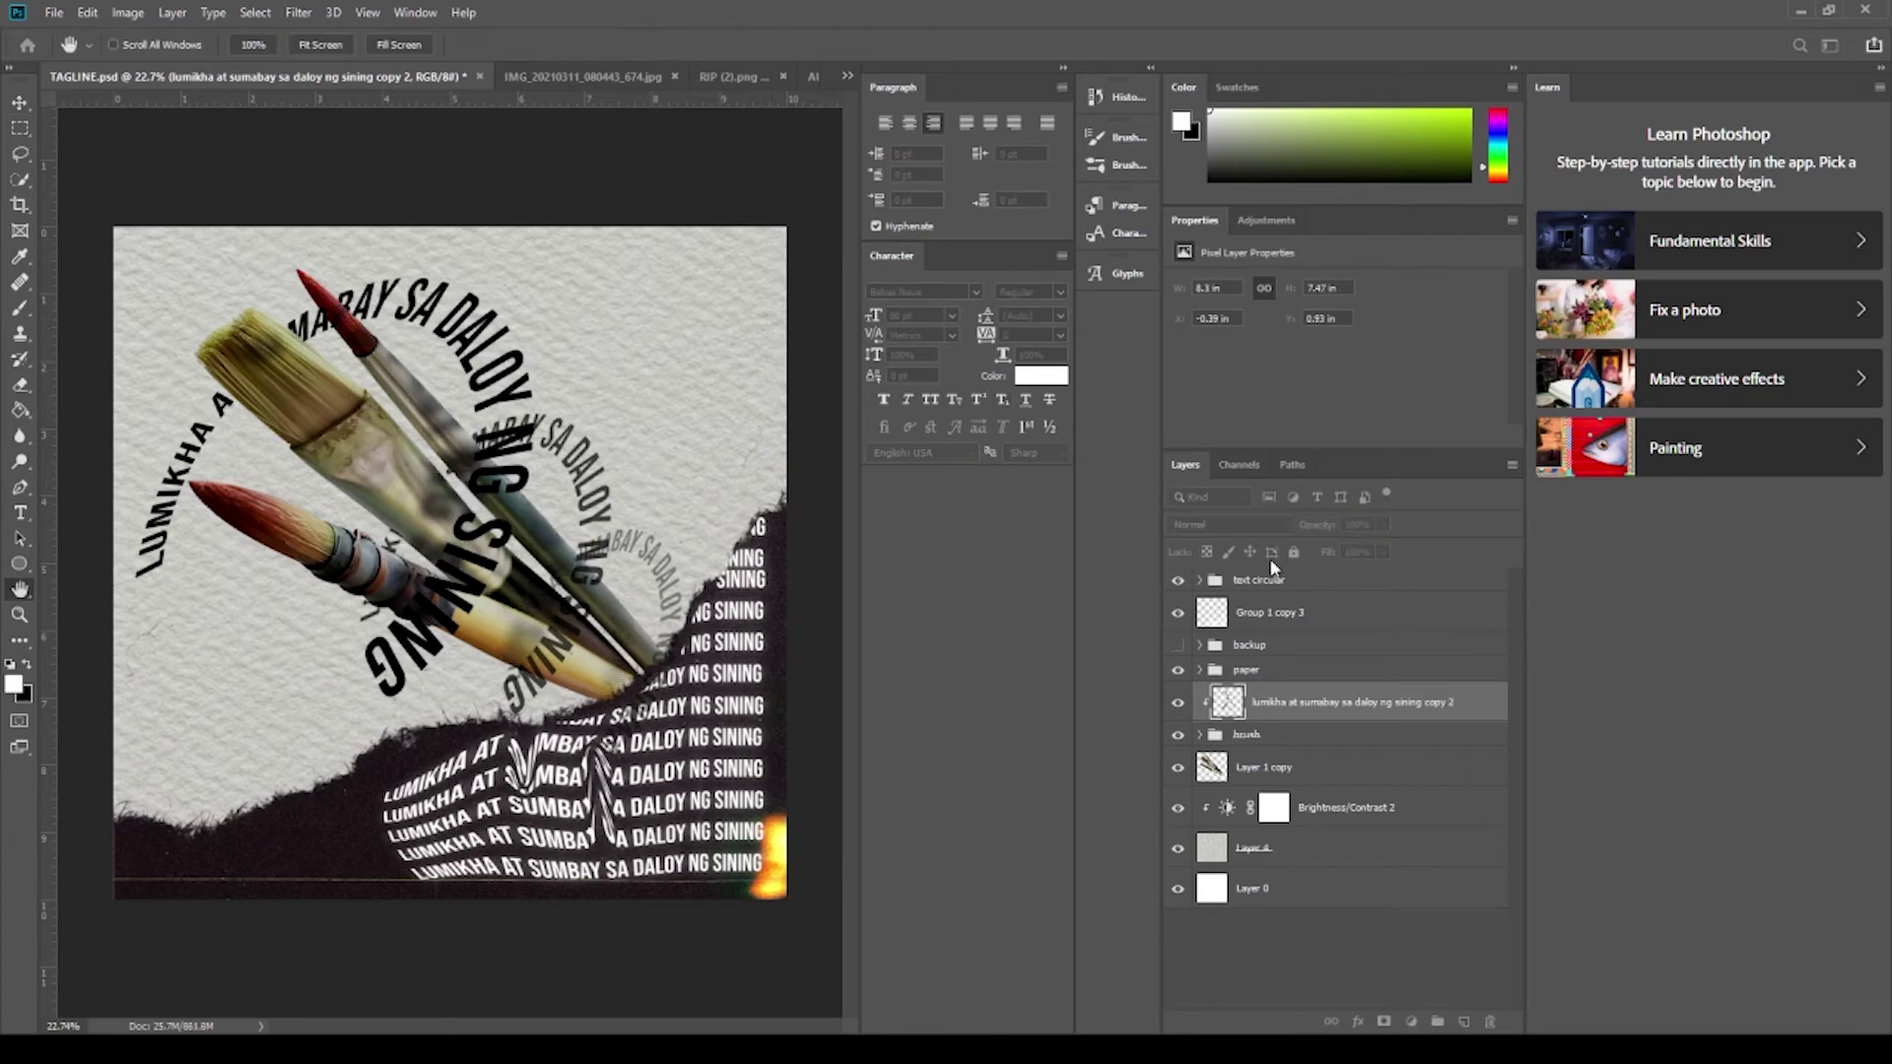
key(b)
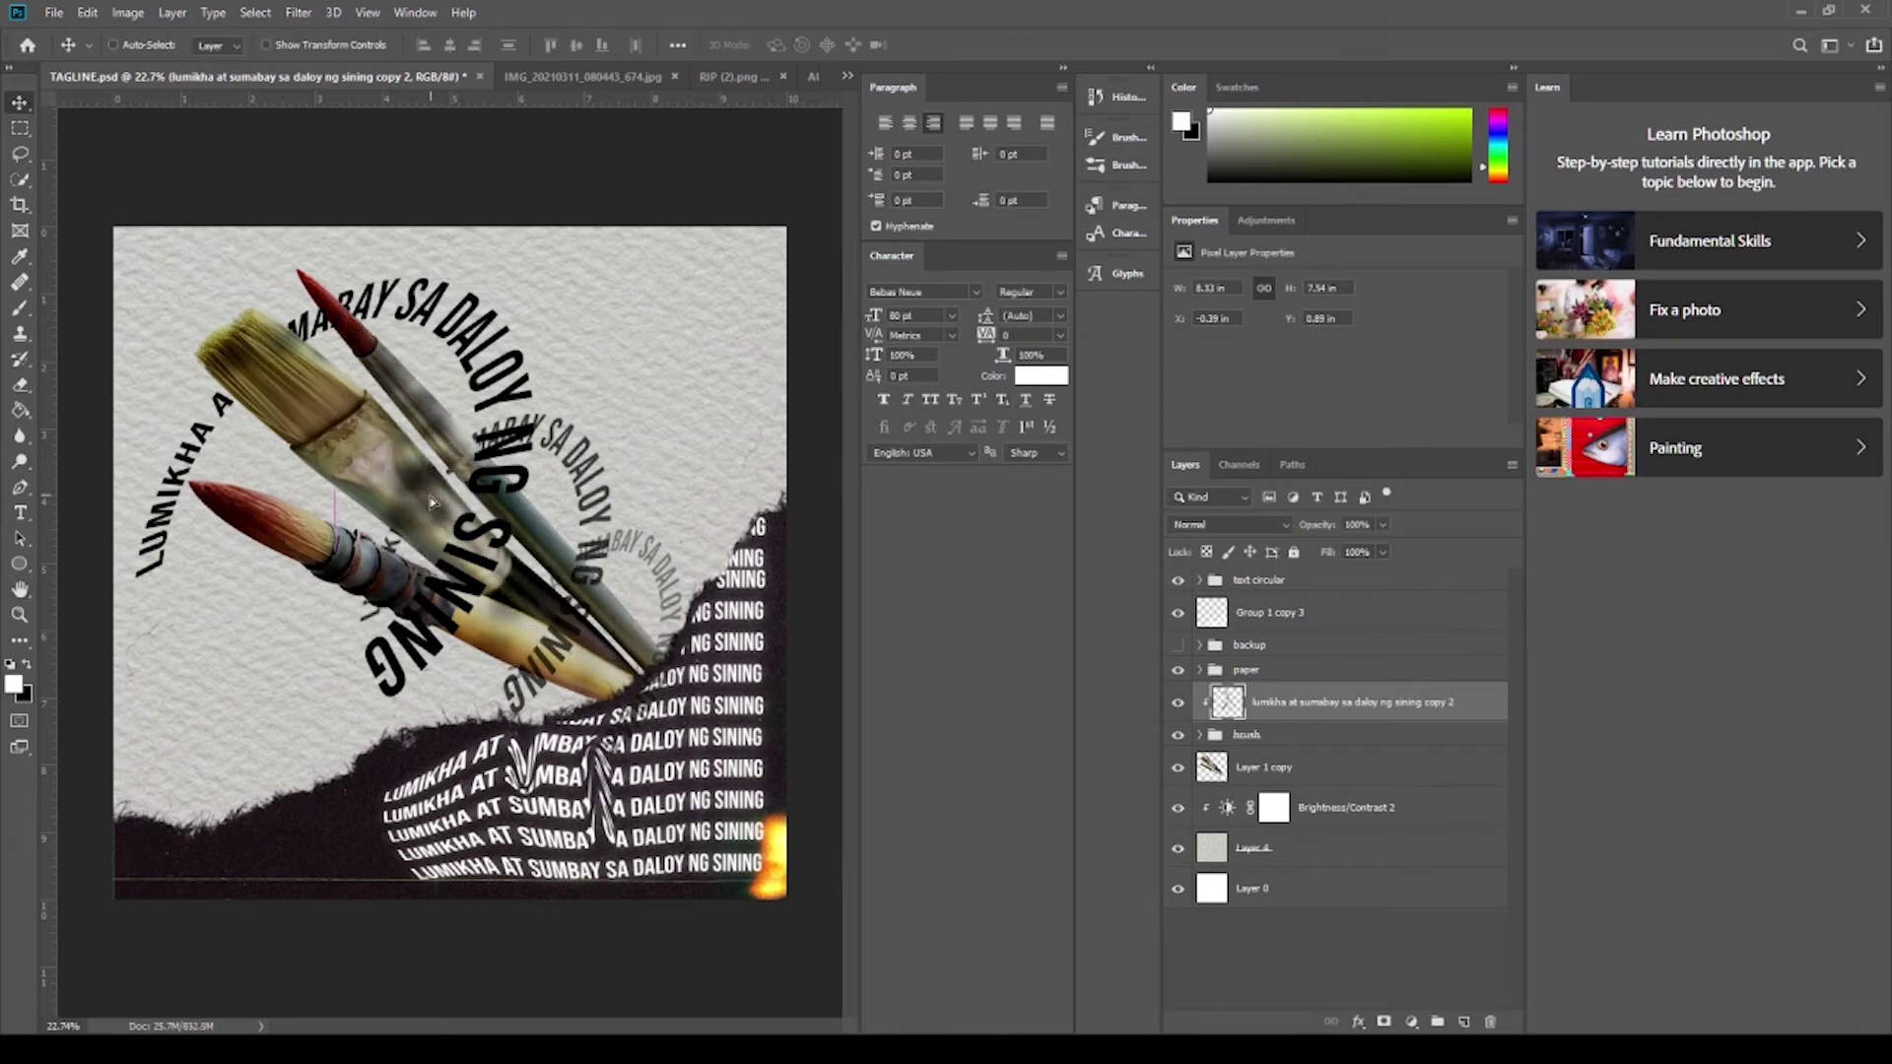
click(1384, 1022)
key(d)
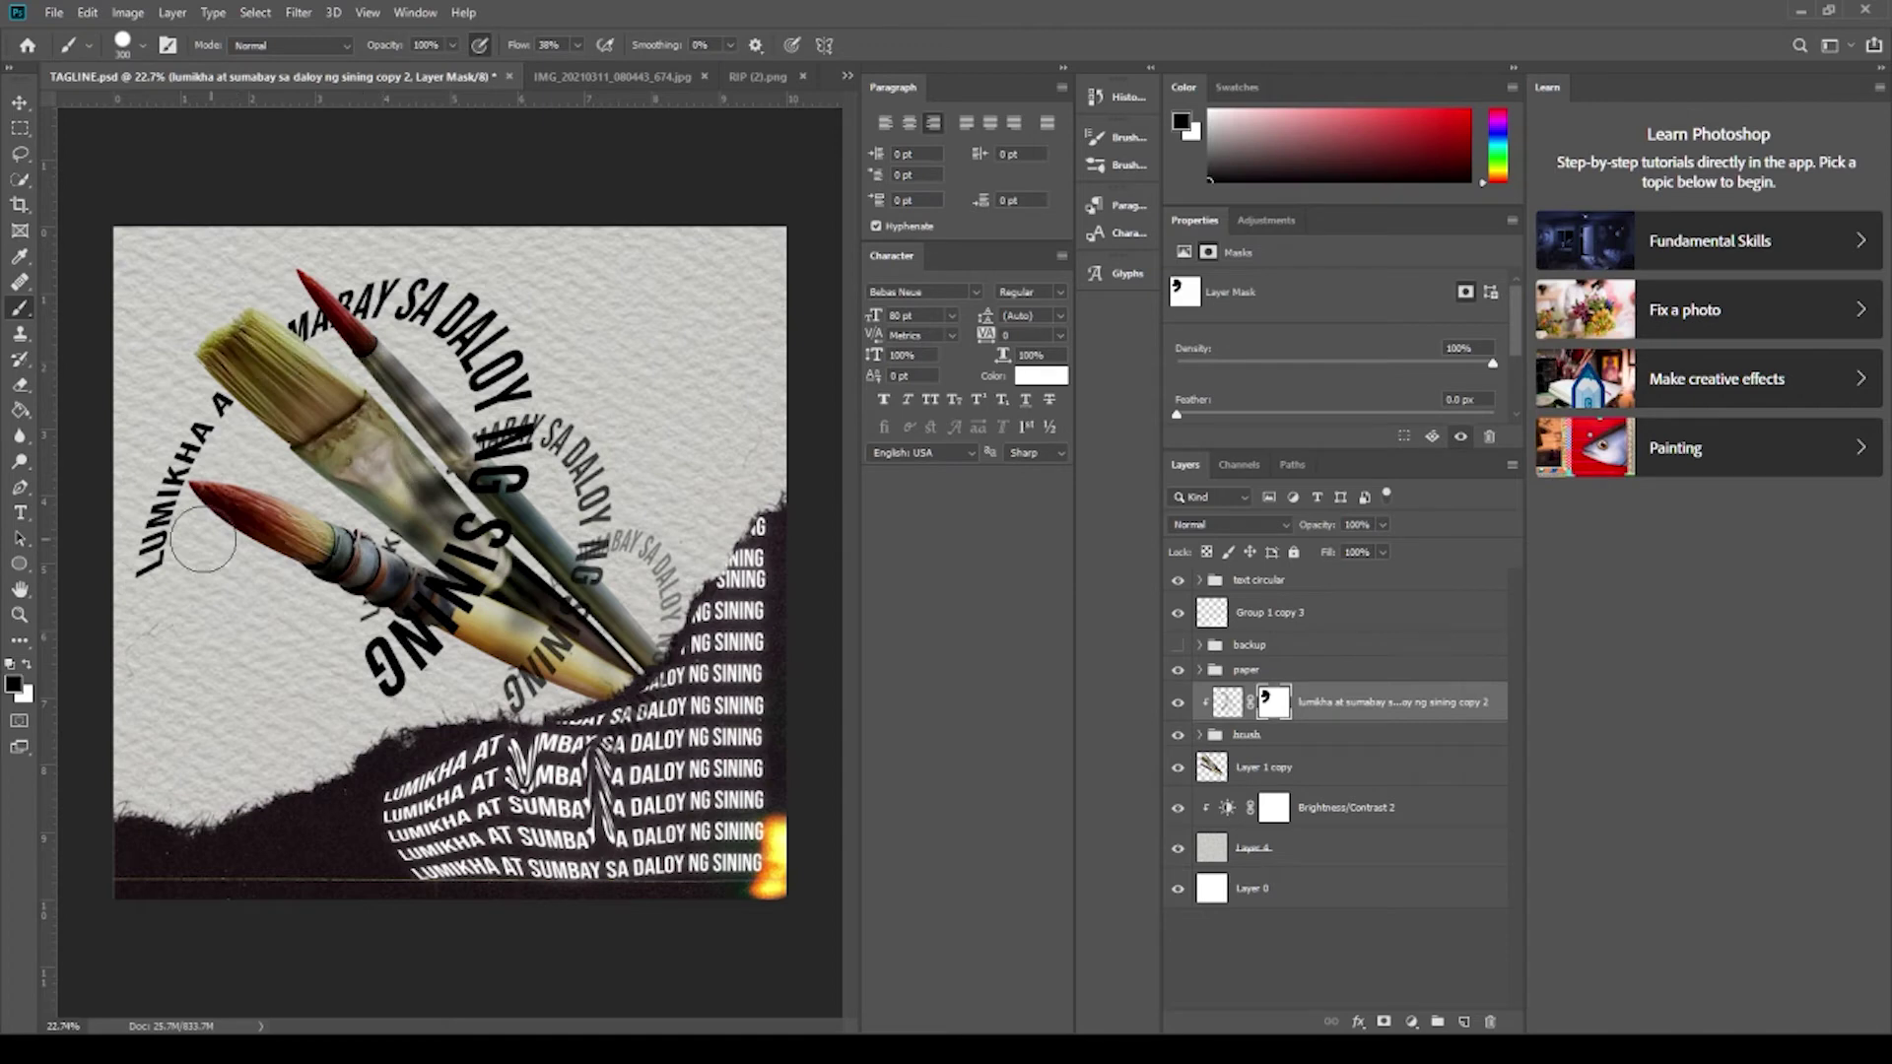
scroll(569, 514, down, 1)
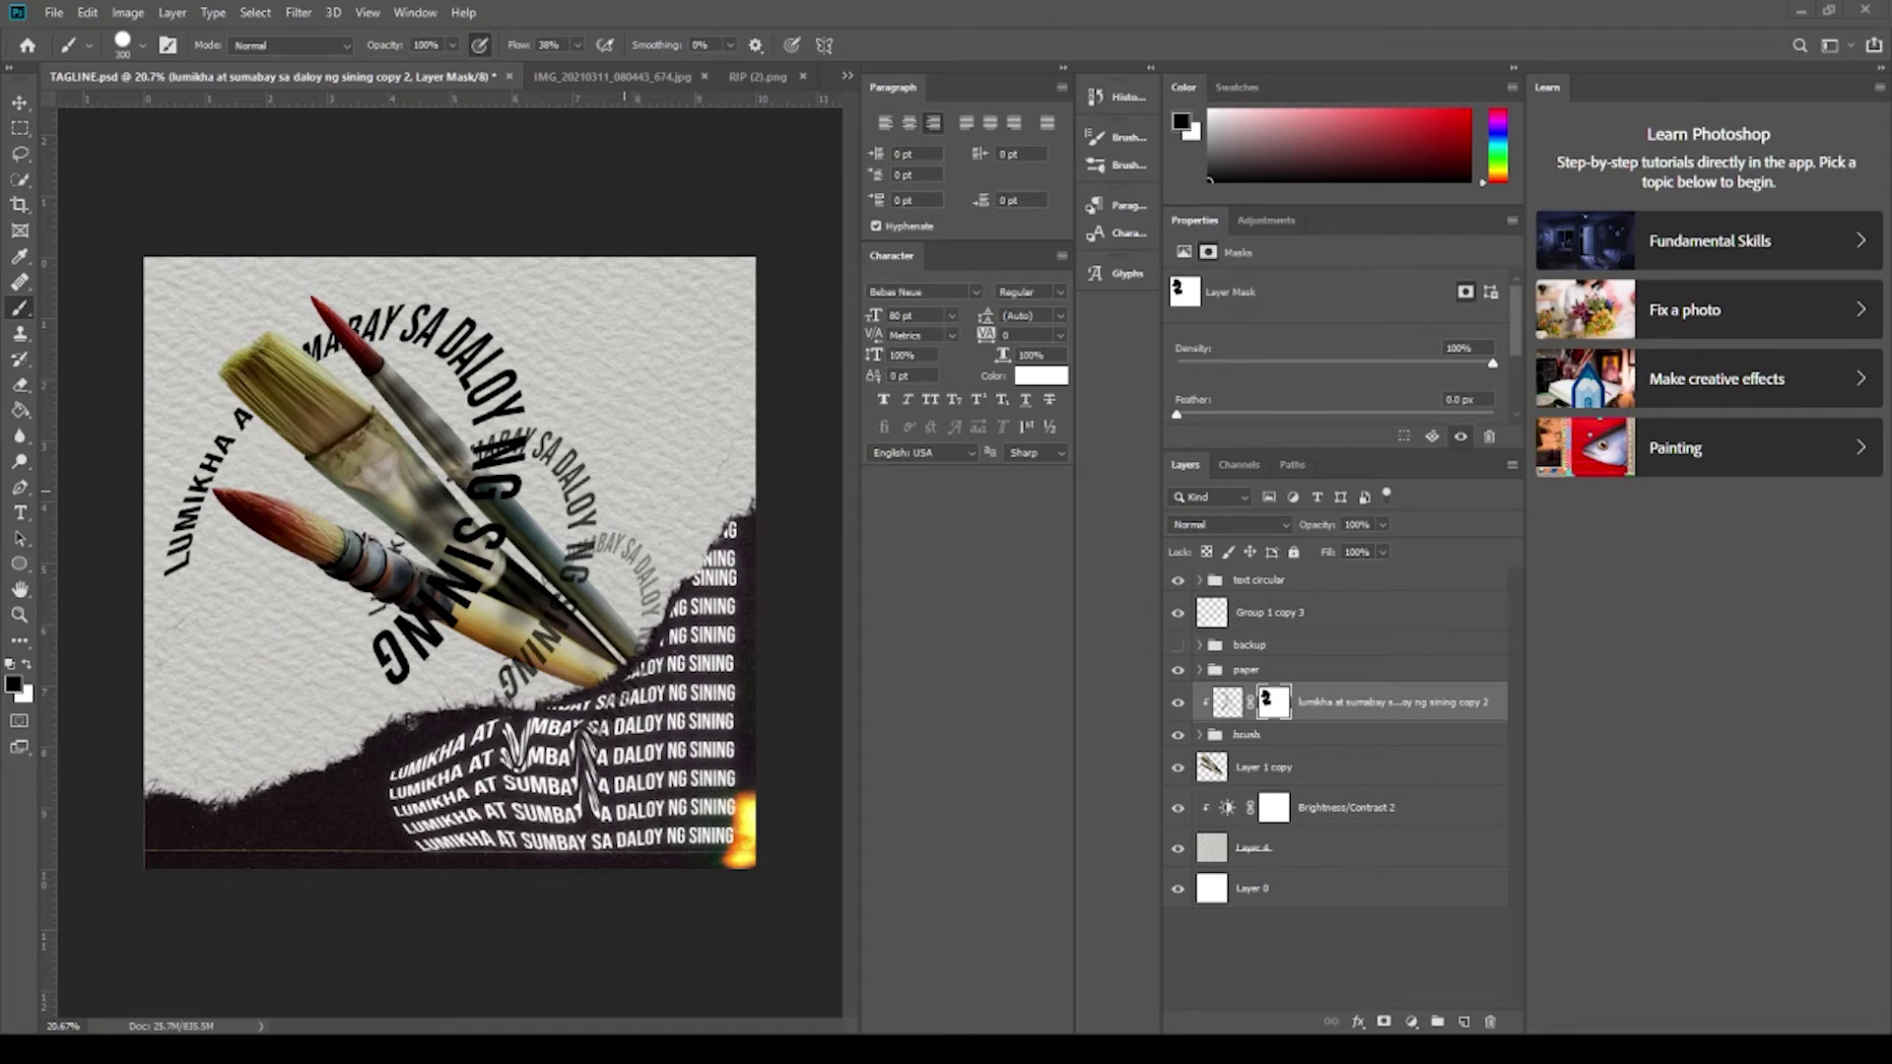
scroll(547, 631, down, 1)
Add a layer mask to the distorted tagline layer and fade its upper area along the torn paper edge.
click(1224, 604)
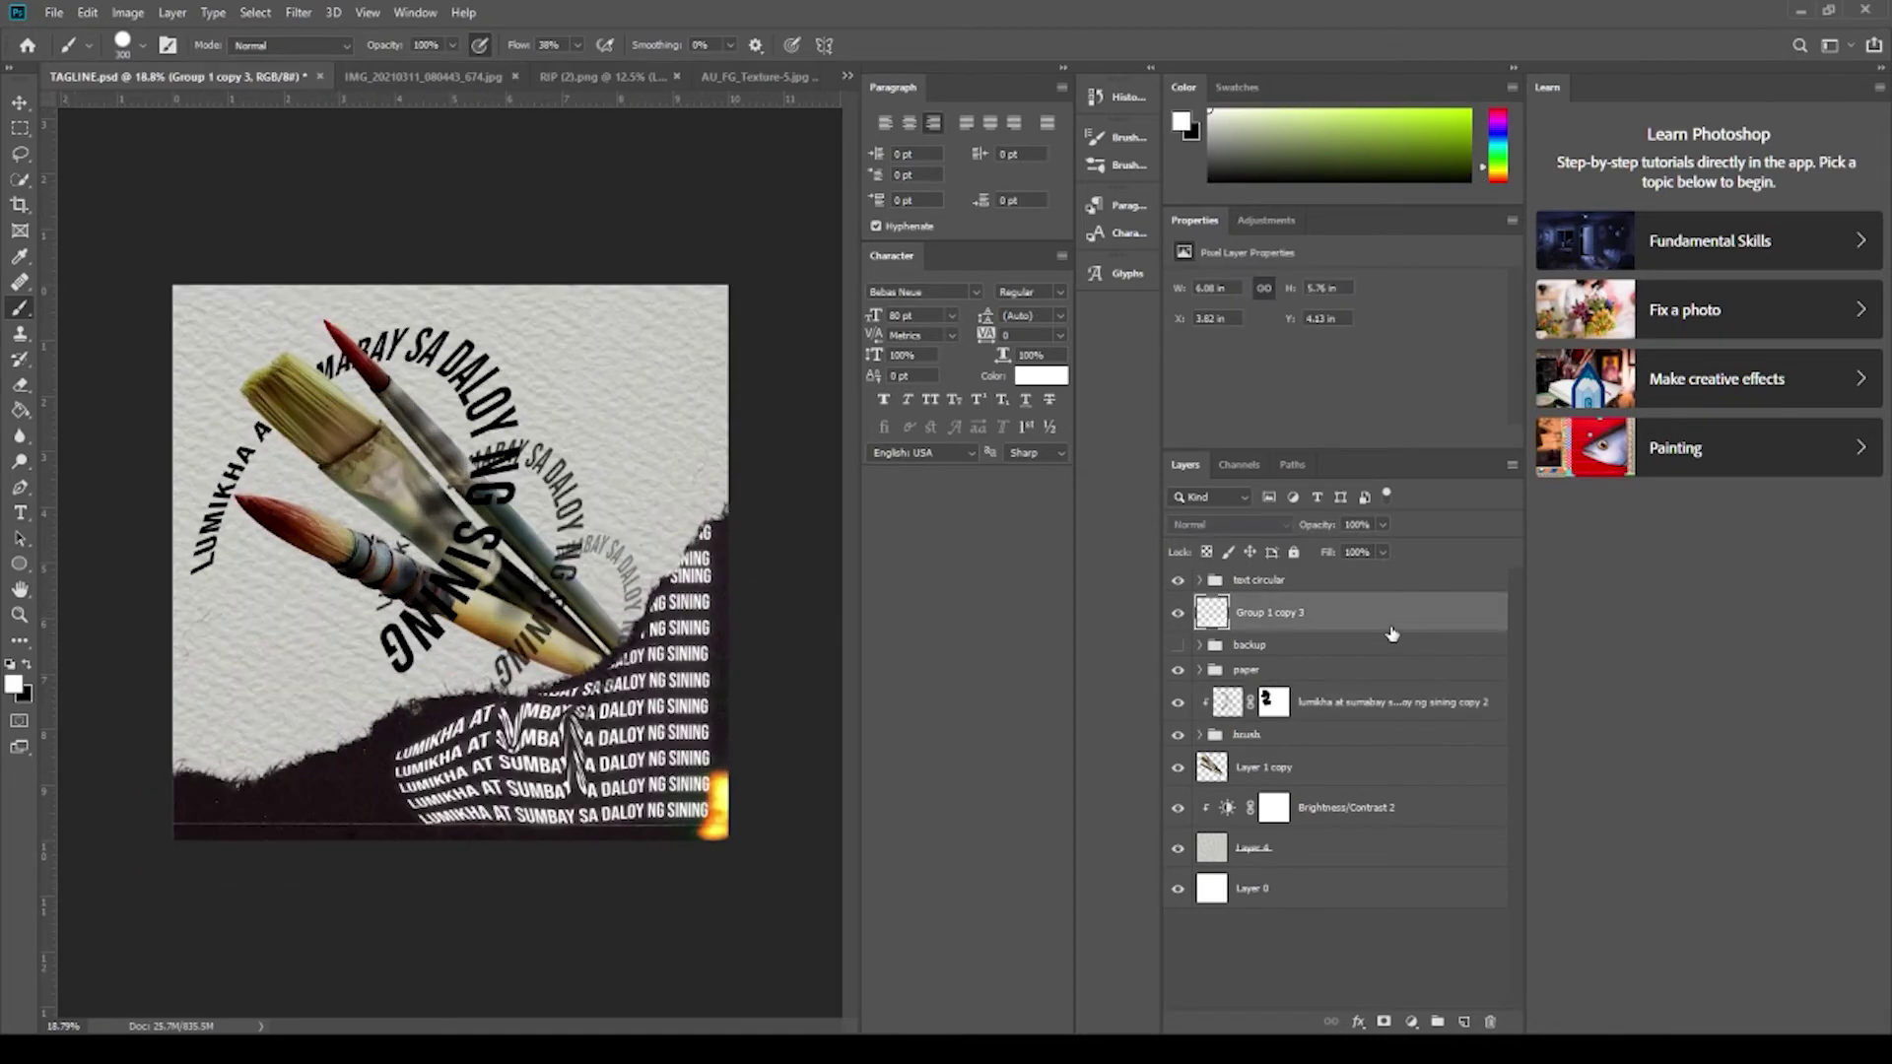
click(1384, 1022)
mouse_move(605, 497)
mouse_down()
mouse_move(651, 592)
mouse_move(345, 690)
mouse_move(552, 749)
mouse_up()
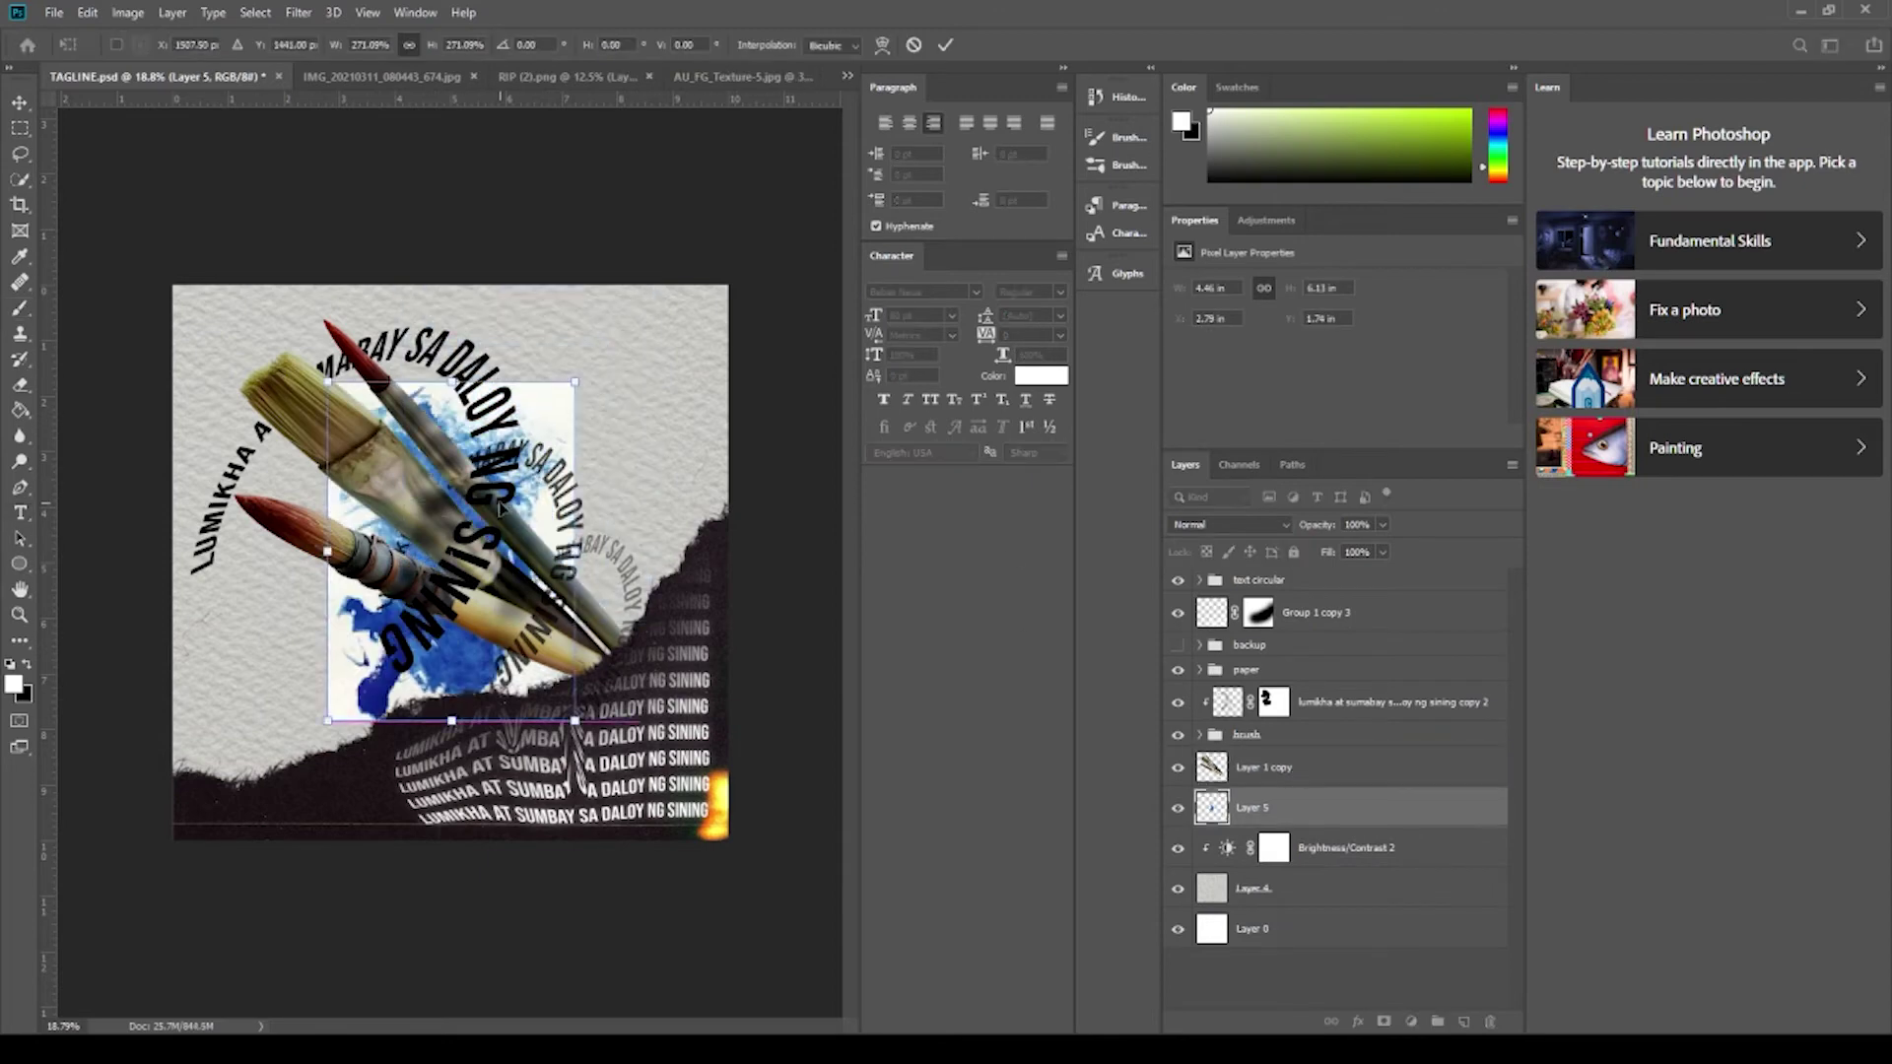
Set the blue watercolour layer beneath the paintbrushes to Multiply and rotate and enlarge it across the lower canvas.
key(shift+alt+m)
mouse_move(582, 384)
mouse_down()
mouse_move(401, 177)
mouse_move(690, 594)
mouse_move(276, 493)
mouse_up()
key(Return)
key(t)
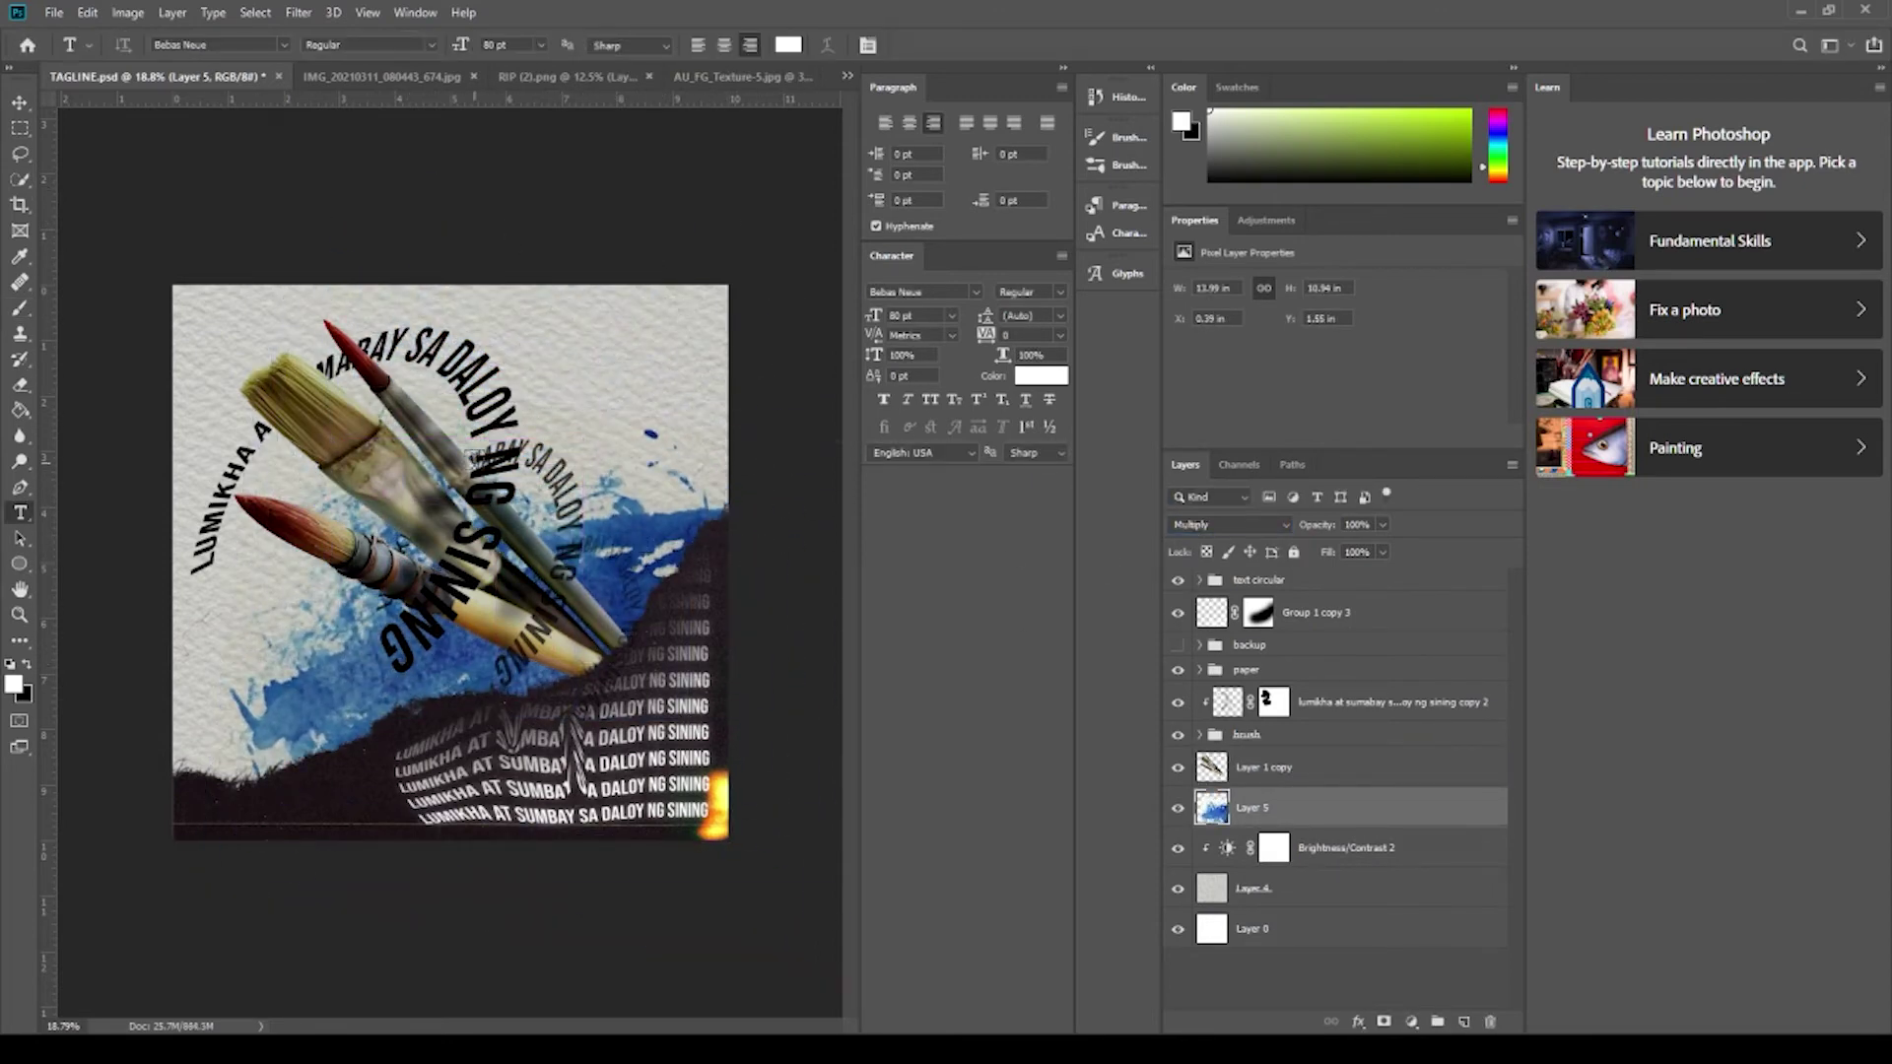
Try rasterizing the large curved text layer inside the text circular group.
ctrl+click(474, 459)
ctrl+click(474, 459)
ctrl+click(475, 459)
key(h)
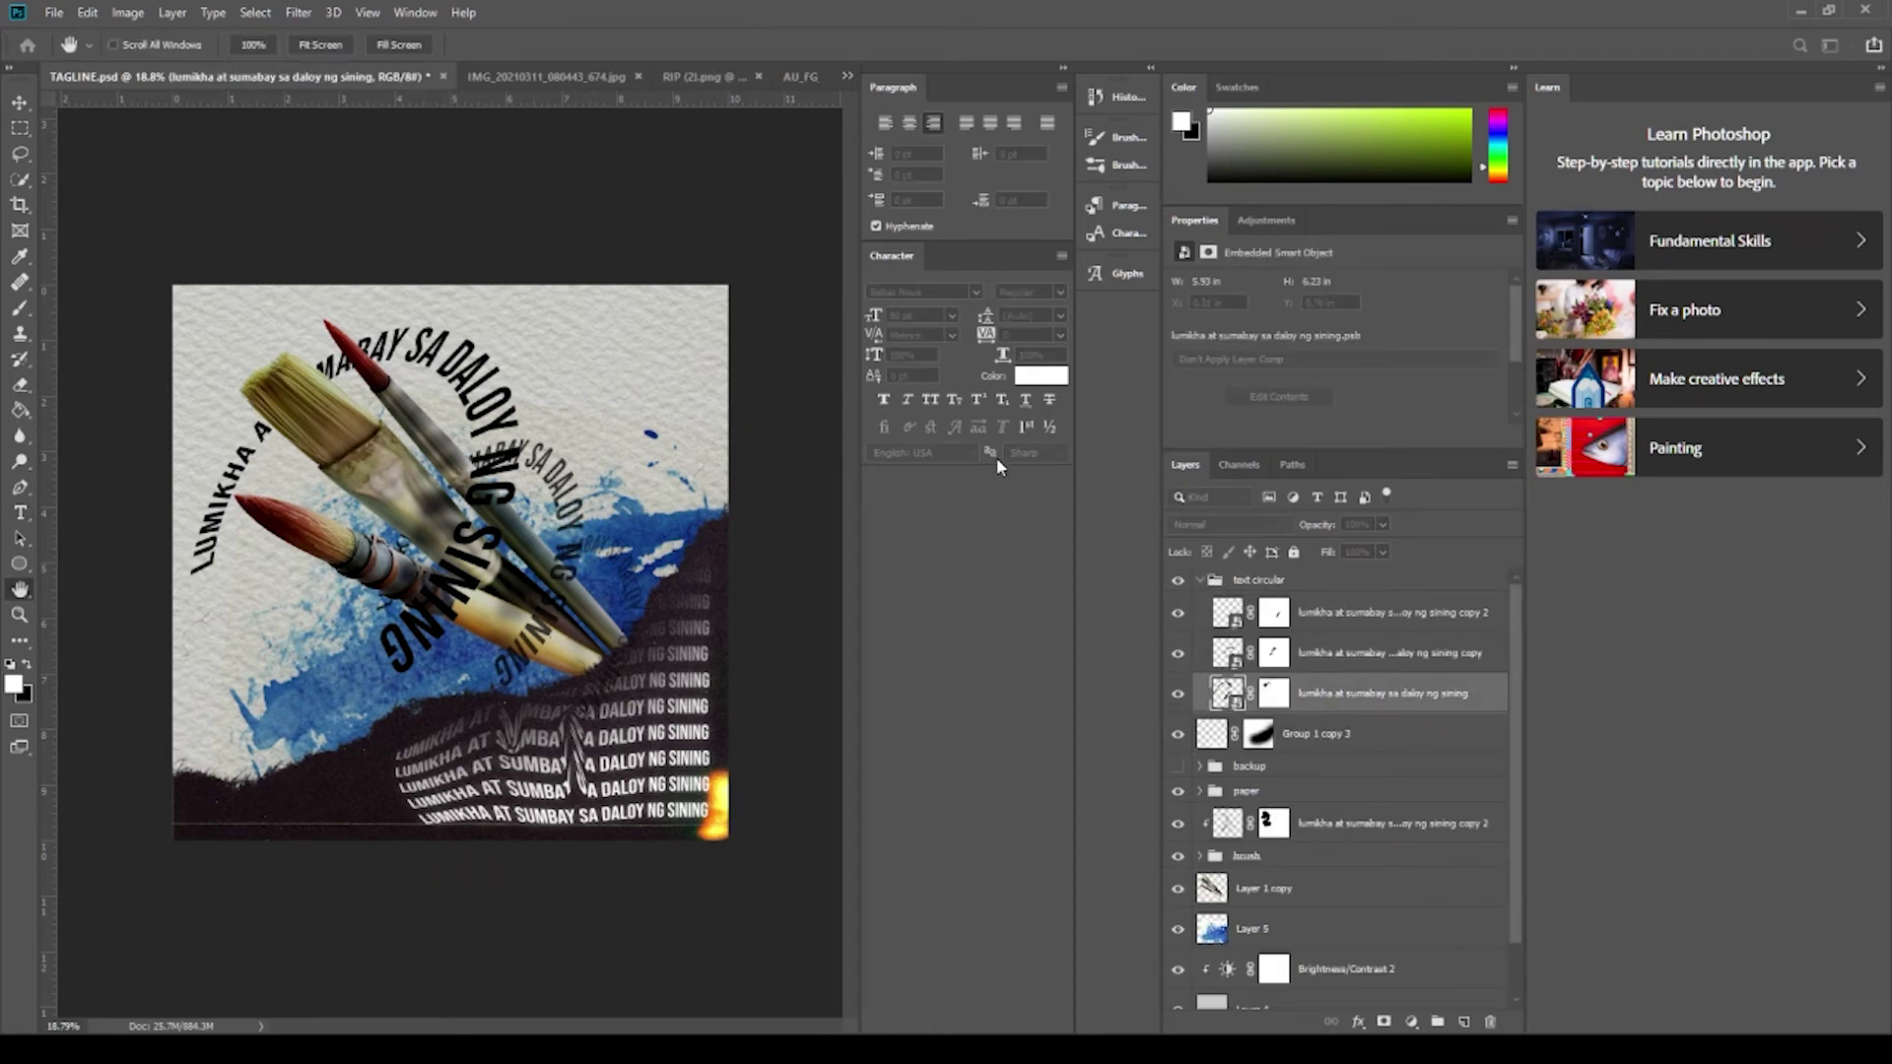
key(t)
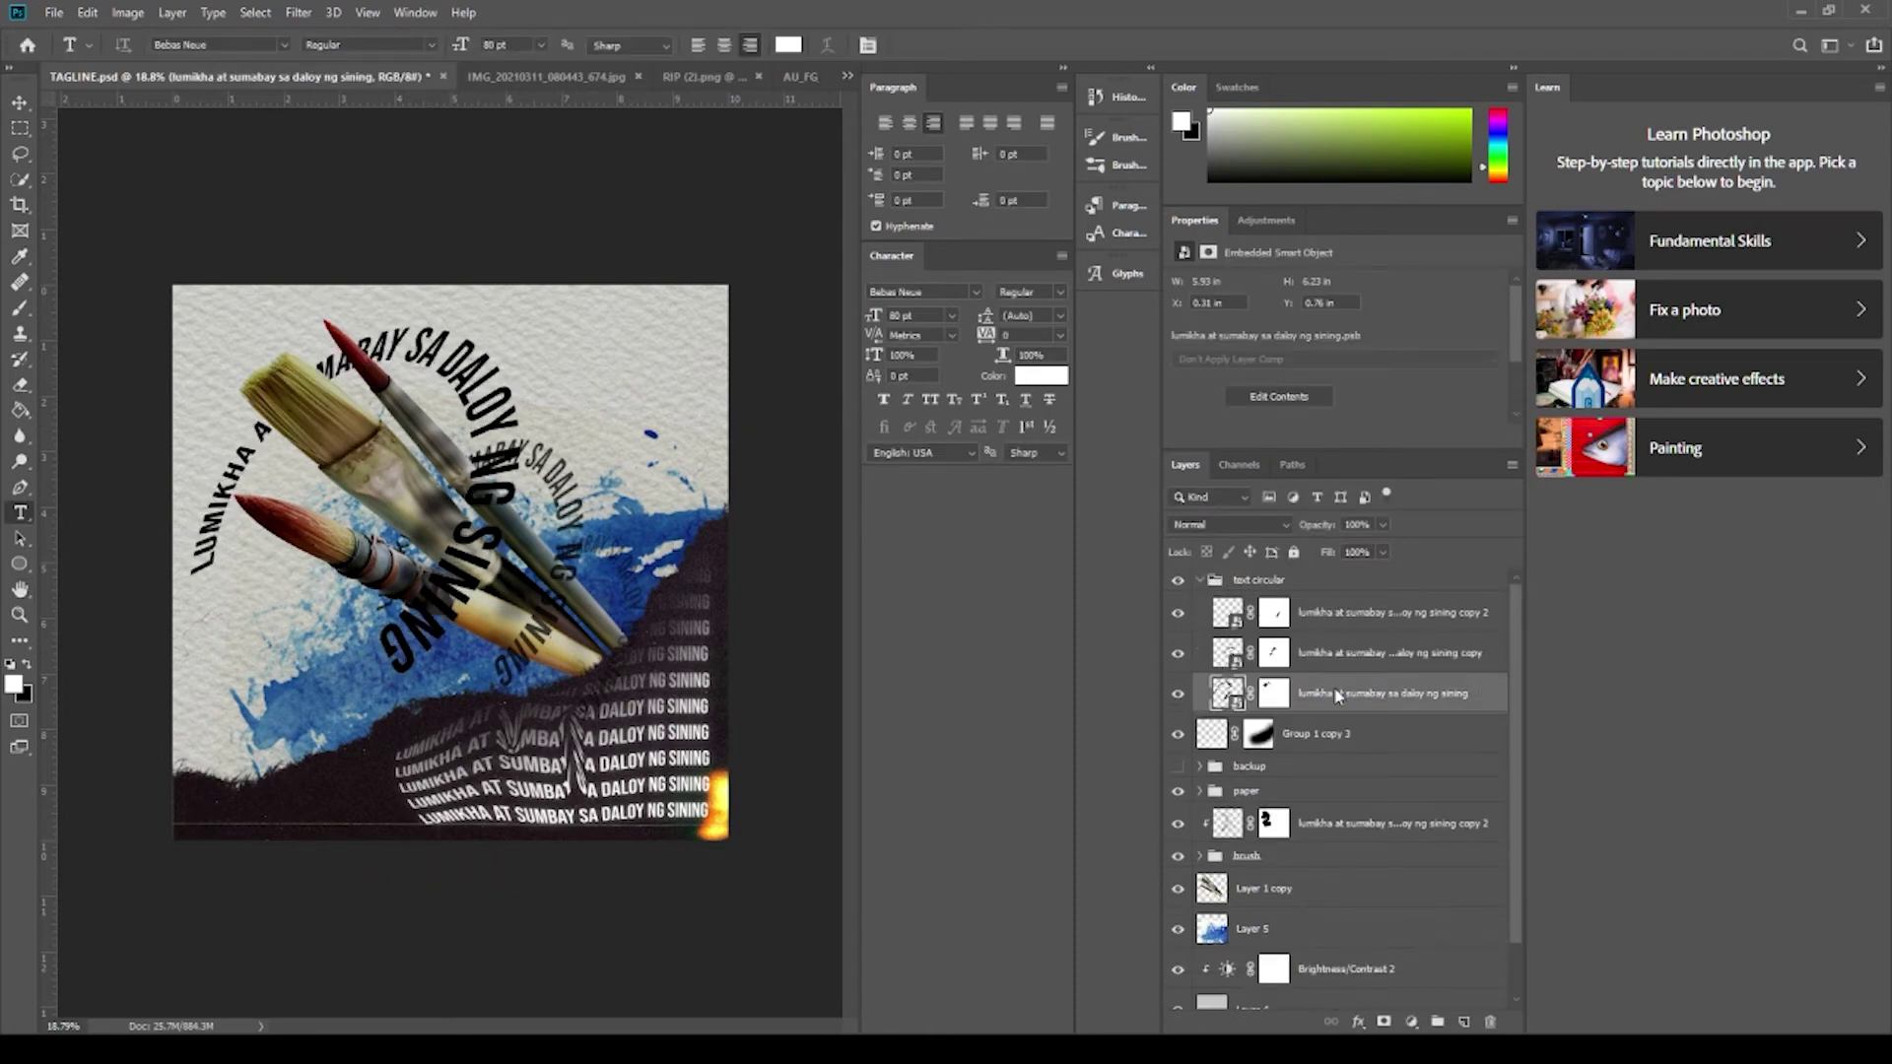
key(ctrl+alt+shift+r)
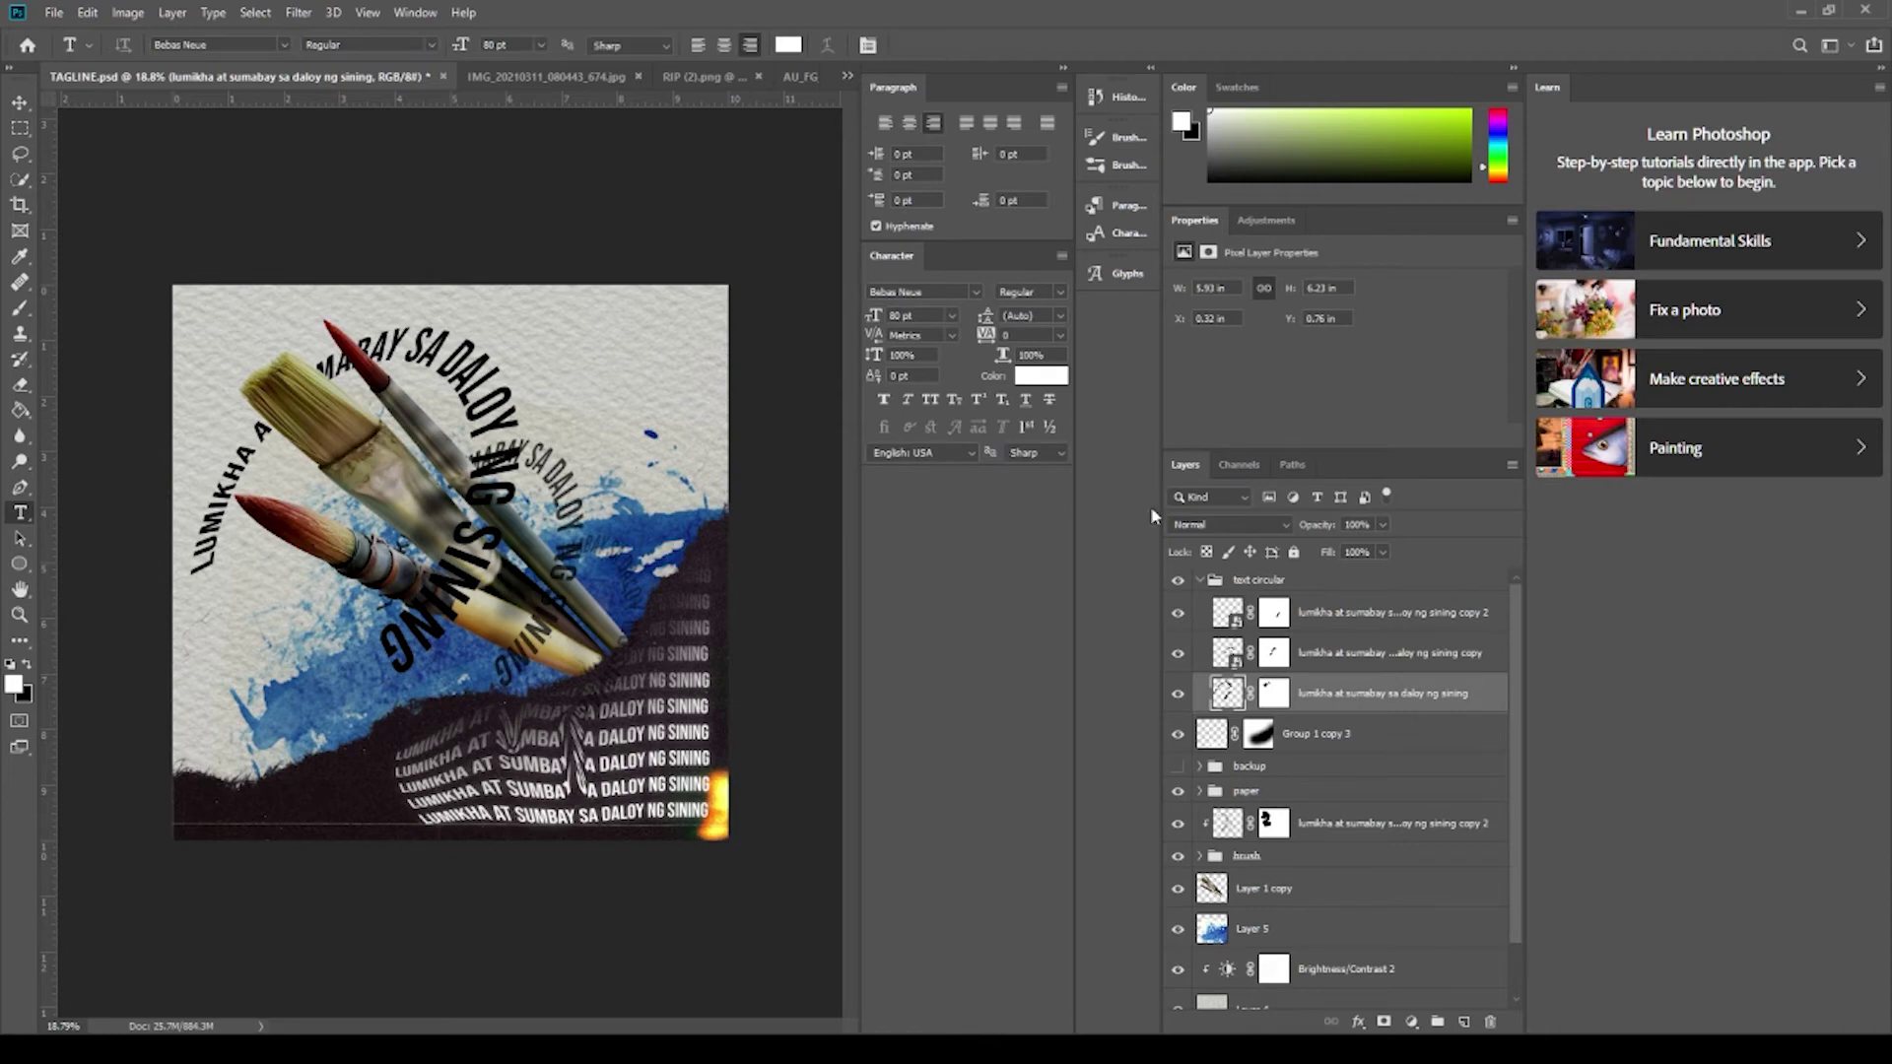
key(ctrl+z)
Save and reopen TAGLINE.psd and try merging the large curved text with a new blank layer.
key(ctrl+shift+alt+n)
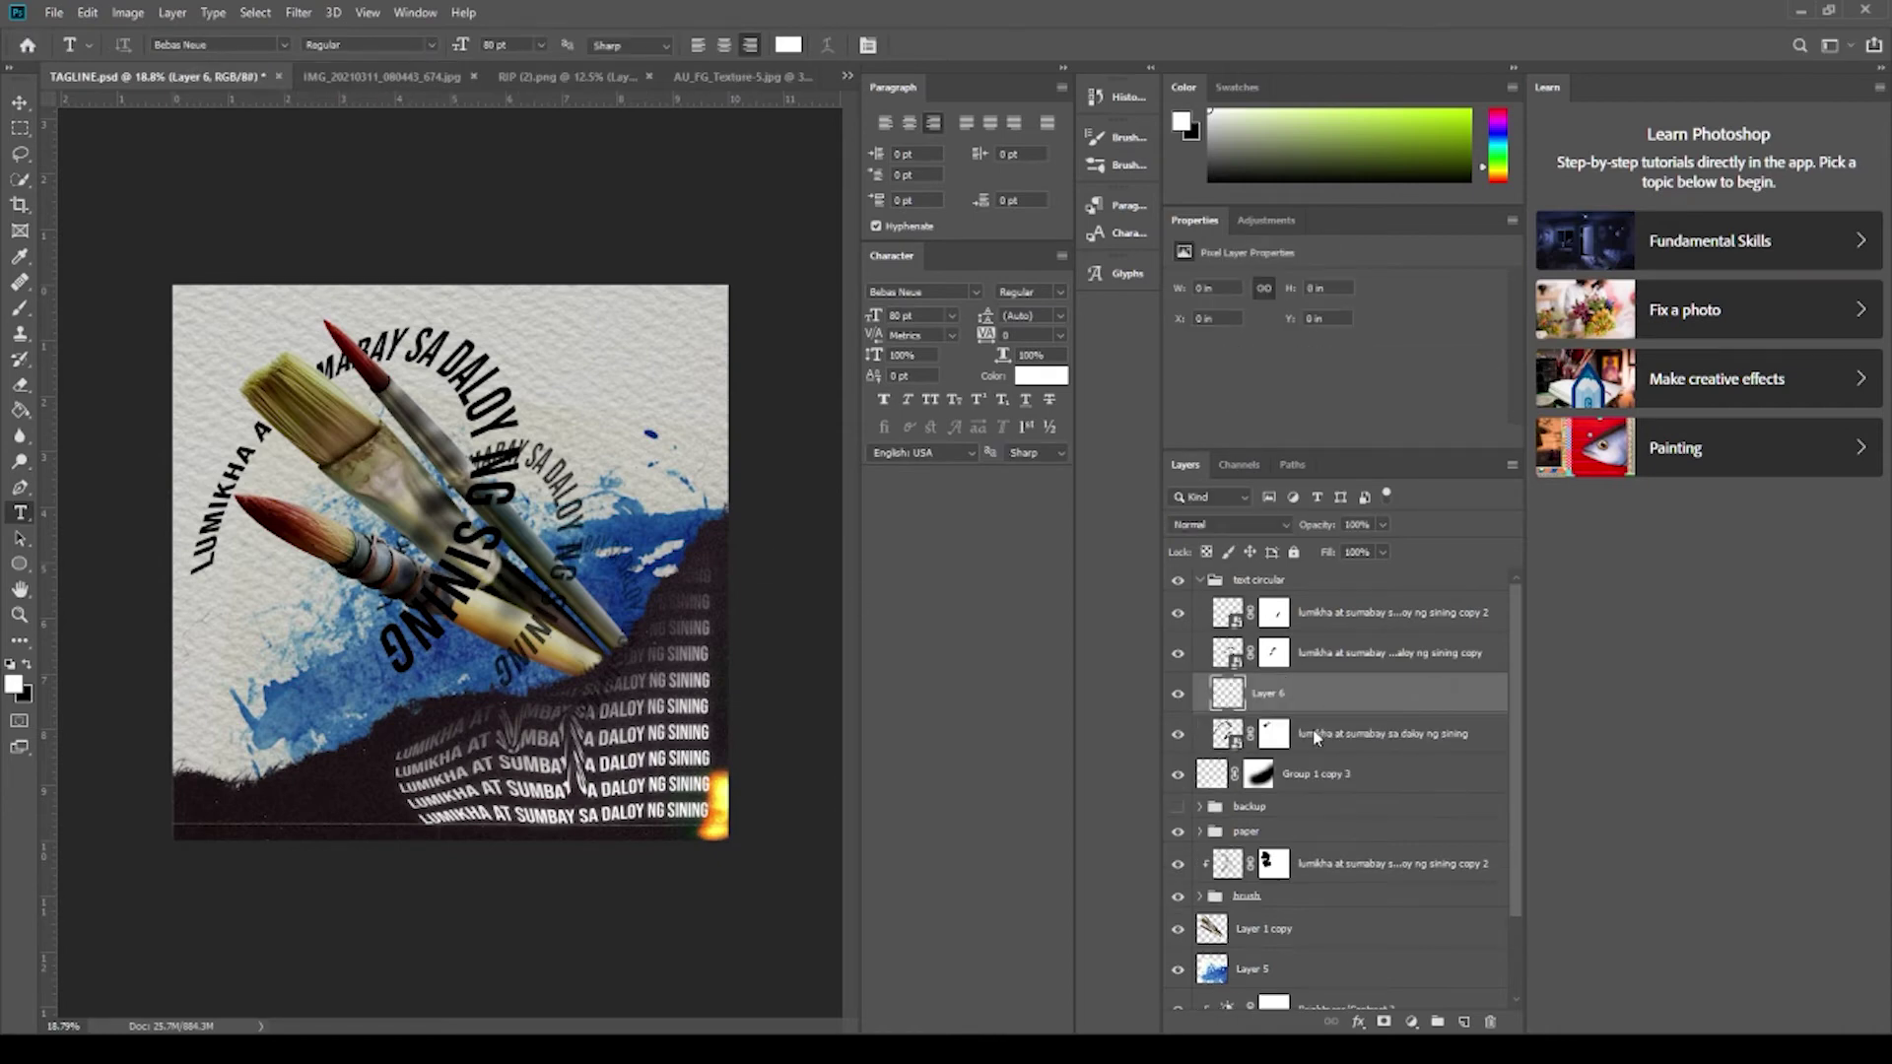
key(ctrl+s)
key(ctrl+w)
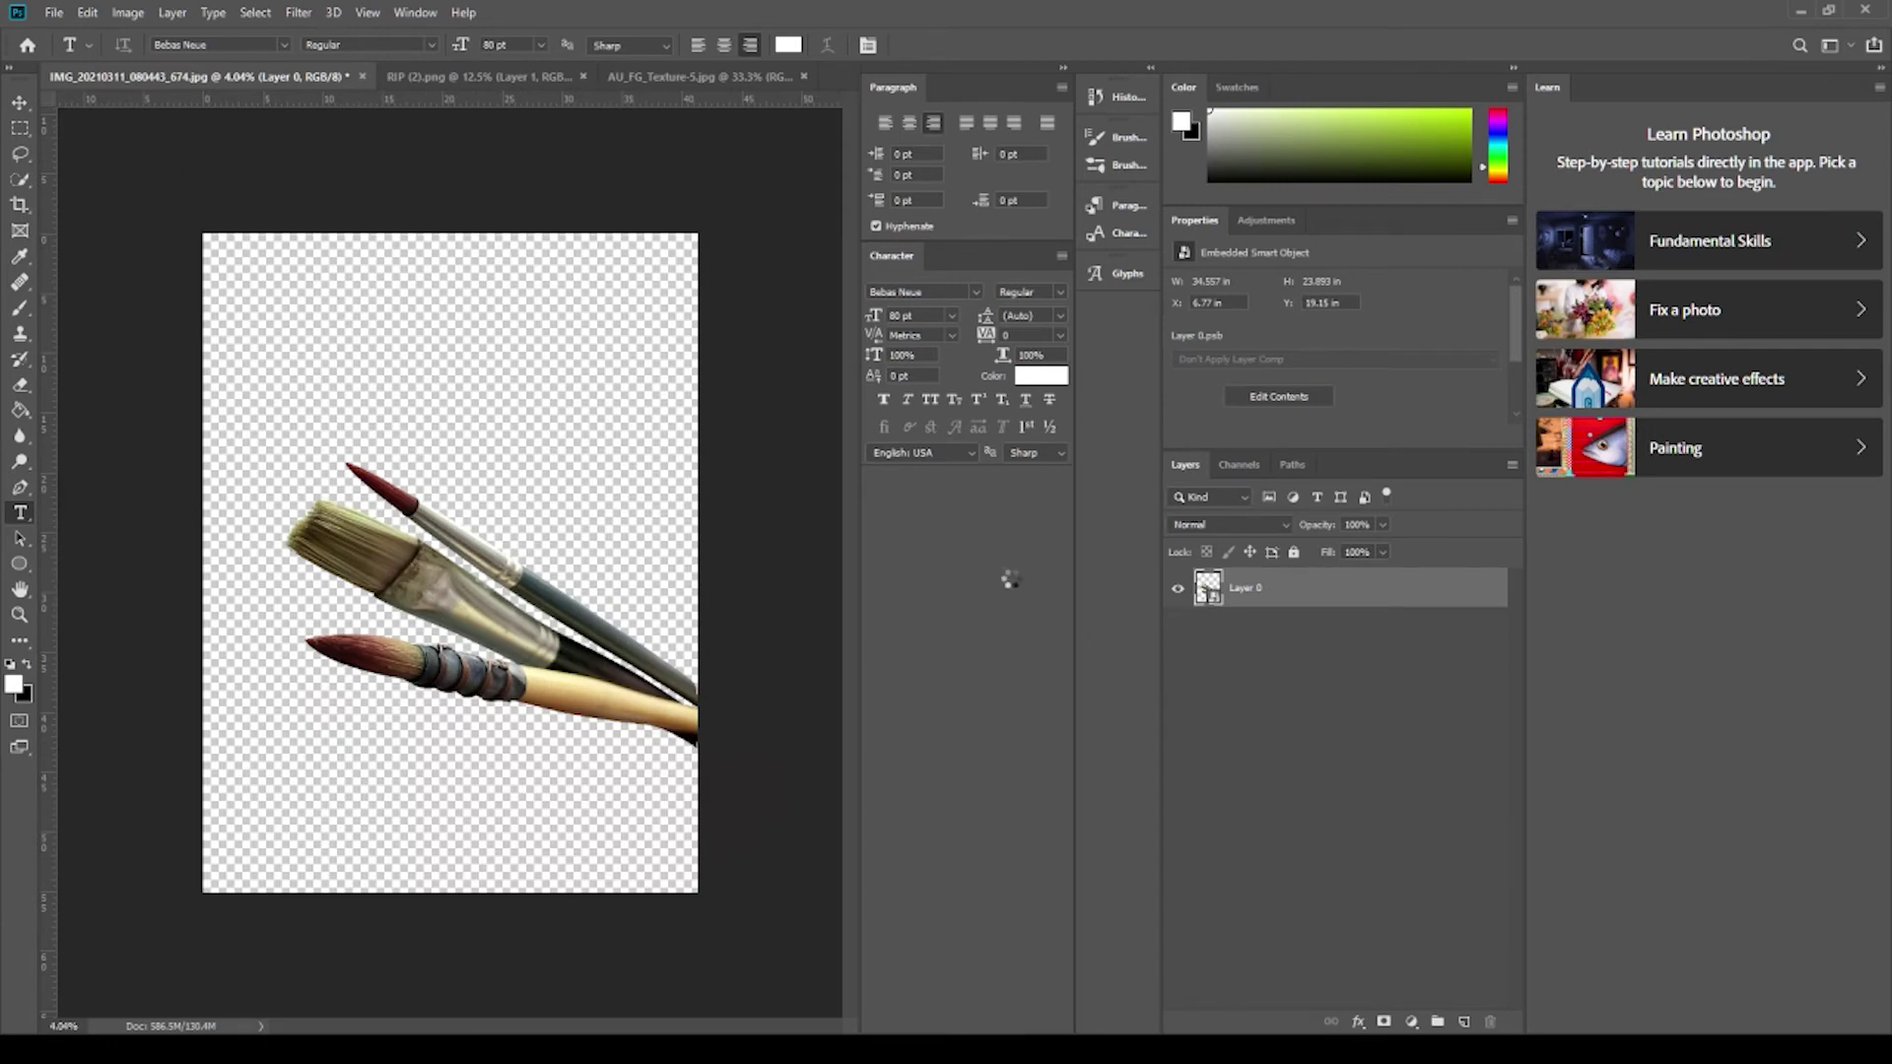
key(ctrl+e)
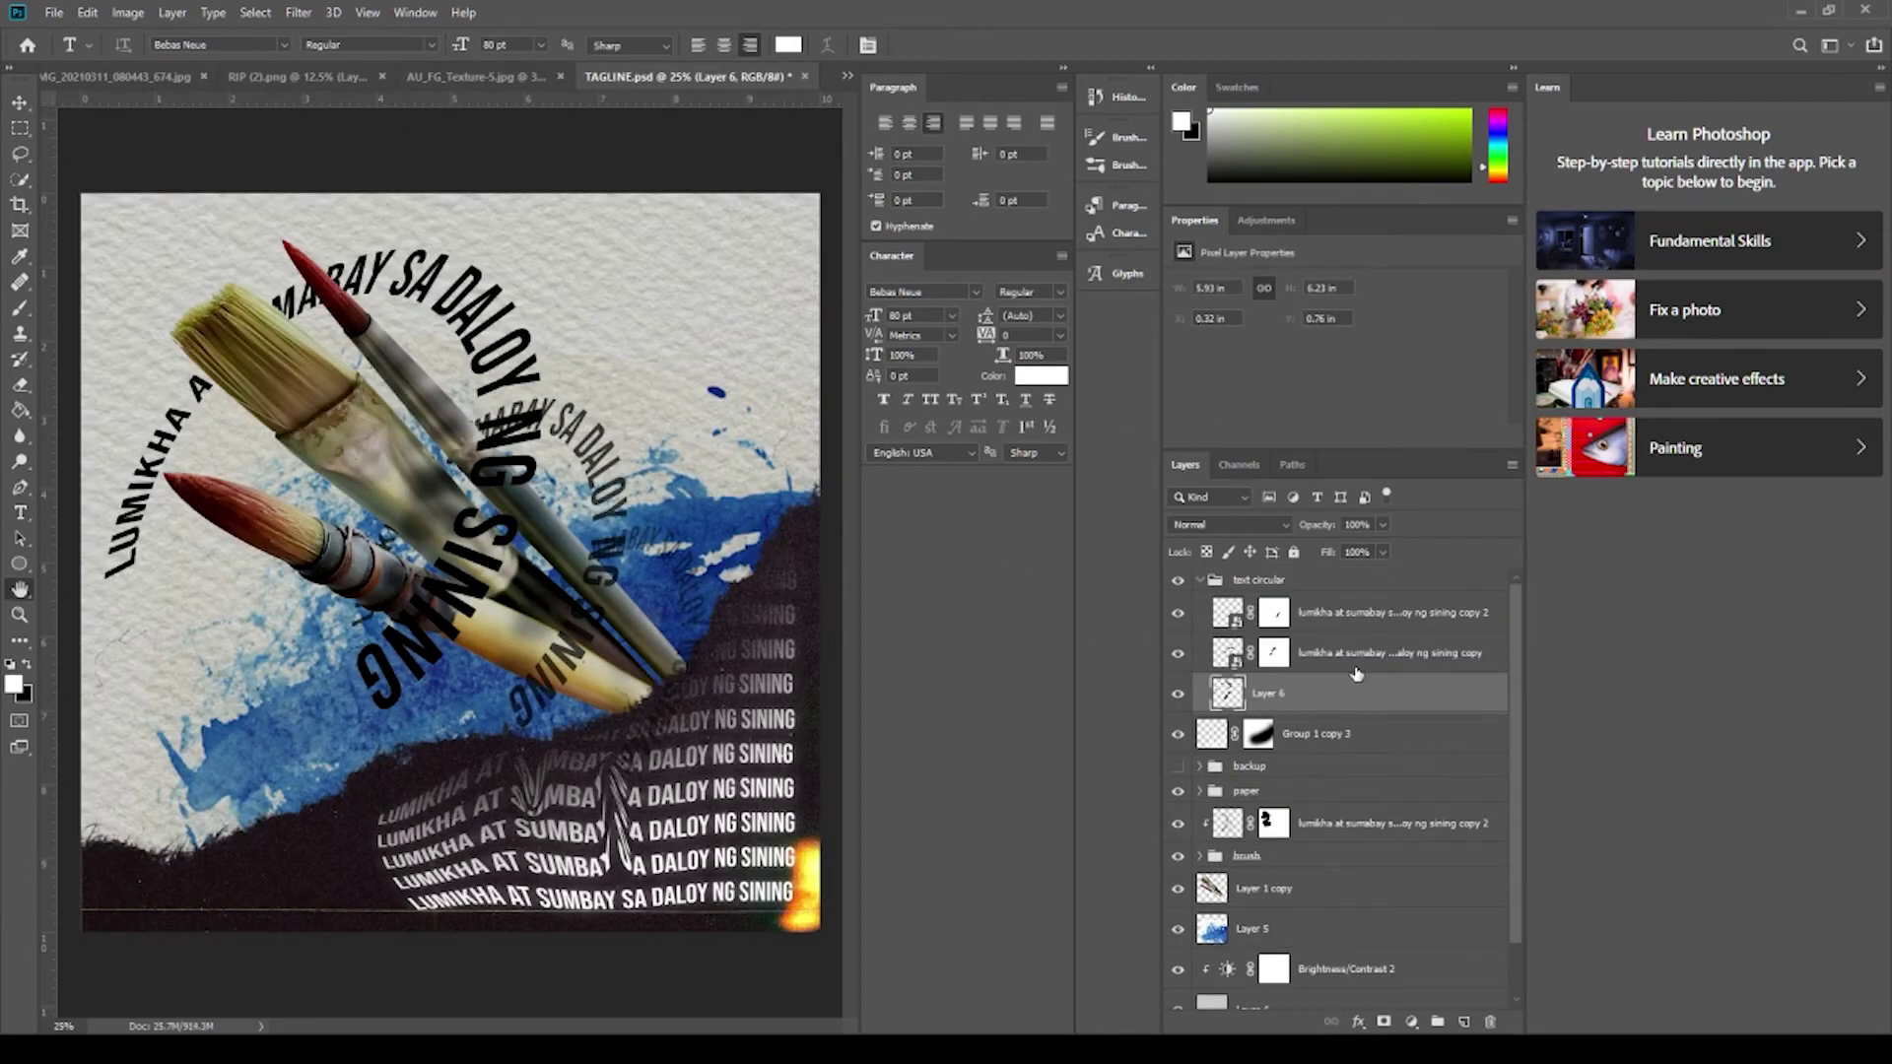
key(ctrl+z)
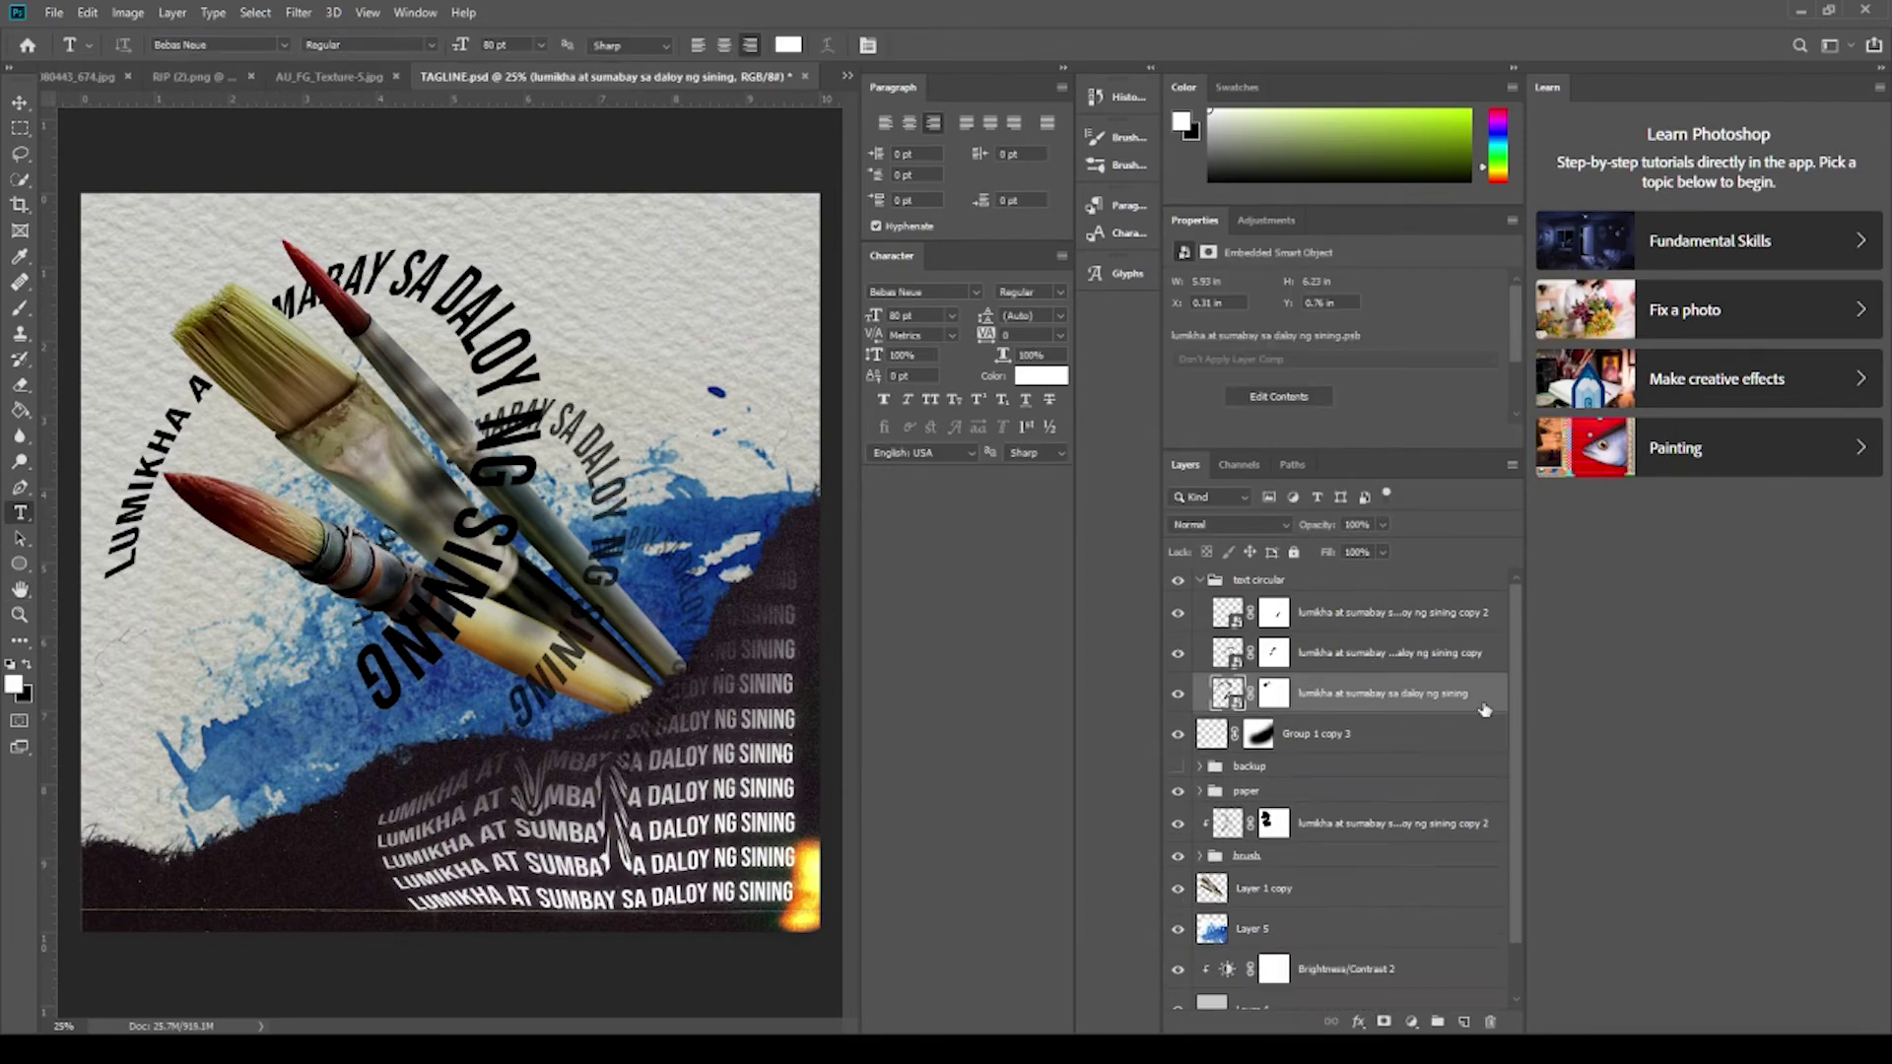
Open the large curved text smart object's contents, fill its text with white, and save and close it.
click(1271, 396)
key(alt+BackSpace)
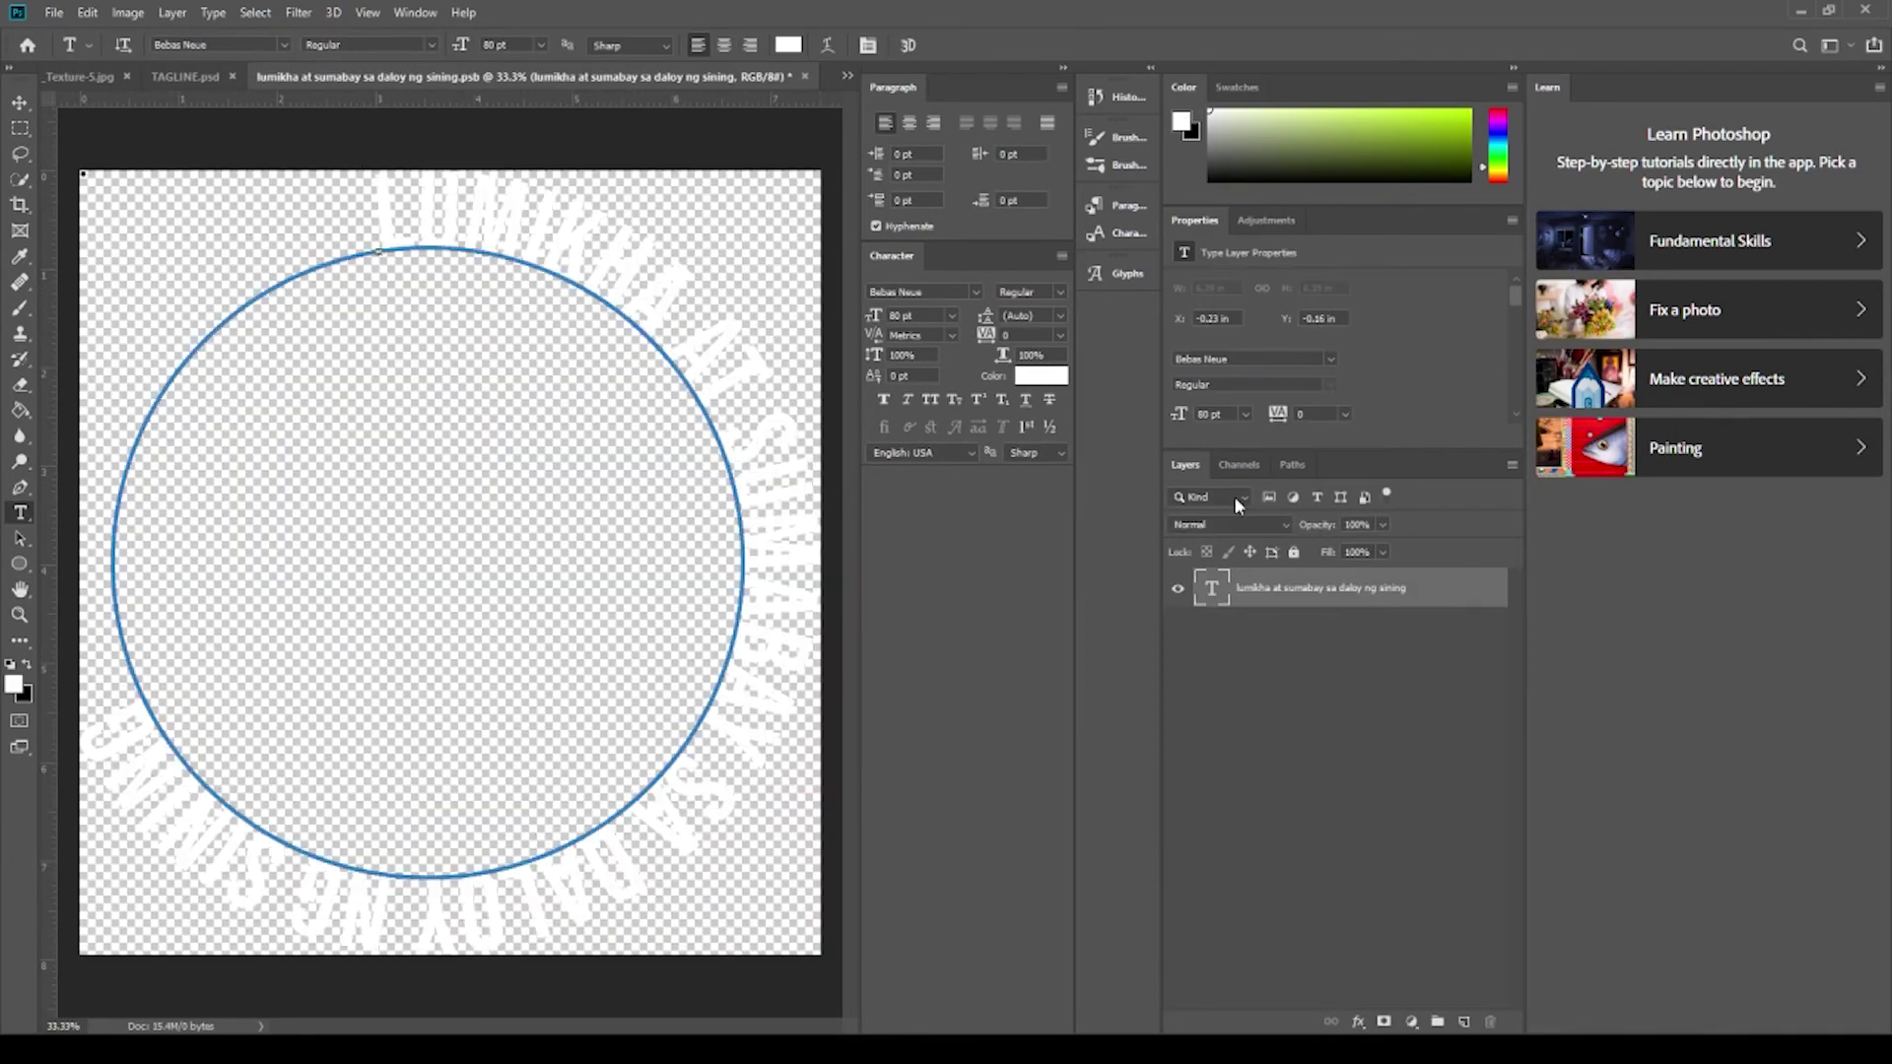
key(ctrl+shift+Tab)
key(v)
key(ctrl+Tab)
key(ctrl+s)
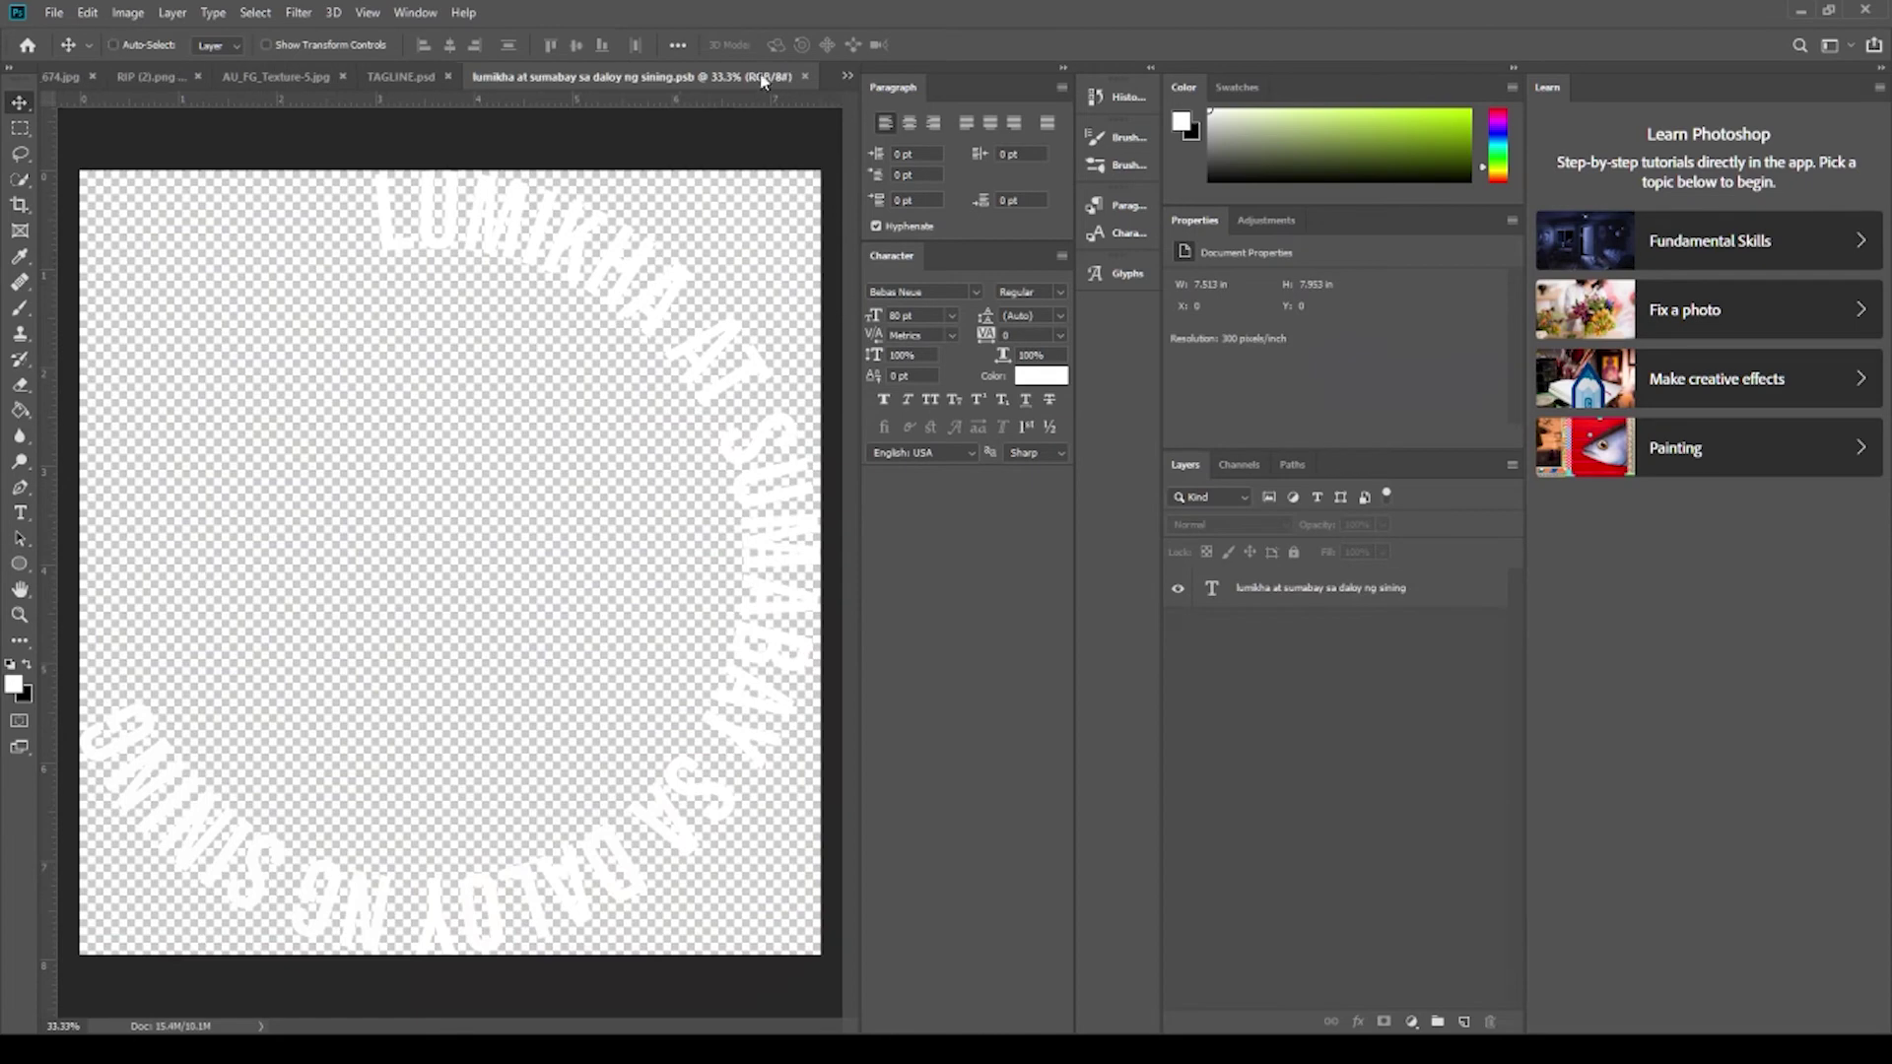
key(ctrl+w)
Duplicate the large curved text layer and make copies of all four curved text layers in the text circular group.
click(1330, 720)
click(1273, 733)
key(ctrl+0)
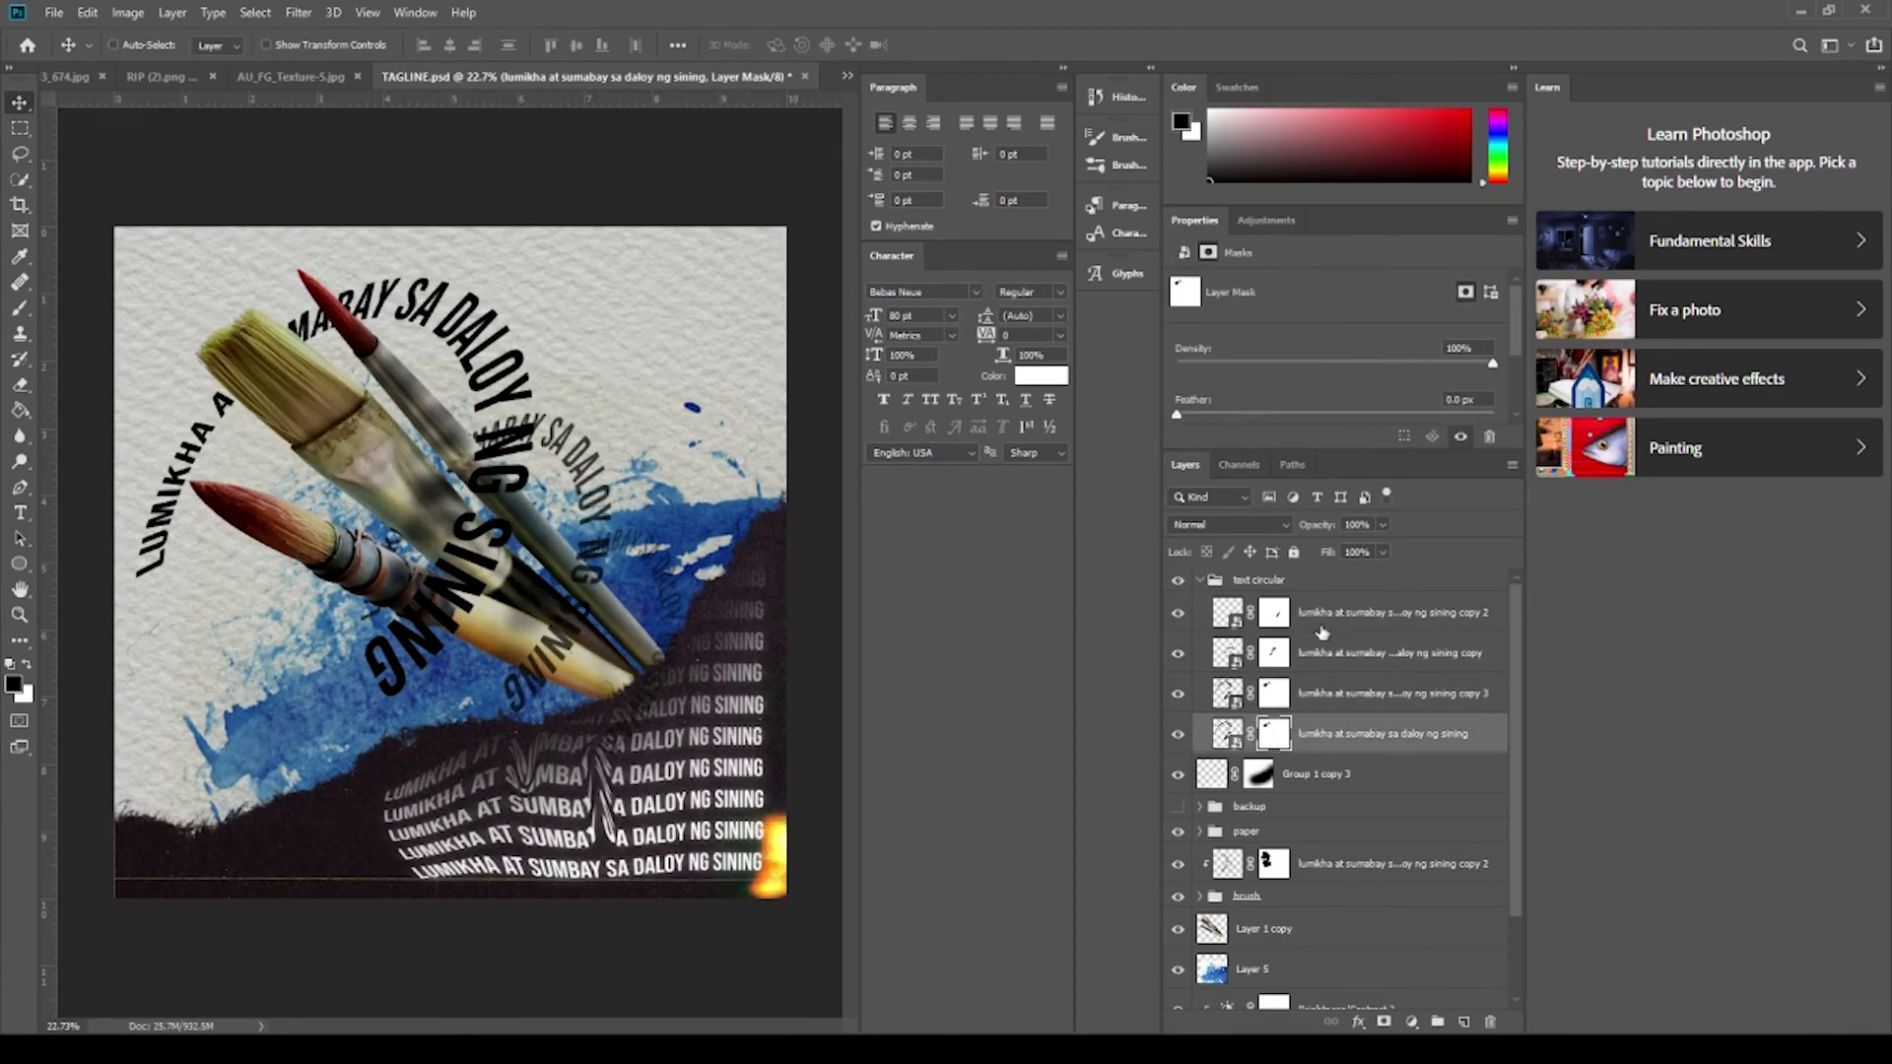
shift+click(1346, 619)
key(ctrl+alt+e)
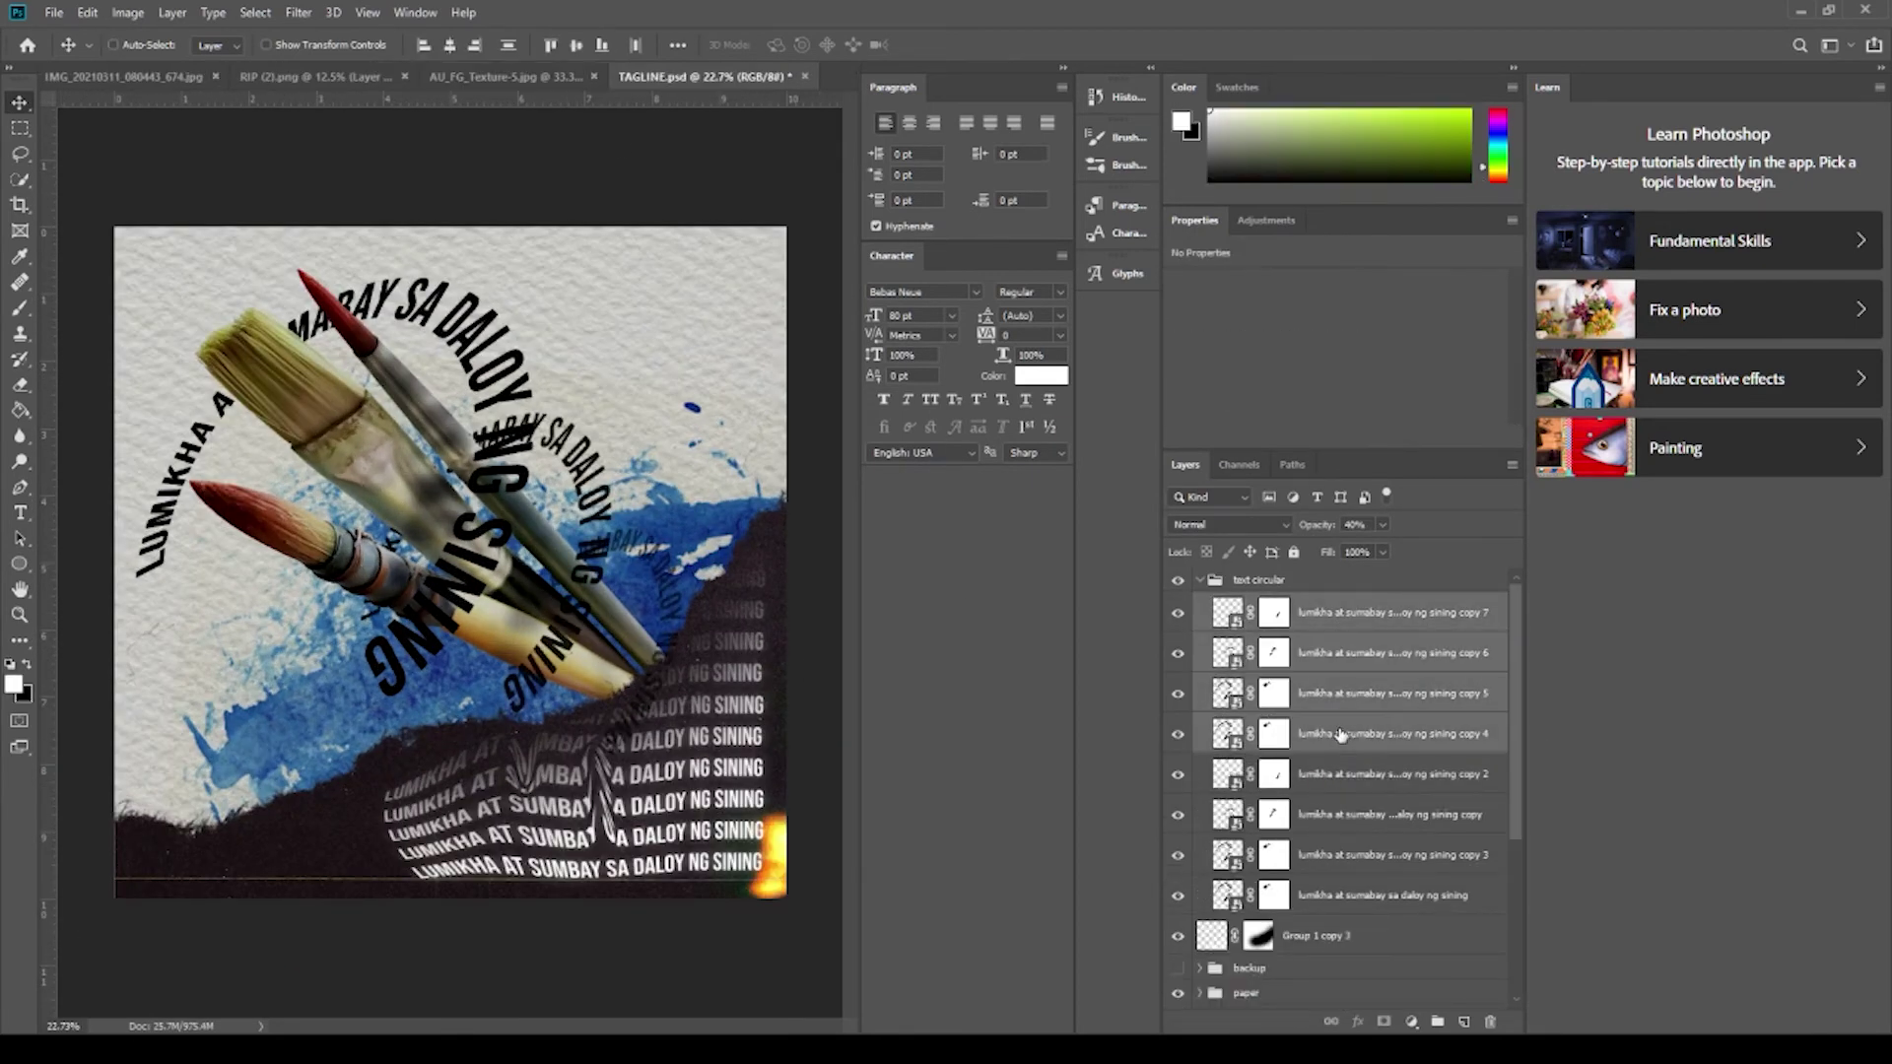
Merge the four copied curved text layers into one and clip a new white-filled layer to it.
key(m)
drag(187, 261, 116, 468)
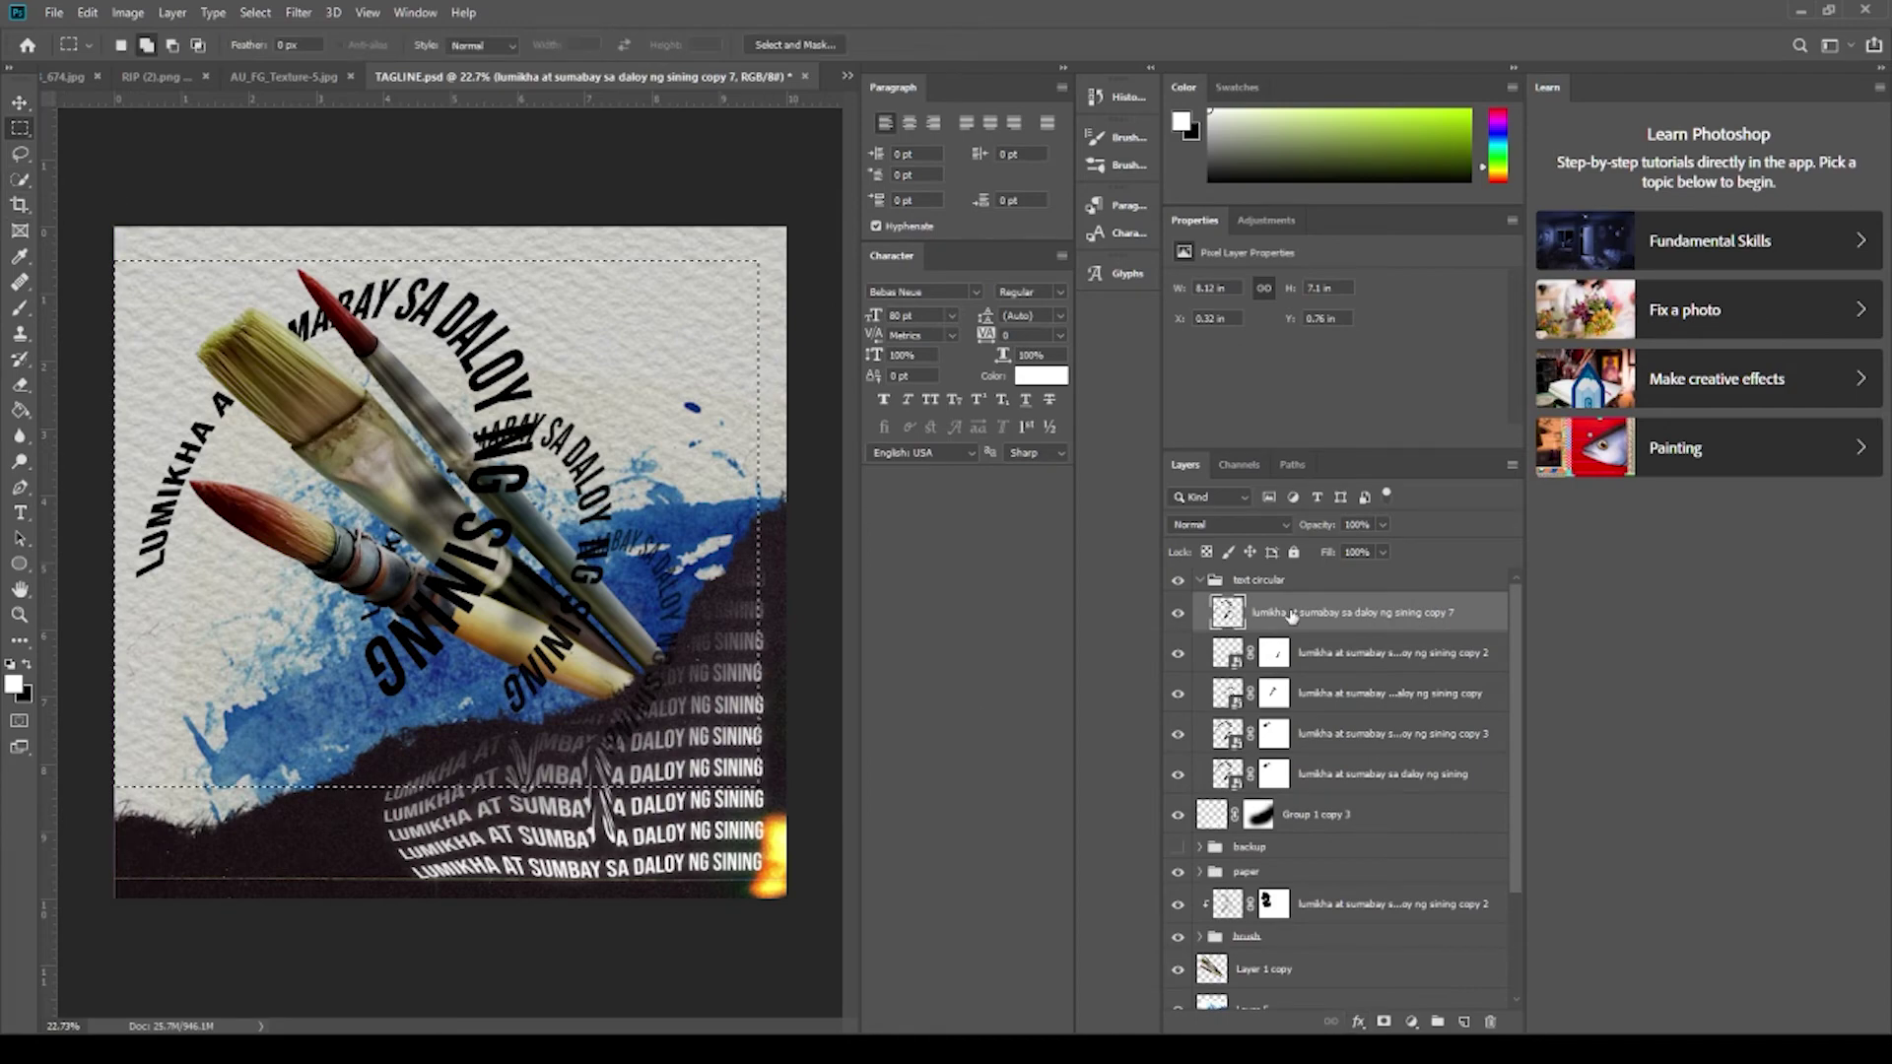
key(ctrl+shift+alt+n)
key(g)
key(alt+BackSpace)
key(ctrl+alt+g)
Move the merged white text and its fill layer below the original curved text layers and offset it slightly downwards.
drag(1301, 655, 1353, 836)
key(v)
drag(465, 287, 464, 292)
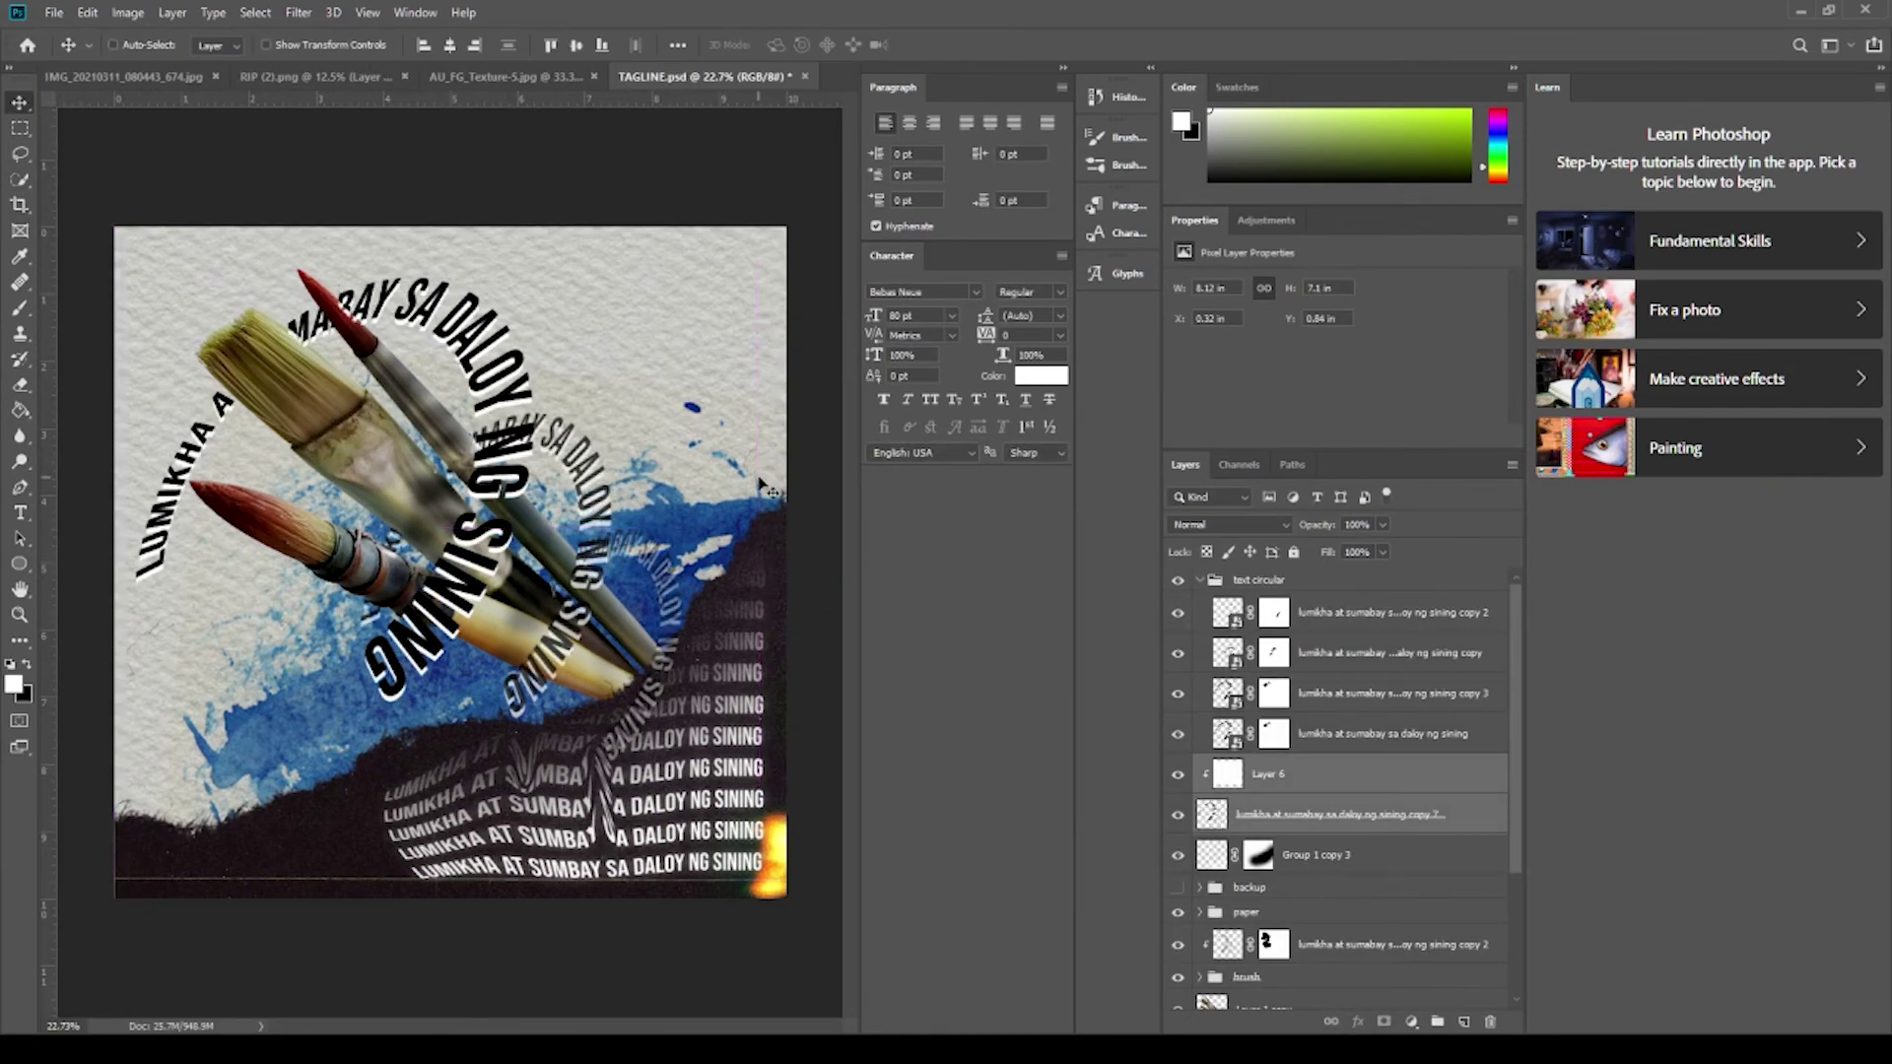
Add a layer mask to the white text copy and paint it out over the brush tips and near the handle ends.
click(1384, 1022)
key(x)
scroll(341, 328, up, 5)
key(b)
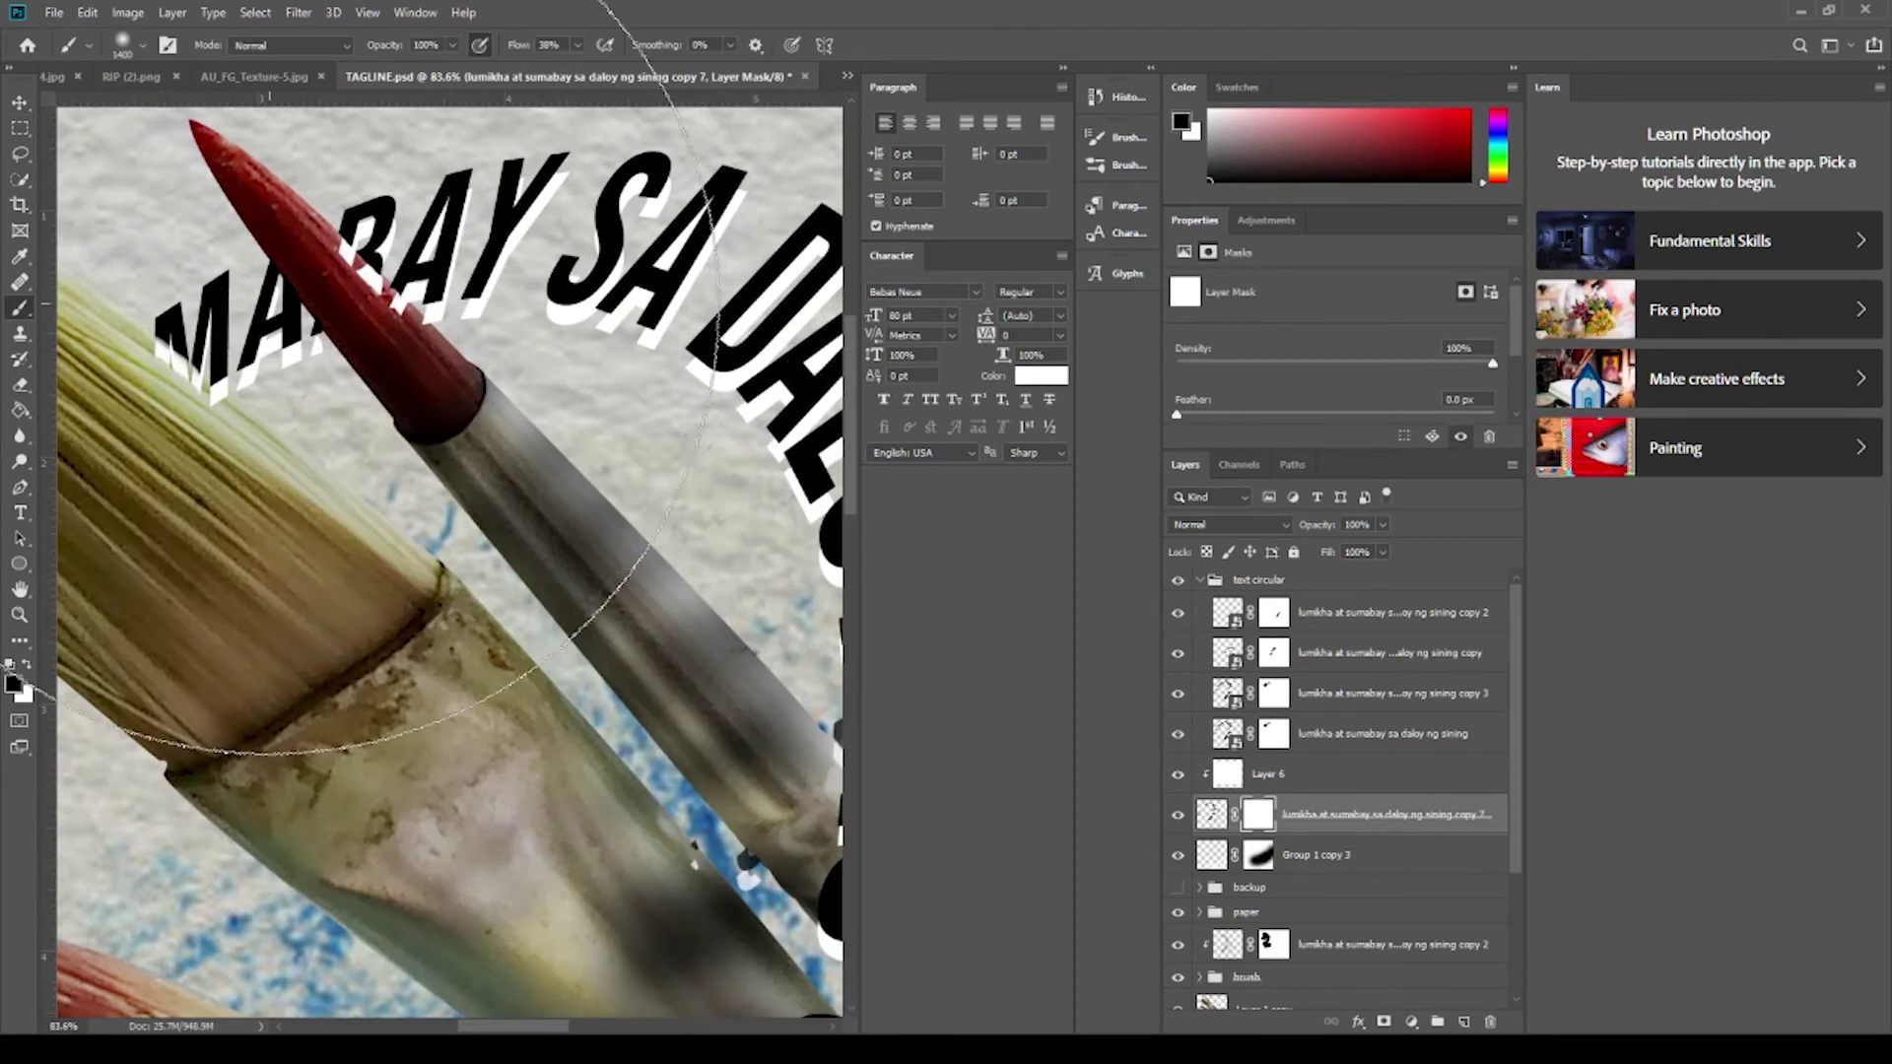
scroll(412, 338, down, 5)
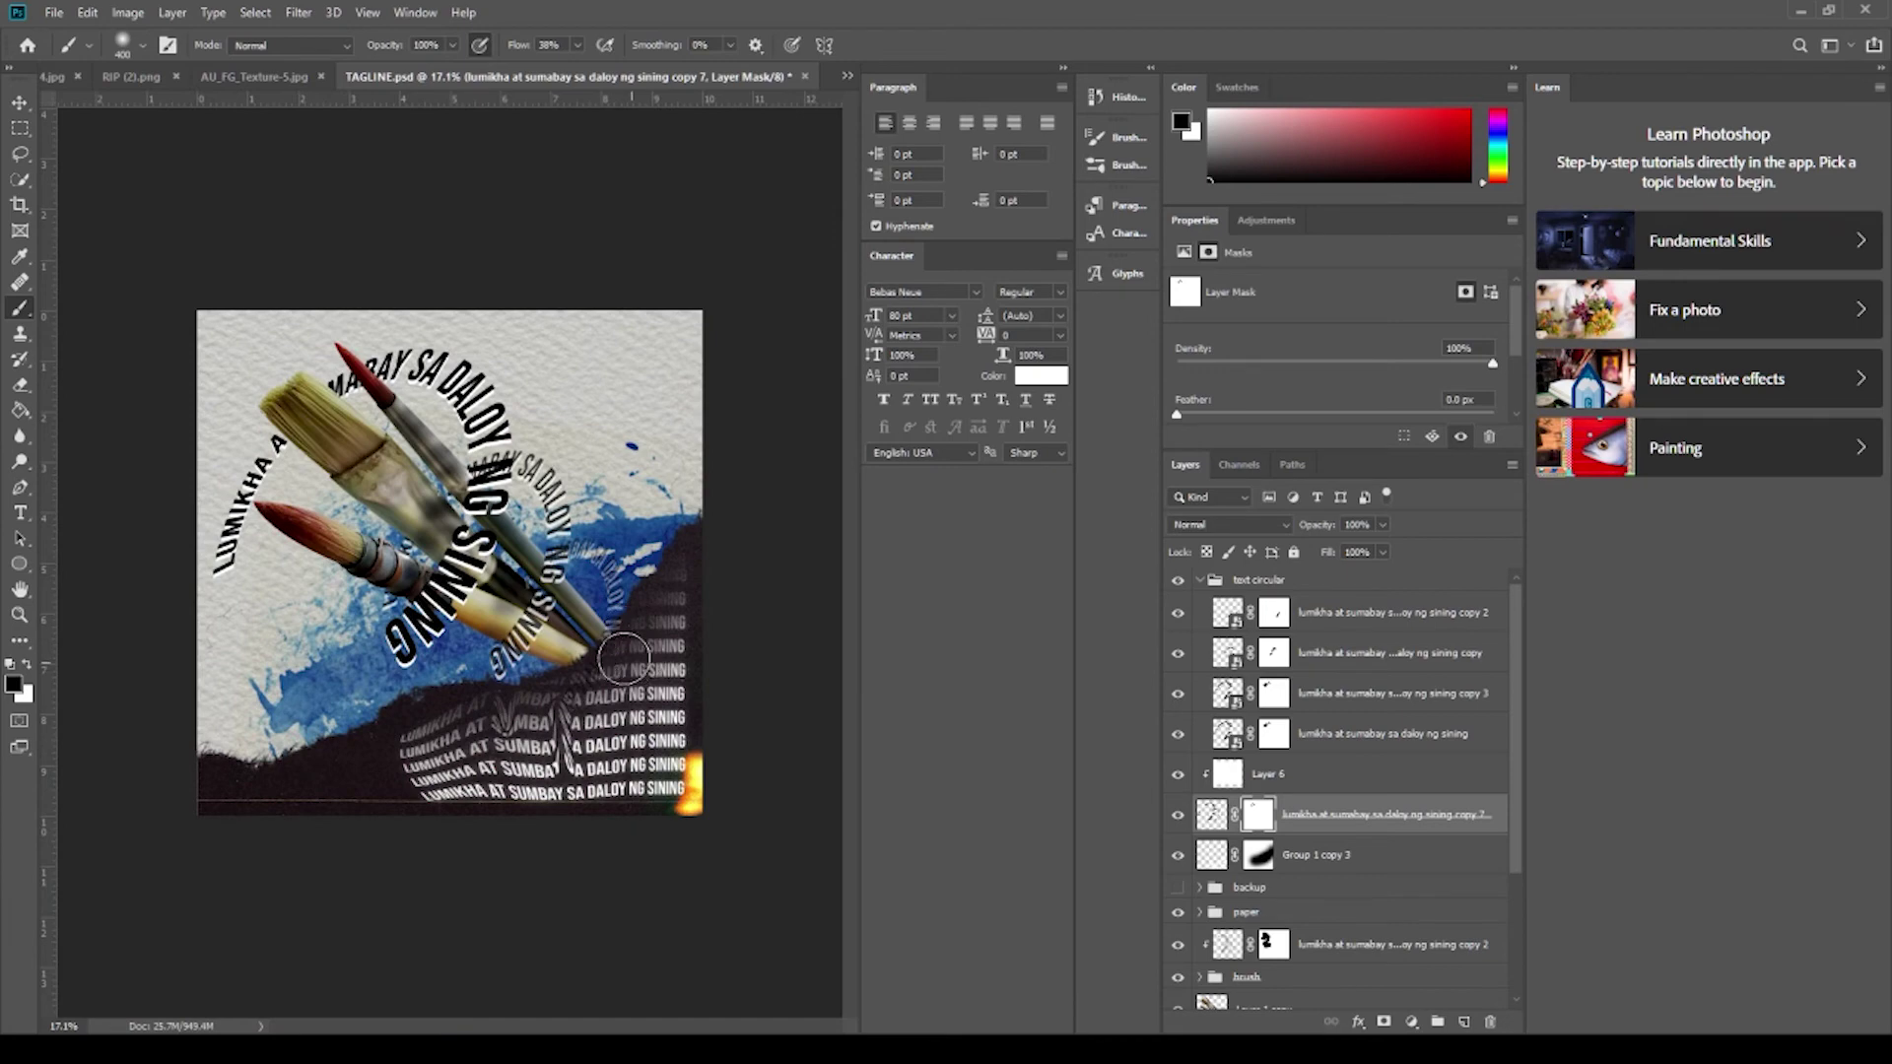
scroll(624, 657, up, 2)
Add a mask to the text circular group and paint black over the text near the ends of the brush handles.
click(1199, 580)
click(1281, 583)
click(1384, 1022)
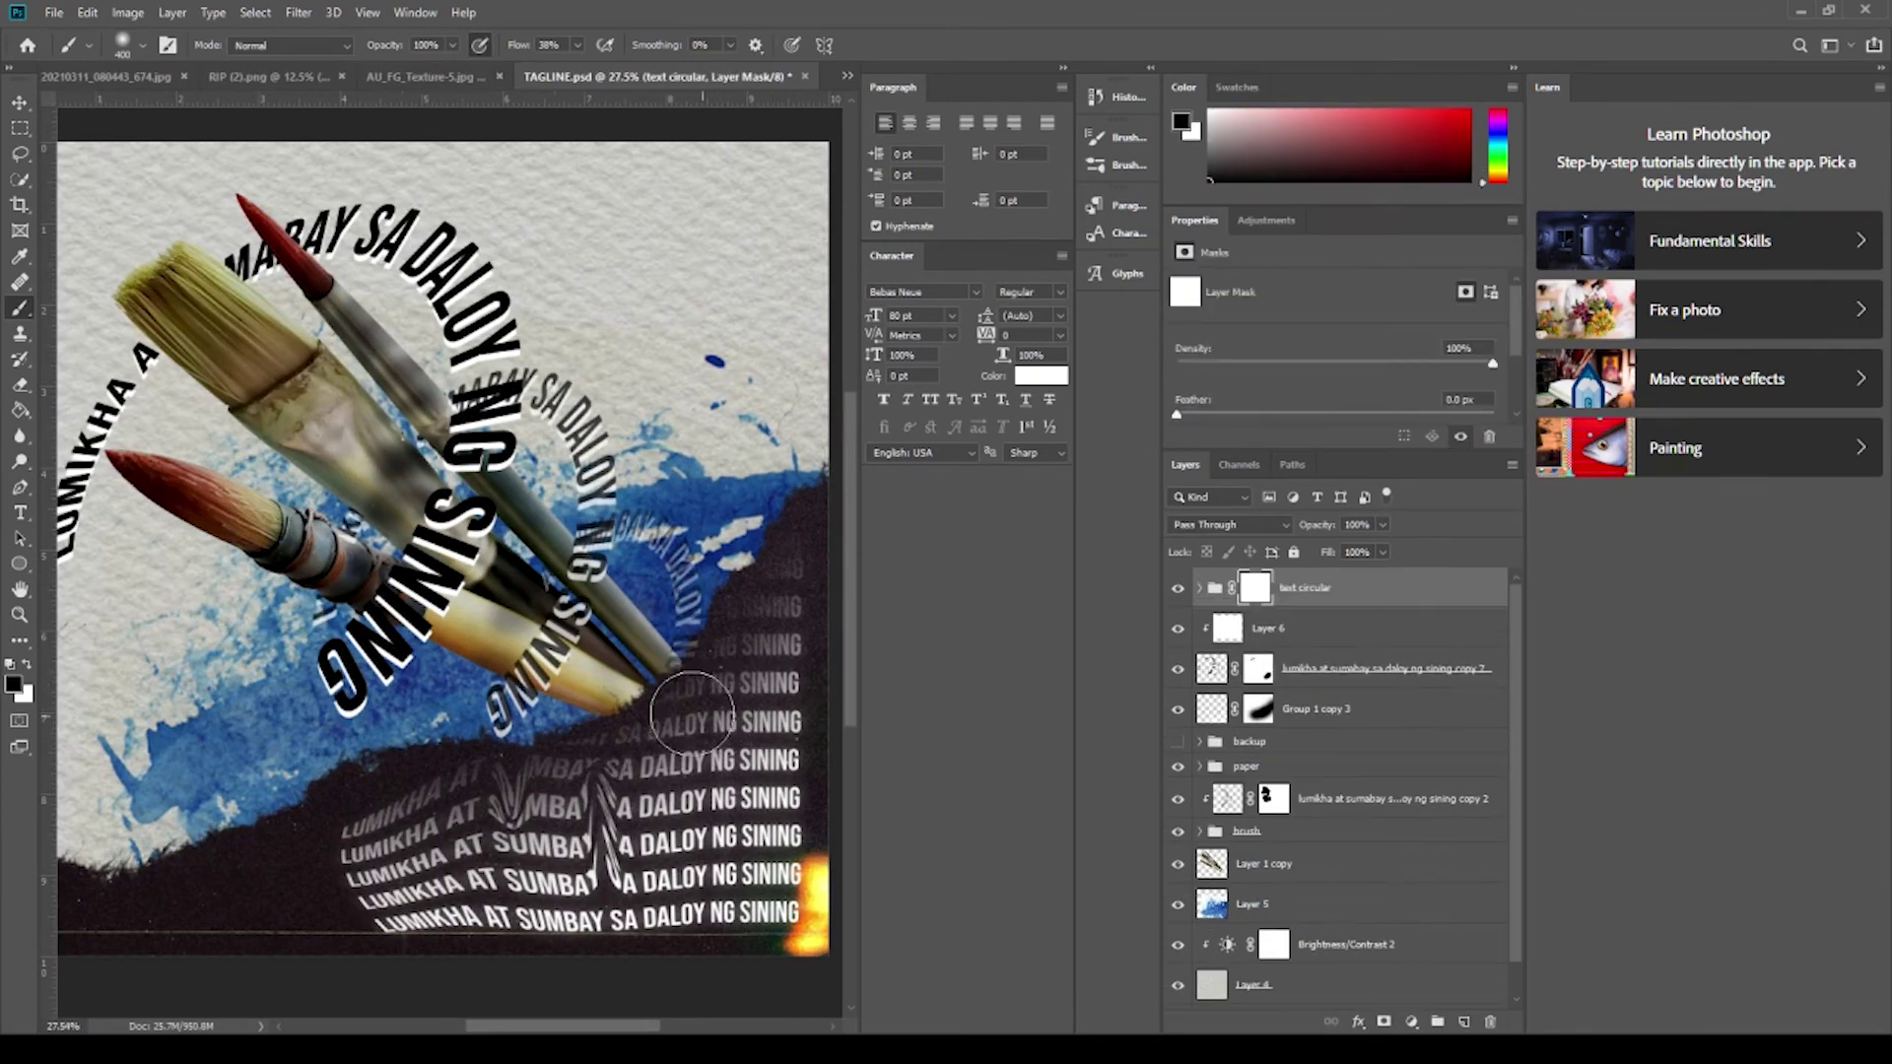
click(693, 711)
scroll(693, 711, down, 3)
scroll(643, 619, up, 2)
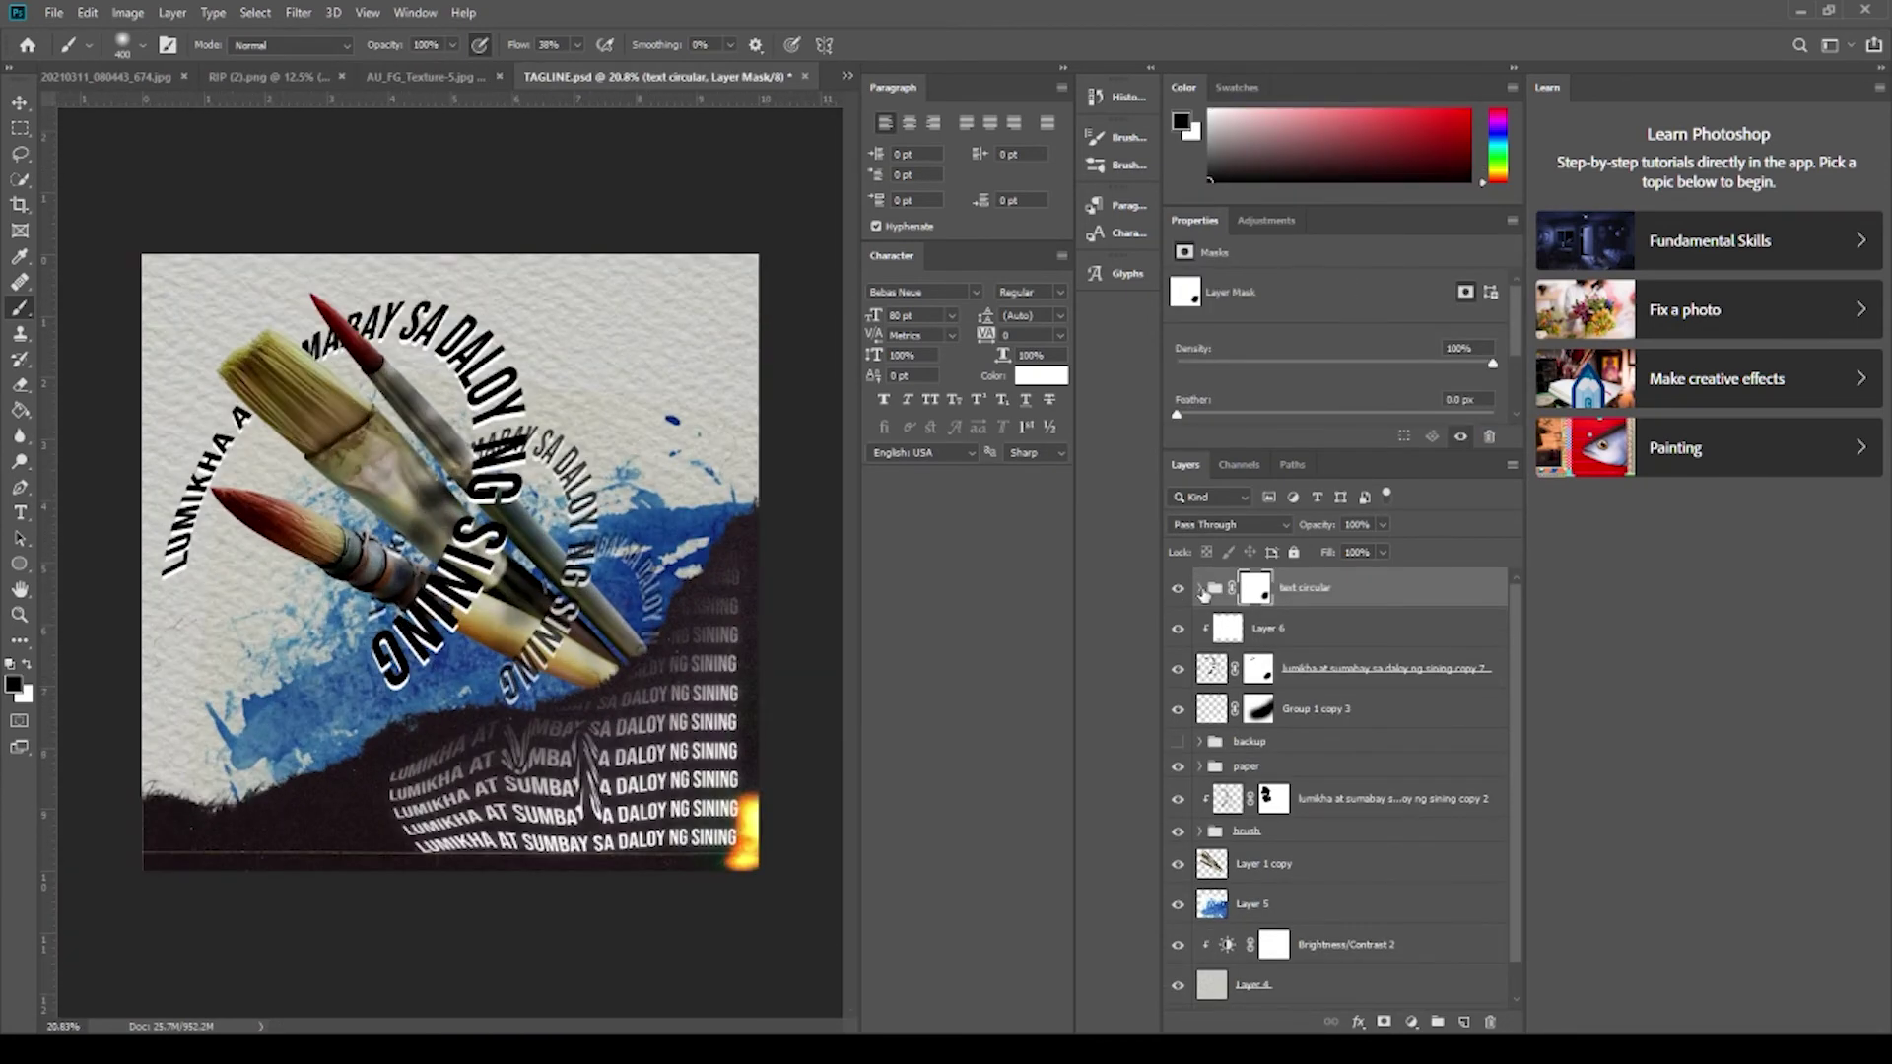
Add the artist's full name in white Bebas Neue, scale it to about 22.59 pt and place it in the artwork's lower-left corner.
key(t)
click(278, 822)
text(JERICHO MANGUBAT)
click(820, 664)
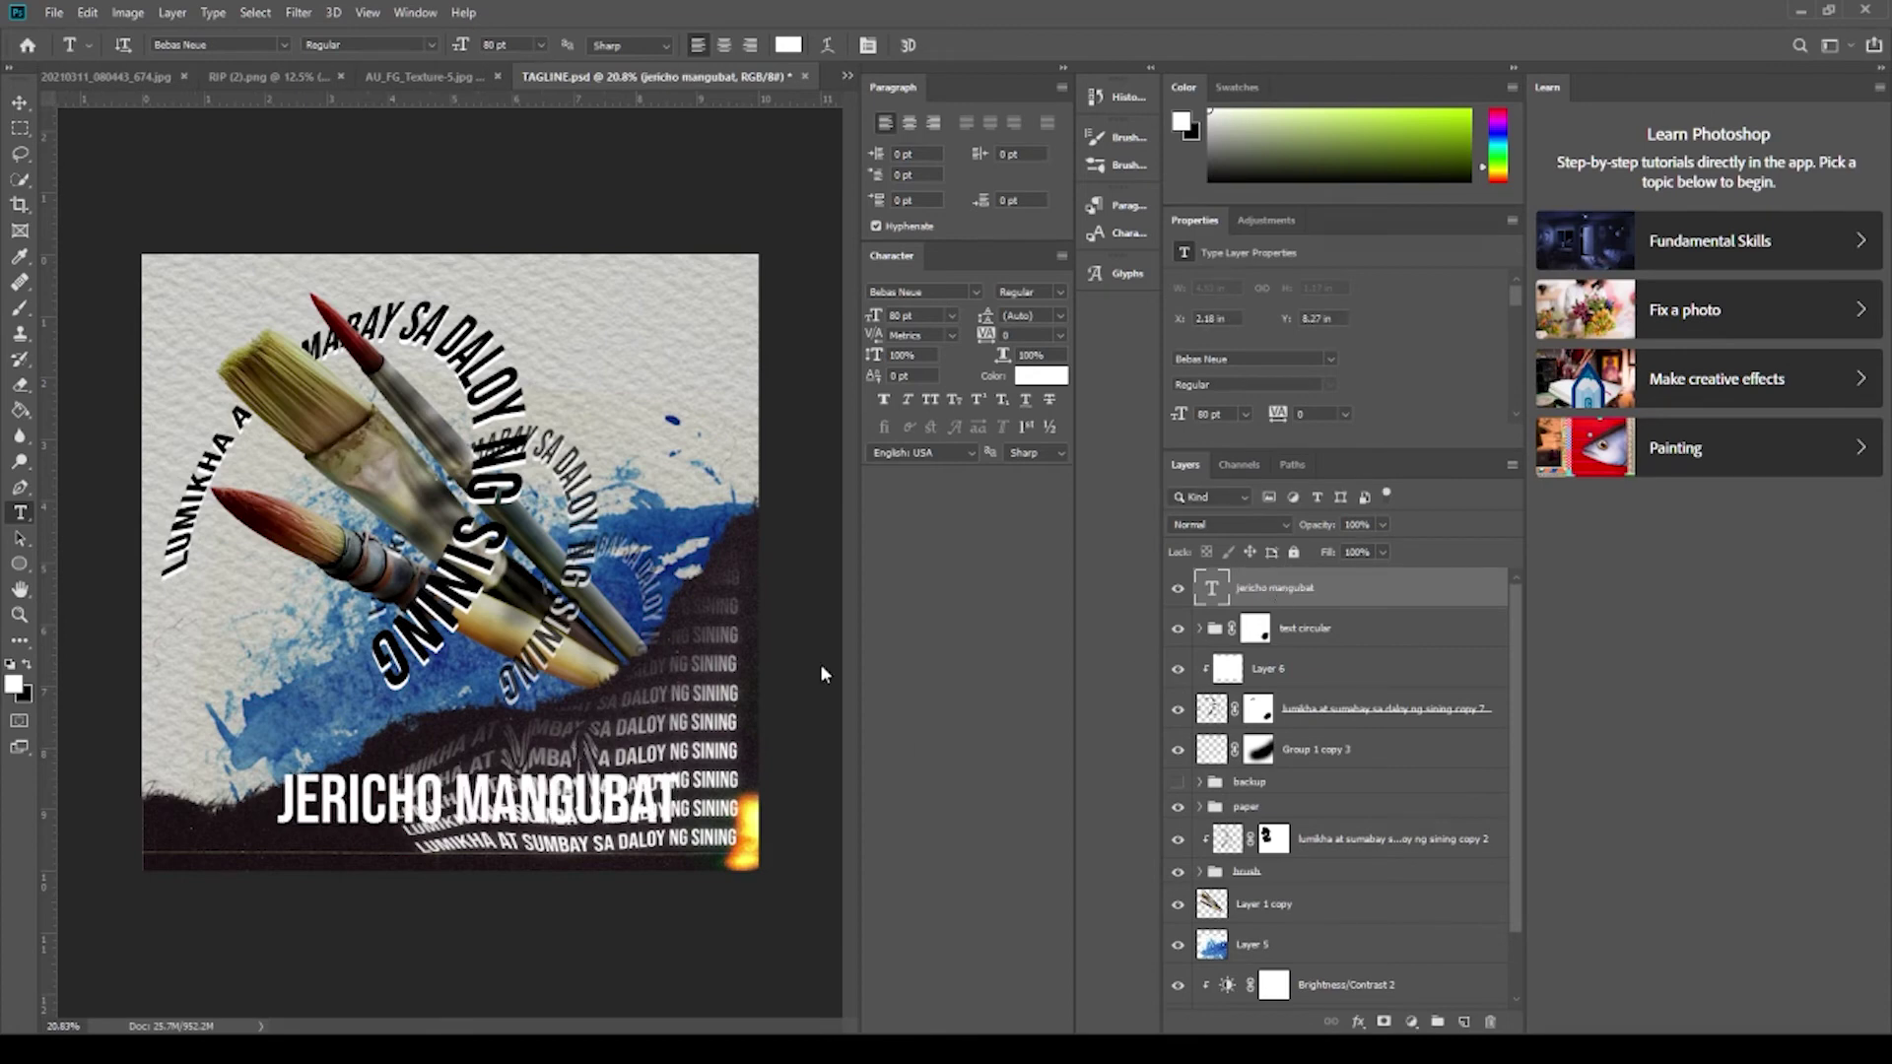
key(ctrl+t)
drag(680, 826, 226, 833)
key(Return)
scroll(450, 562, down, 1)
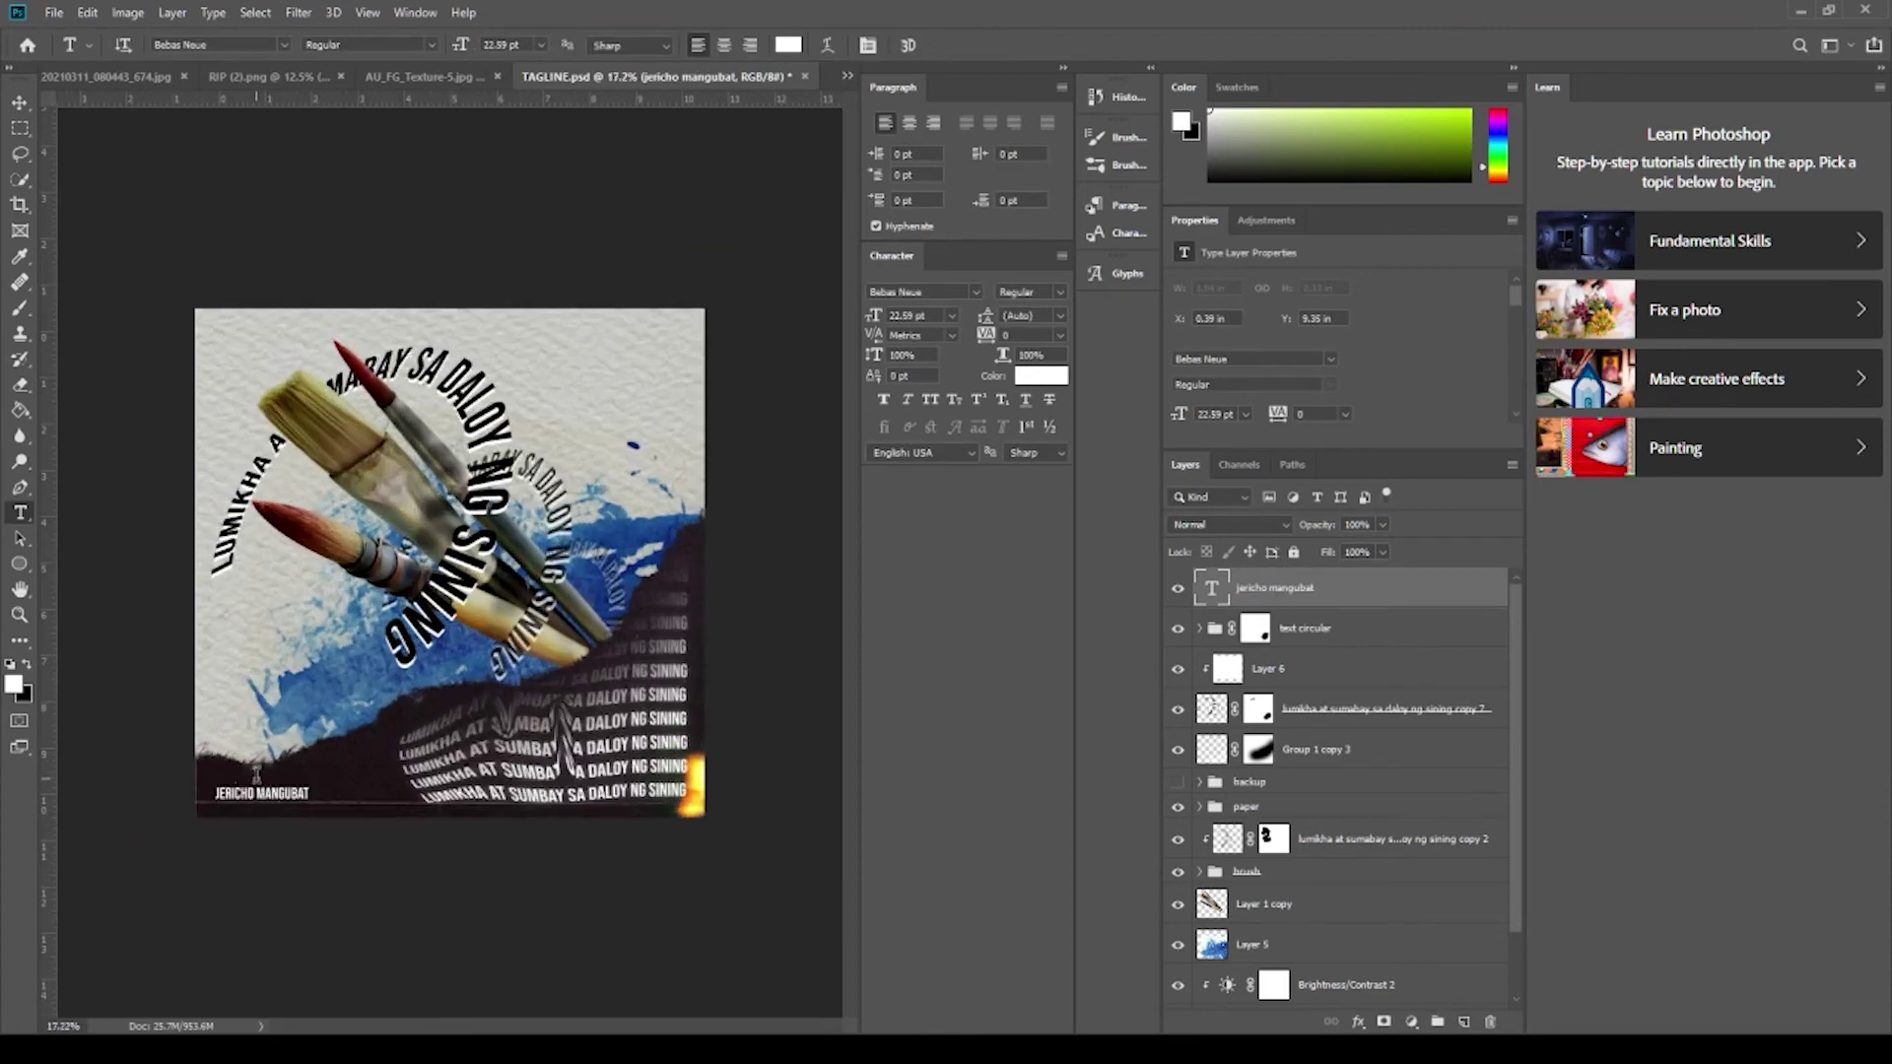
Hide the small name text and set up a second name layer at about 28.88 pt in the artwork's lower-left corner.
scroll(256, 773, up, 1)
key(ctrl+j)
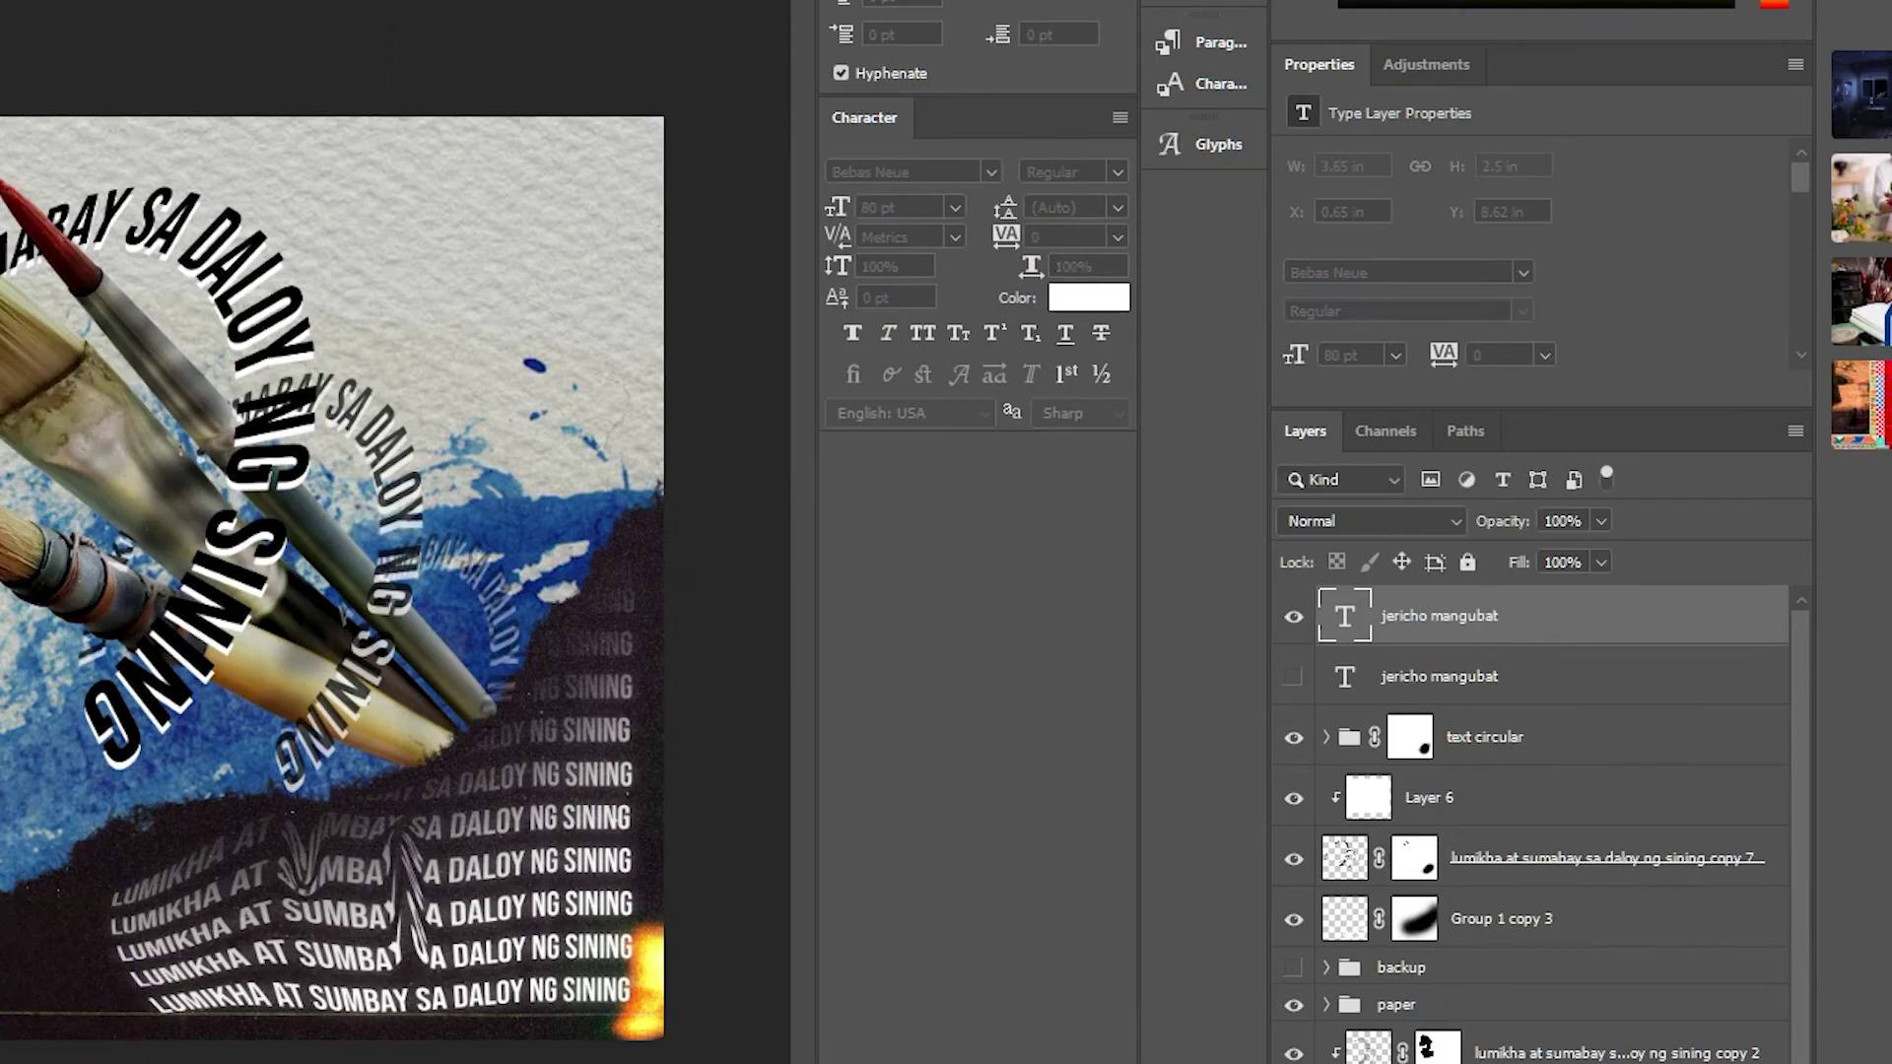
drag(40, 971, 2, 944)
scroll(512, 757, down, 3)
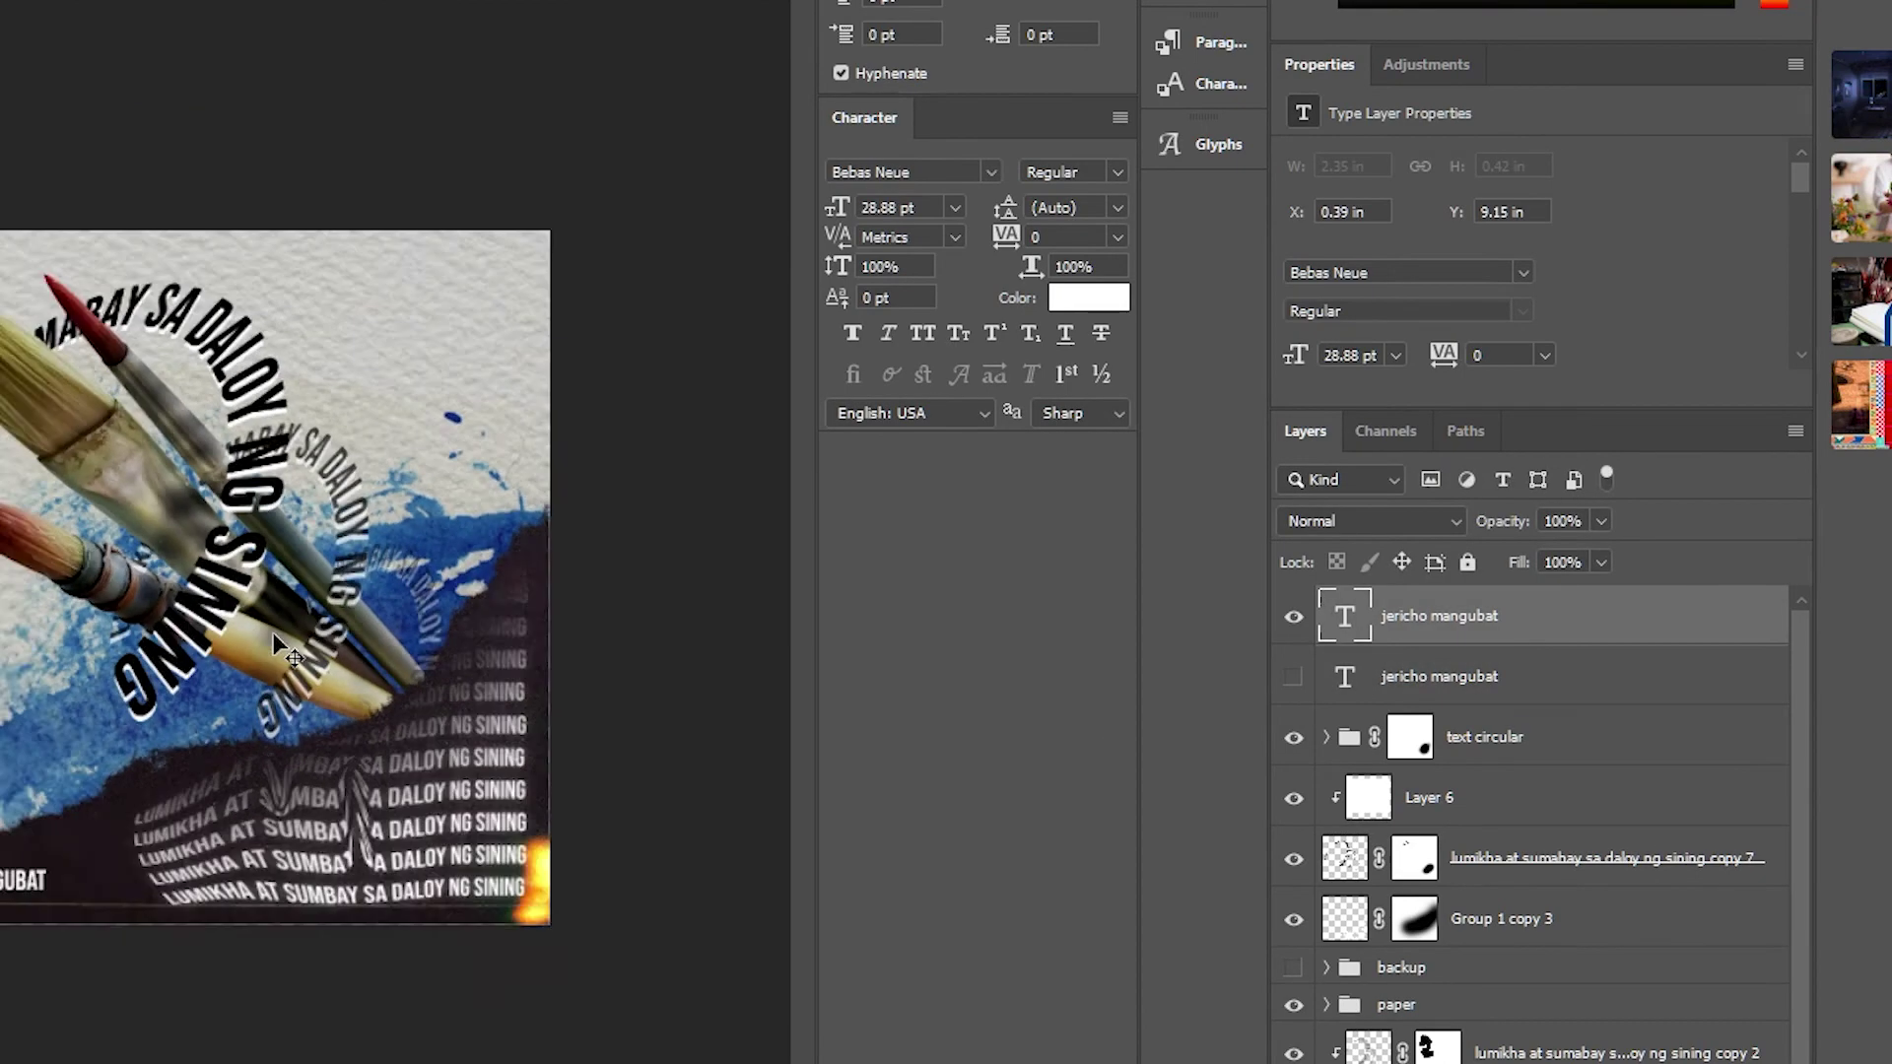
scroll(512, 757, up, 2)
scroll(226, 670, up, 1)
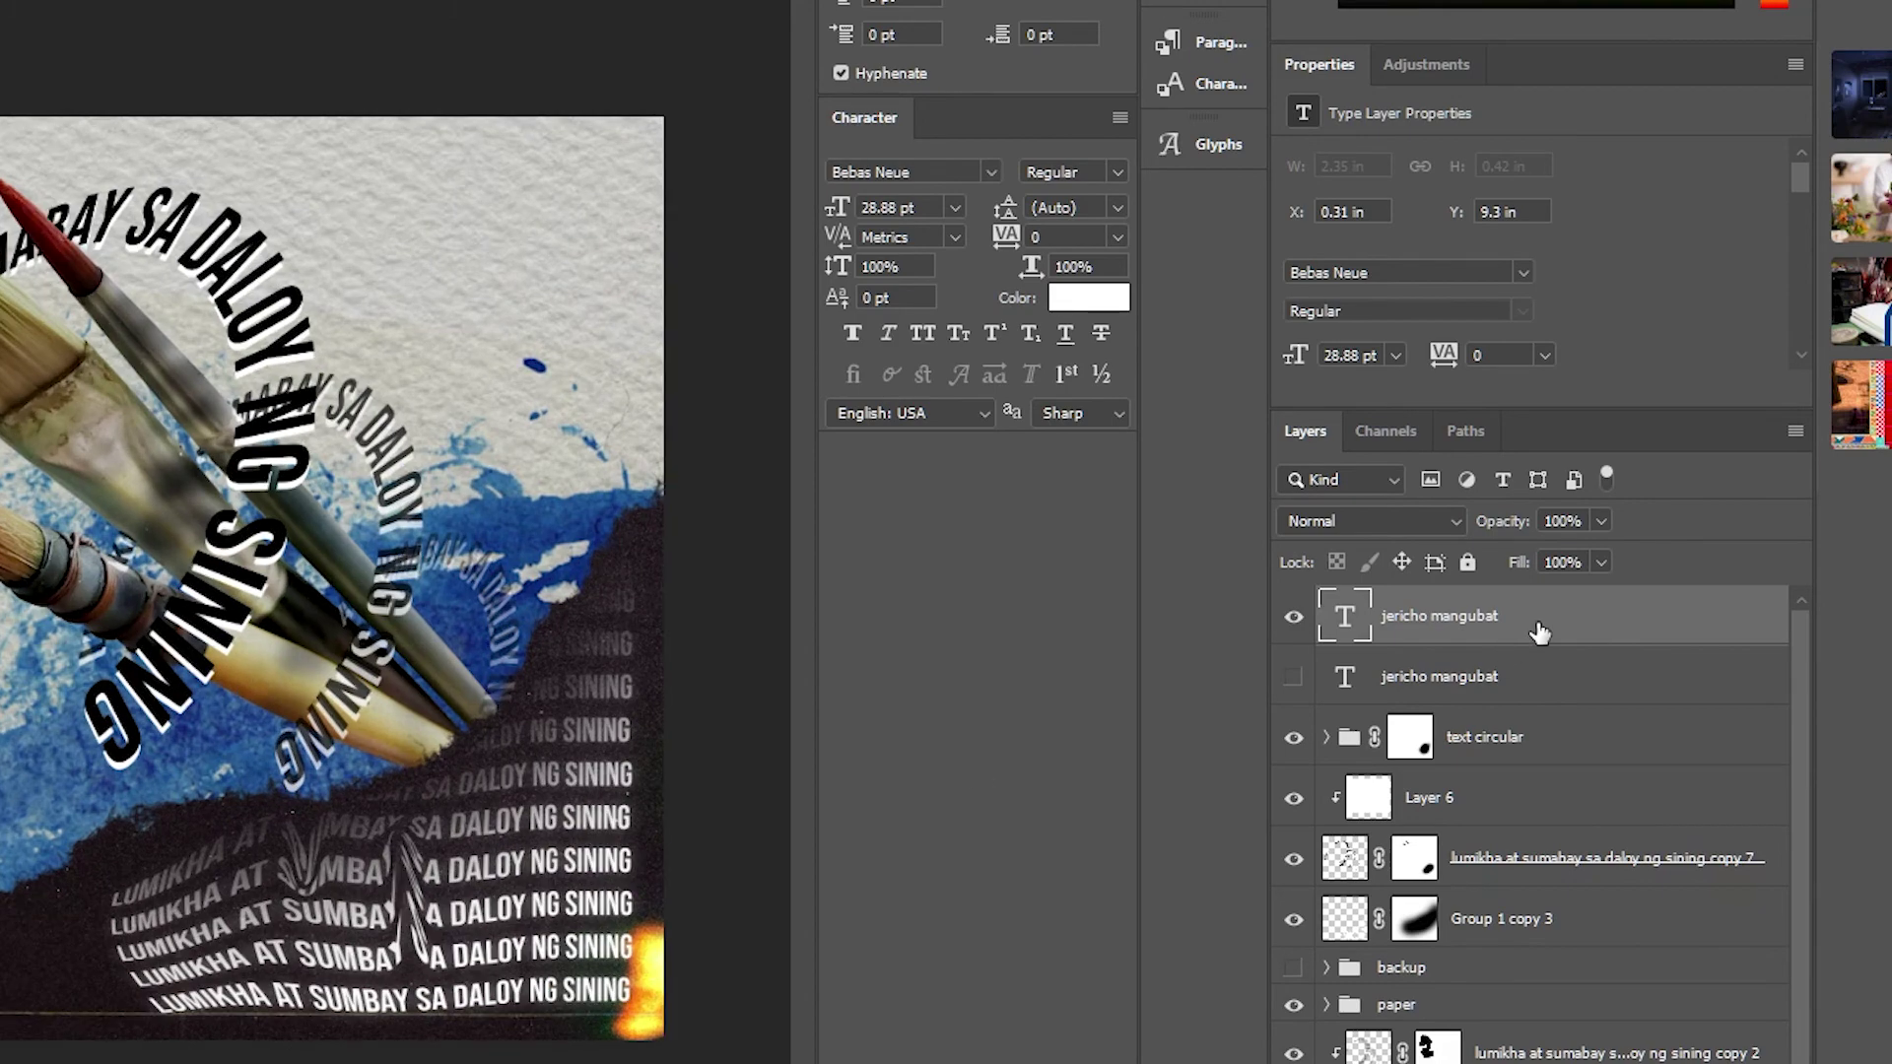
Clip a new blank layer to the larger name text and brush soft black shading across it.
key(ctrl+shift+alt+n)
key(ctrl+alt+g)
key(b)
key(d)
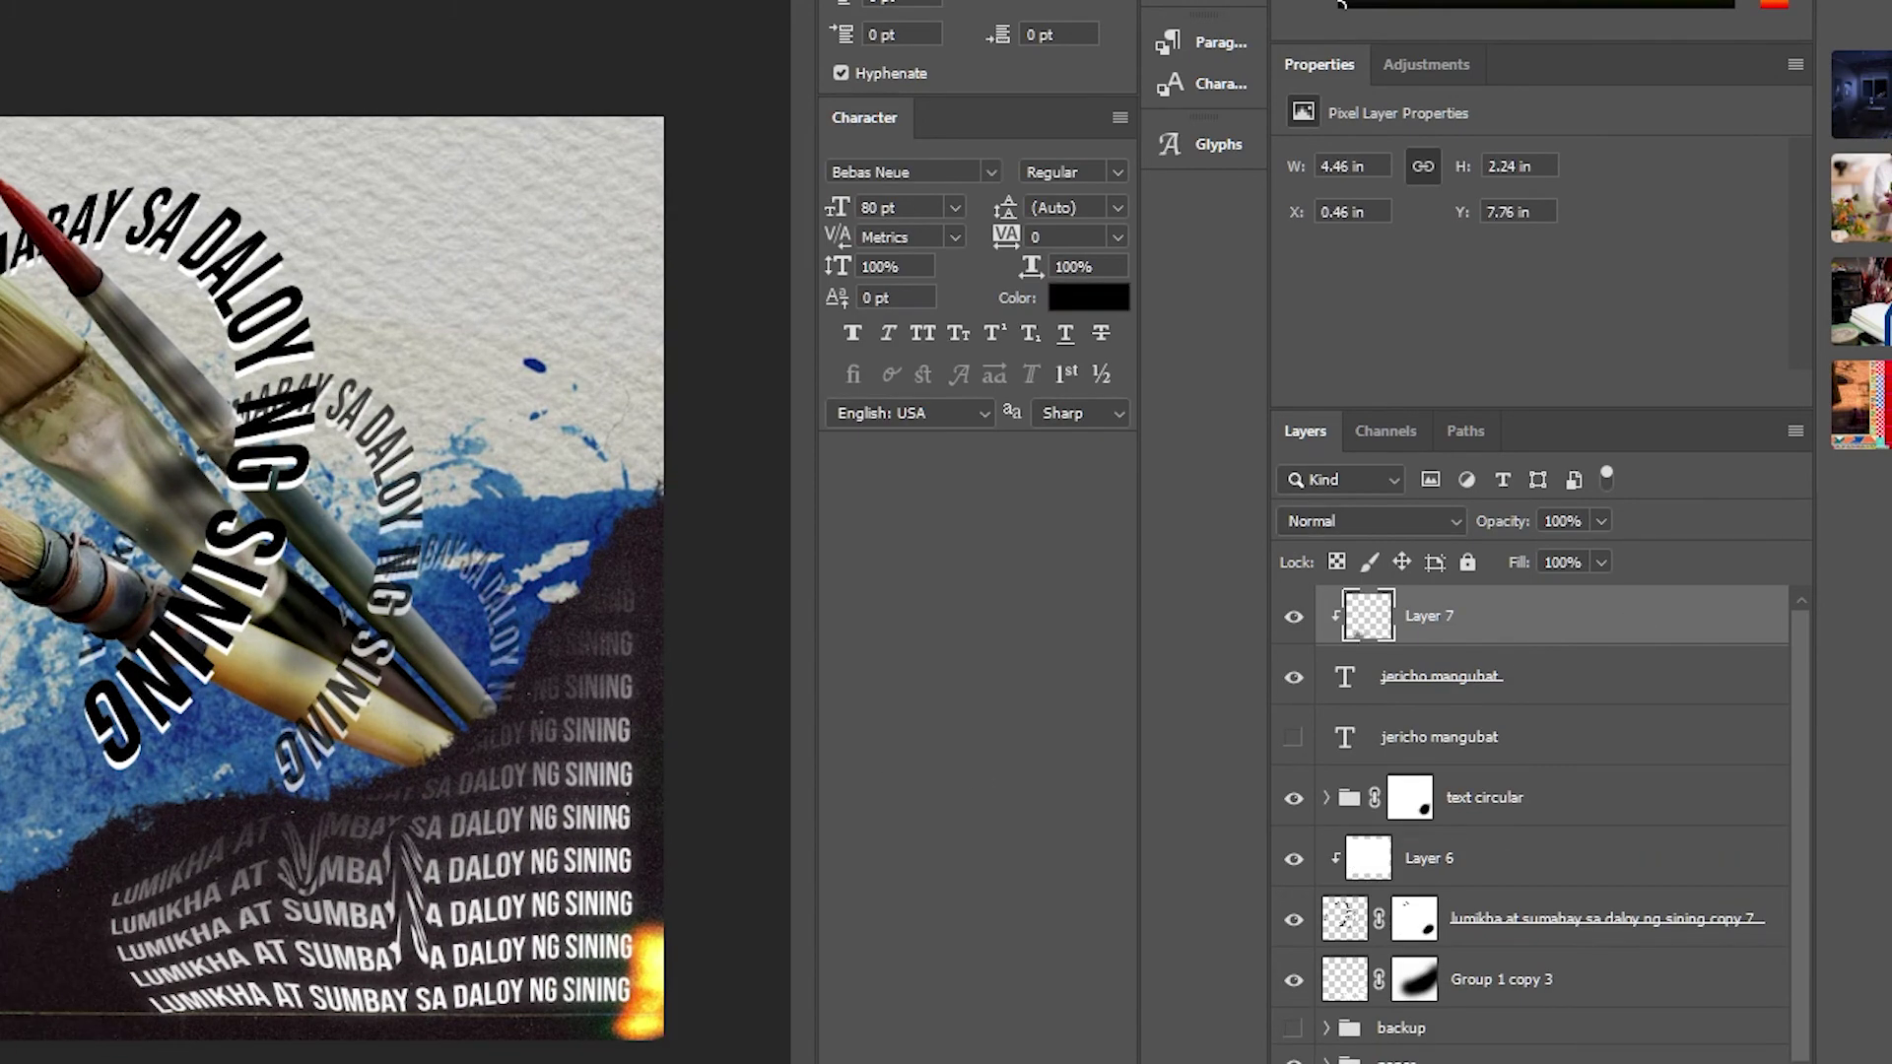
drag(72, 926, 51, 895)
Copy the whole plastic-crease texture from the S.P.#001 document into TAGLINE.psd and set its blend mode to Screen.
key(ctrl+Tab)
key(ctrl+a)
key(ctrl+c)
key(ctrl+Tab)
key(ctrl+v)
click(1380, 520)
click(1383, 770)
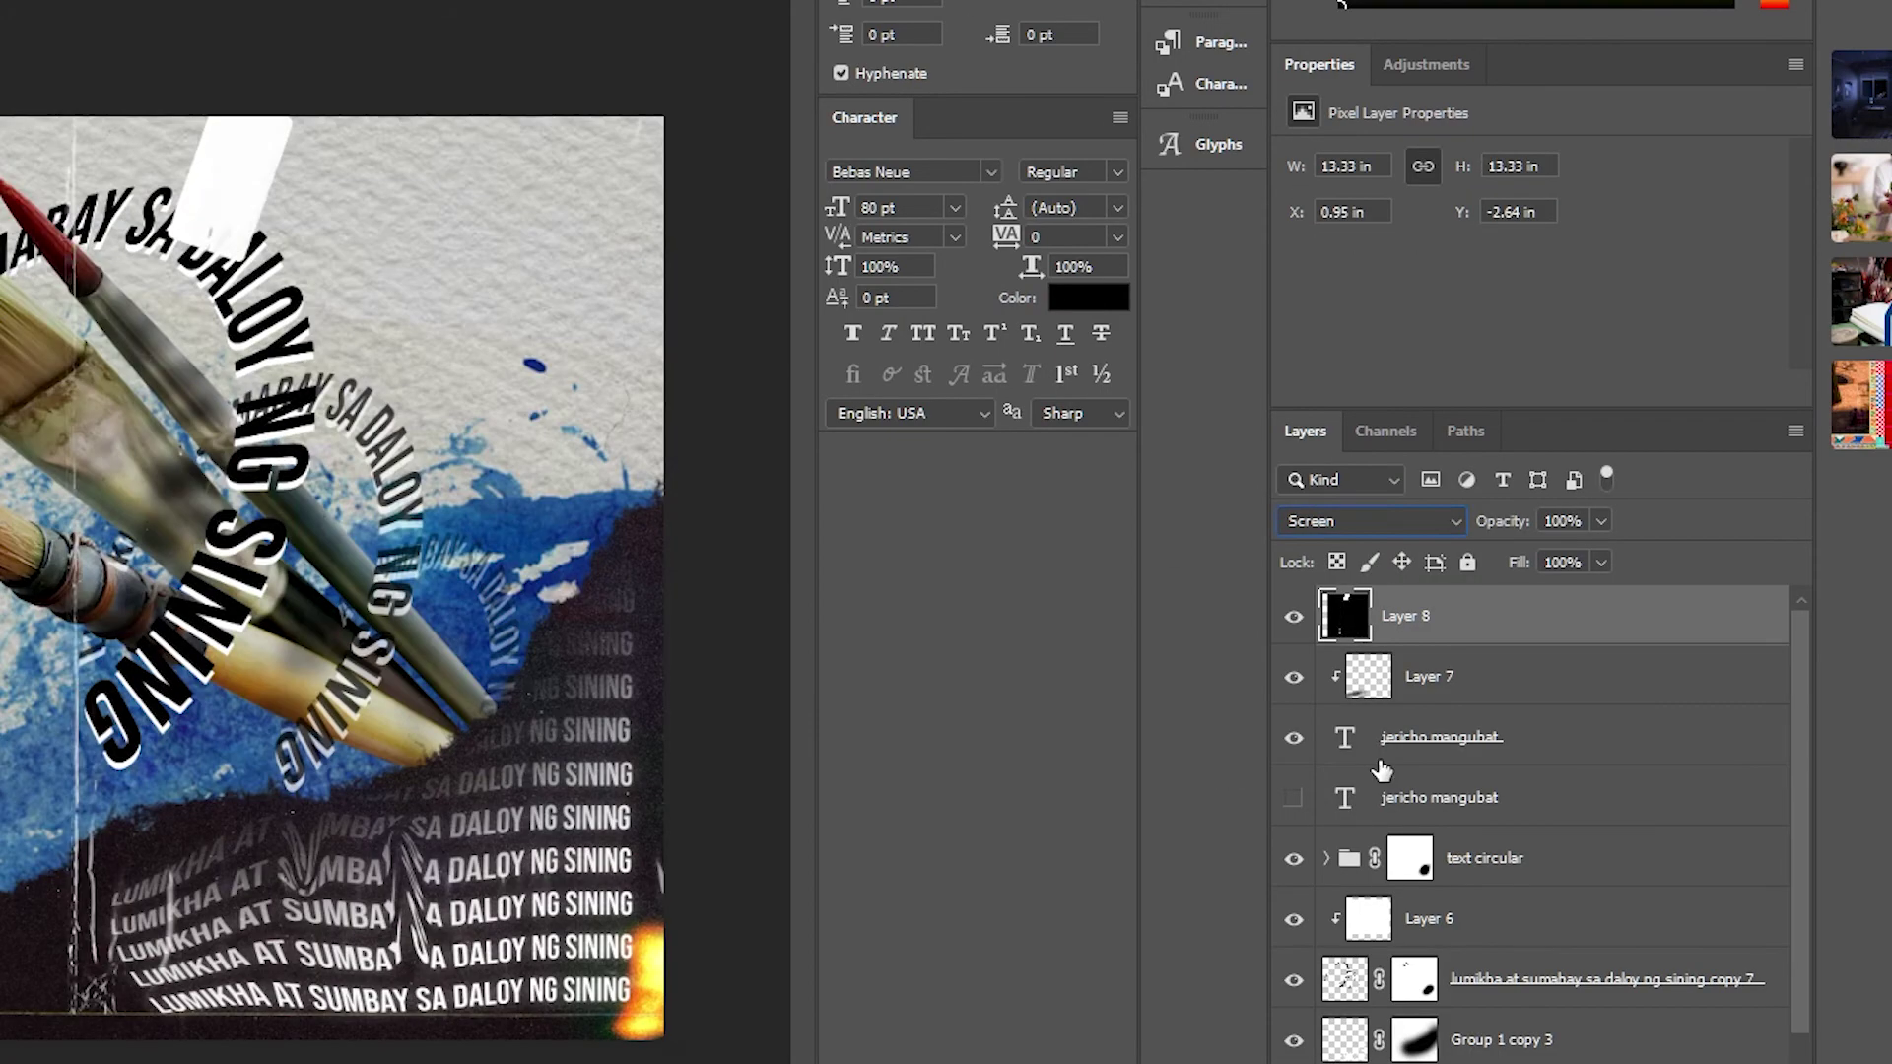
Enlarge the plastic-crease texture to about 17.95 in square and move it so it covers the artwork.
key(ctrl+t)
key(ctrl+minus)
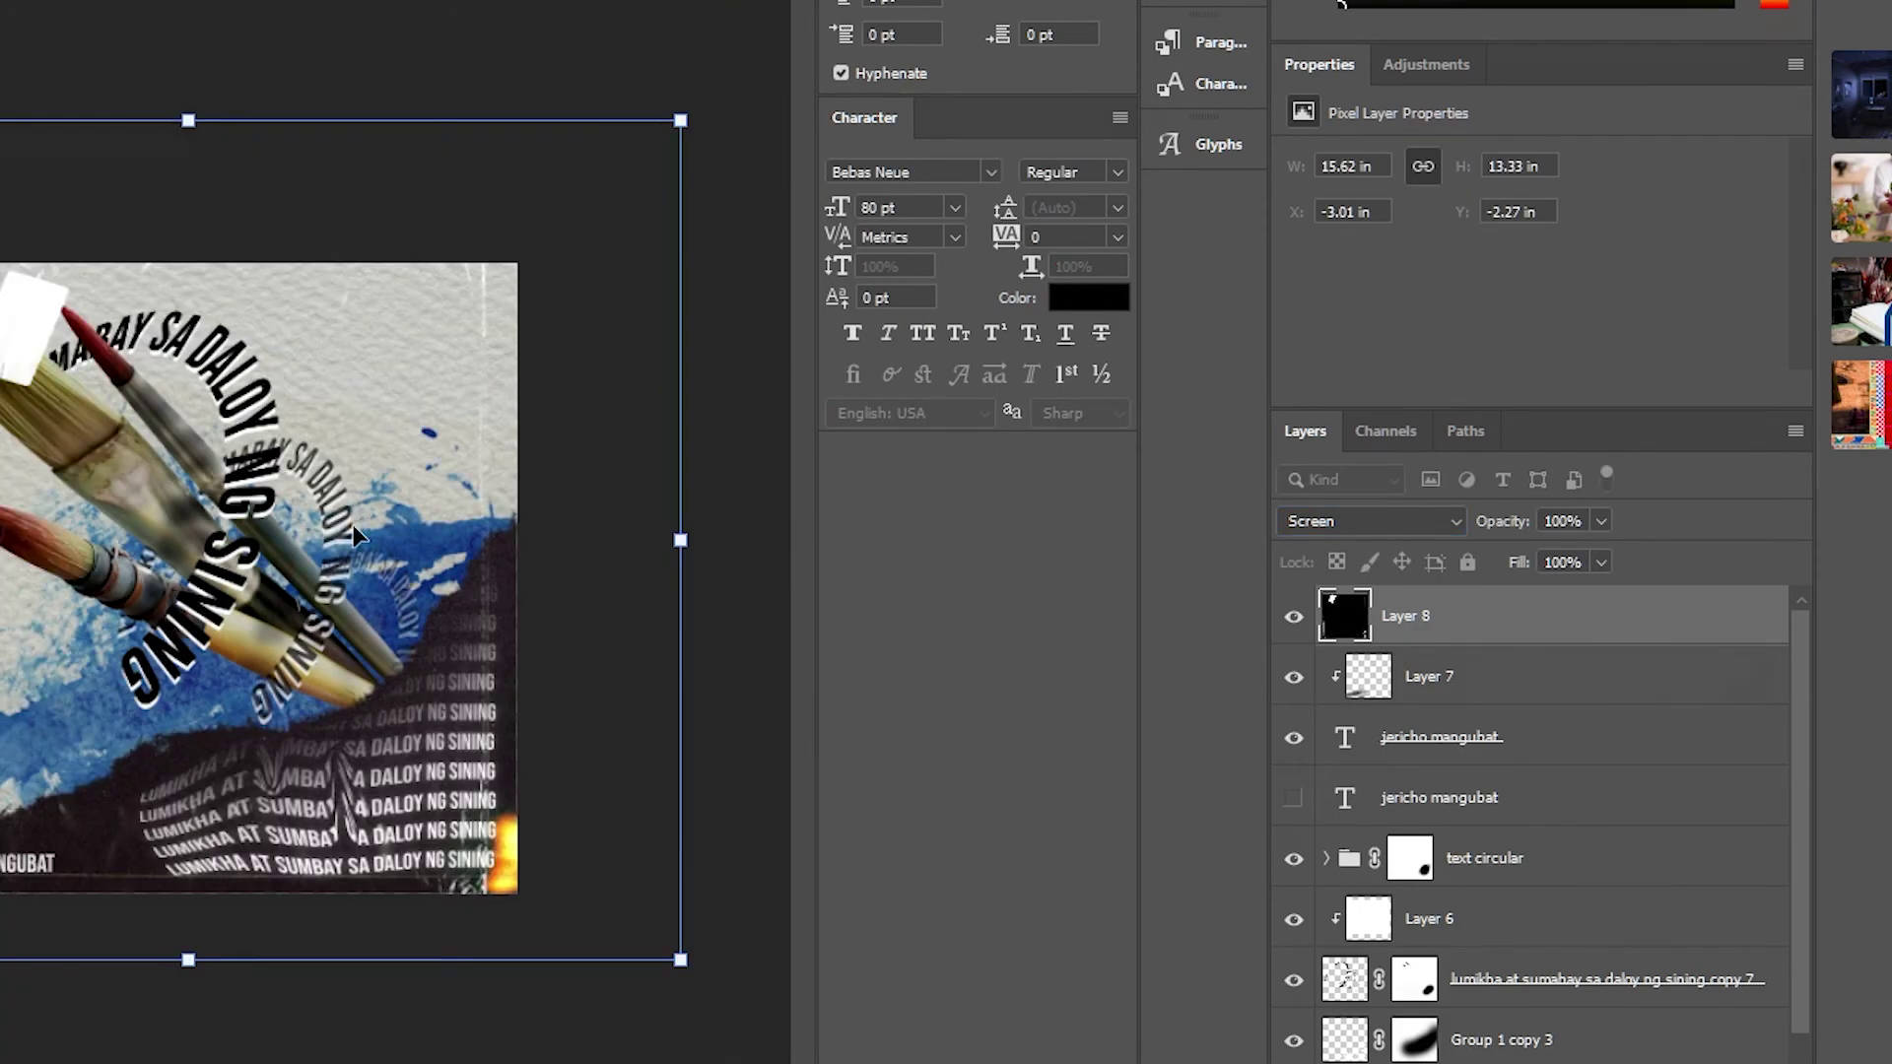
drag(355, 535, 376, 433)
key(Return)
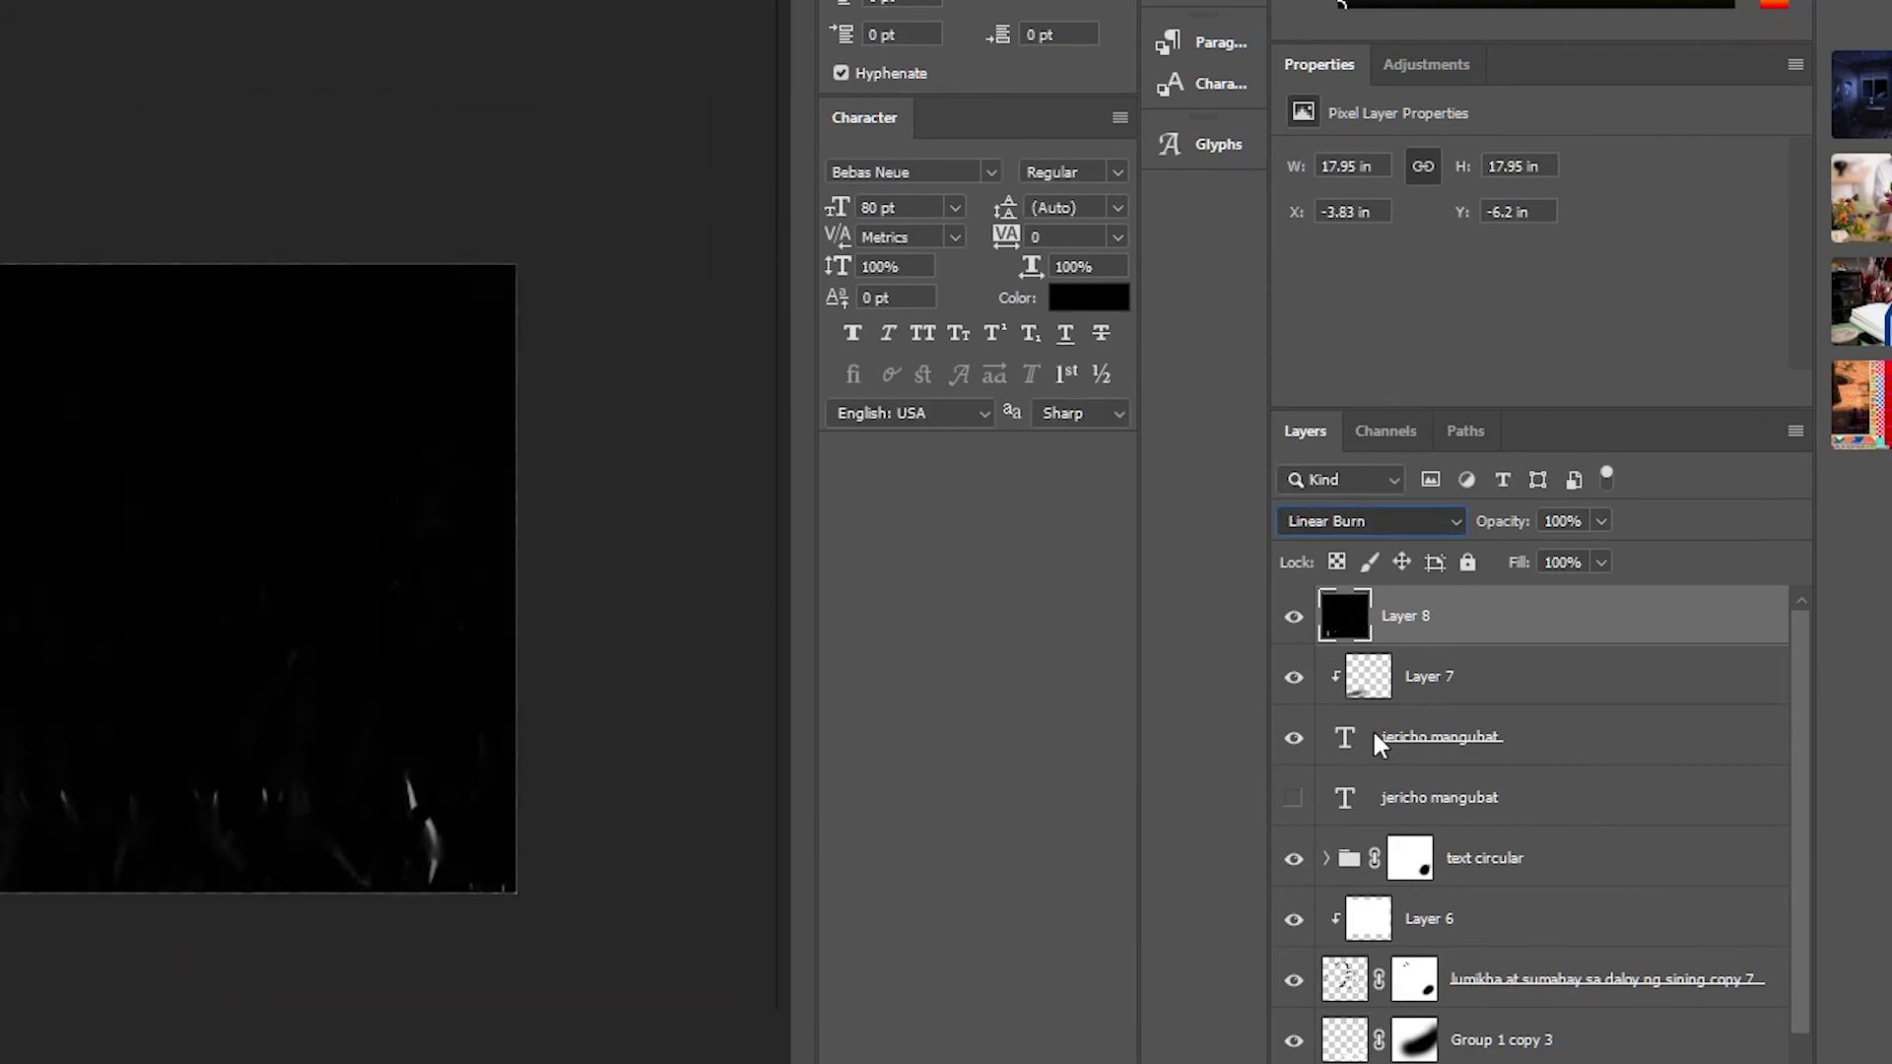
Reposition the plastic-crease texture and reduce it to about 16.63 in square.
drag(369, 675, 399, 645)
key(ctrl+t)
key(ctrl+minus)
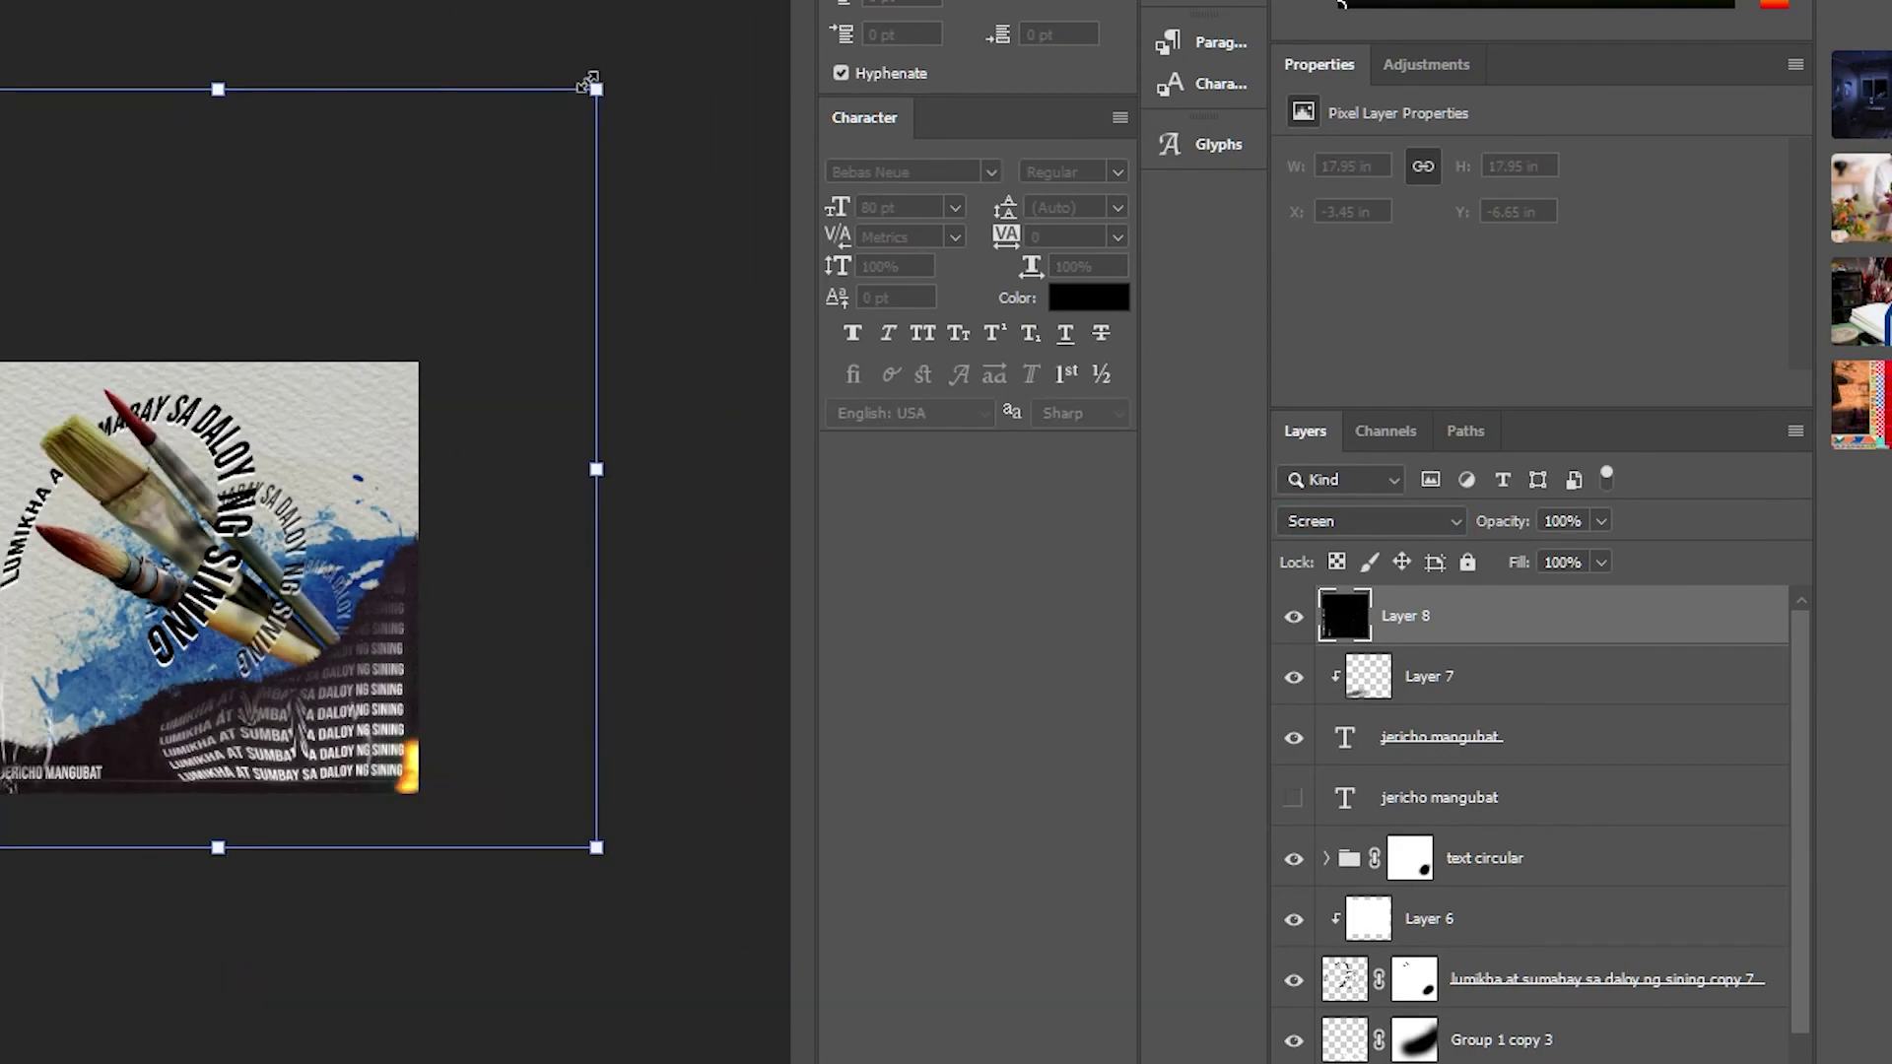
drag(591, 85, 549, 127)
key(Return)
key(ctrl+plus)
drag(178, 865, 179, 865)
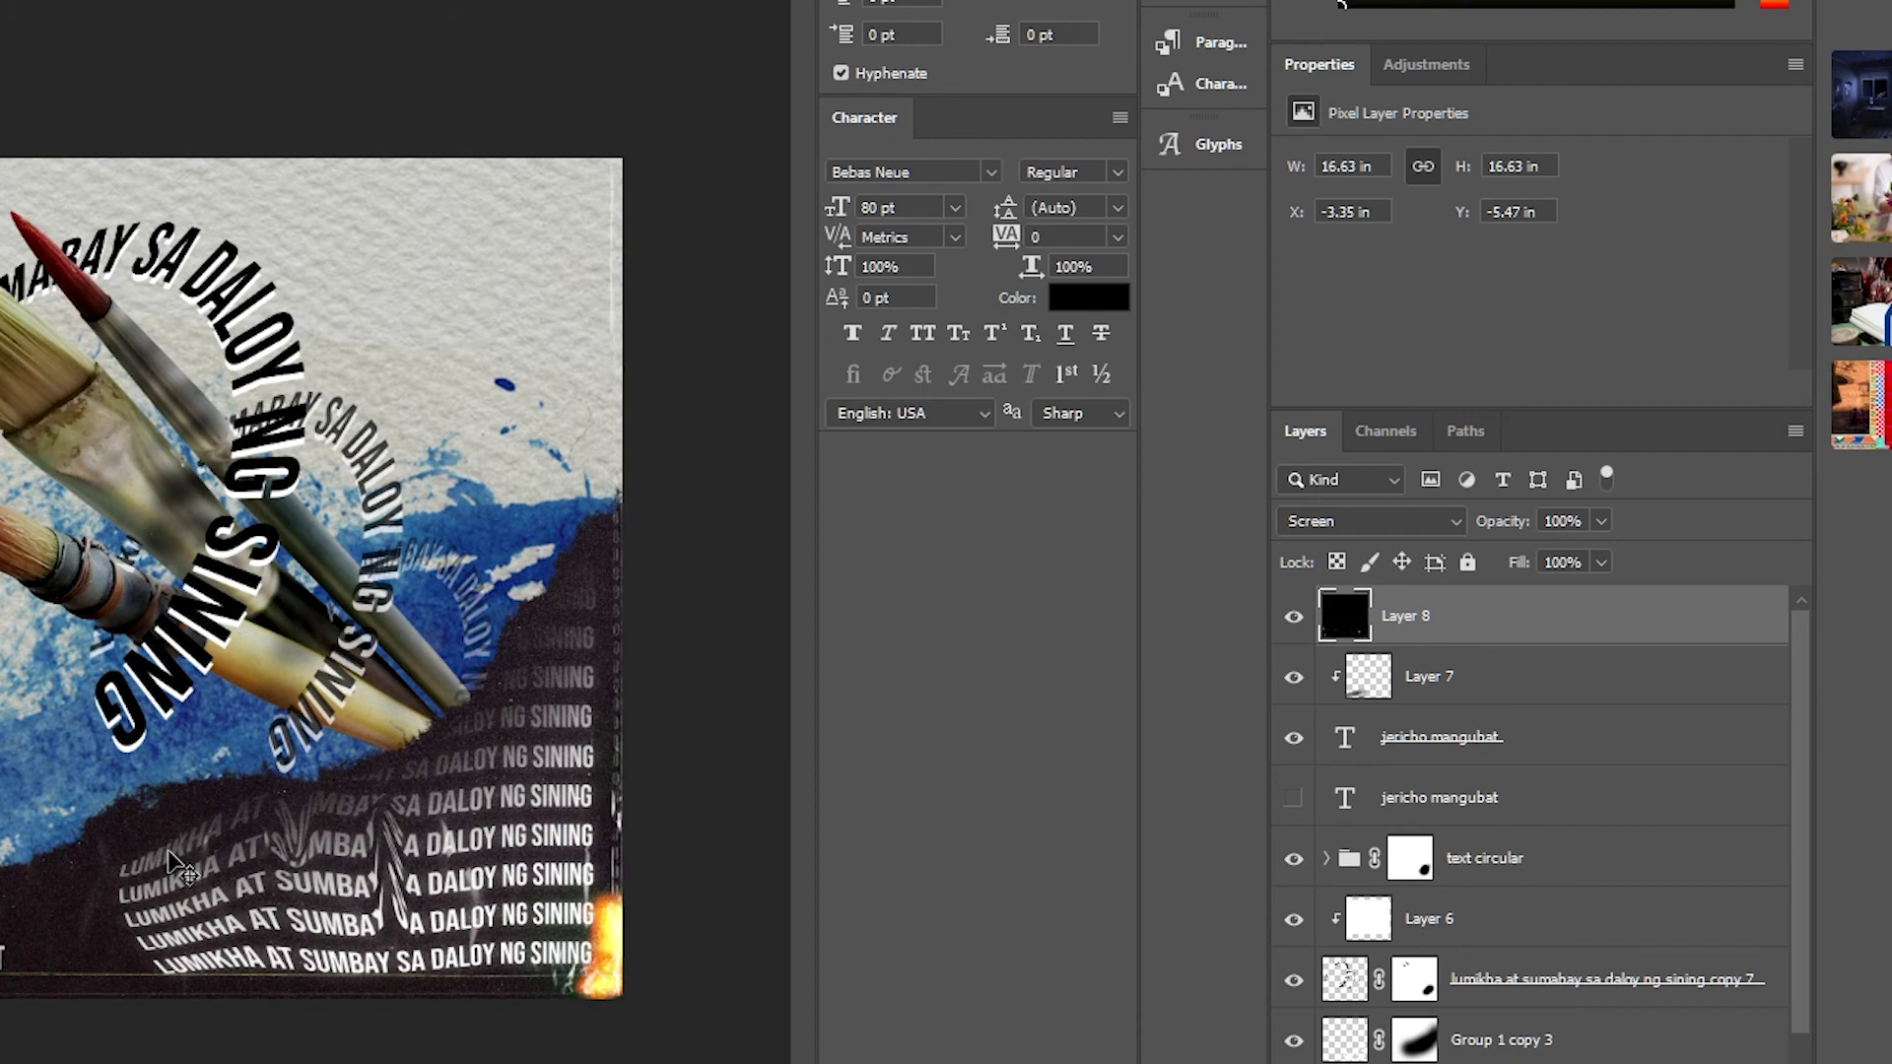
Clip a Brightness/Contrast adjustment with brightness 150 and lowered contrast to the texture, and delete the shading layer clipped to the name.
drag(1529, 243, 1807, 264)
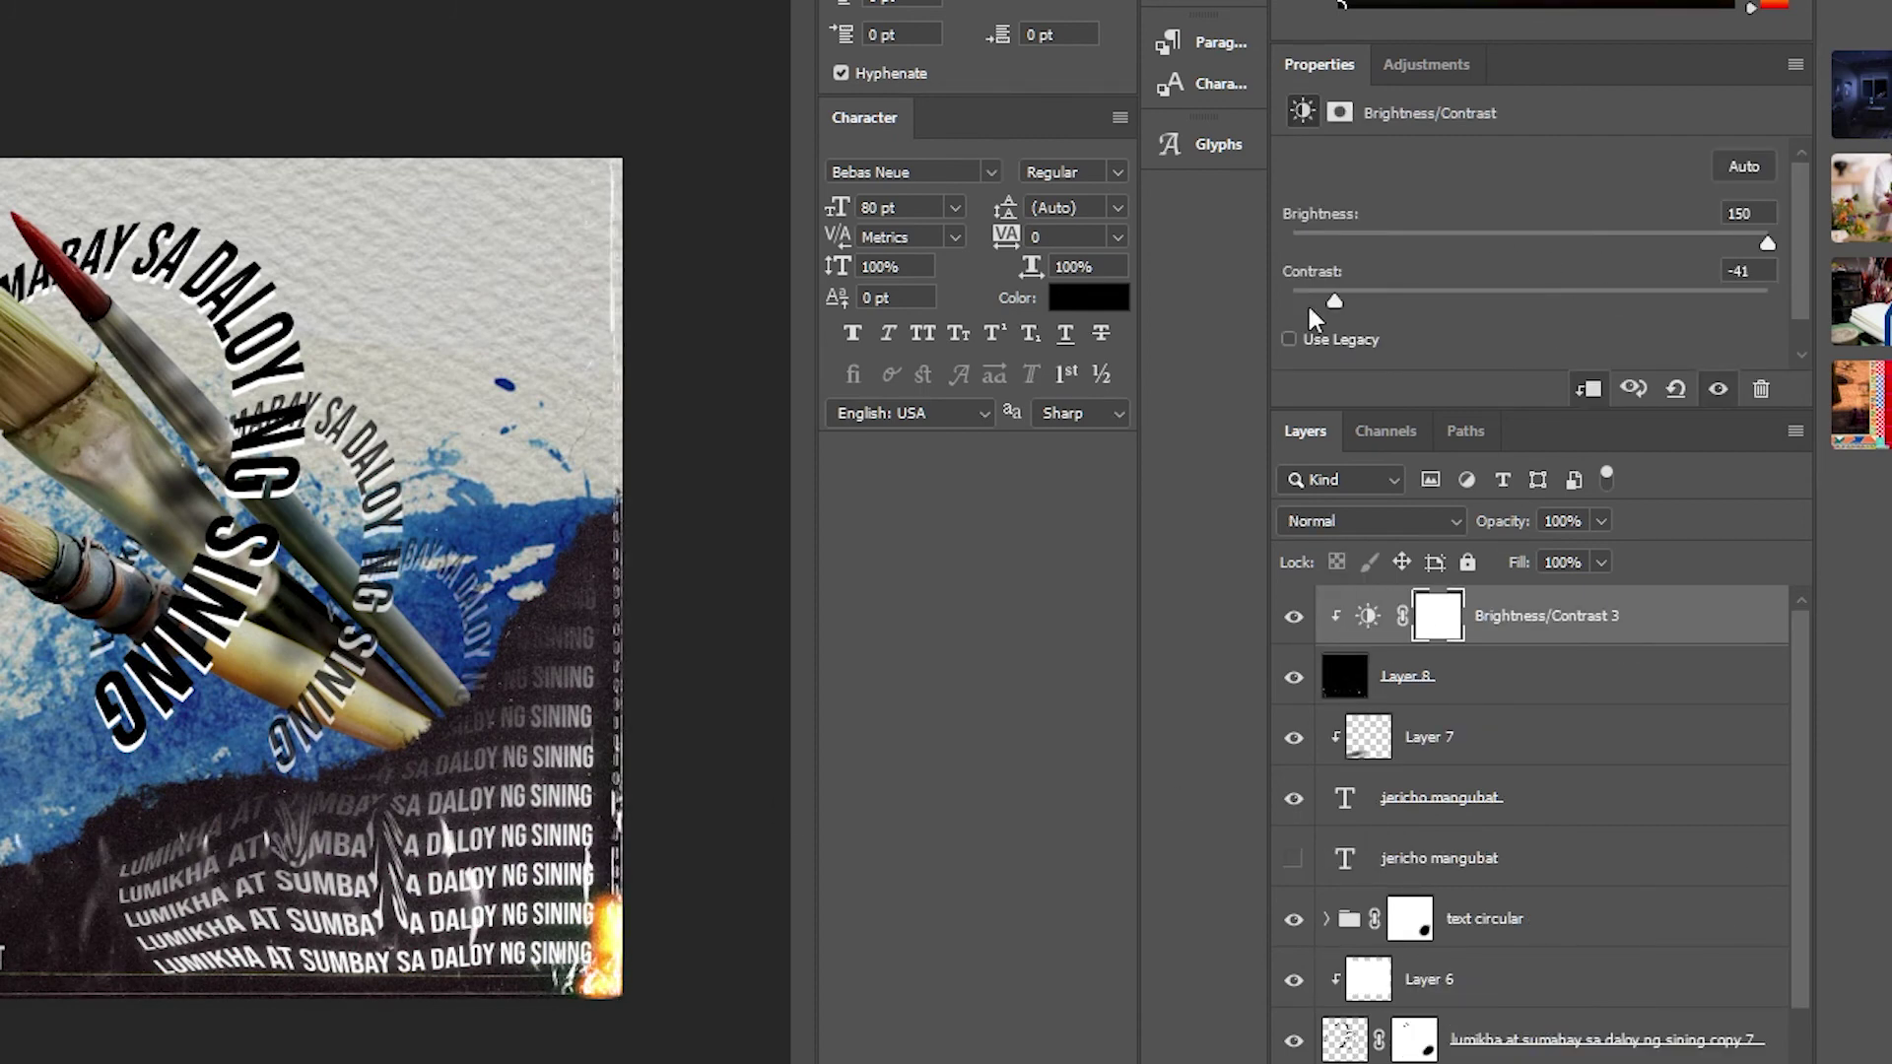
click(1429, 737)
key(Delete)
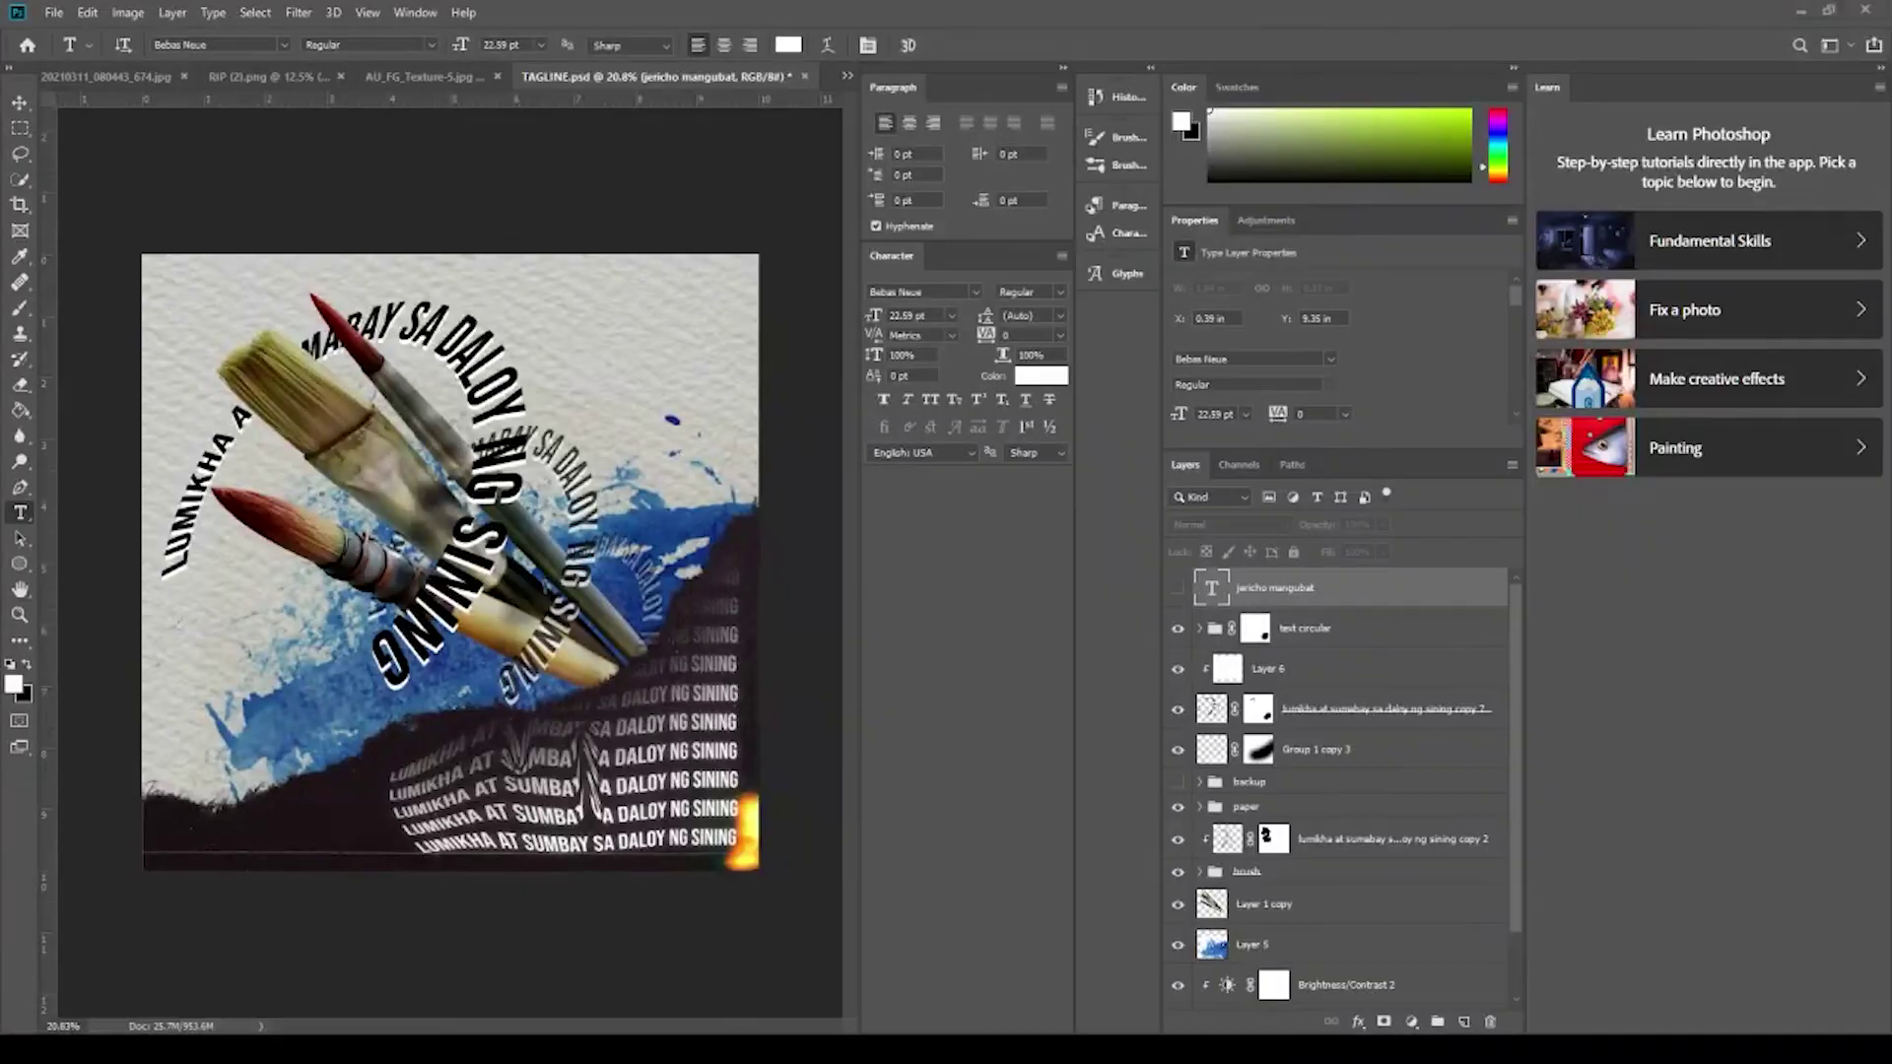
Add a new layer with the artist's full name, scale it to about 28.88 pt and place it in the artwork's lower-left corner.
key(ctrl+v)
key(ctrl+Return)
key(ctrl+t)
drag(147, 778, 260, 843)
key(Escape)
key(t)
key(v)
scroll(493, 611, down, 1)
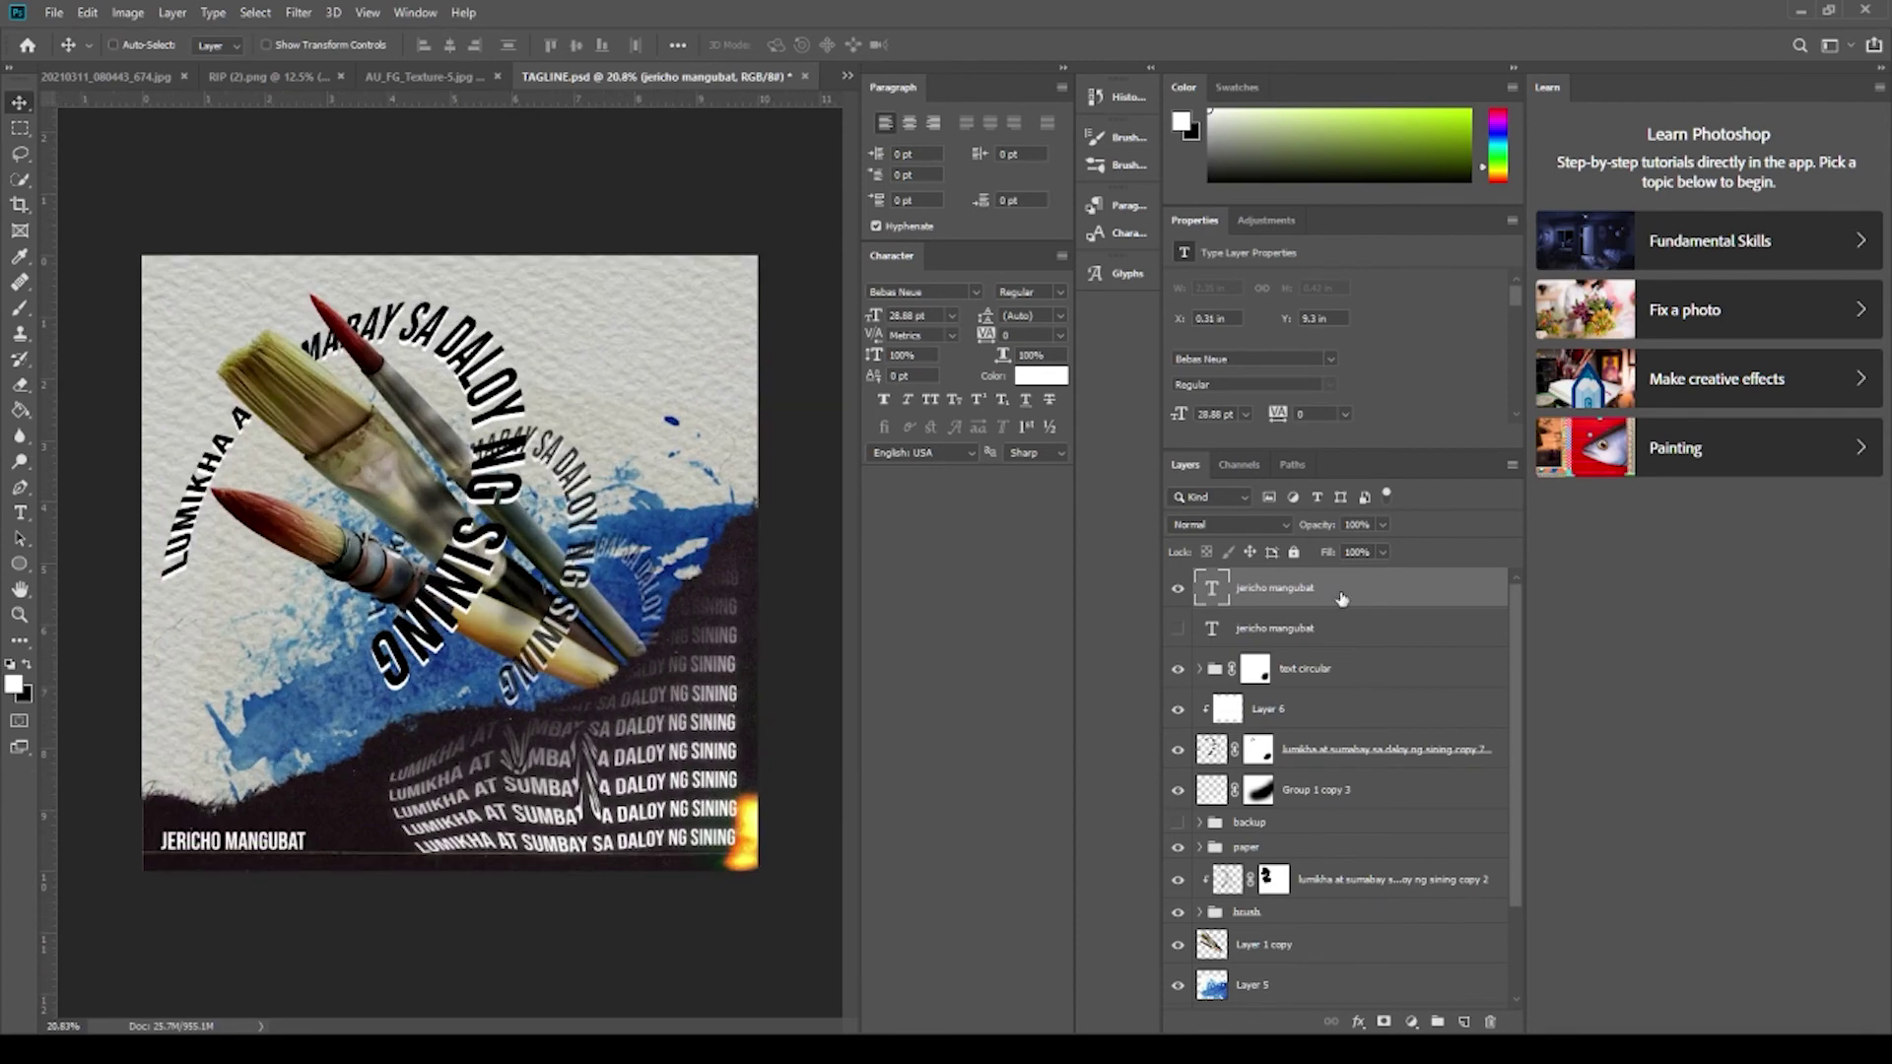
Clip a new layer to the visible name text and paint soft black shading over the lettering.
key(ctrl+shift+alt+n)
key(ctrl+alt+g)
key(b)
key(x)
key(x)
drag(380, 782, 287, 785)
key(x)
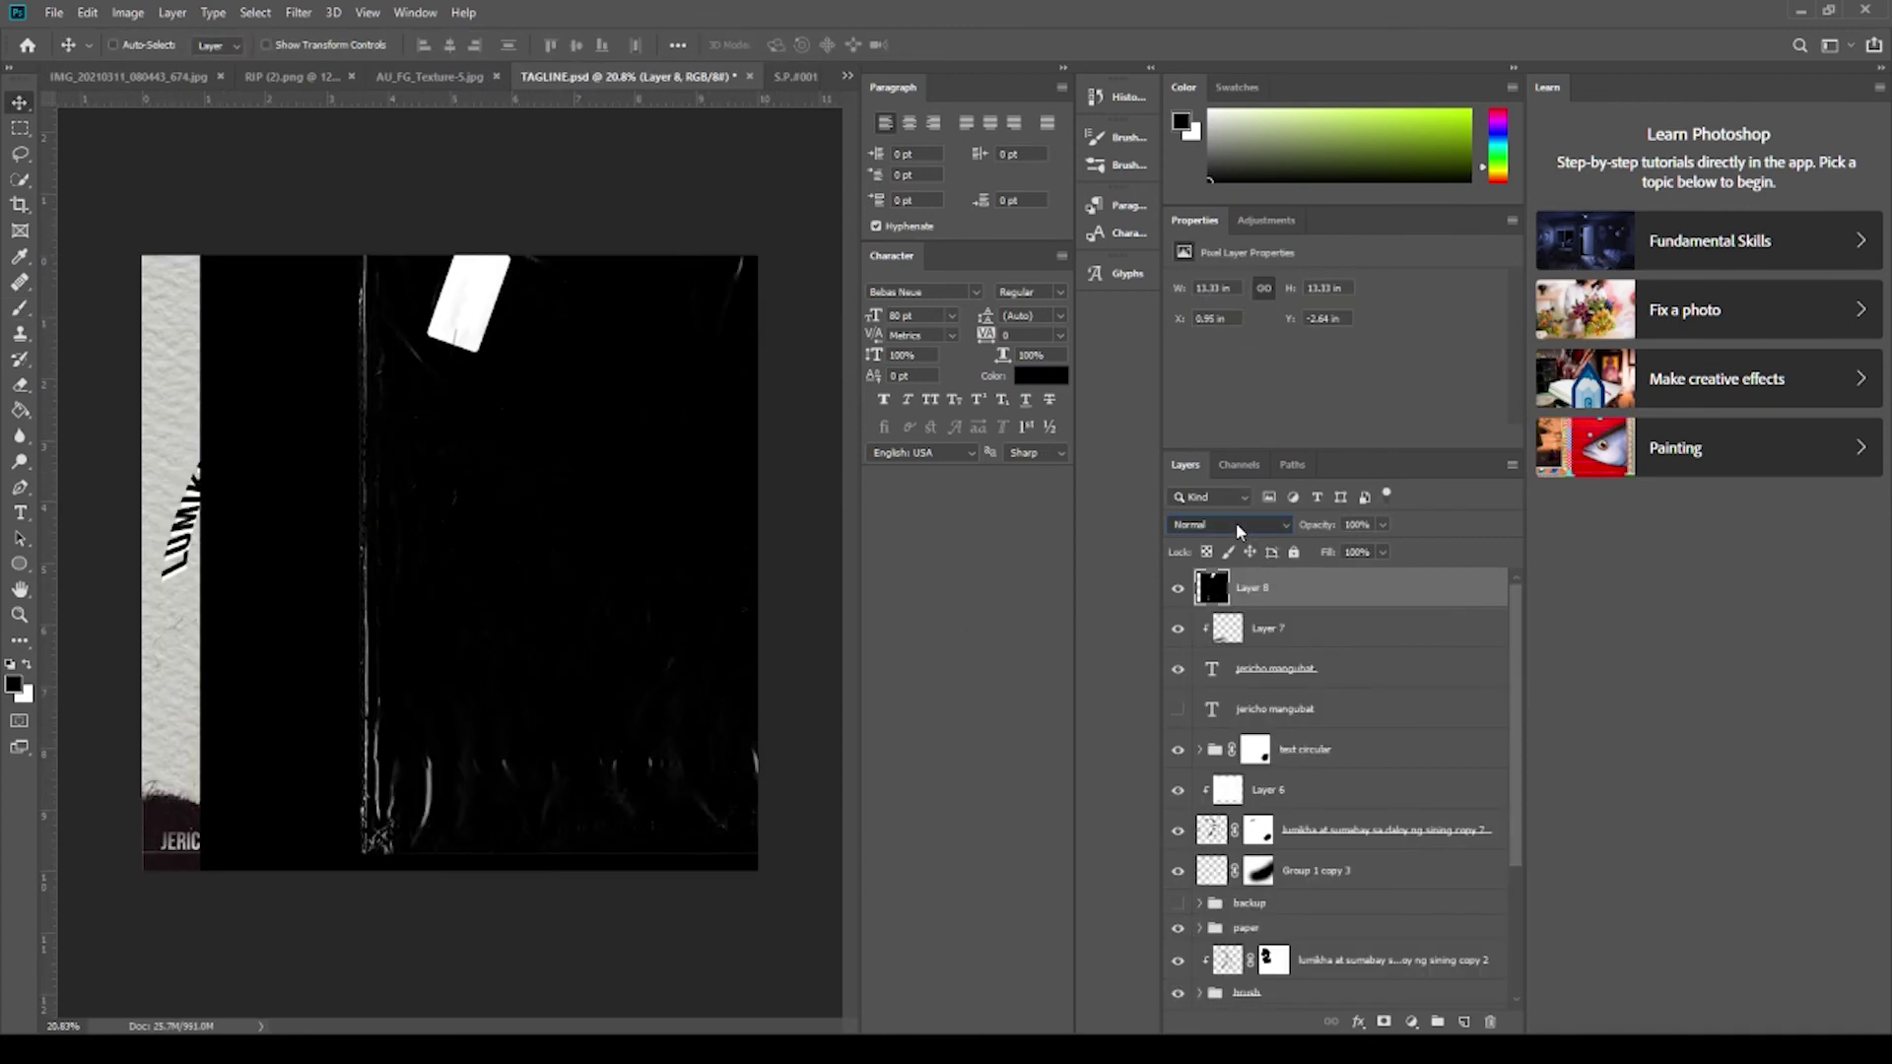
Set the black plastic-crease texture layer to Screen and enlarge it to about 17.95 in square, covering the whole artwork.
click(1236, 522)
click(1236, 682)
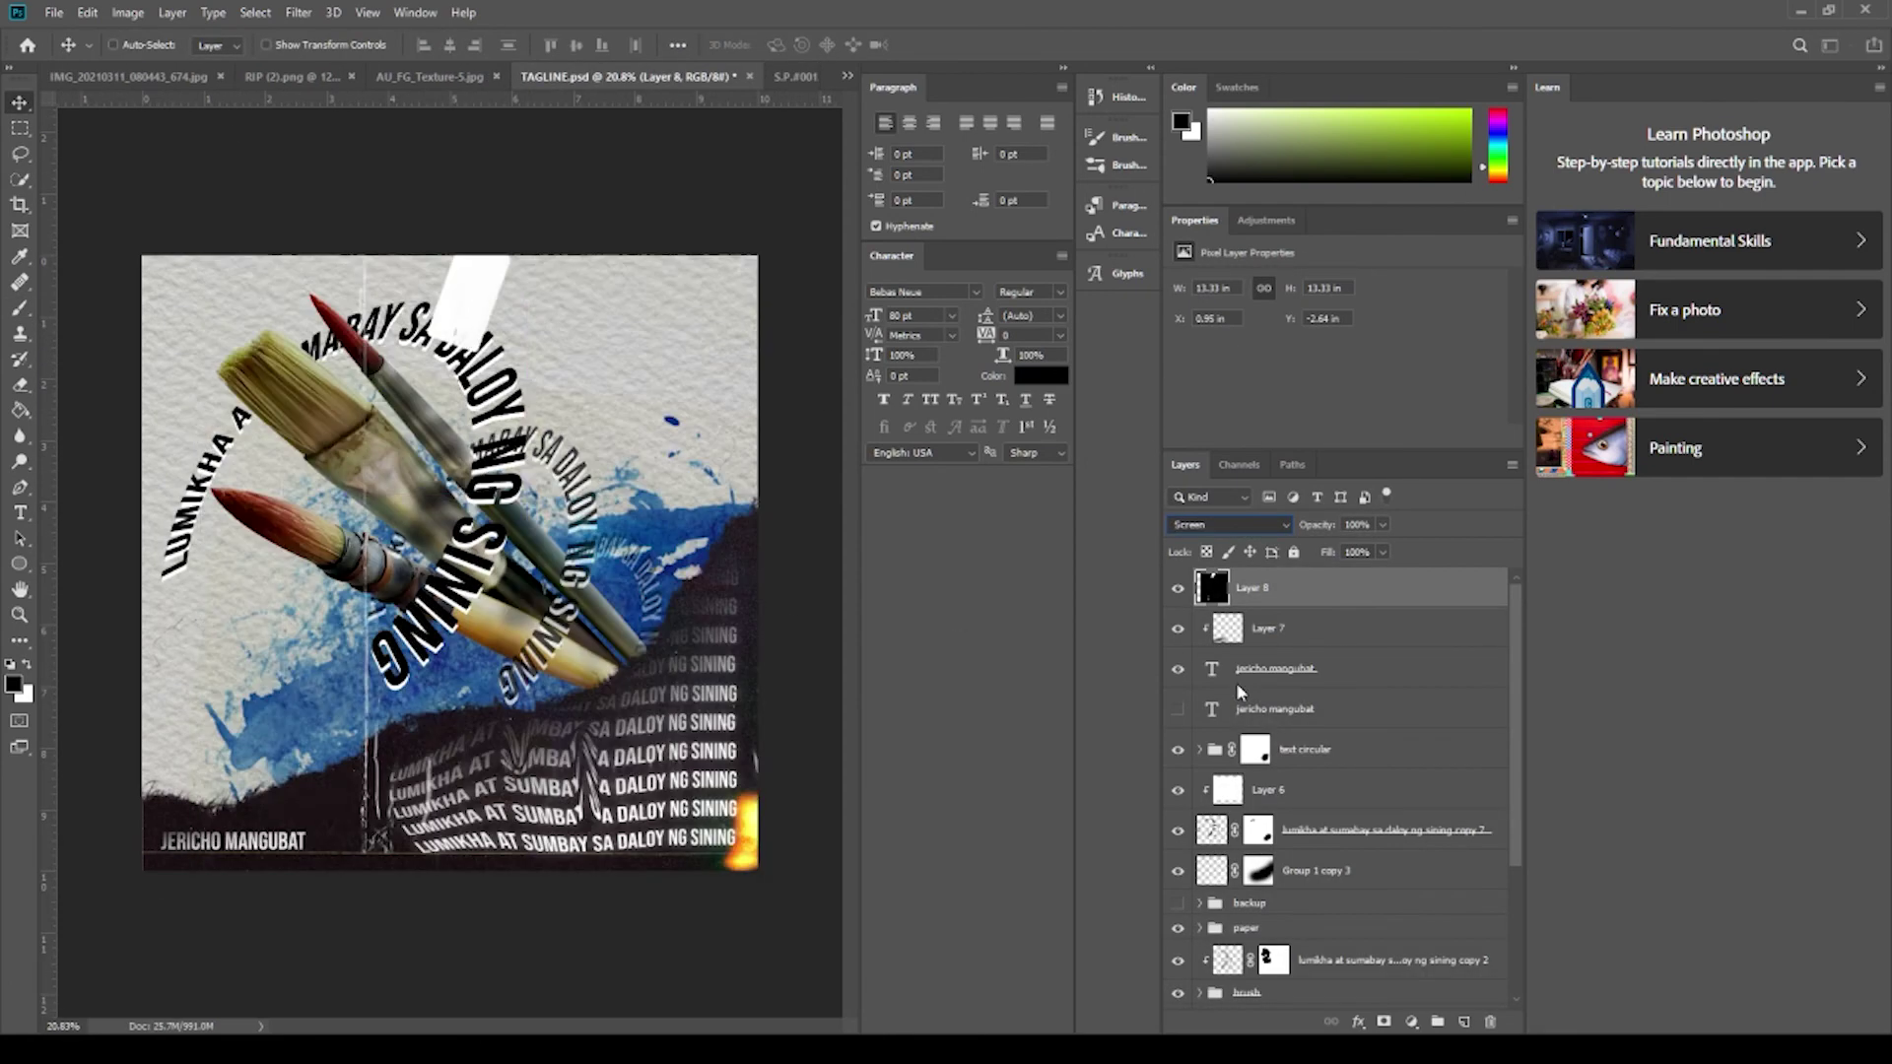
key(ctrl+t)
drag(722, 521, 842, 520)
key(ctrl+0)
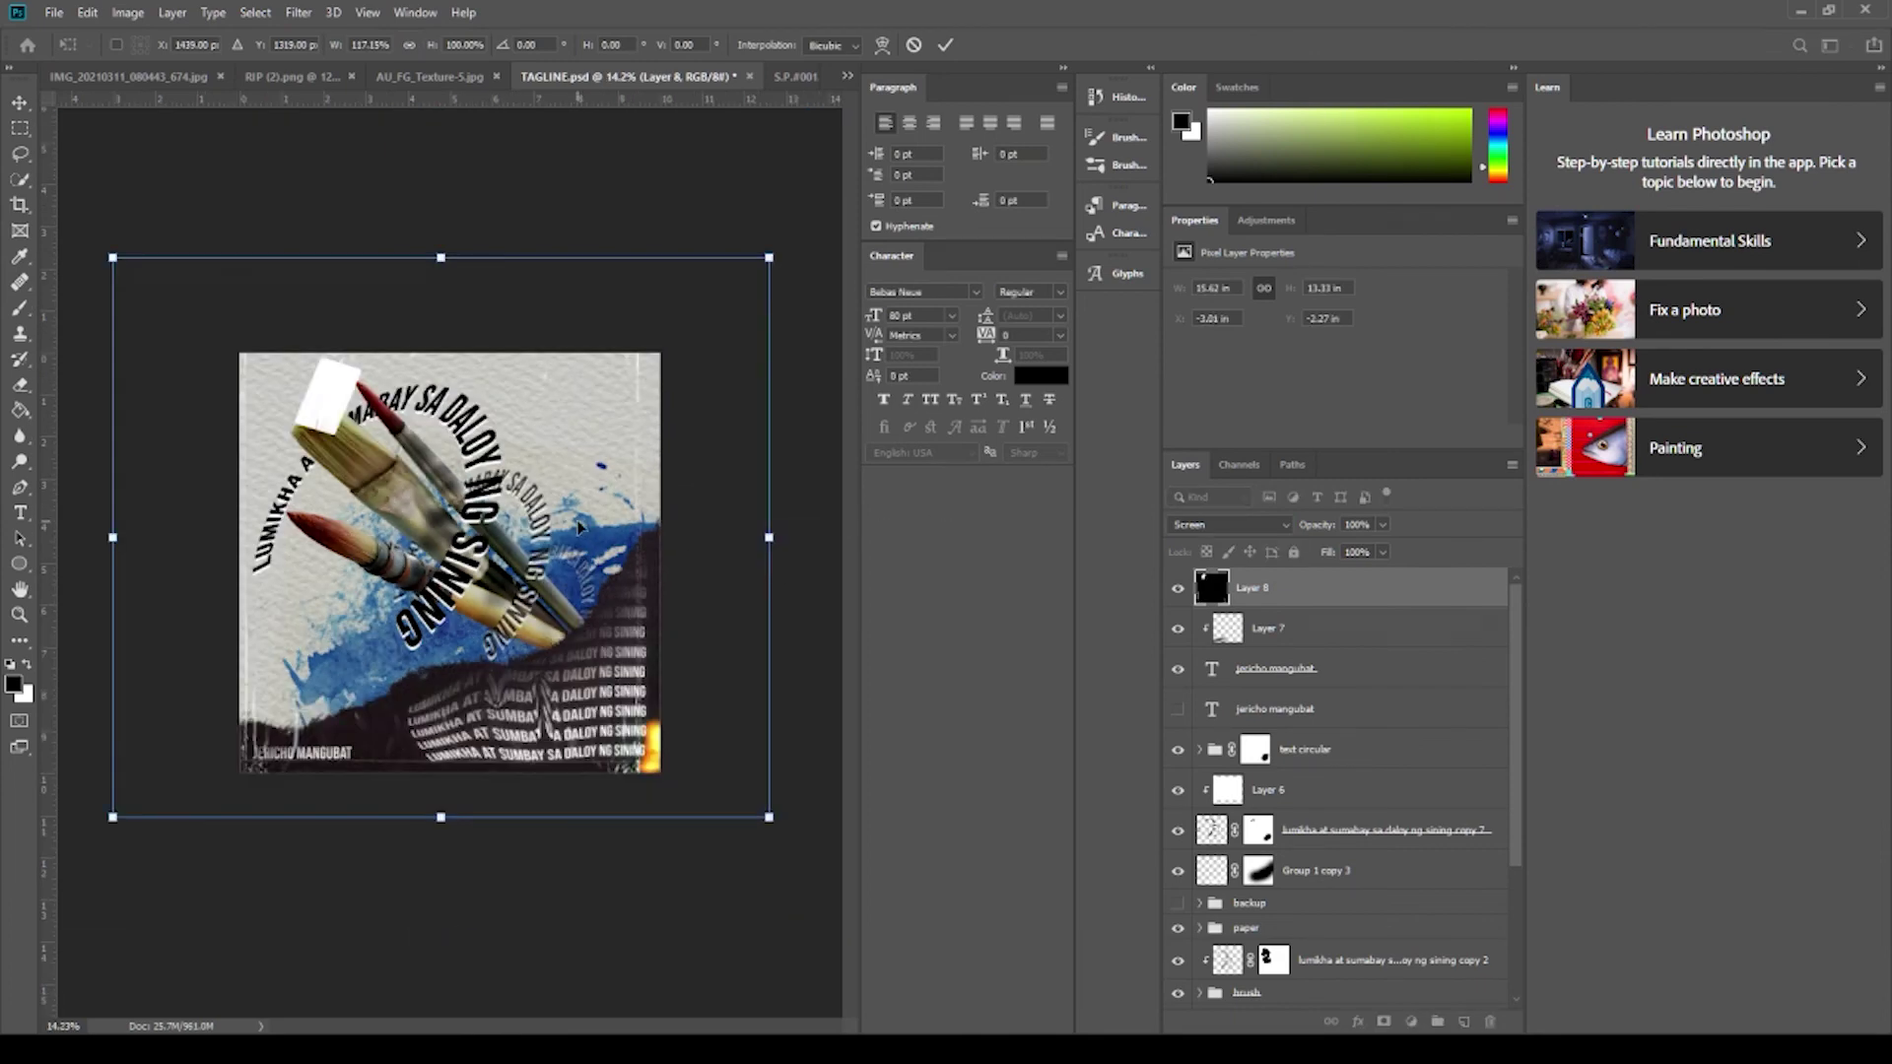
drag(769, 258, 818, 161)
drag(728, 415, 743, 347)
key(Return)
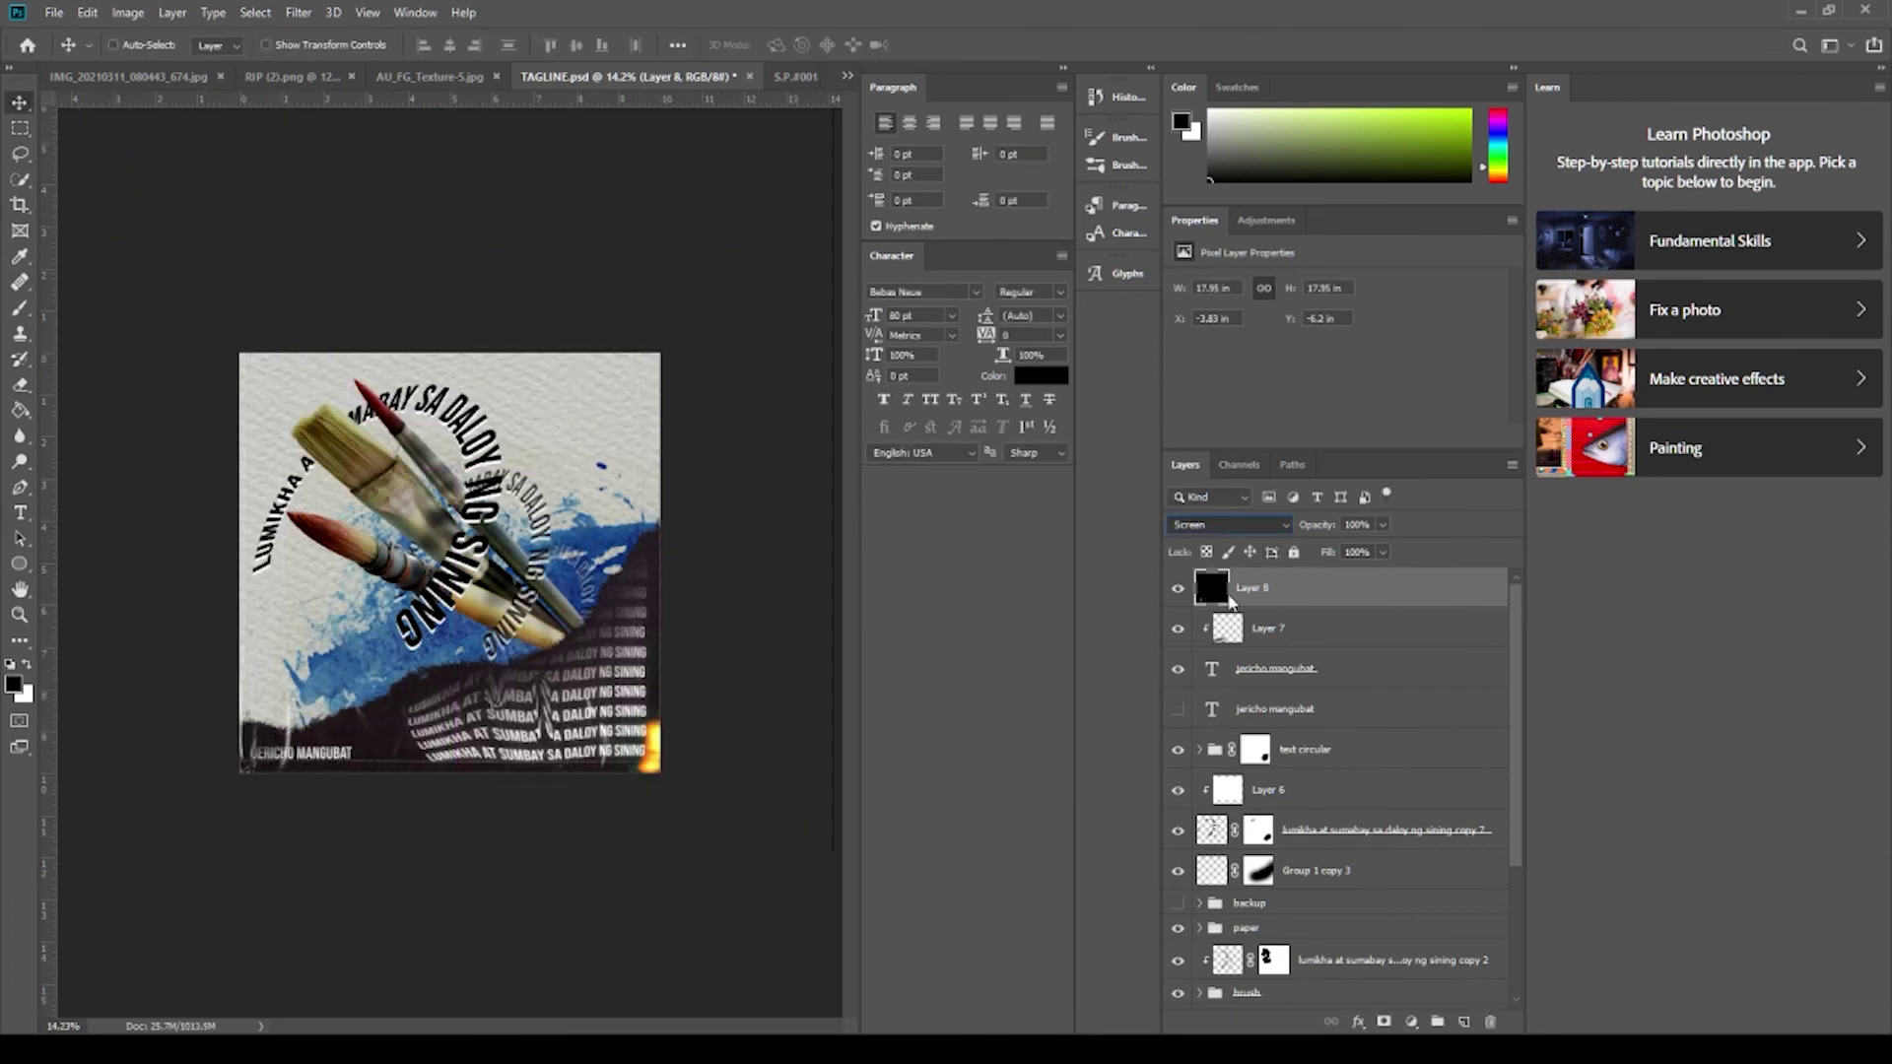
Keep the texture in Screen mode, shift it and scale it down to about 16.63 in square around the artwork.
key(shift+plus)
key(shift+plus)
key(ctrl+t)
key(ctrl+0)
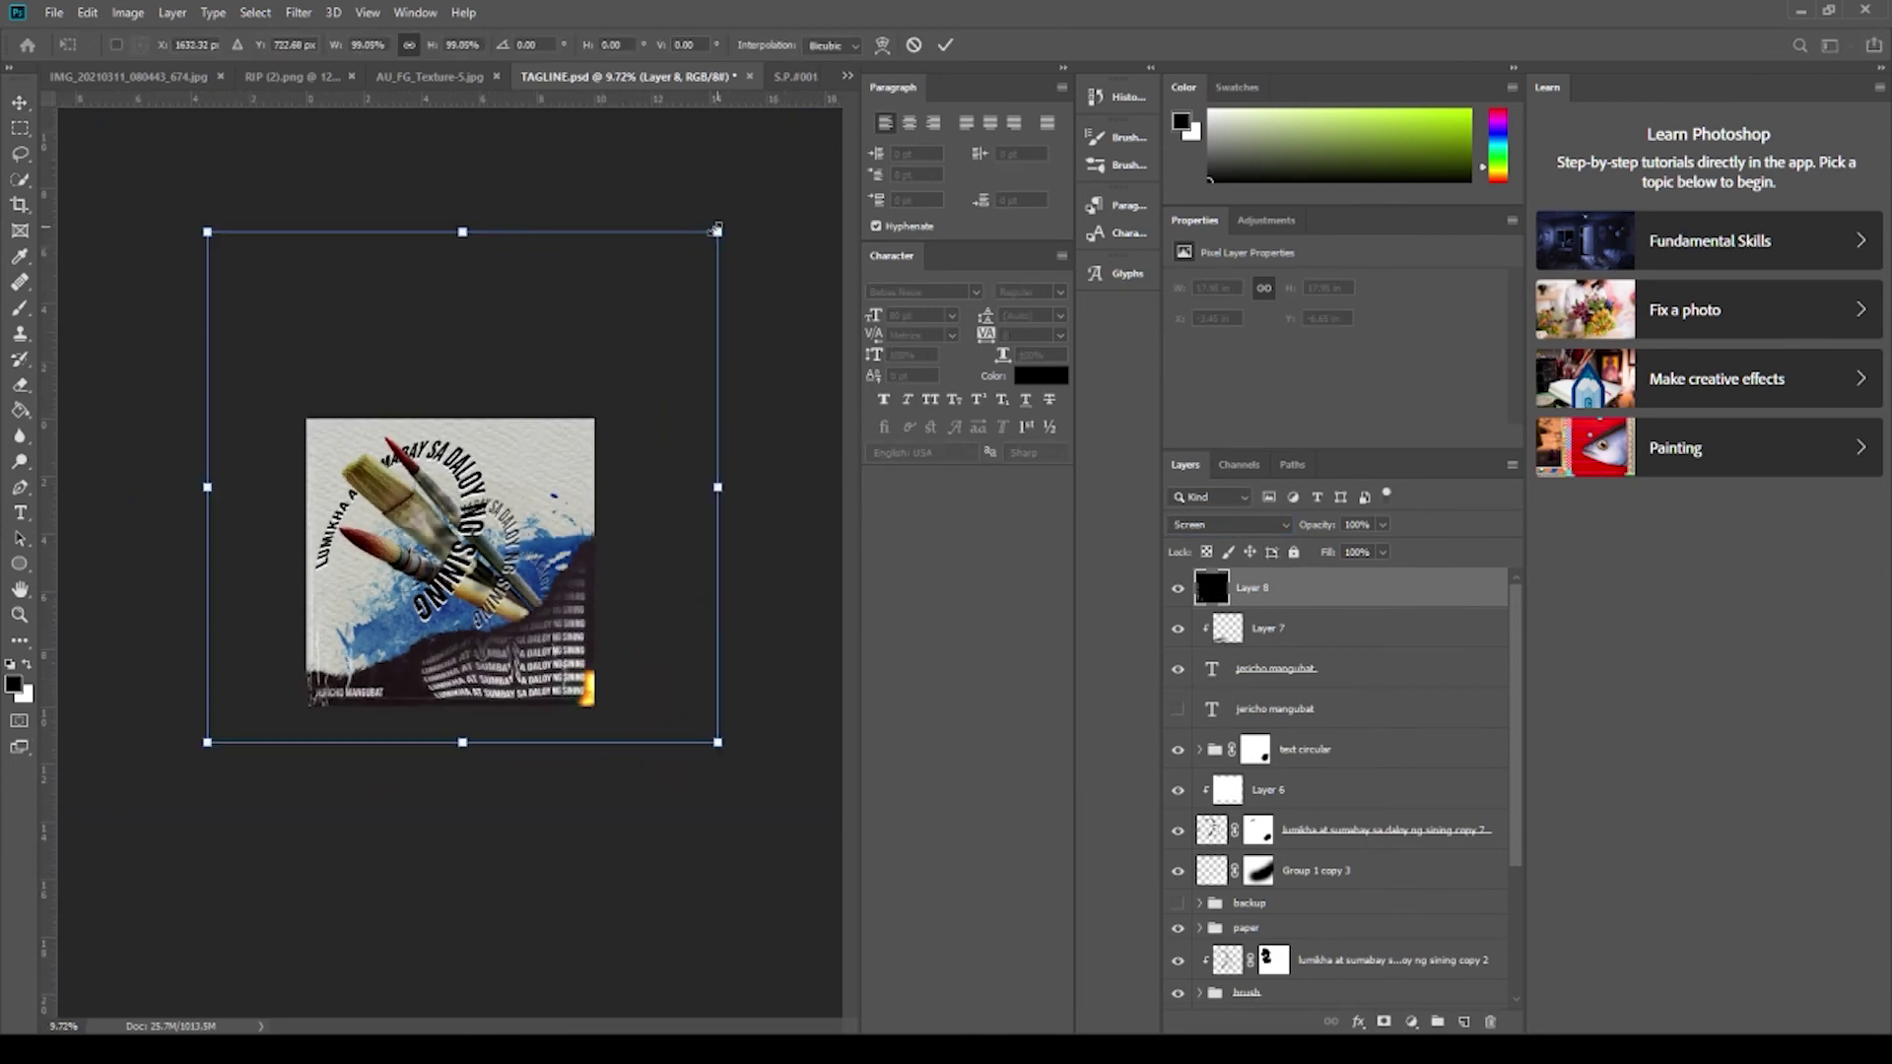
key(Return)
key(ctrl+0)
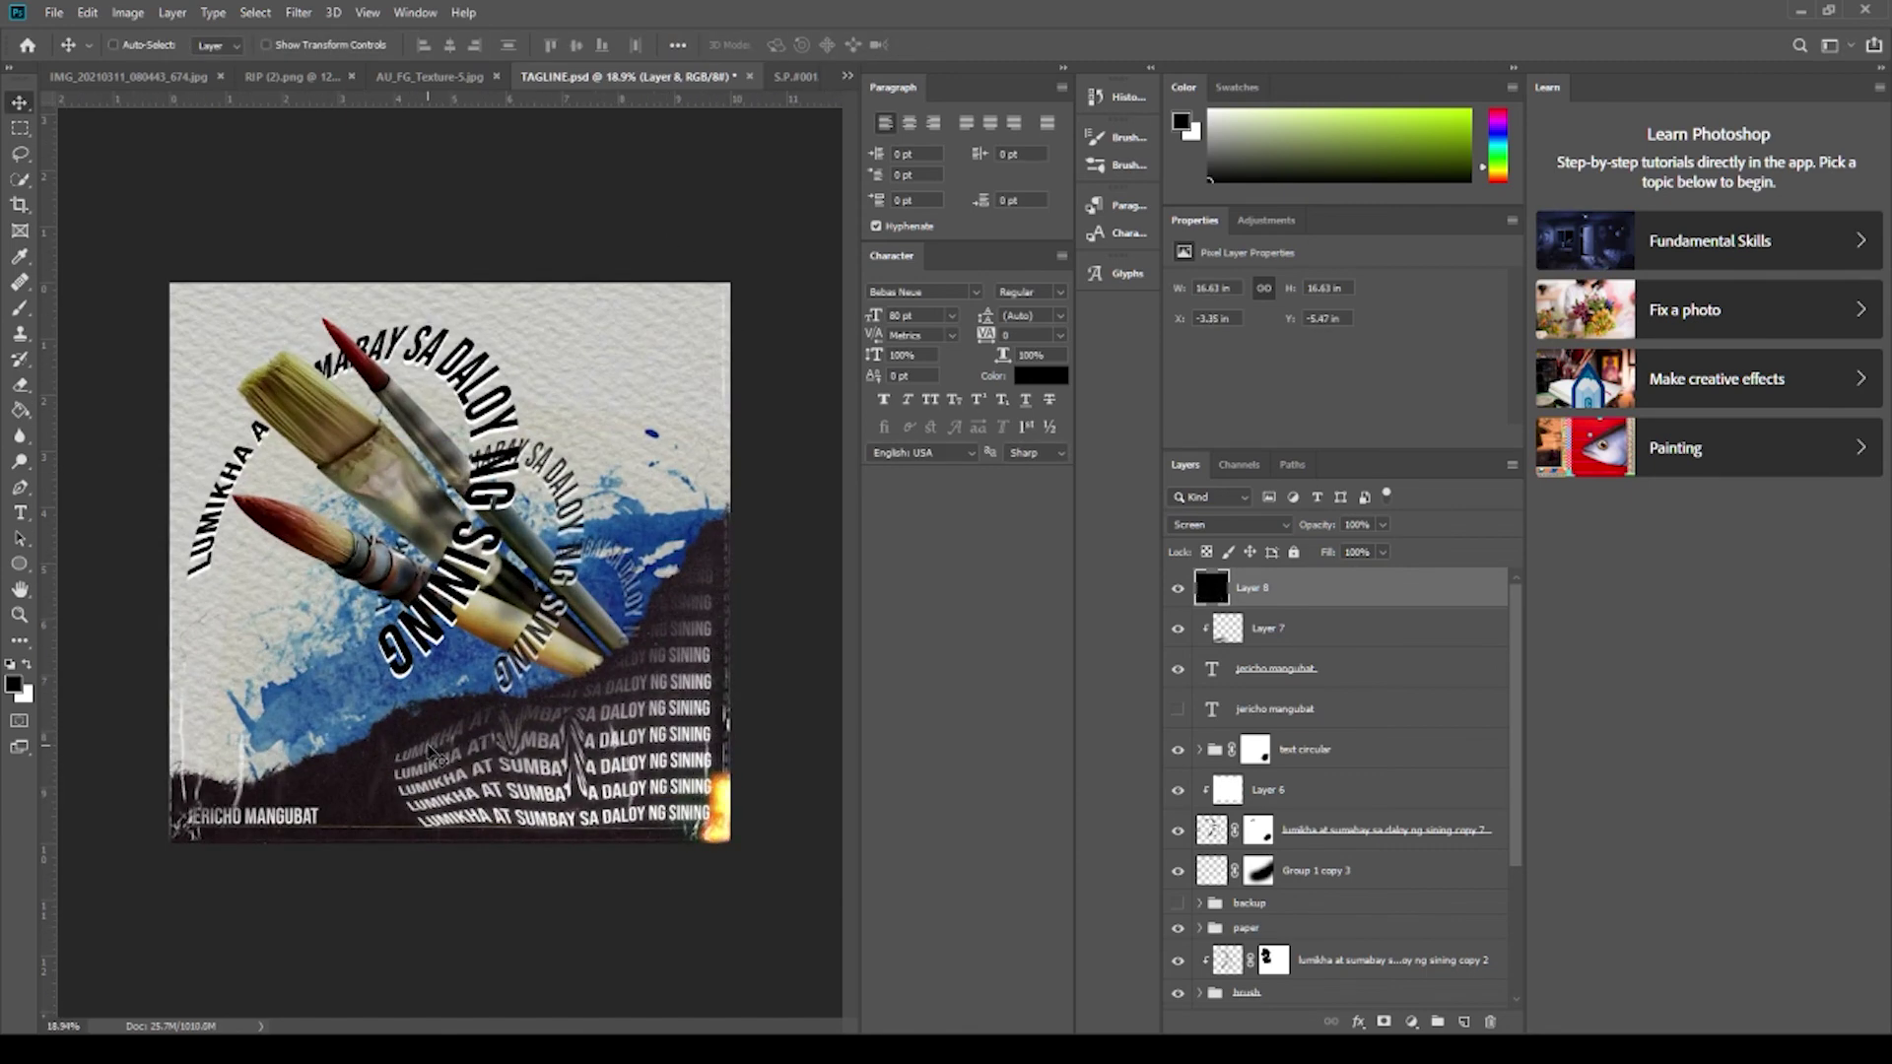
Clip a Brightness/Contrast adjustment with brightness 150 and contrast -50 to the texture, and delete the name's clipped shading layer.
click(1412, 1022)
click(1375, 437)
drag(1335, 339, 1513, 353)
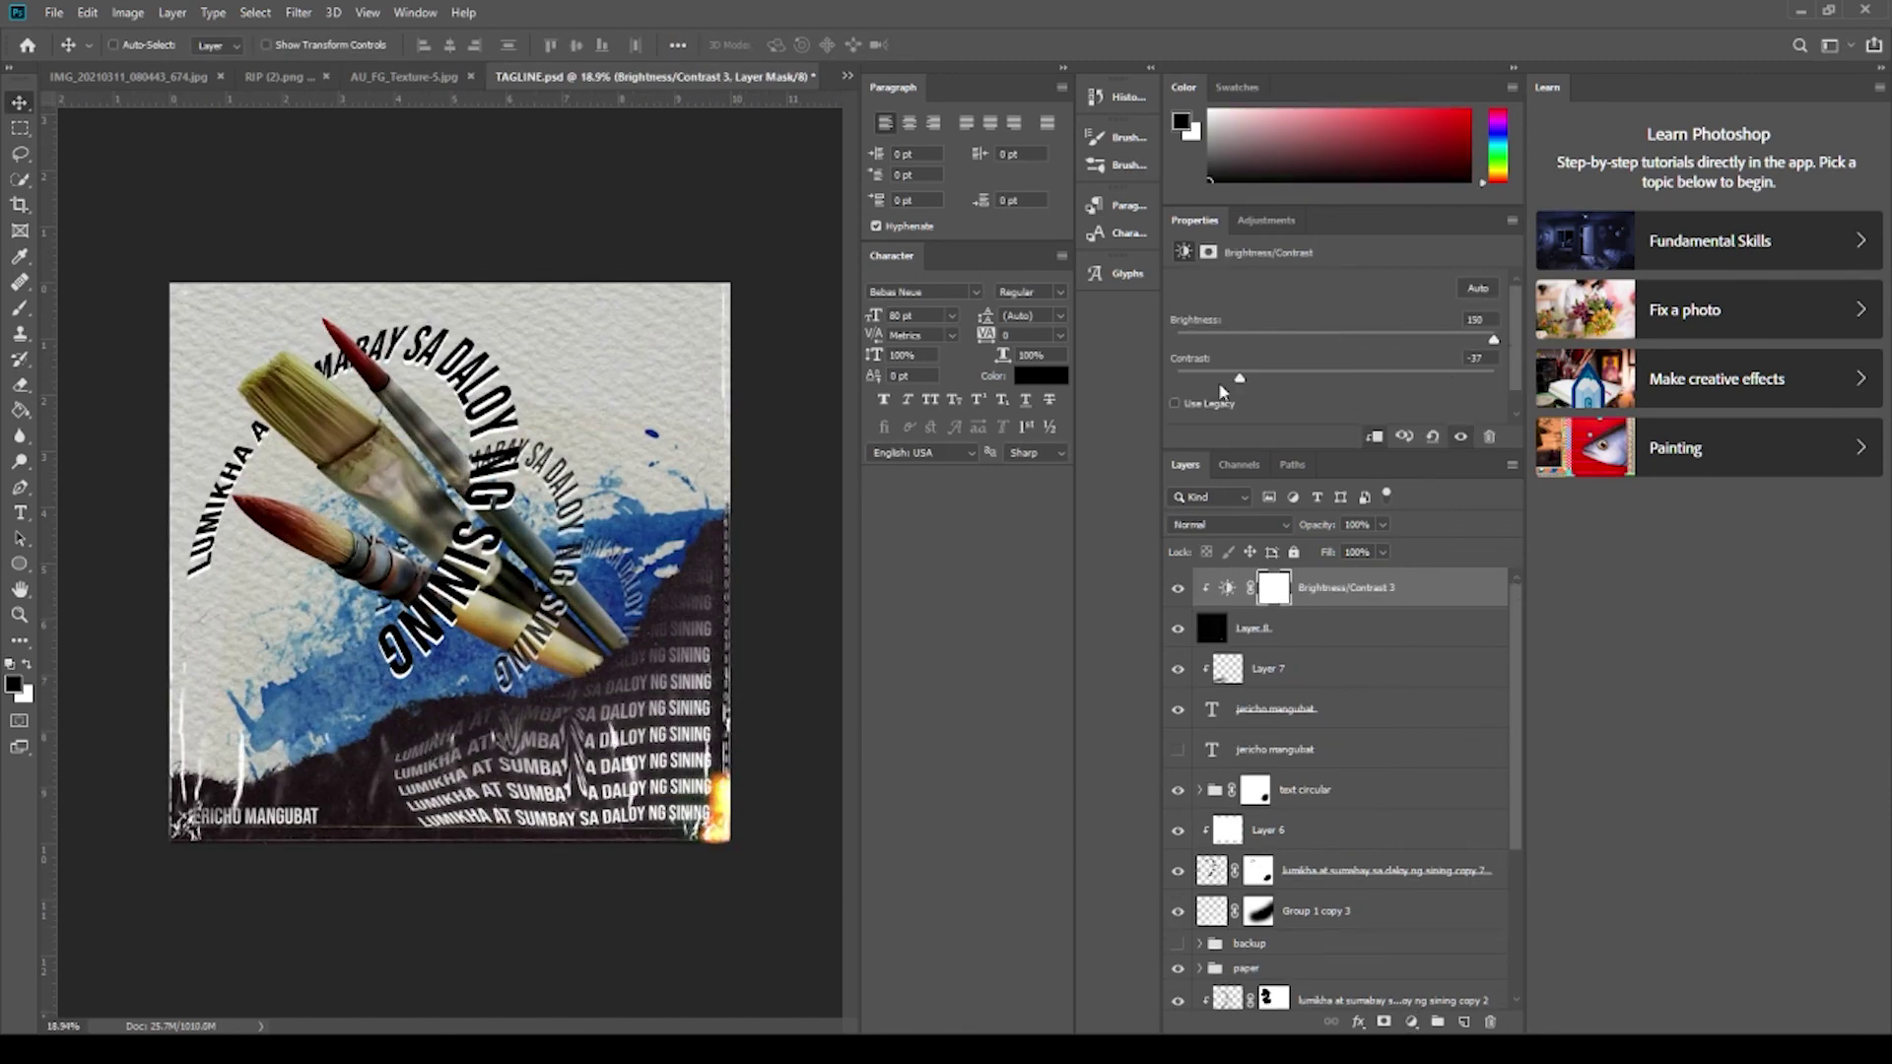
key(alt+bracketleft)
key(Delete)
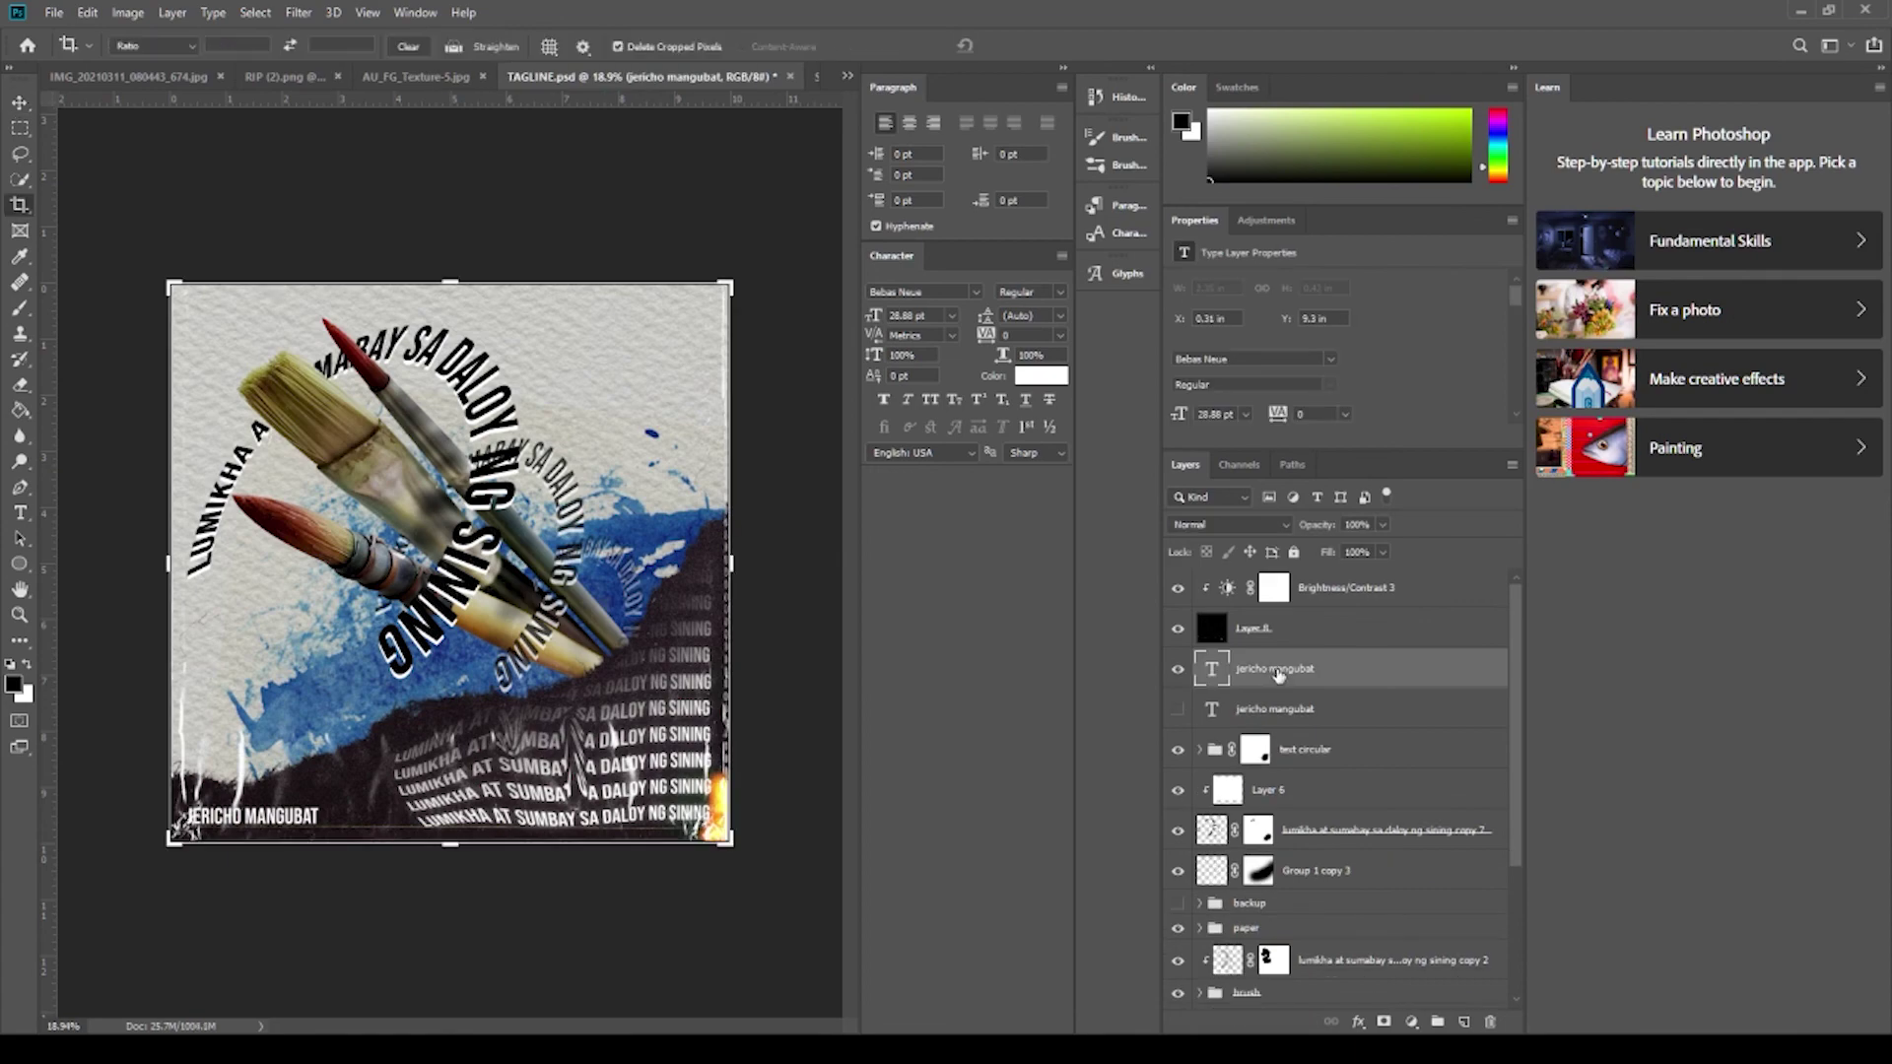
Add a black-to-white Gradient Map adjustment and clip it to the brush group.
scroll(395, 592, down, 2)
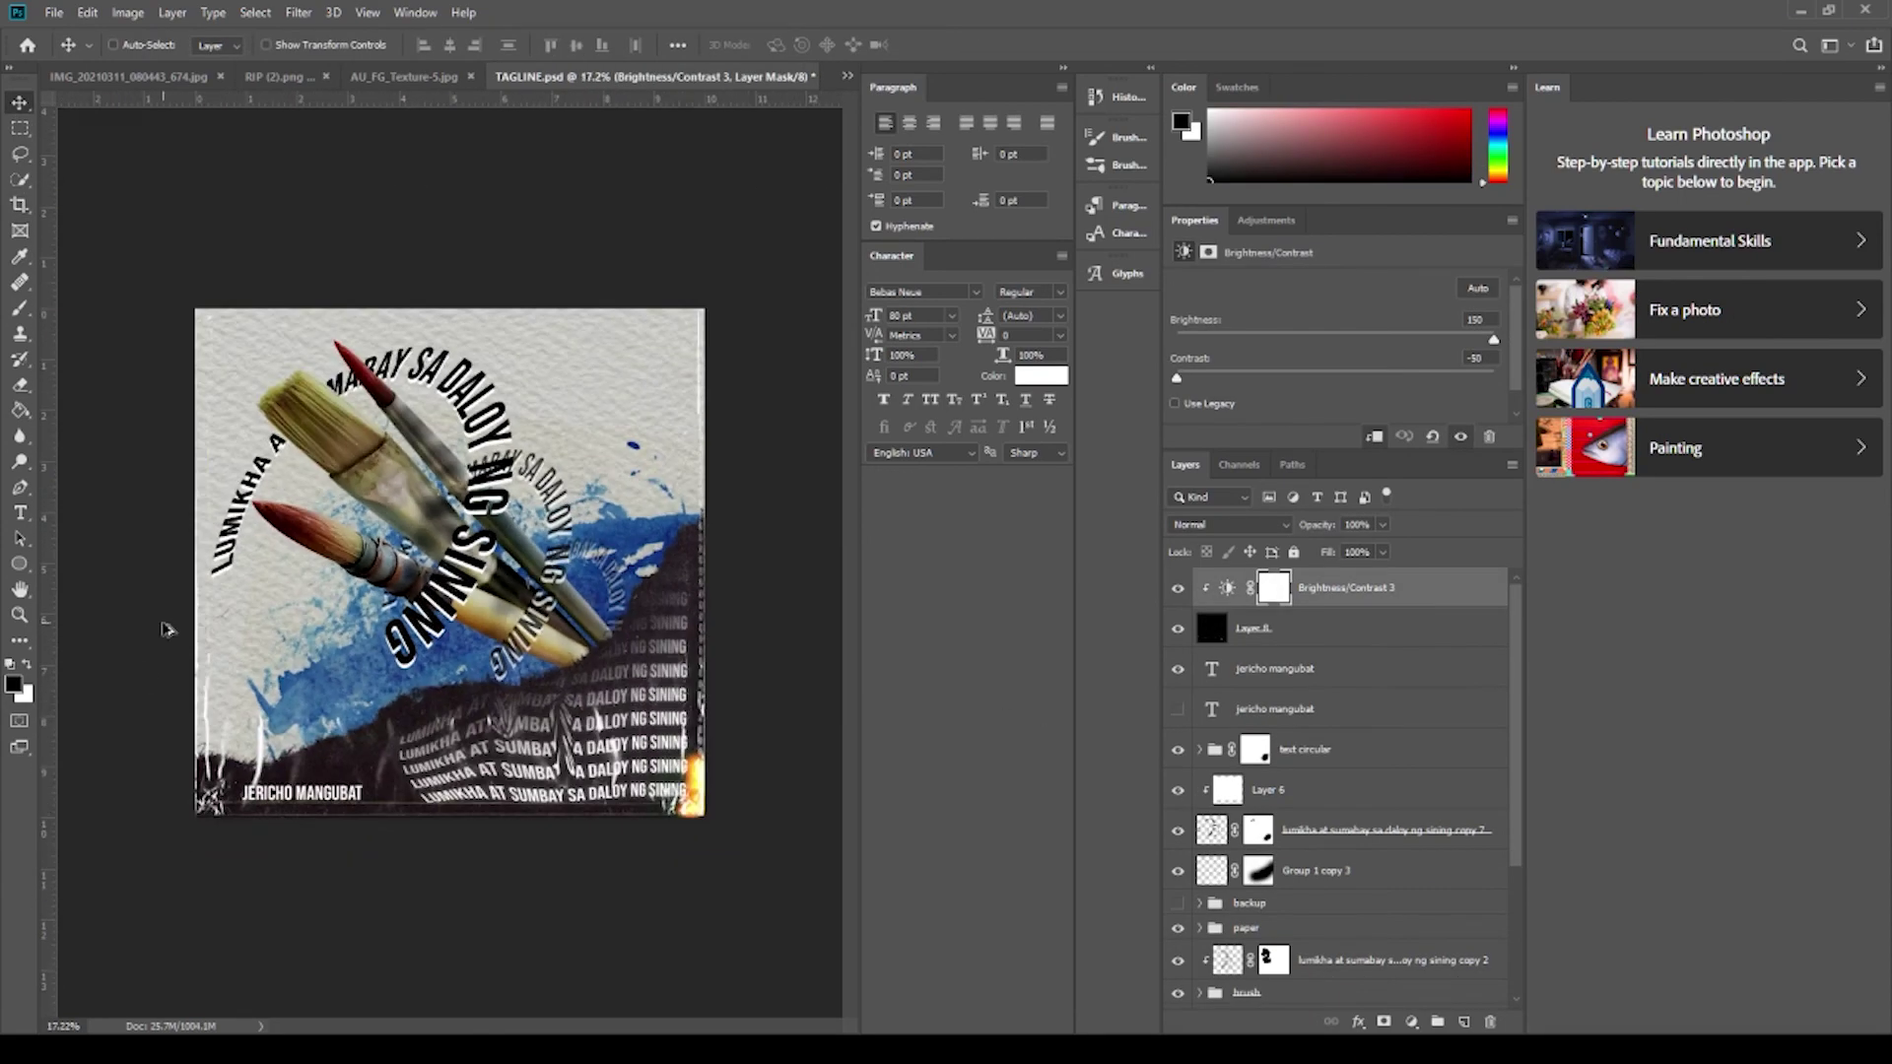
click(1275, 589)
click(1281, 621)
scroll(1311, 749, down, 4)
click(1327, 820)
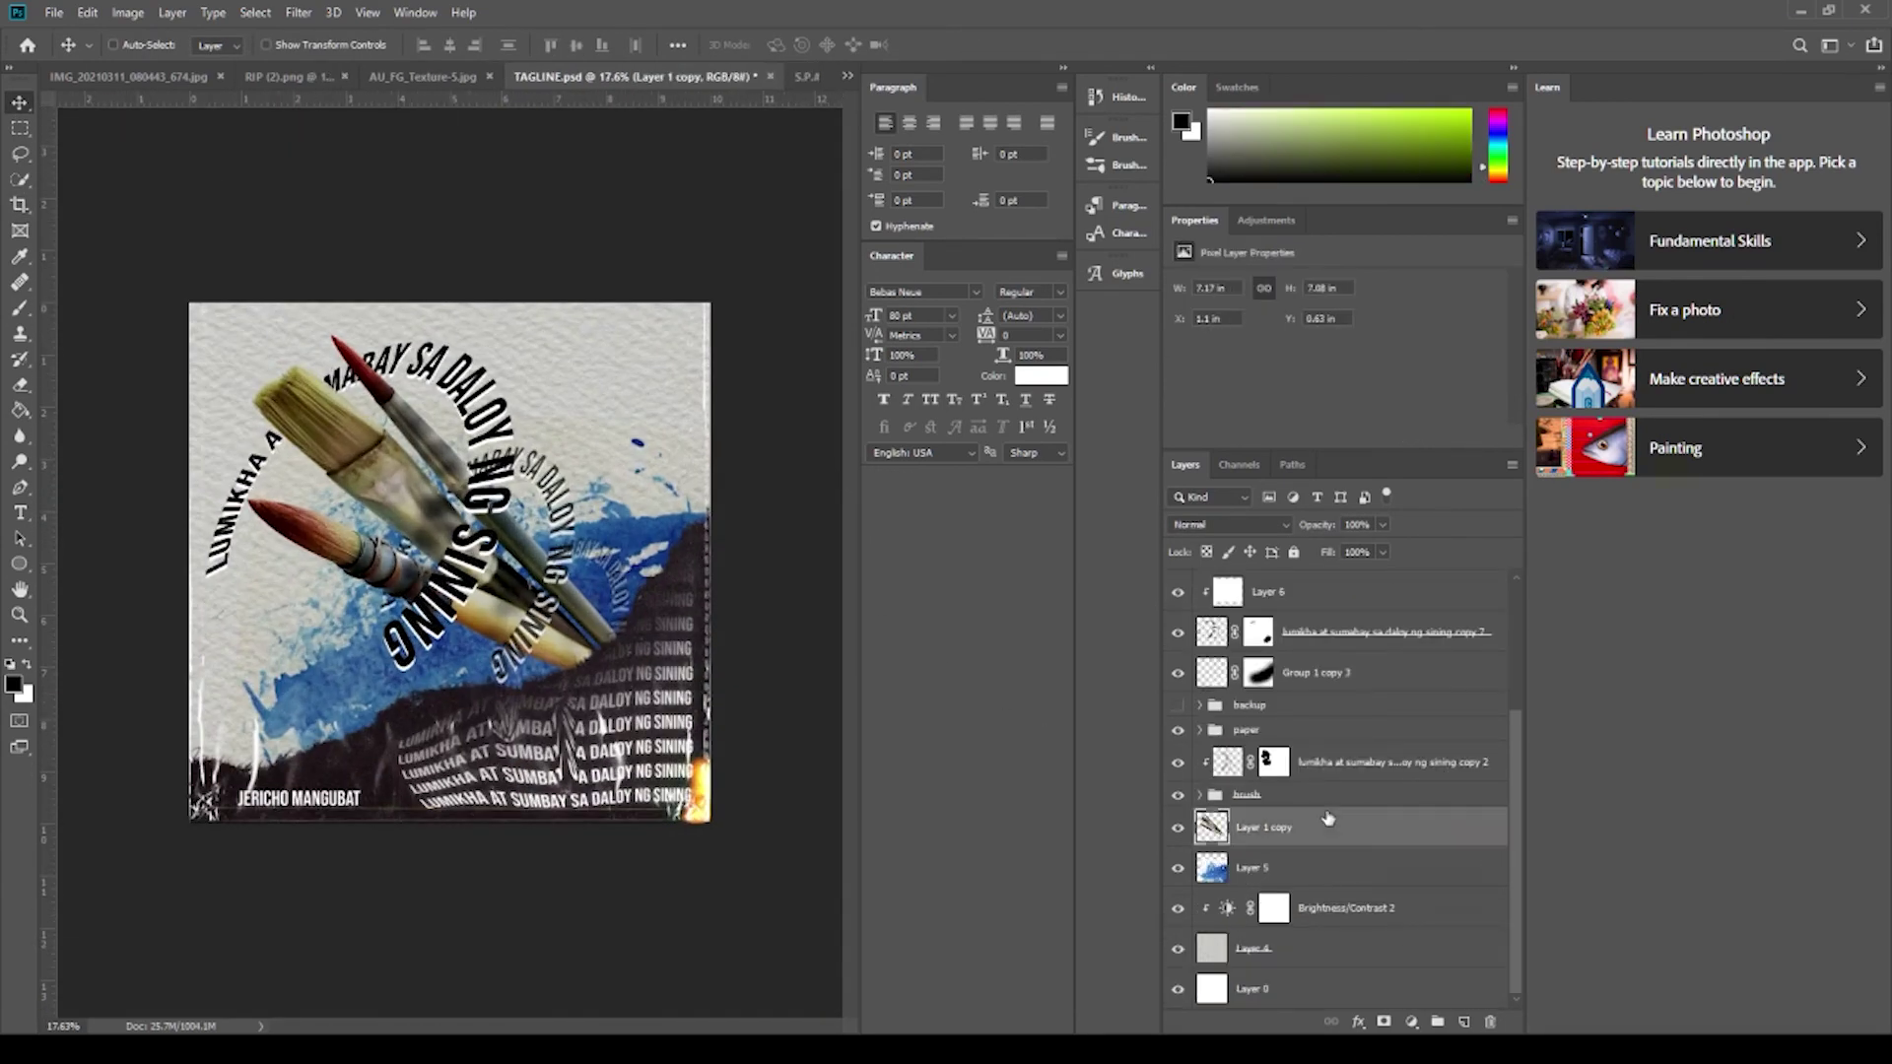
click(1411, 1022)
click(1439, 971)
key(ctrl+alt+g)
key(ctrl+bracketright)
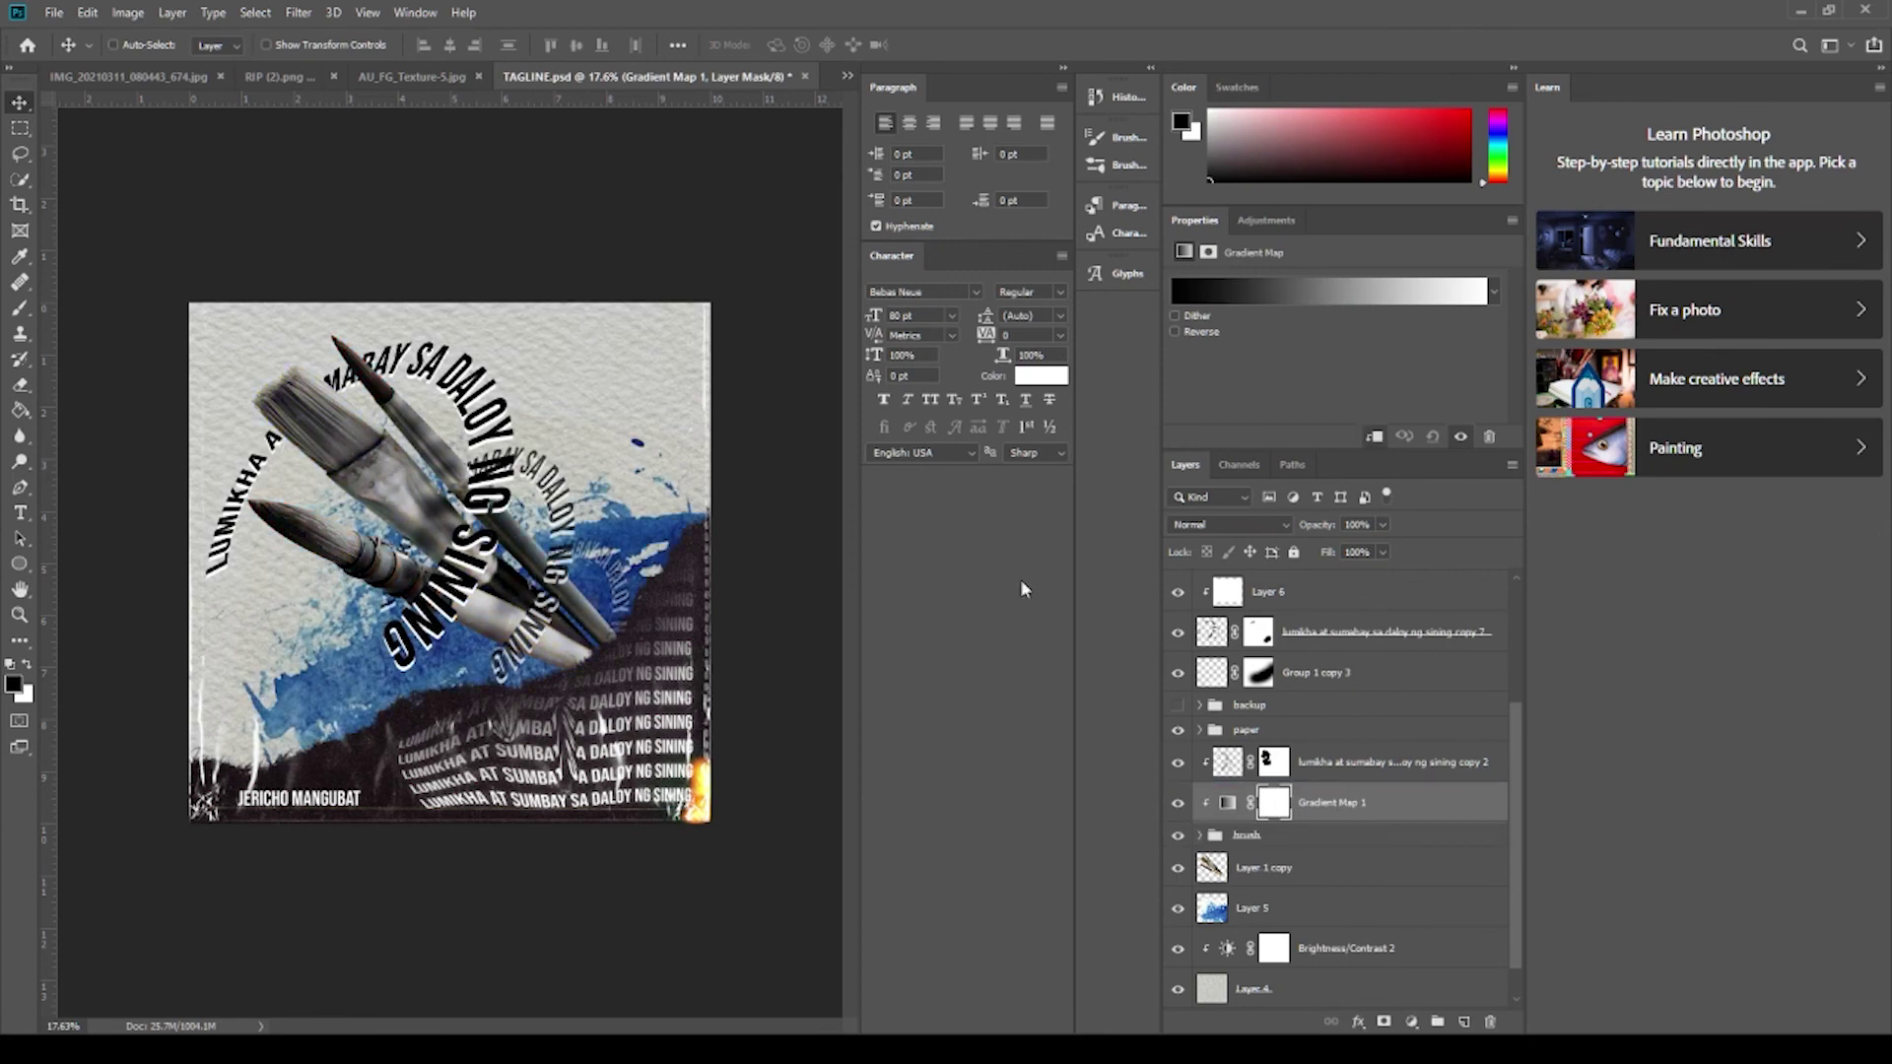
Change the brushes' Gradient Map to a blue, red and yellow gradient and lower the adjustment's opacity strongly.
key(i)
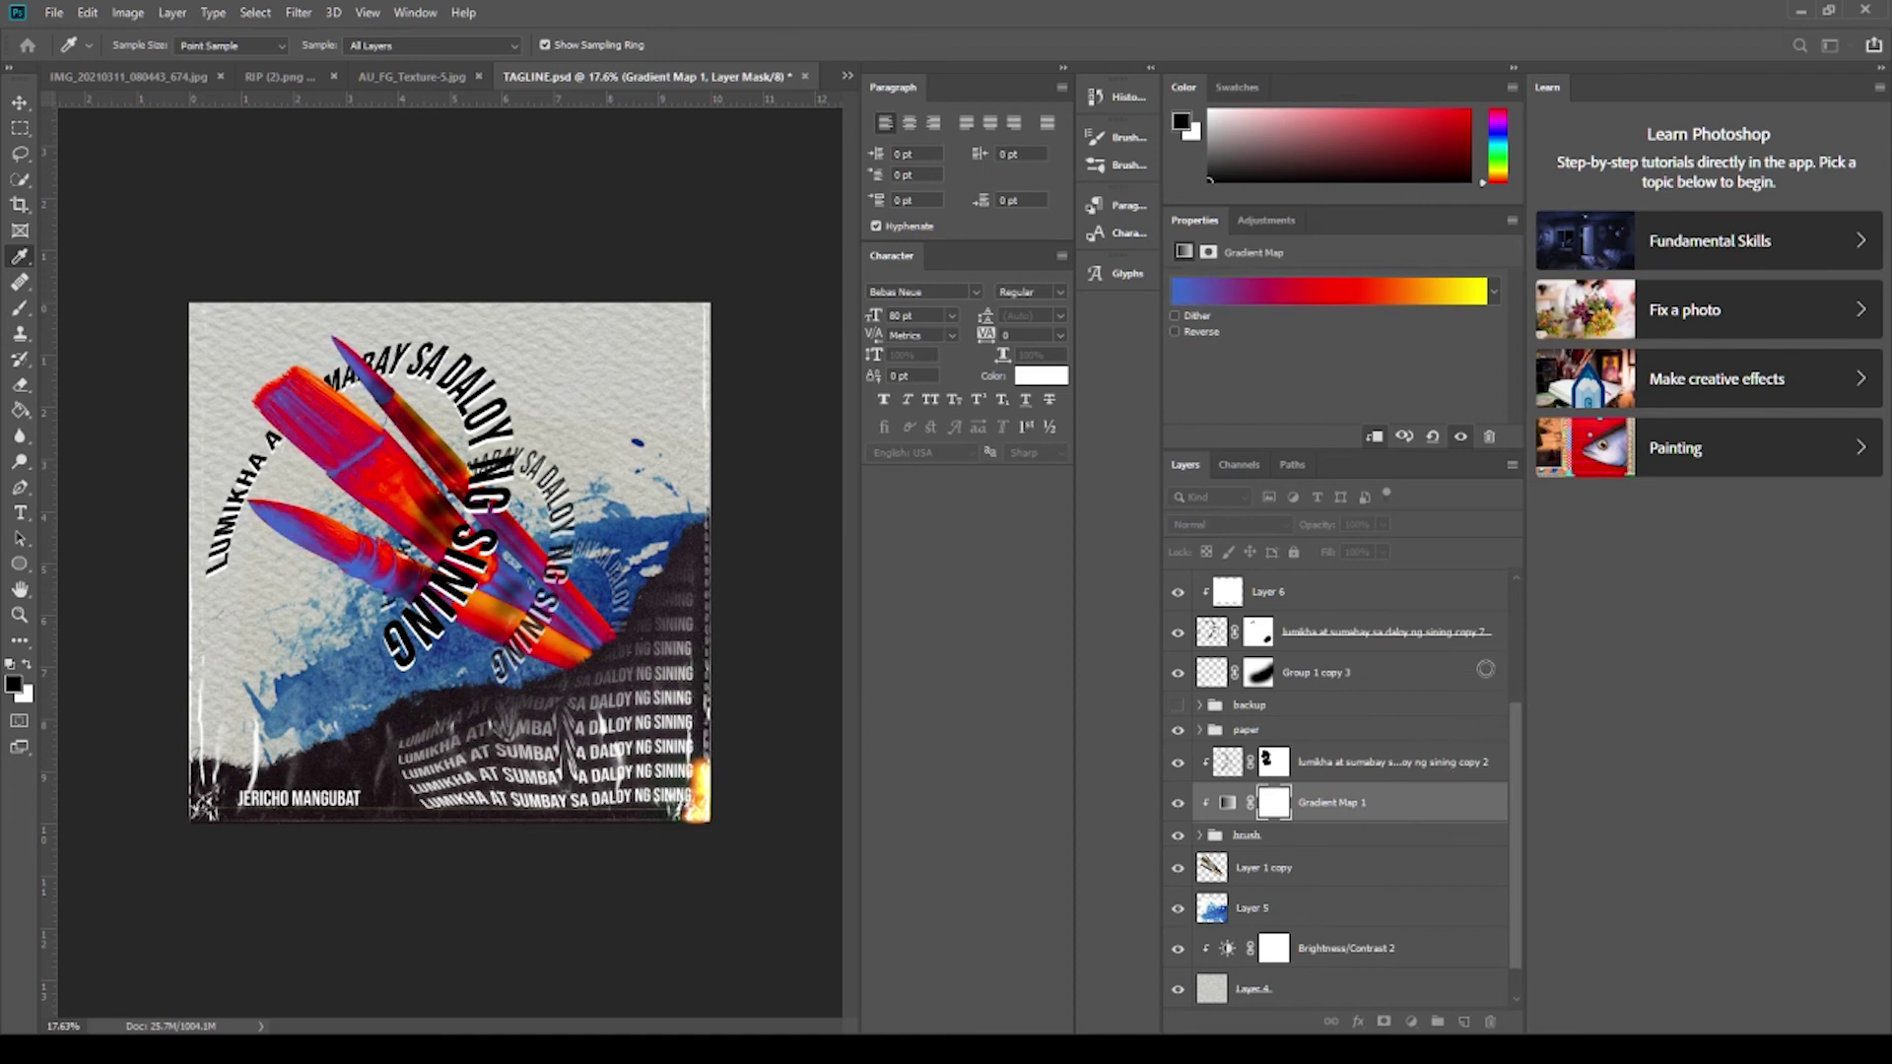
key(v)
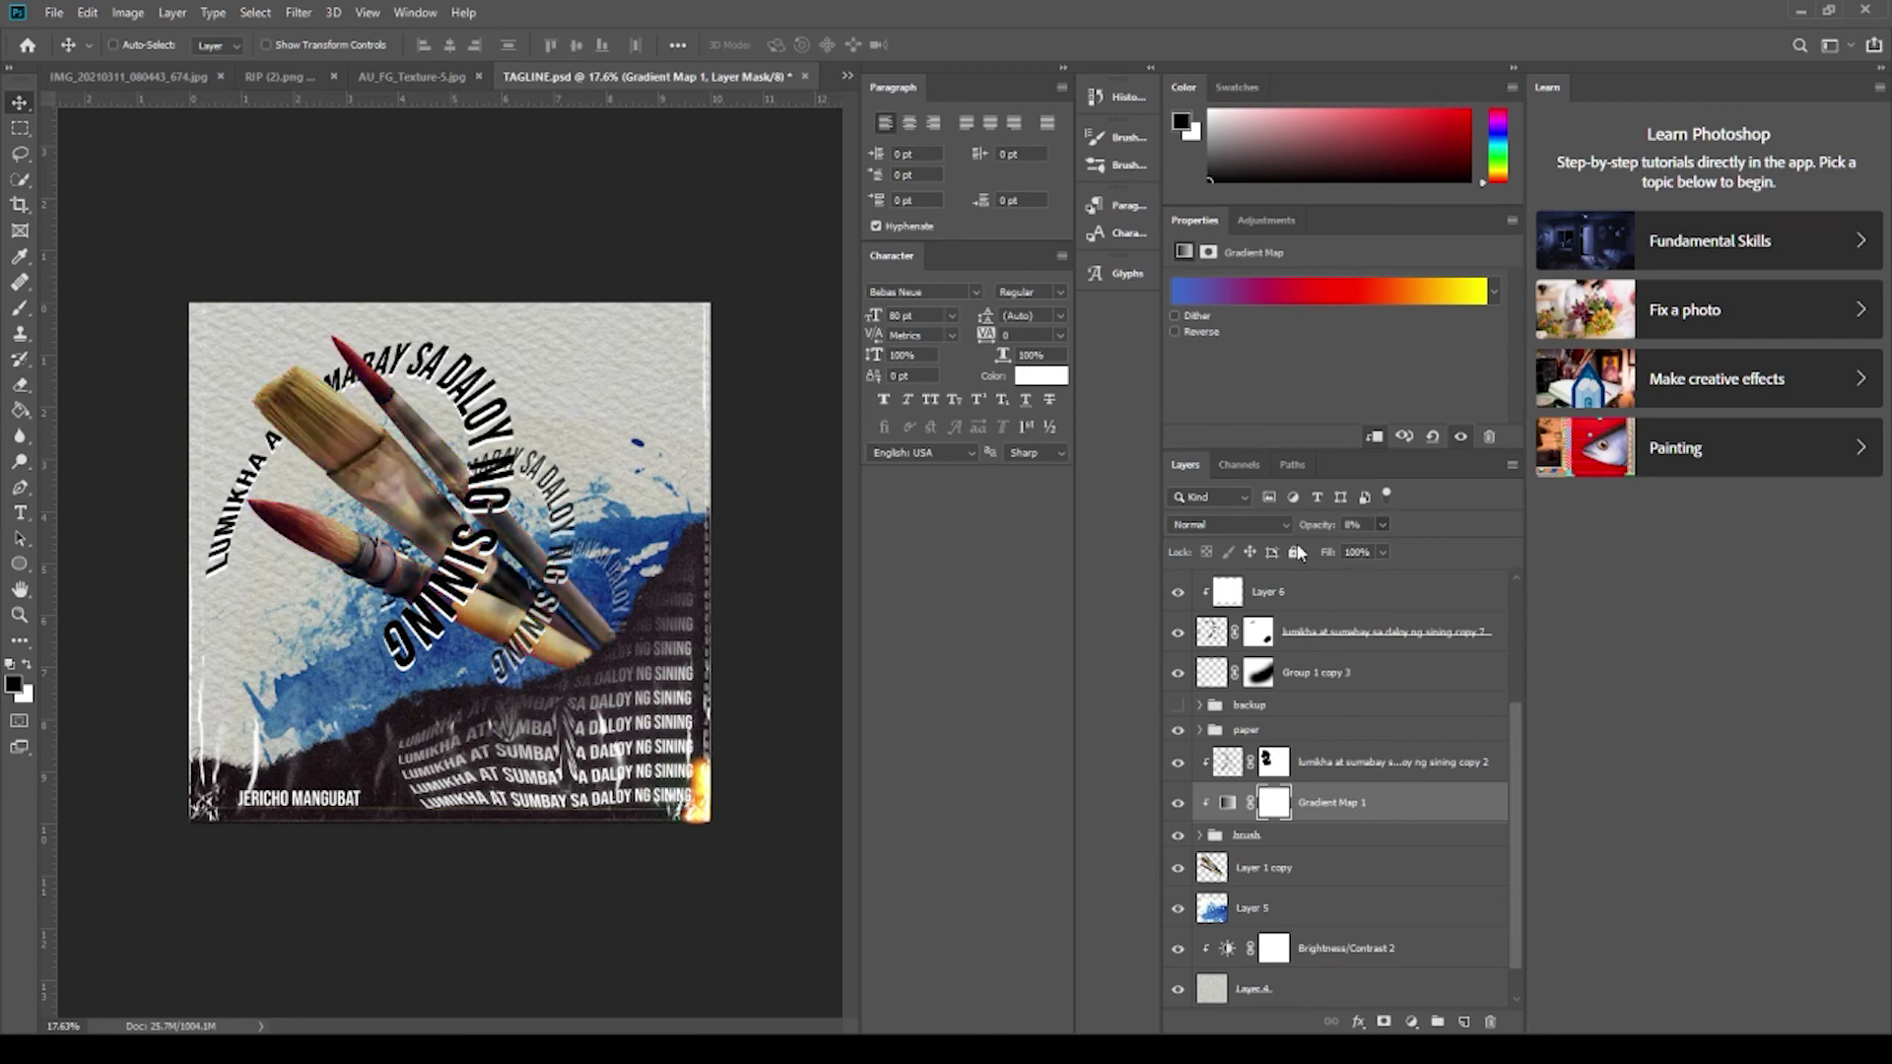